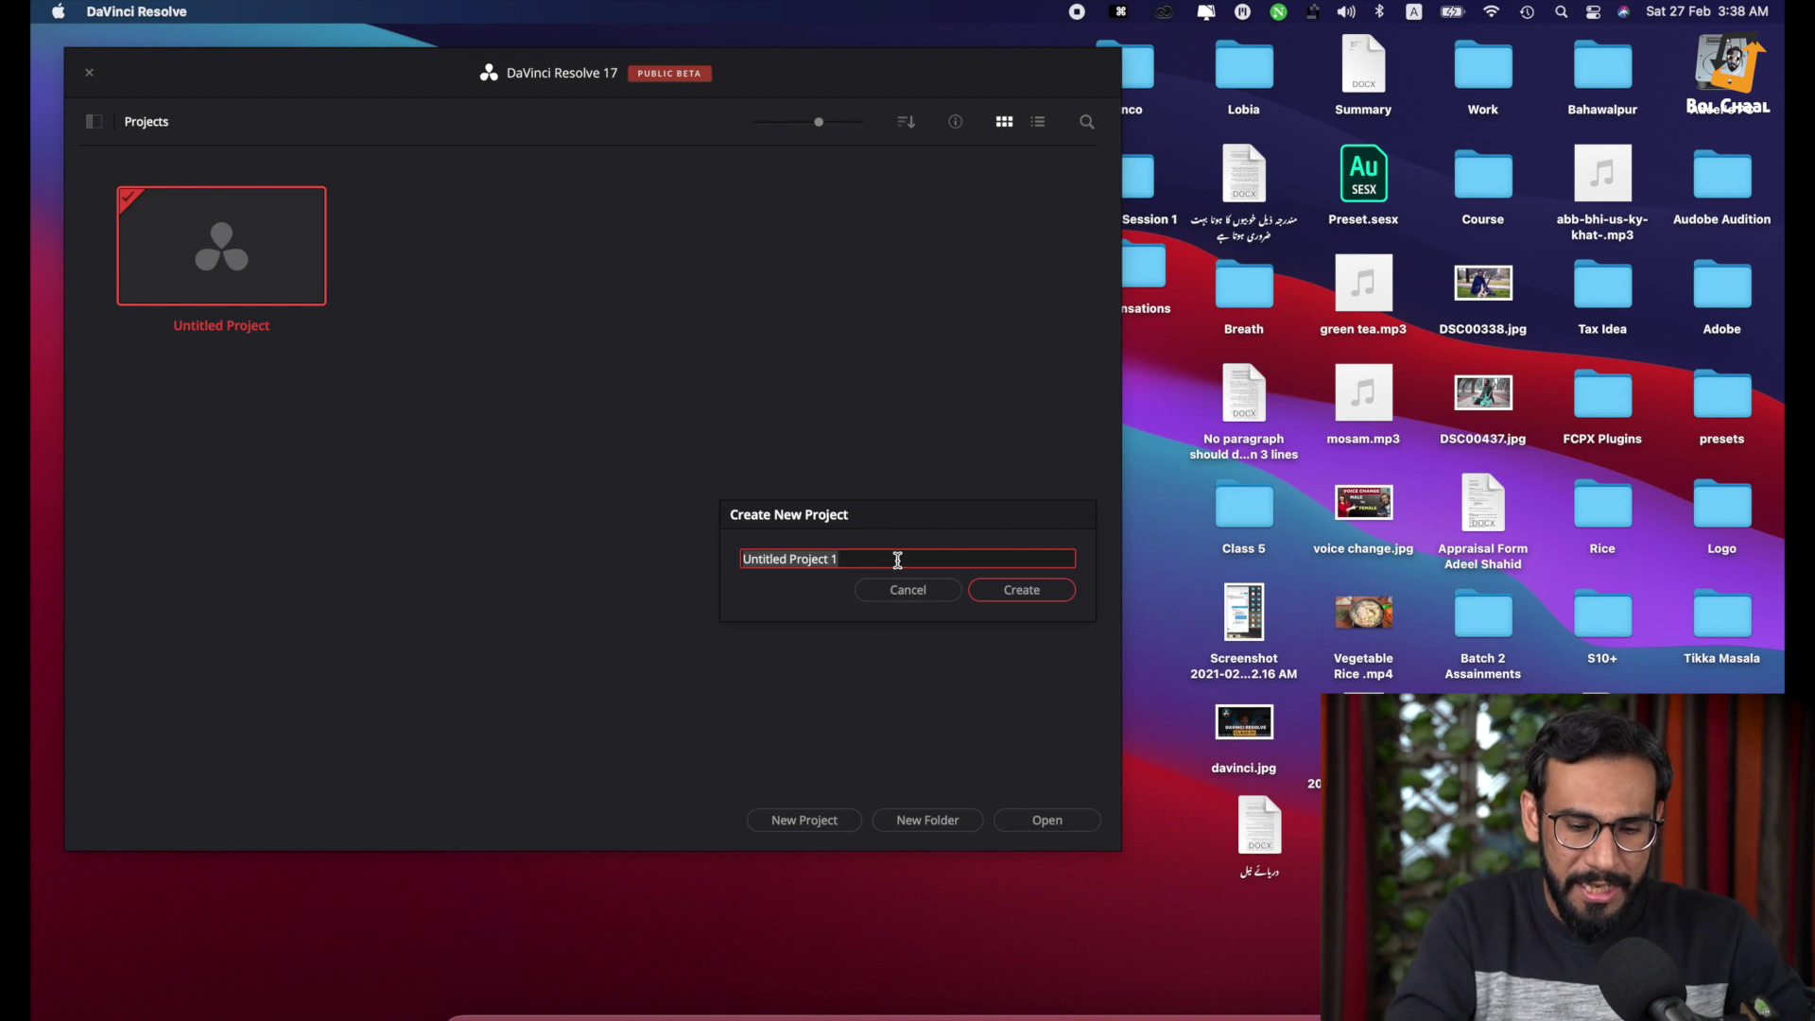
# Create a new project named "class 5"
pyautogui.write('class 5')
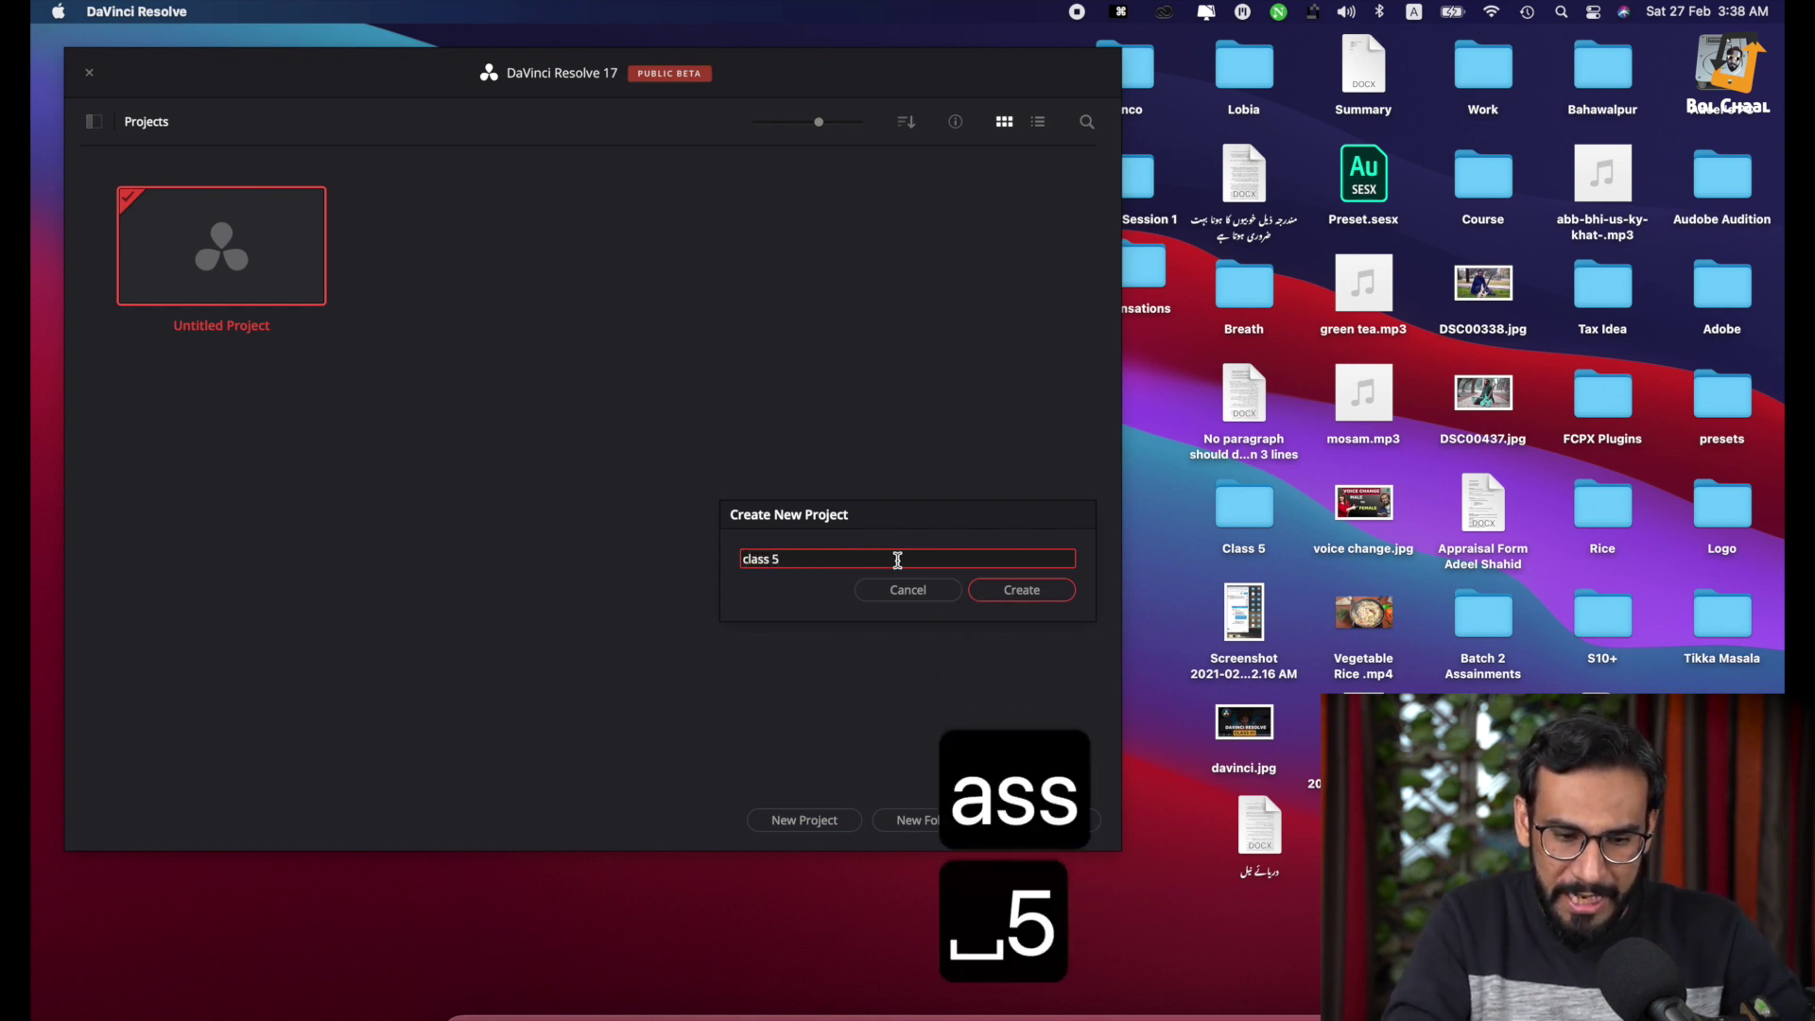
pyautogui.click(1046, 589)
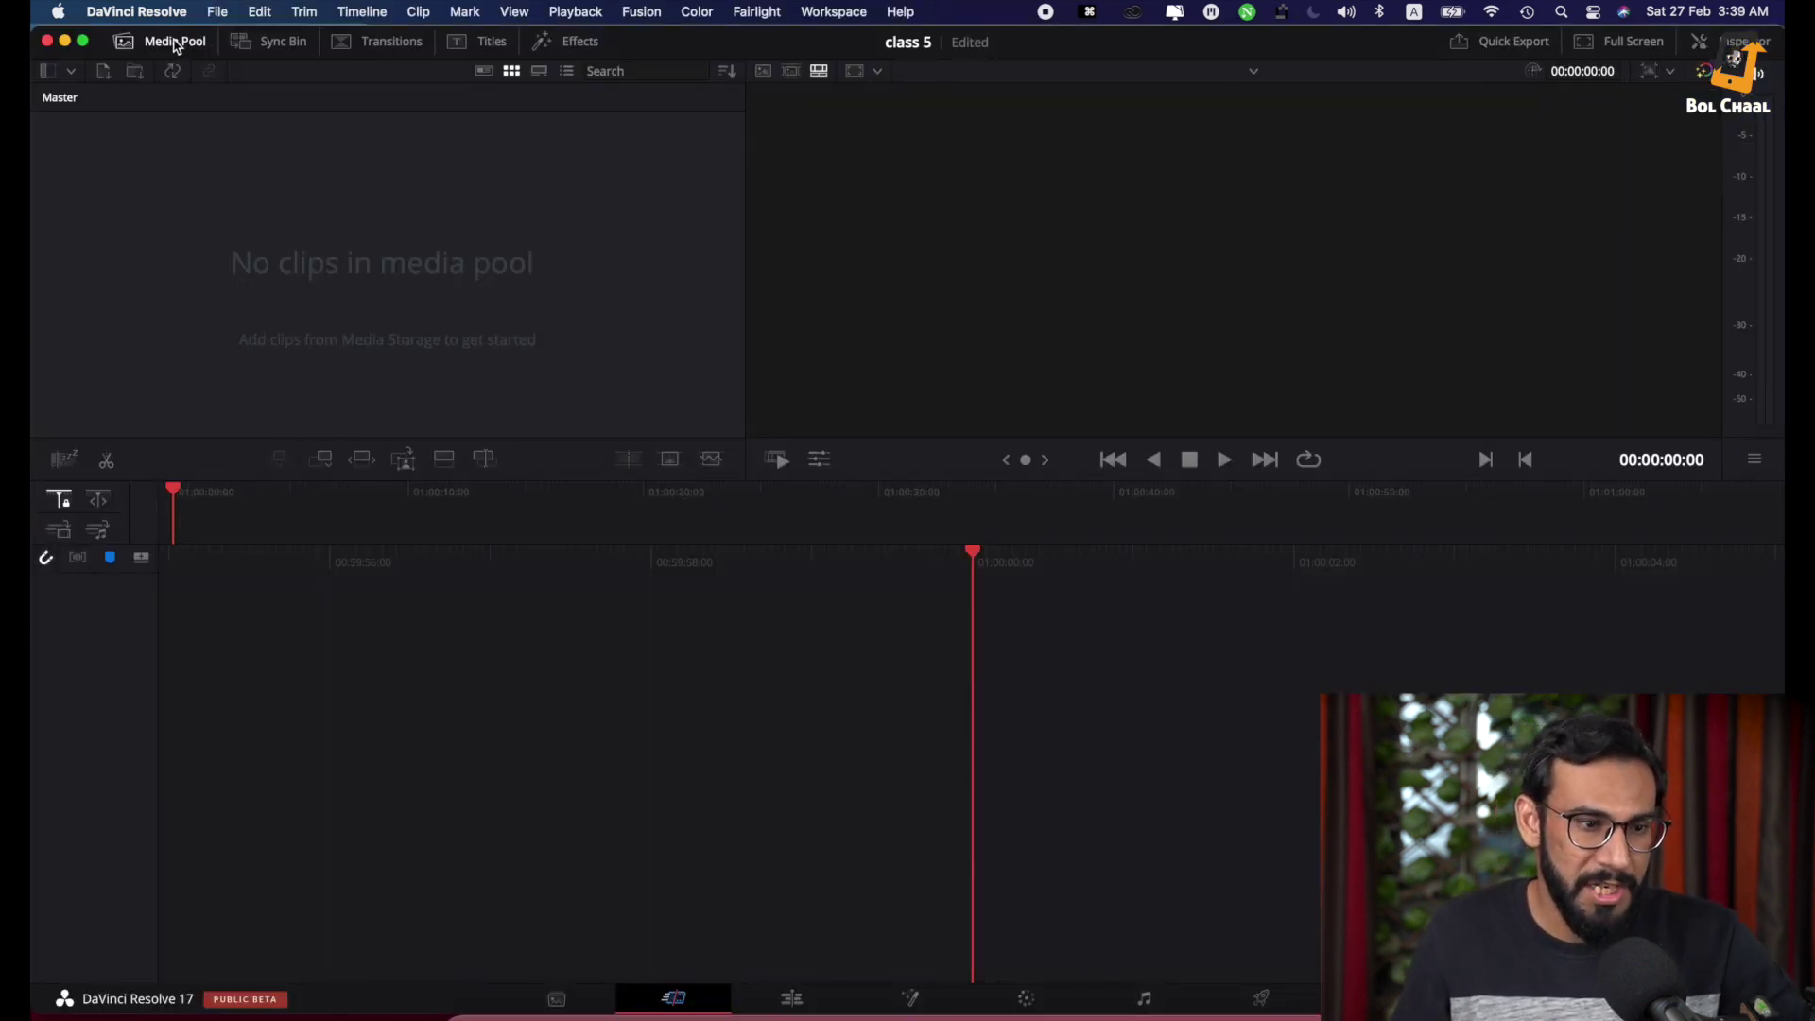
# On the Media page, browse the media storage to the Users/apple/Desktop/Class 5 folder
pyautogui.click(558, 999)
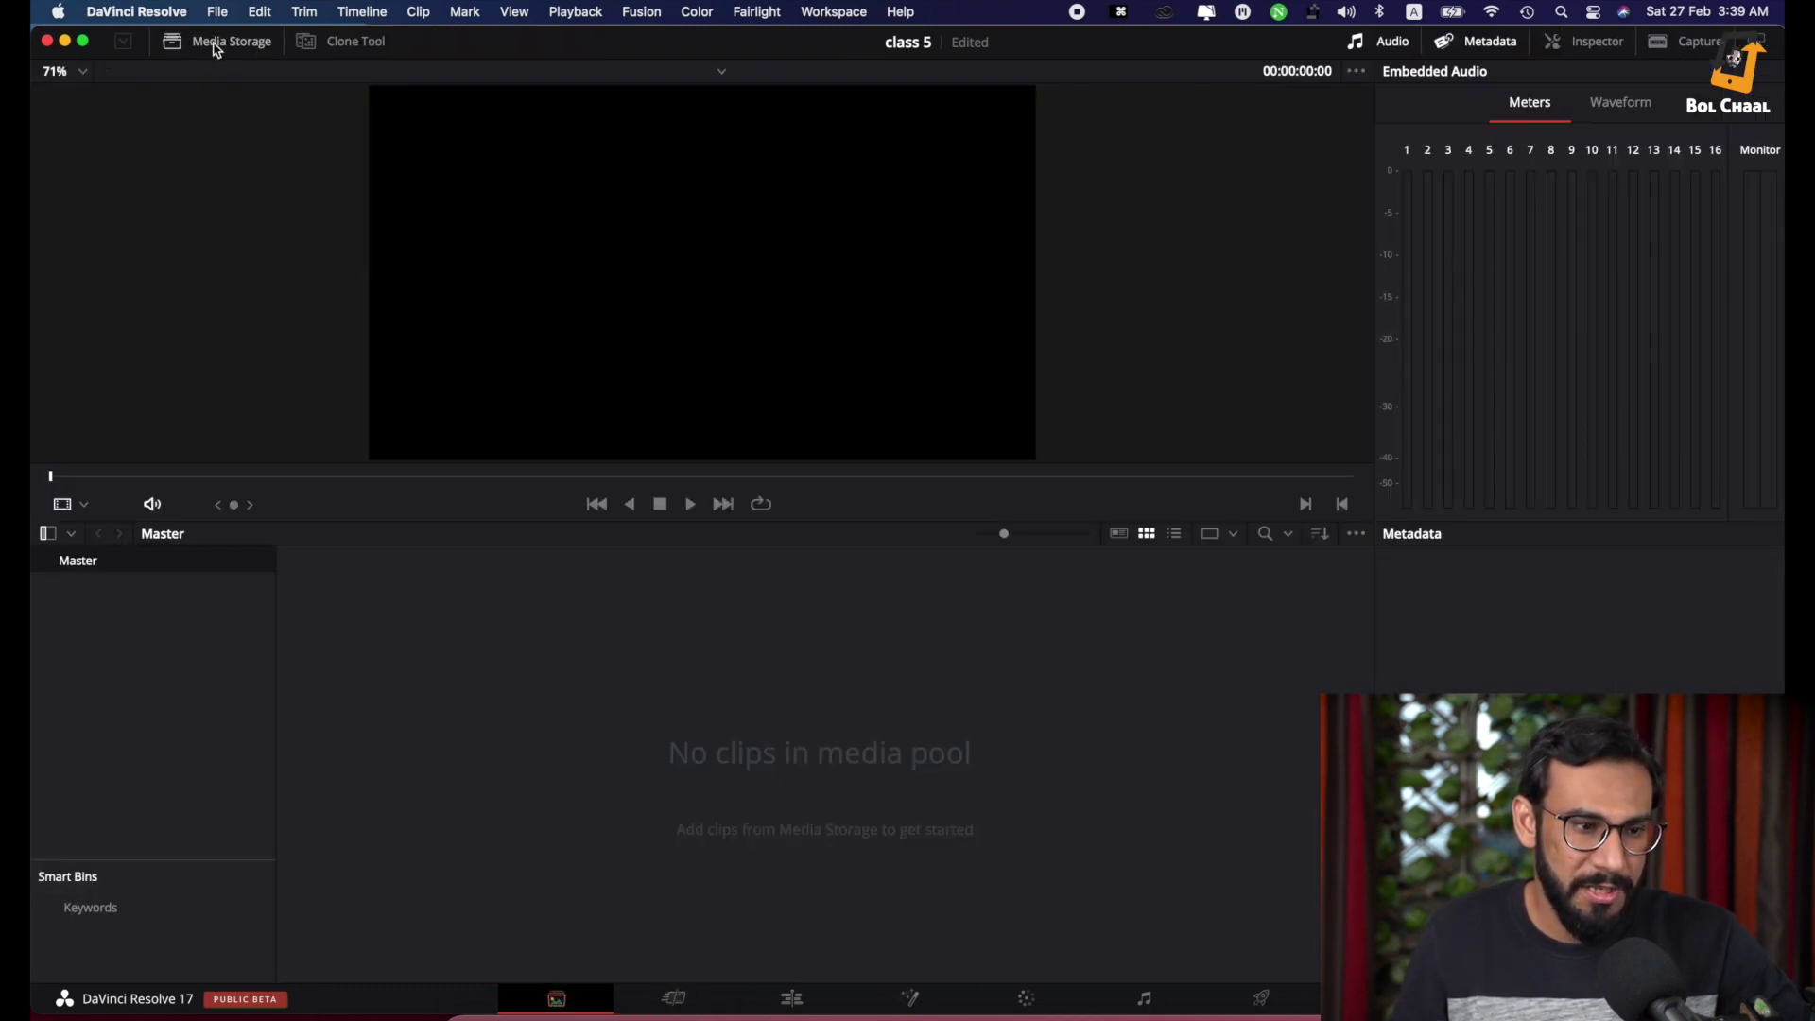
pyautogui.click(95, 126)
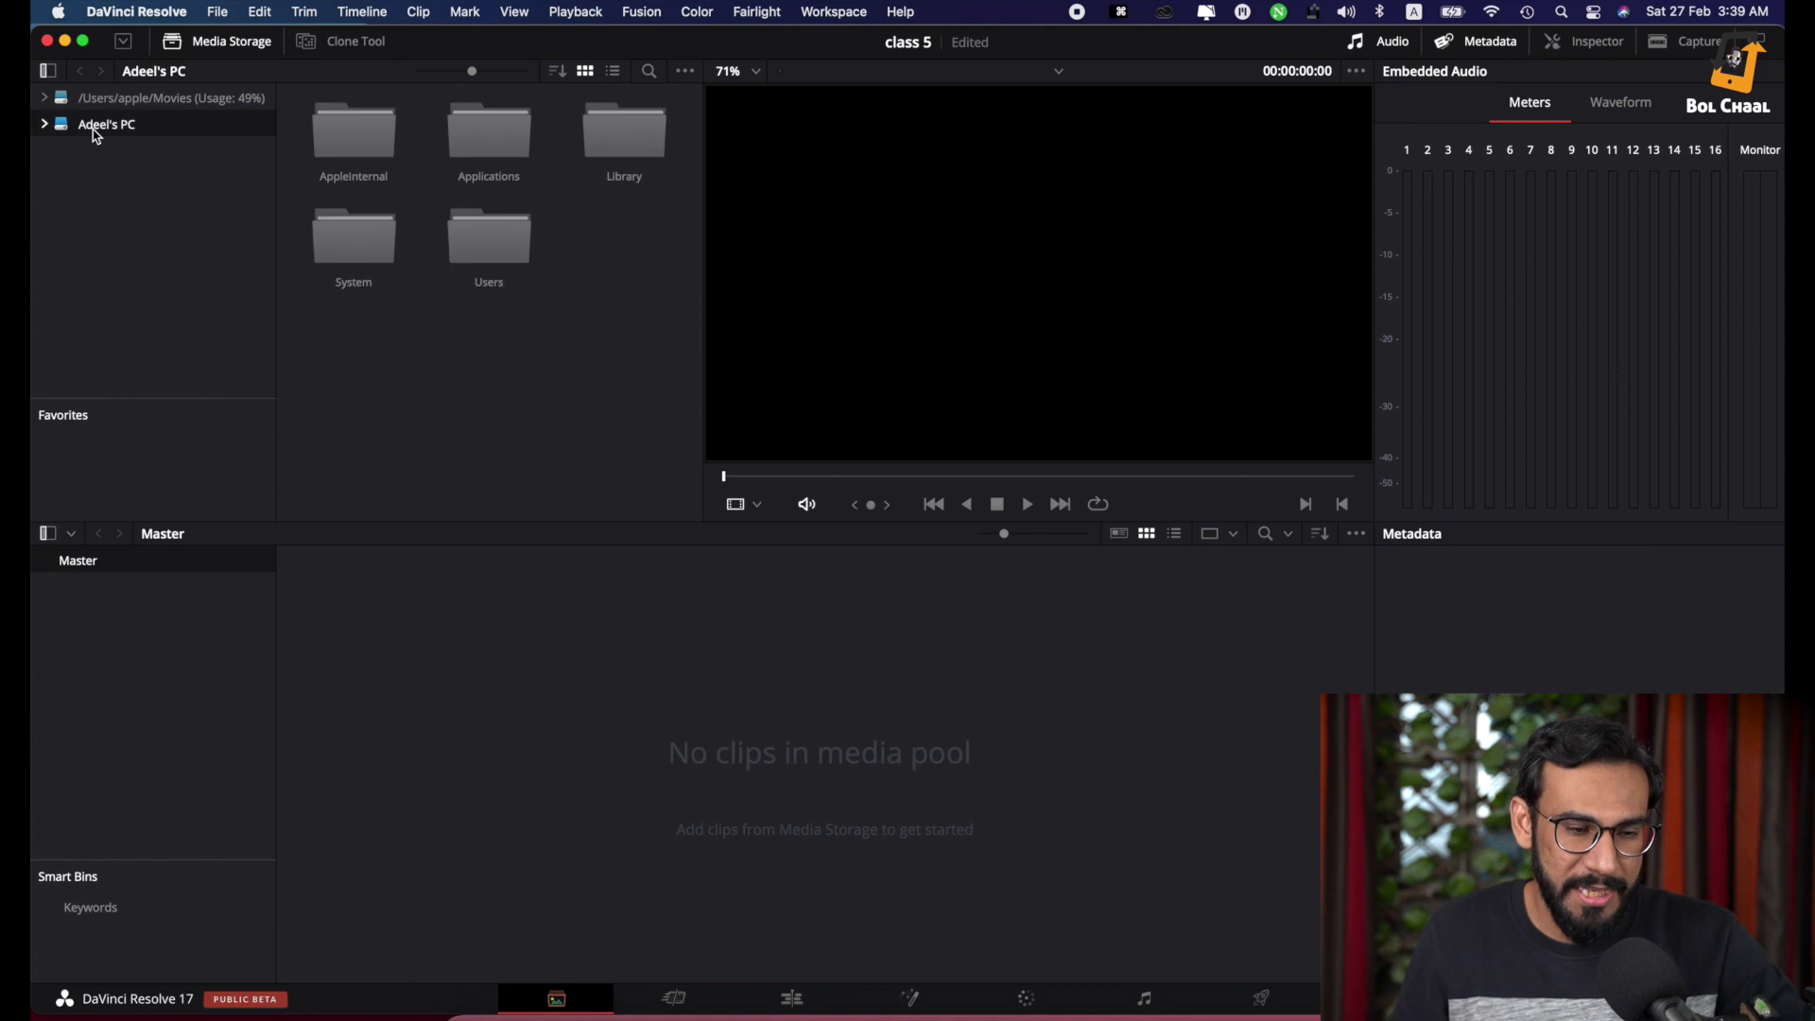
pyautogui.doubleClick(503, 260)
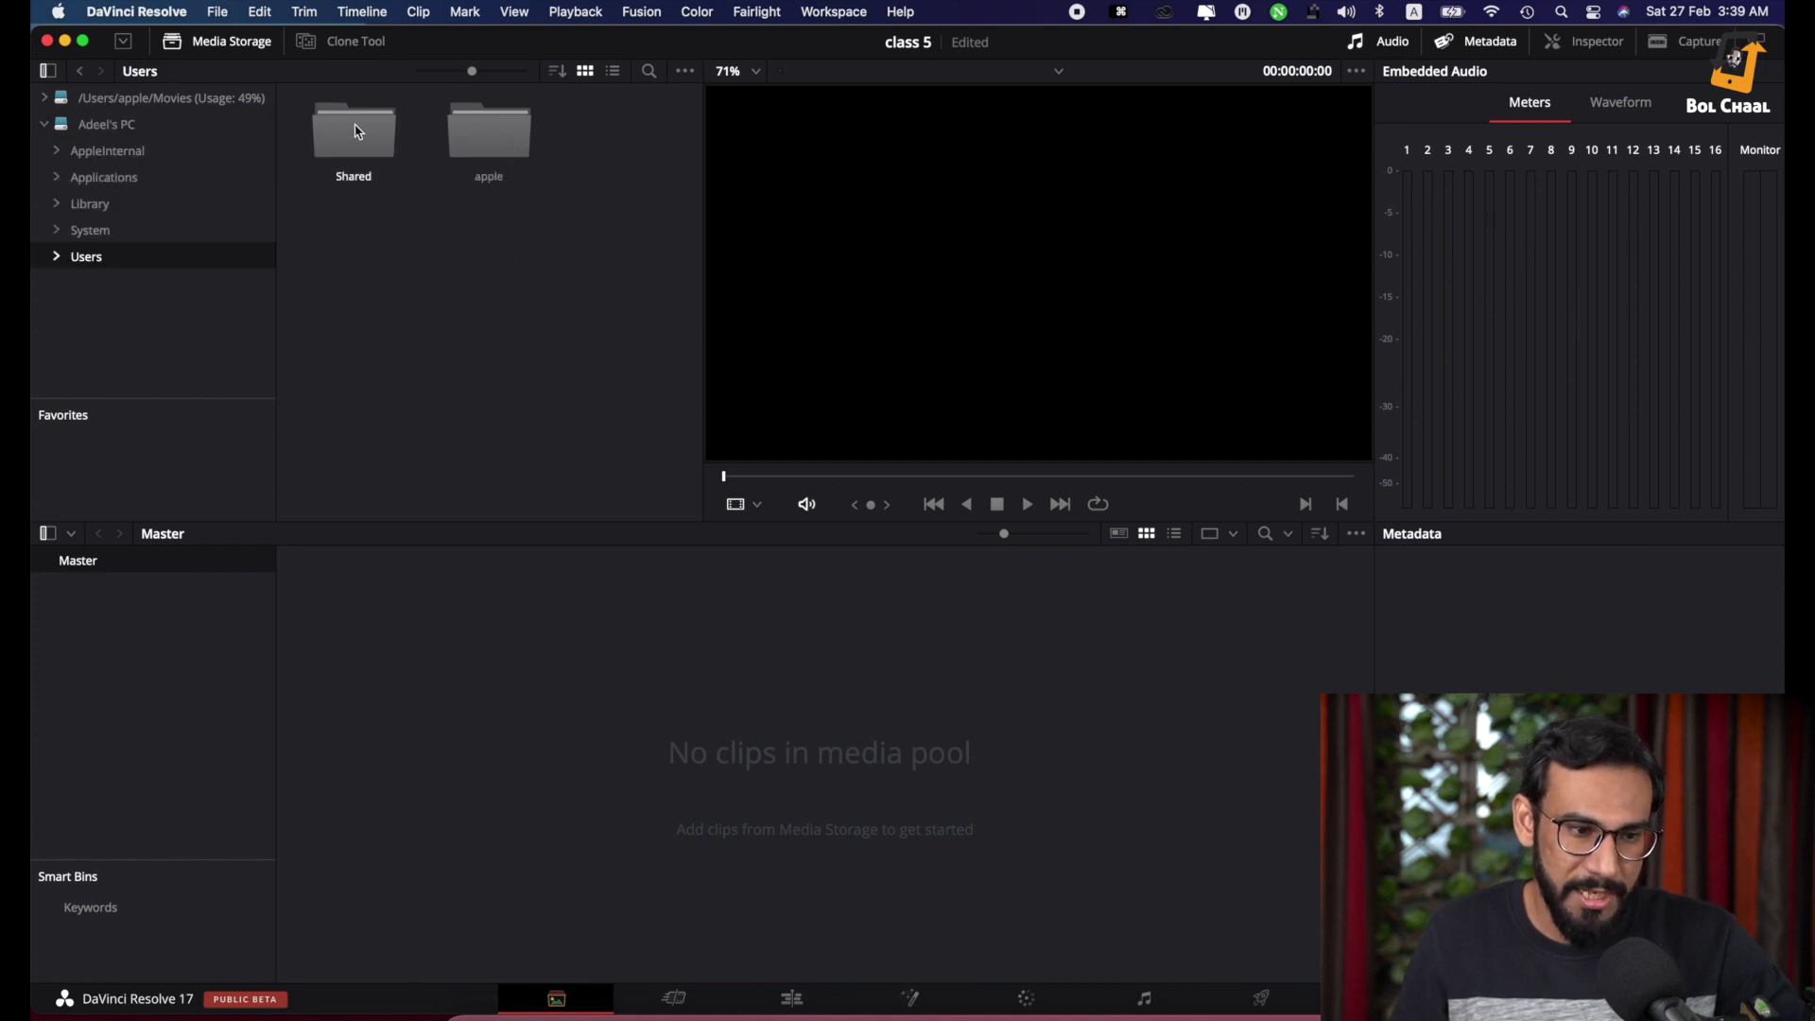
pyautogui.doubleClick(484, 148)
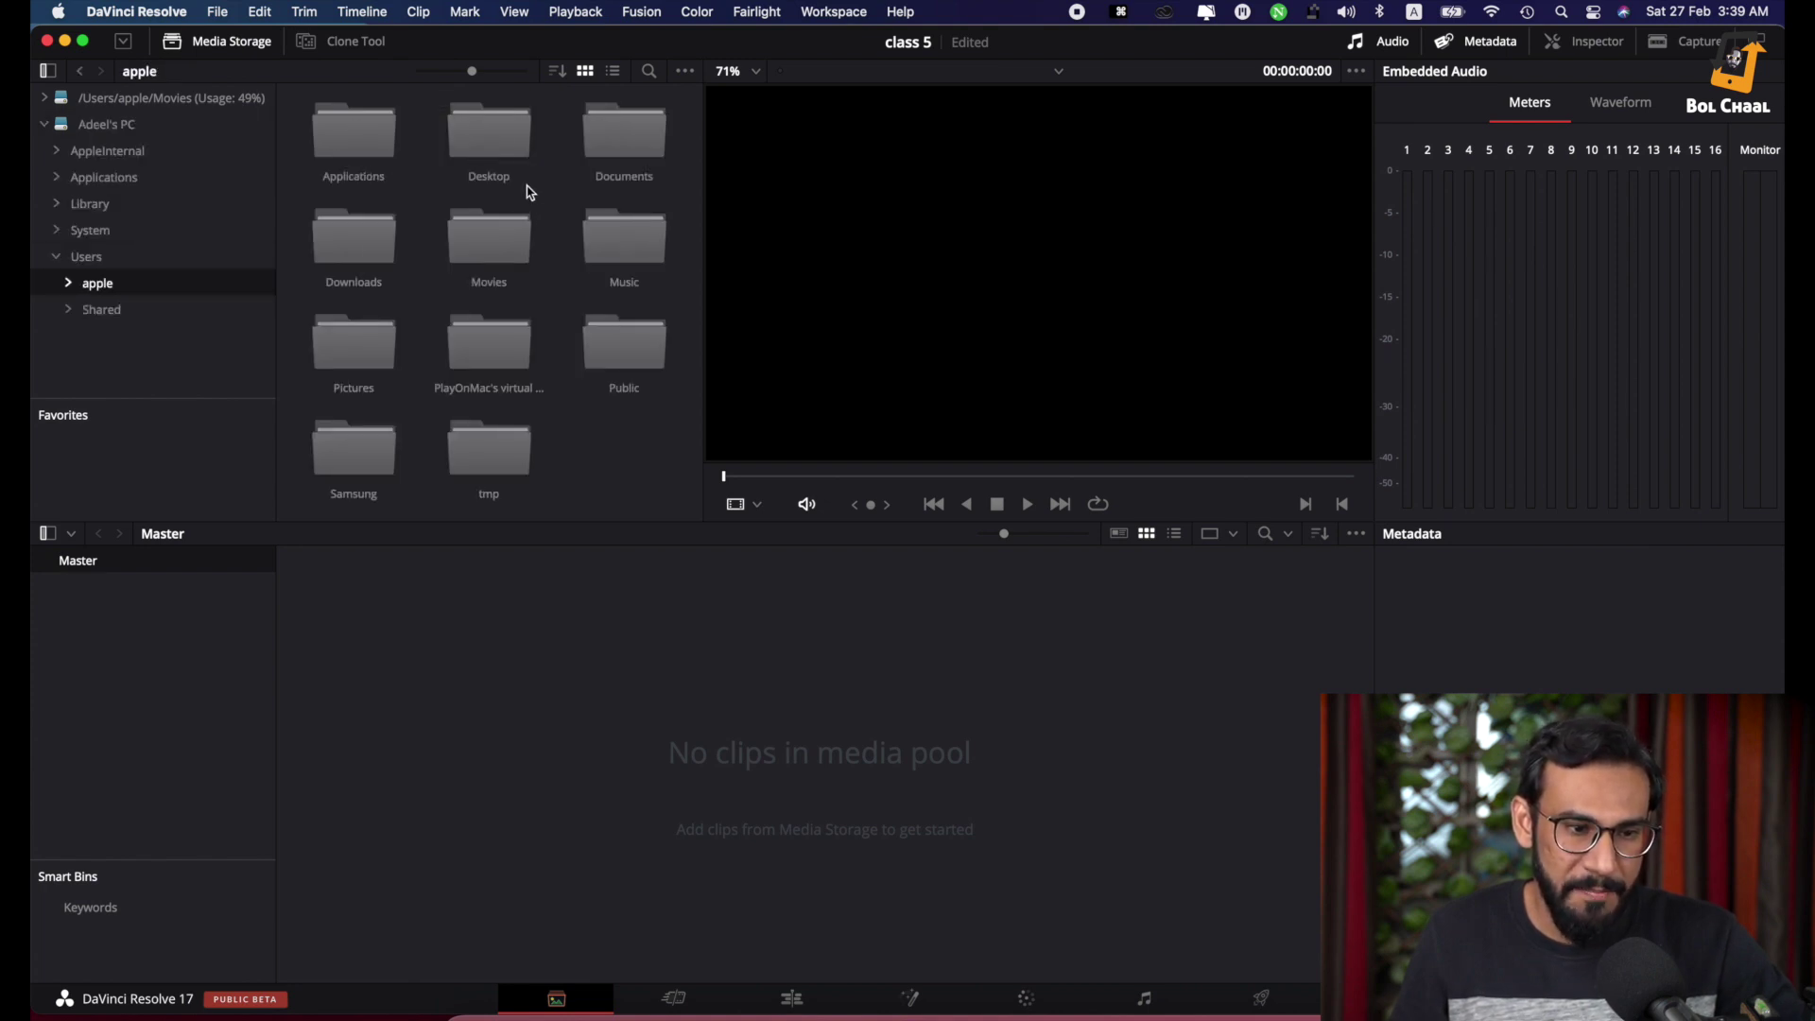
pyautogui.doubleClick(502, 142)
pyautogui.scroll(-1, 421, 241)
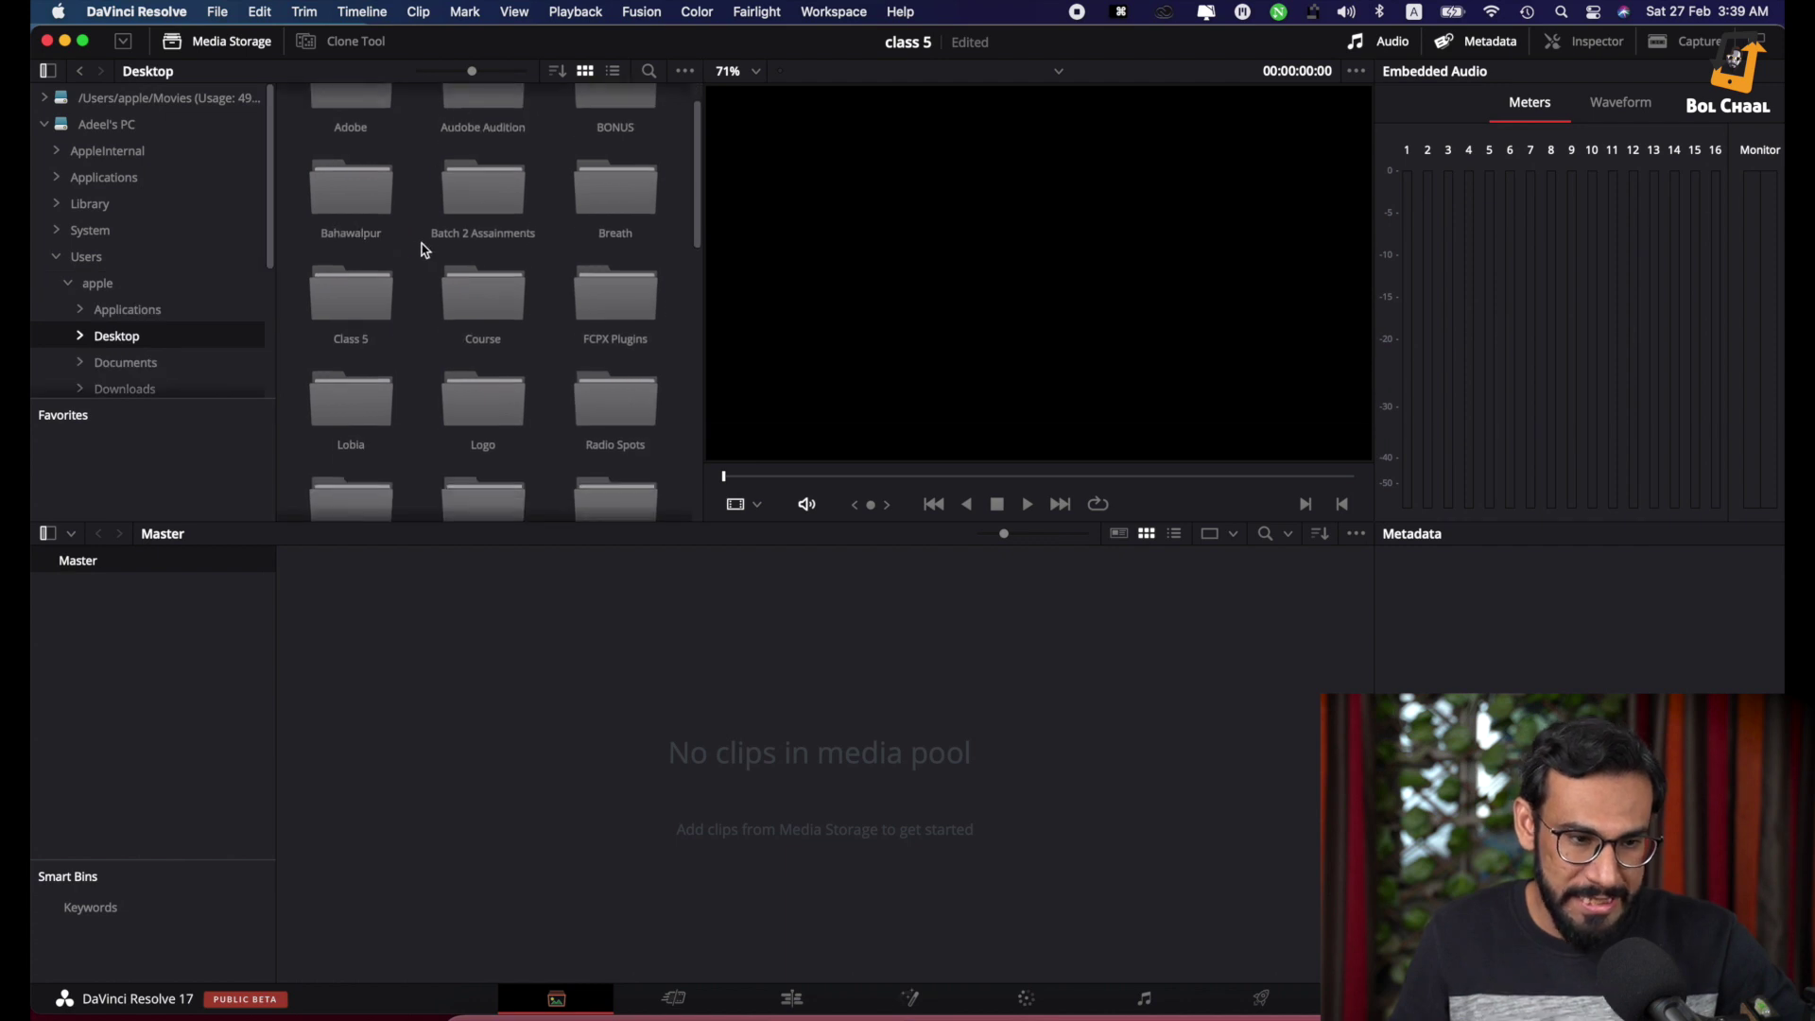
pyautogui.doubleClick(365, 276)
# Import all three video clips from the Class 5 folder into the media pool, keeping the project frame rate
pyautogui.click(628, 161)
pyautogui.moveTo(650, 235); pyautogui.dragTo(479, 119)
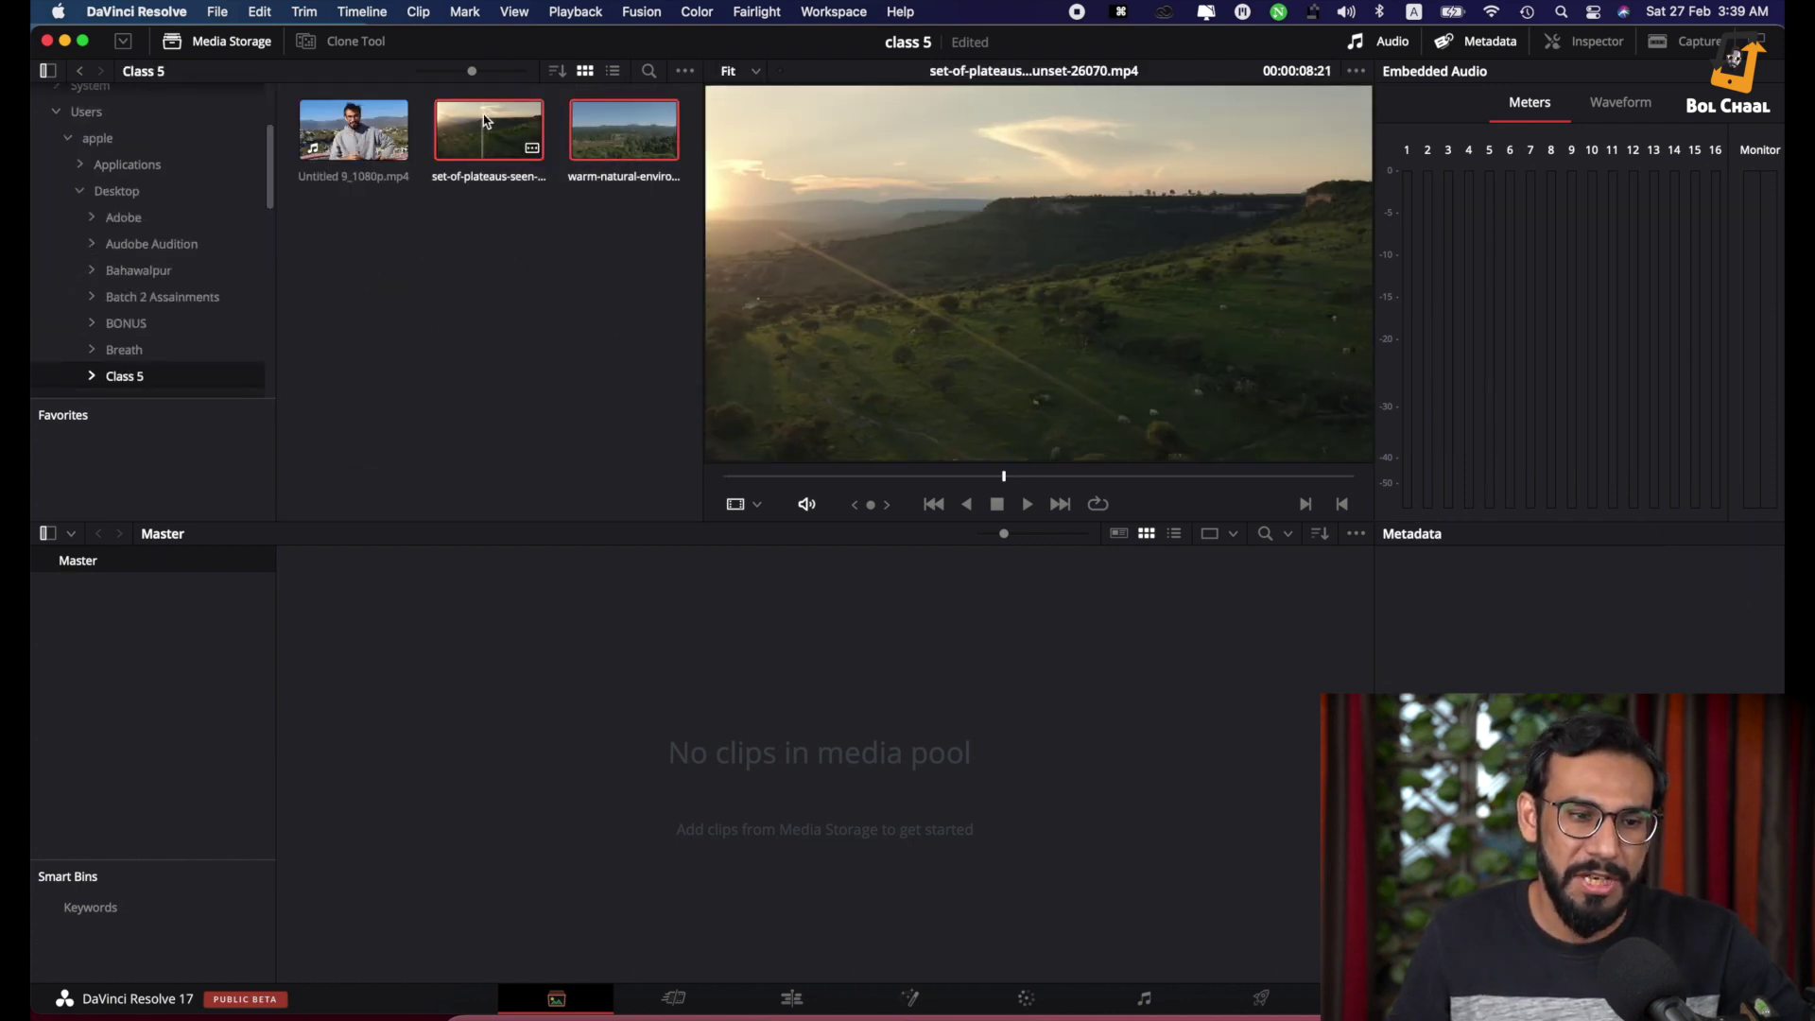
pyautogui.keyDown('super'); pyautogui.click(385, 131); pyautogui.keyUp('super')
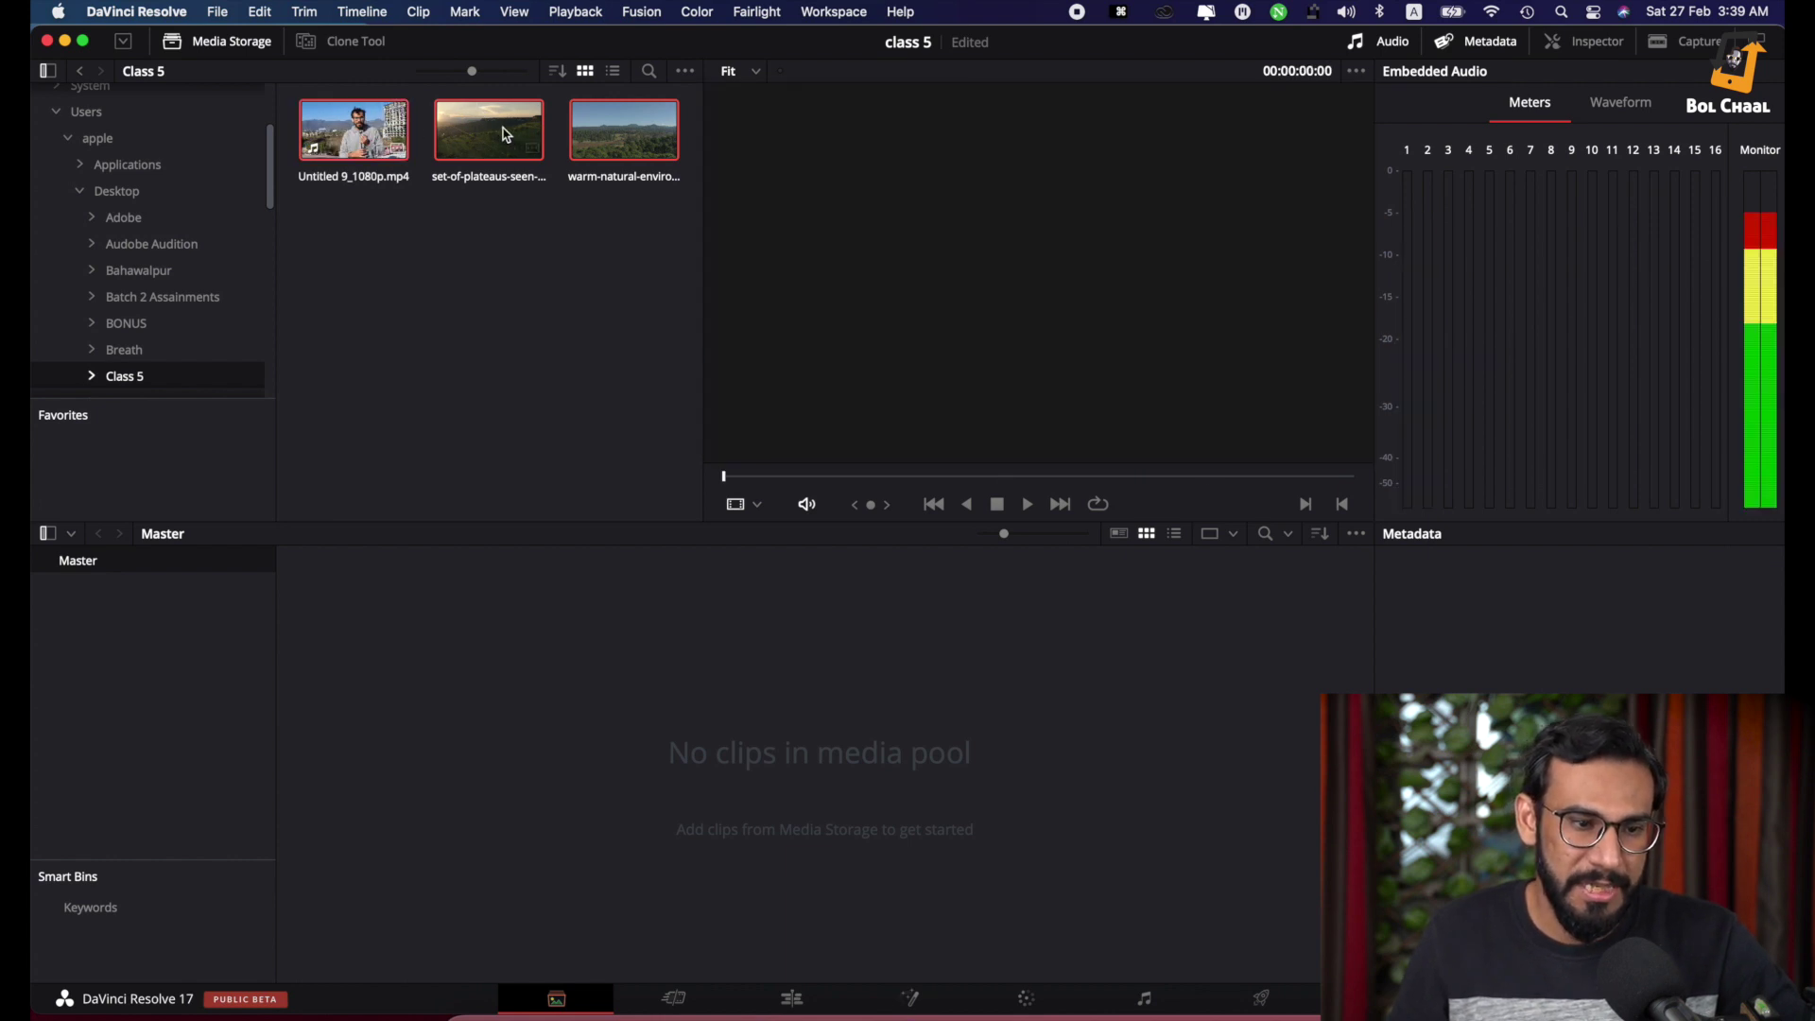
pyautogui.moveTo(503, 190); pyautogui.dragTo(587, 722)
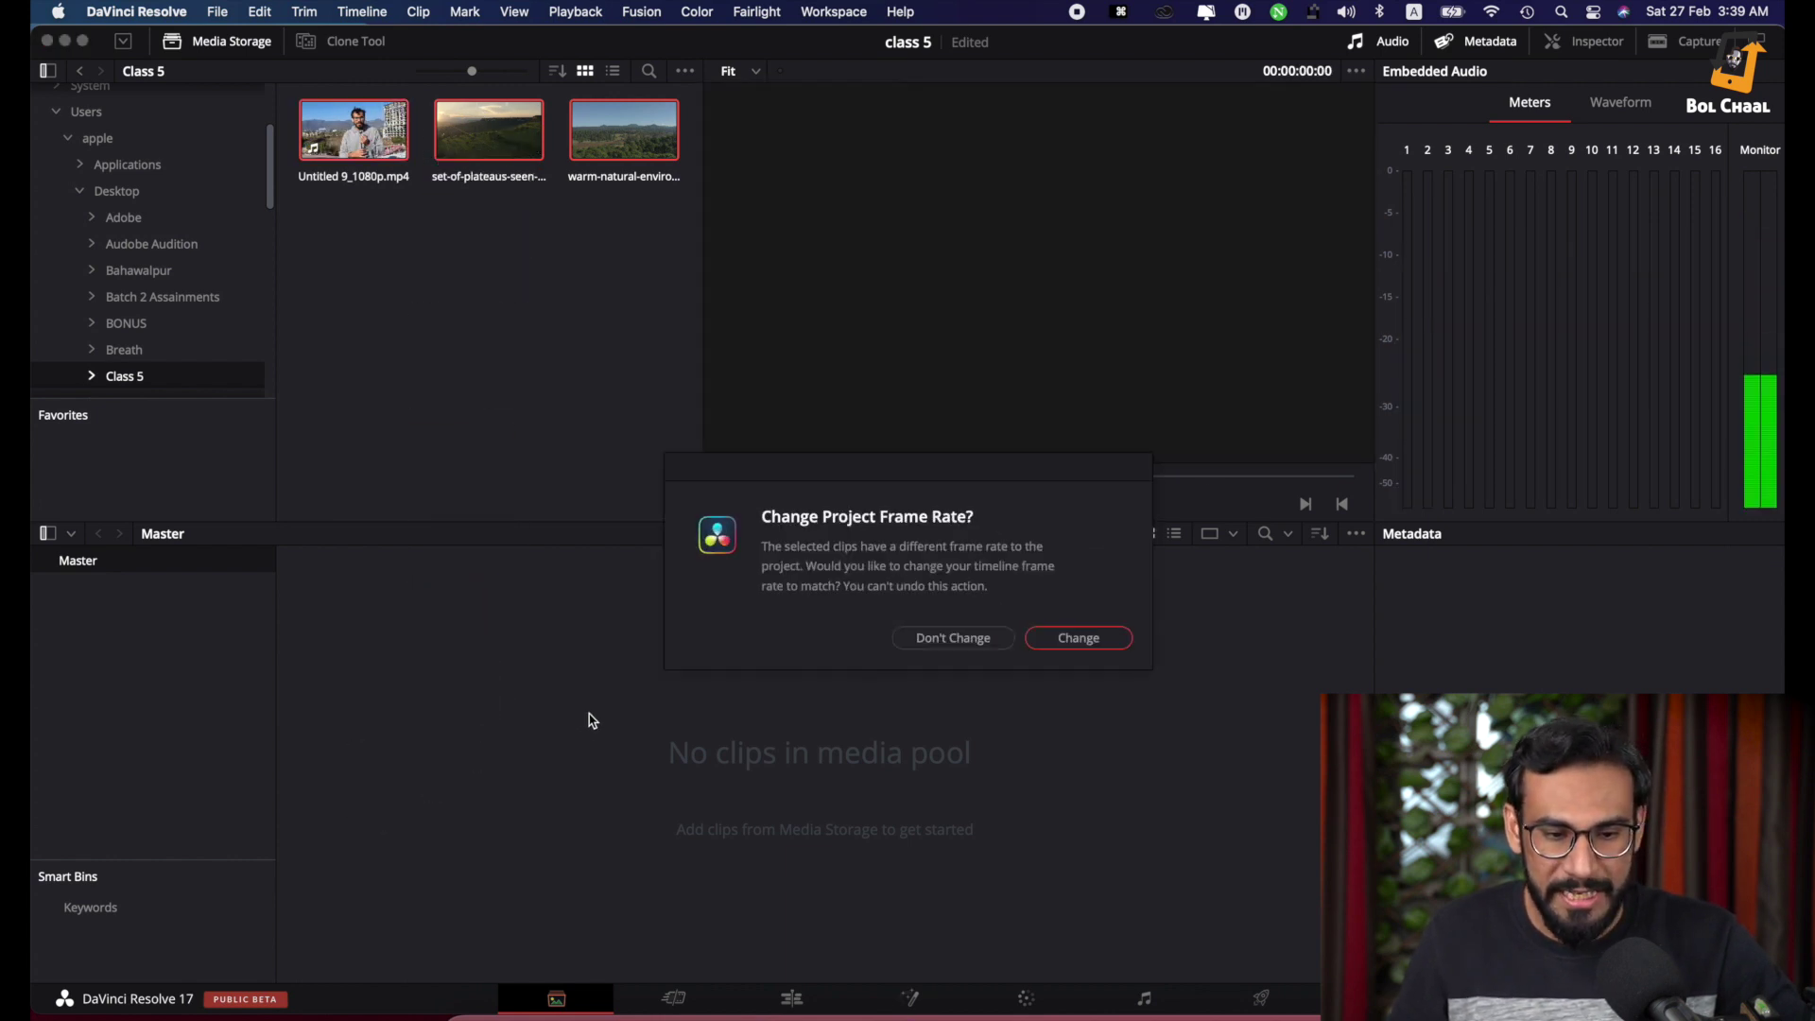
pyautogui.click(929, 638)
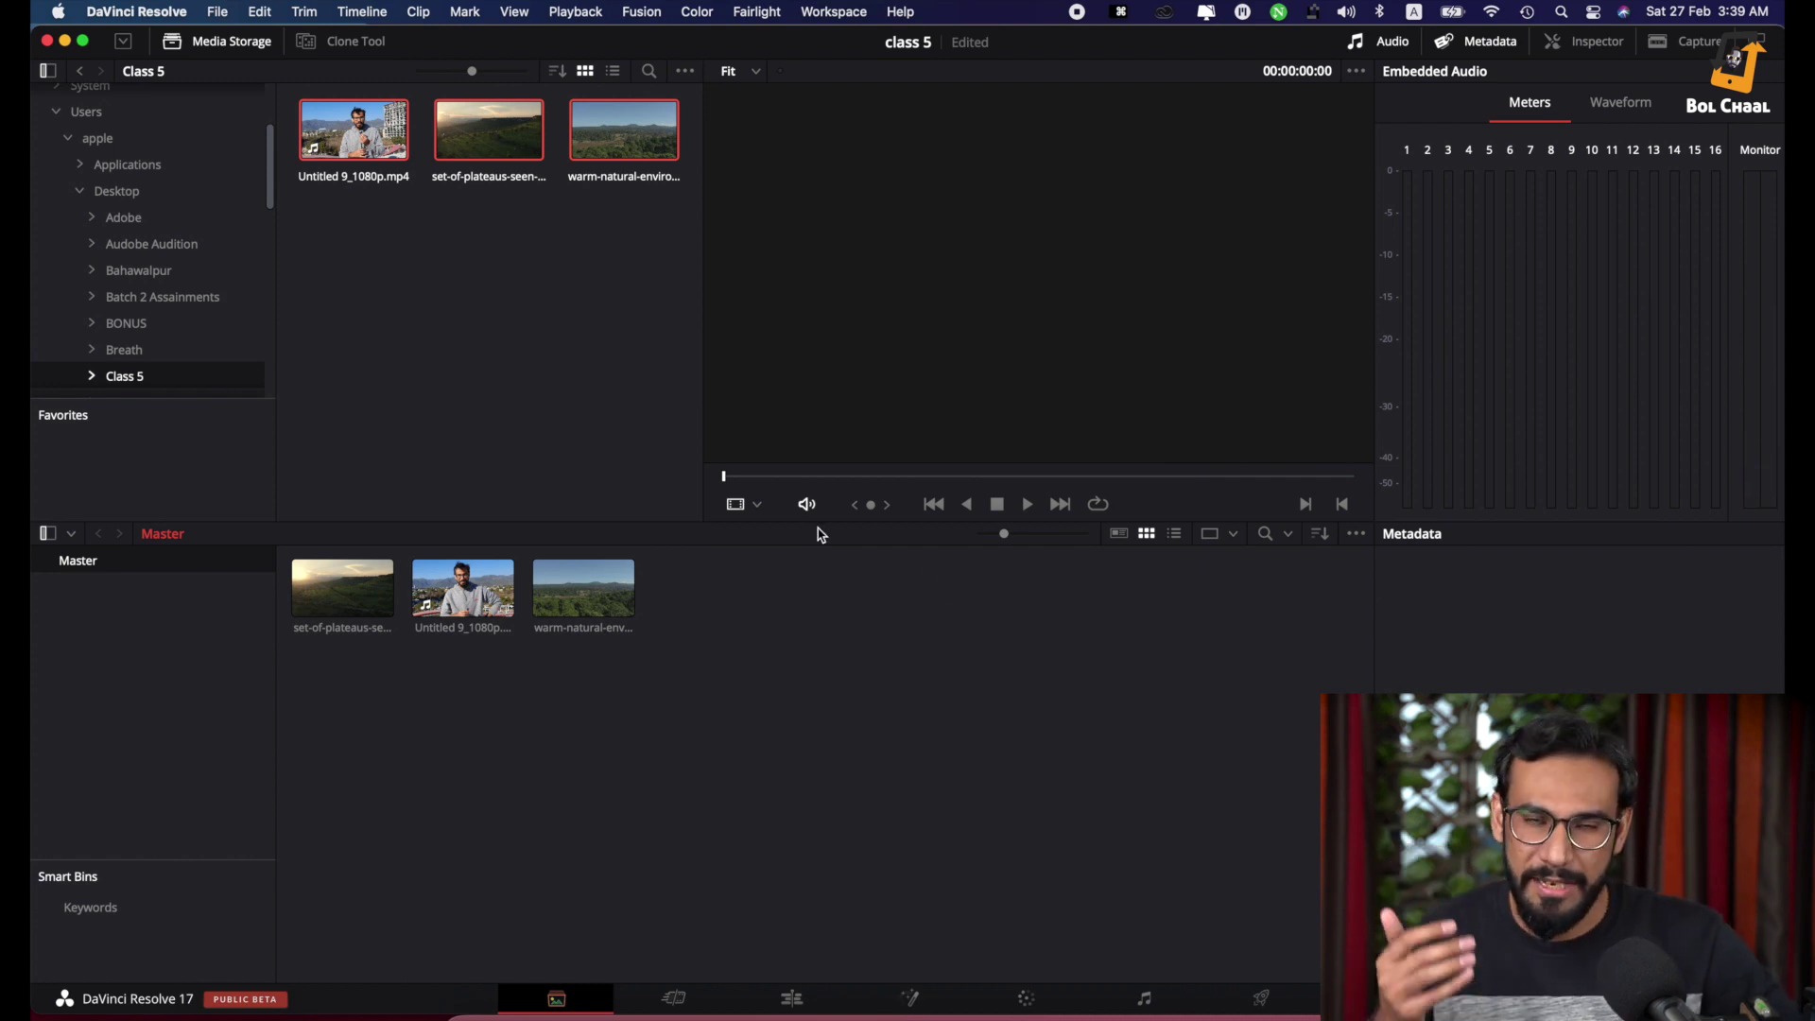
# On the Edit page, place the set-of-plateaus sunset clip at the start of a new timeline
pyautogui.click(789, 999)
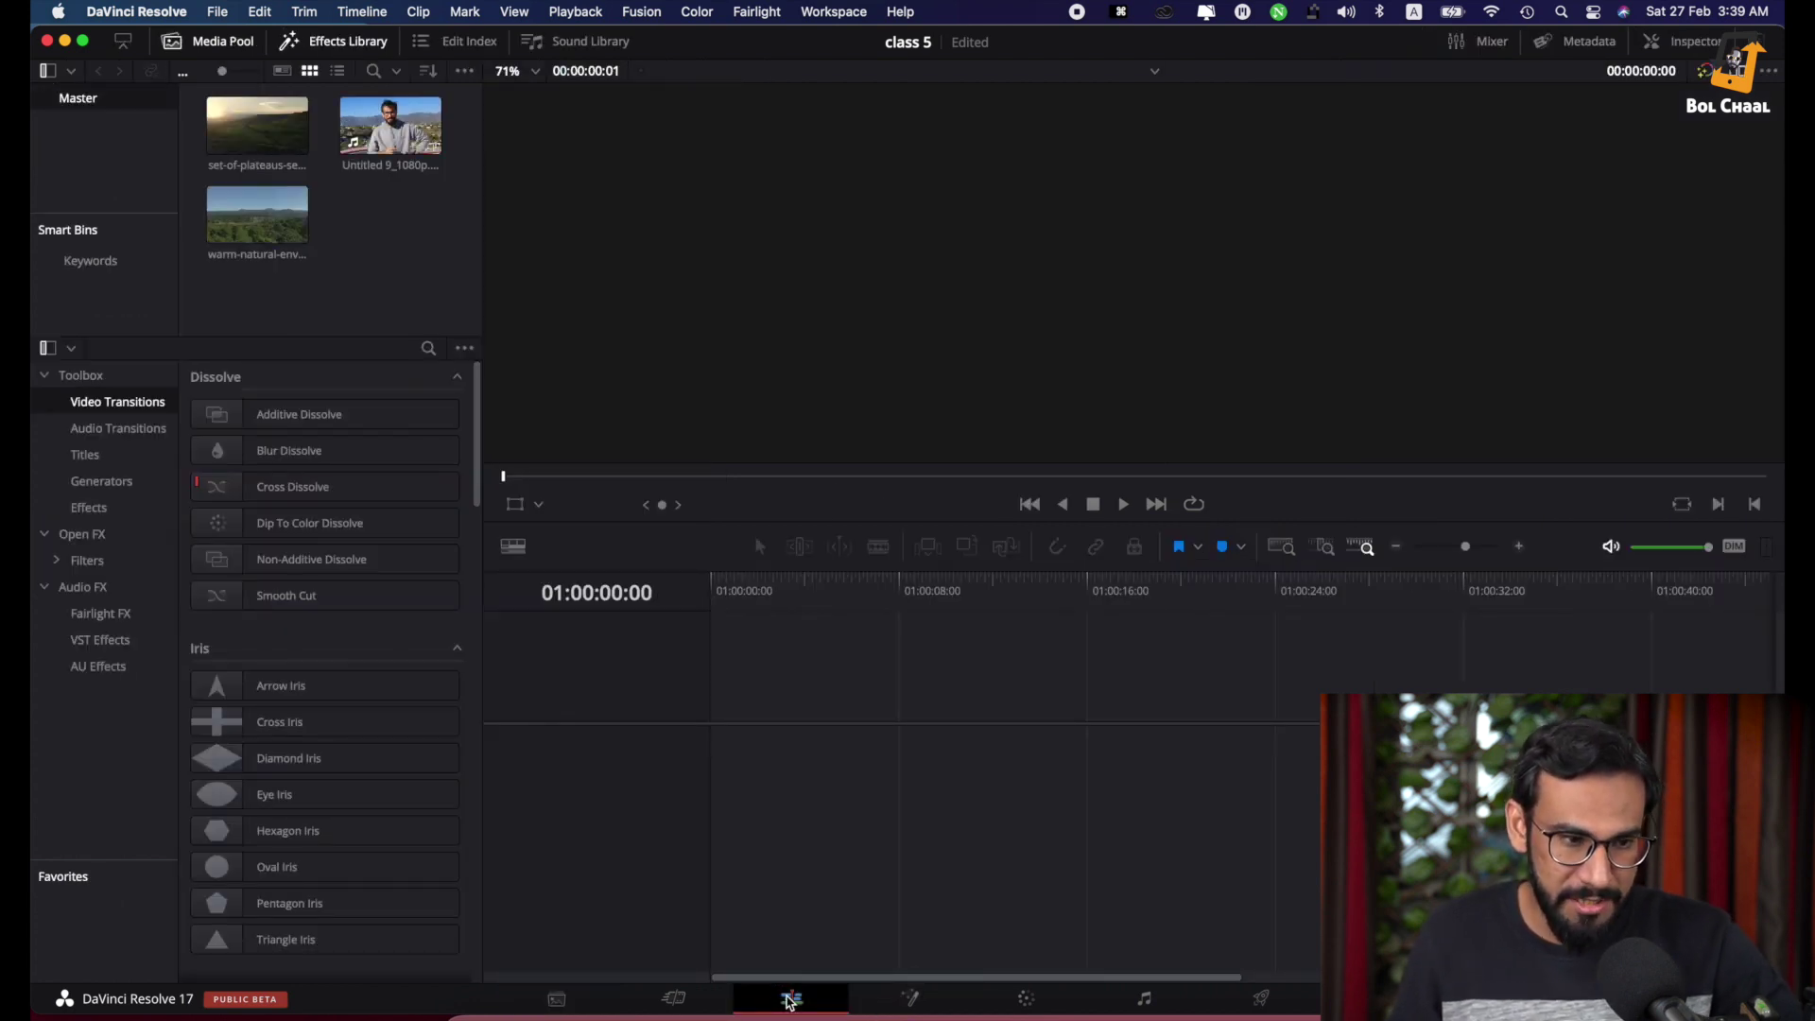
pyautogui.click(255, 122)
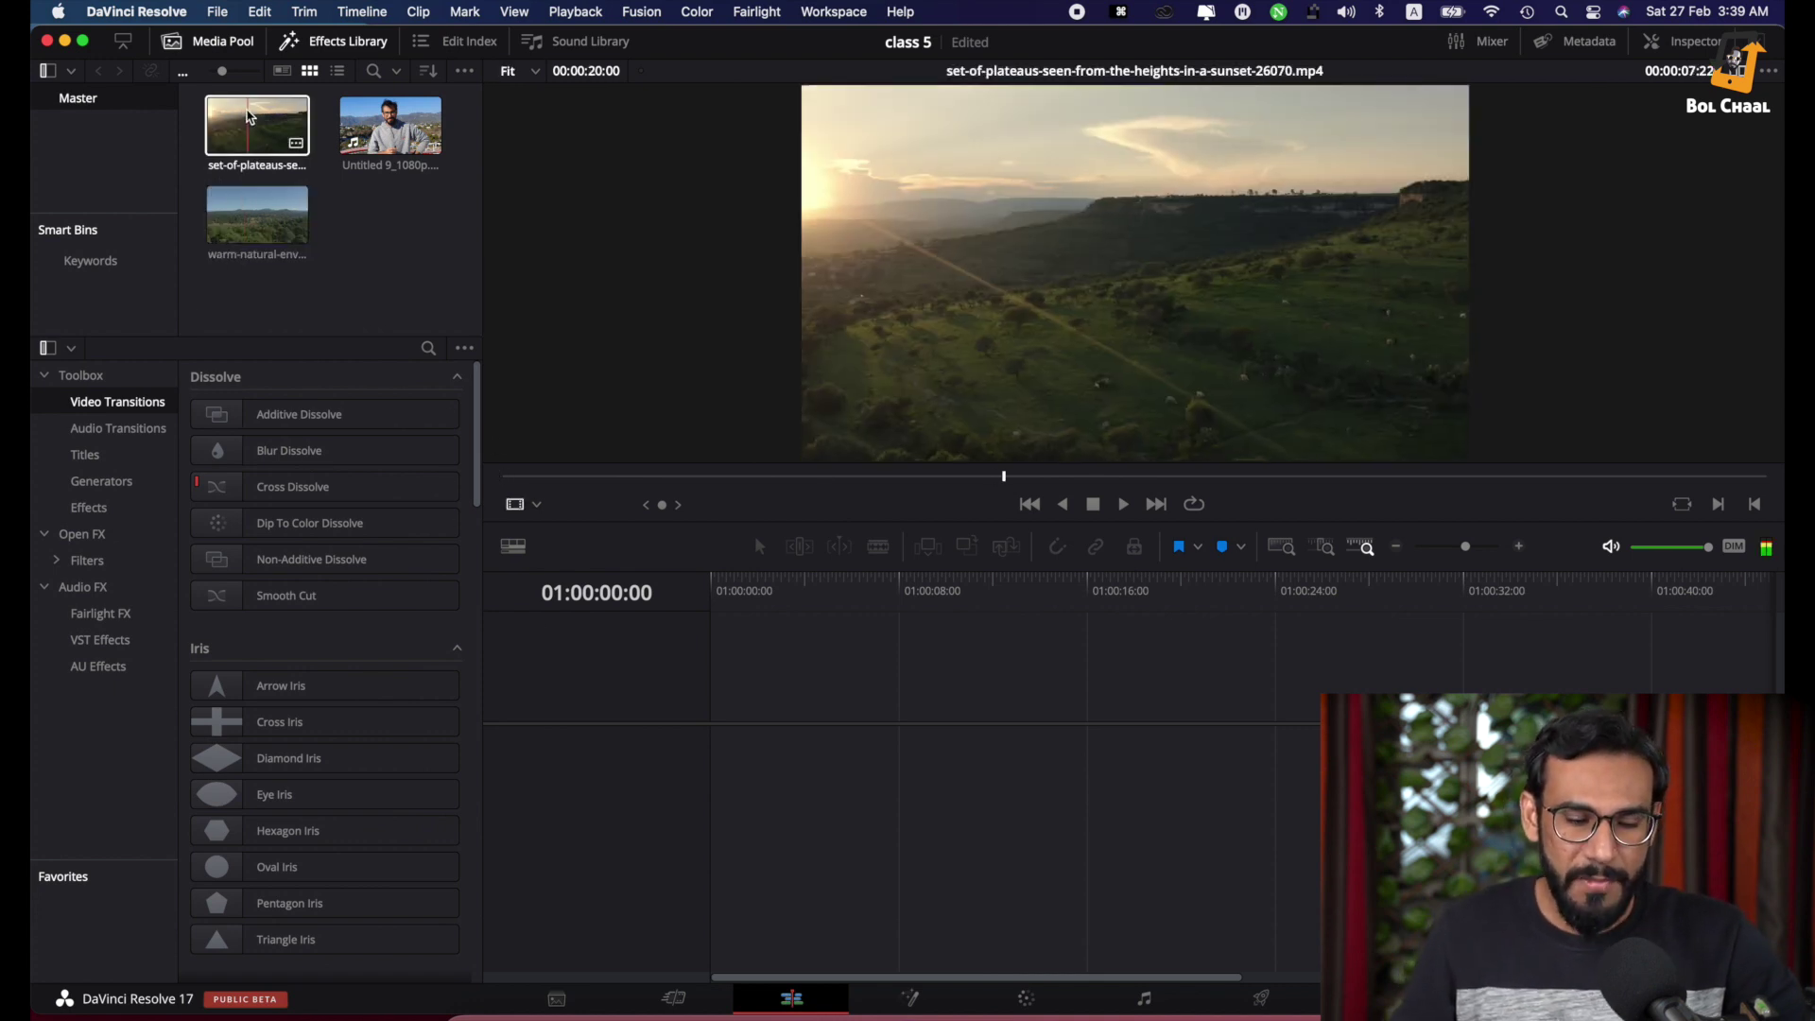
pyautogui.moveTo(250, 118); pyautogui.dragTo(721, 767)
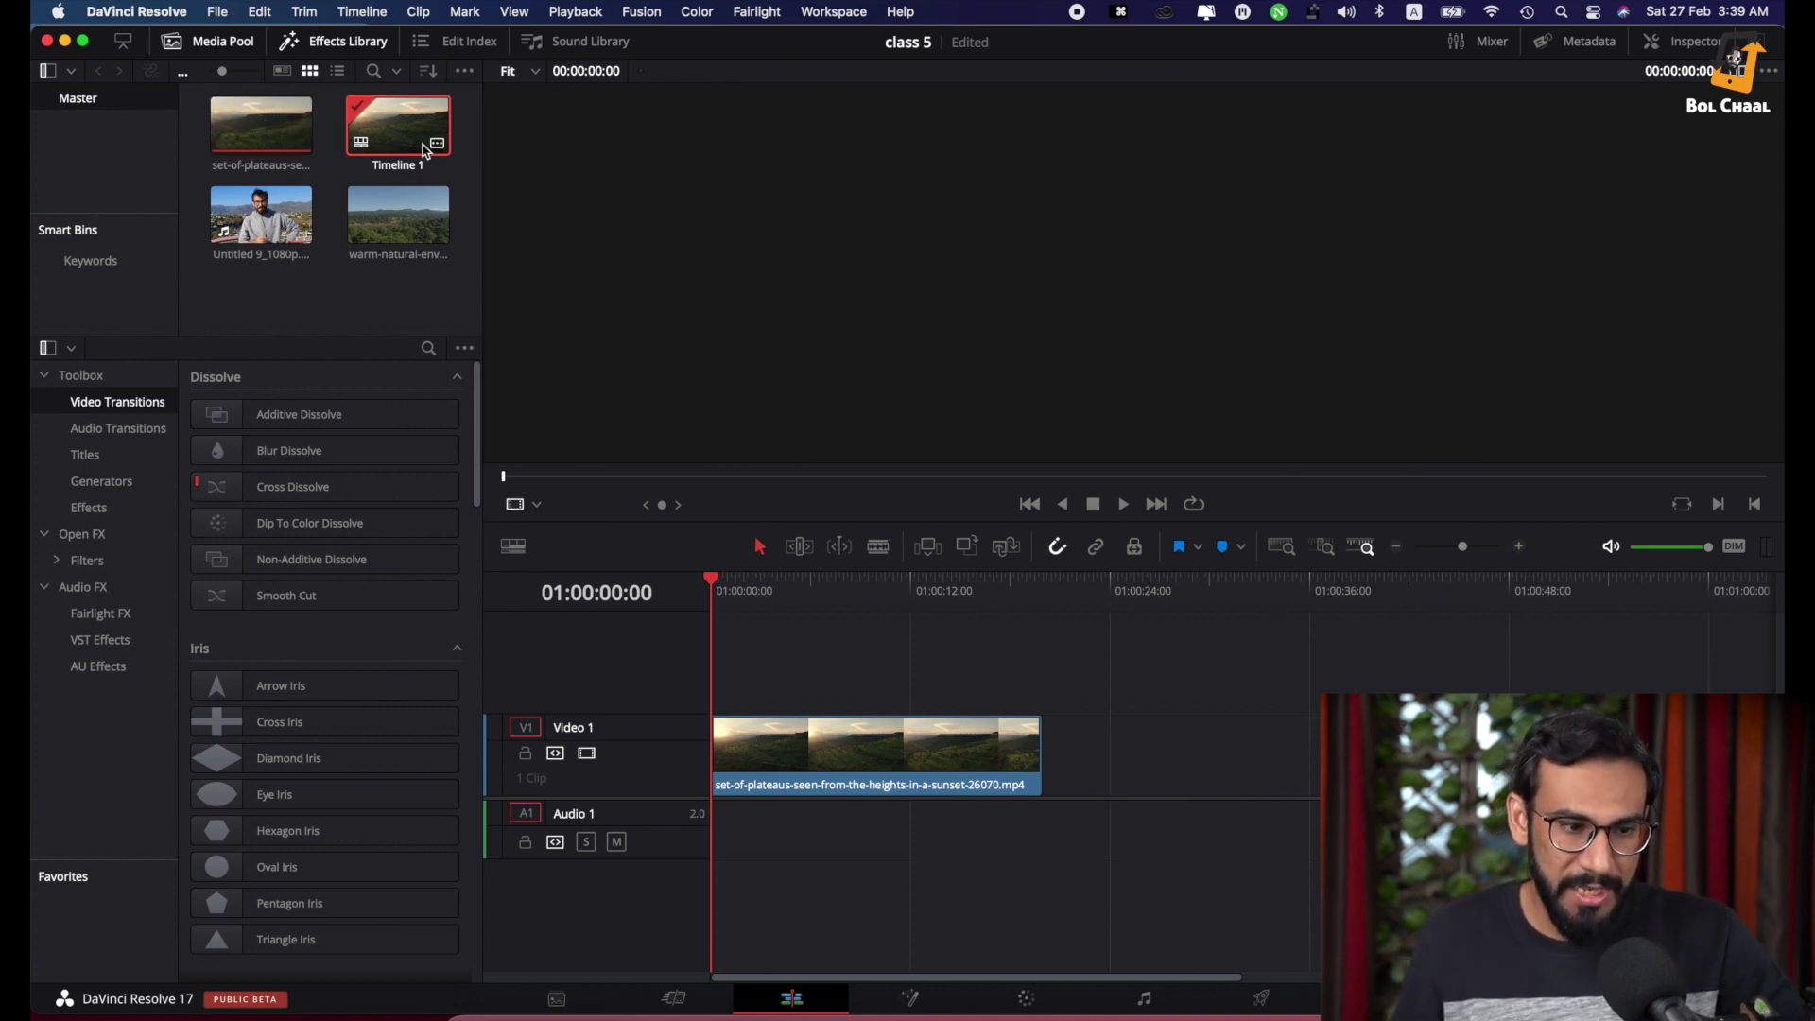
# Hide the media pool and show the Titles category of the effects library alongside the timeline picture
pyautogui.click(233, 48)
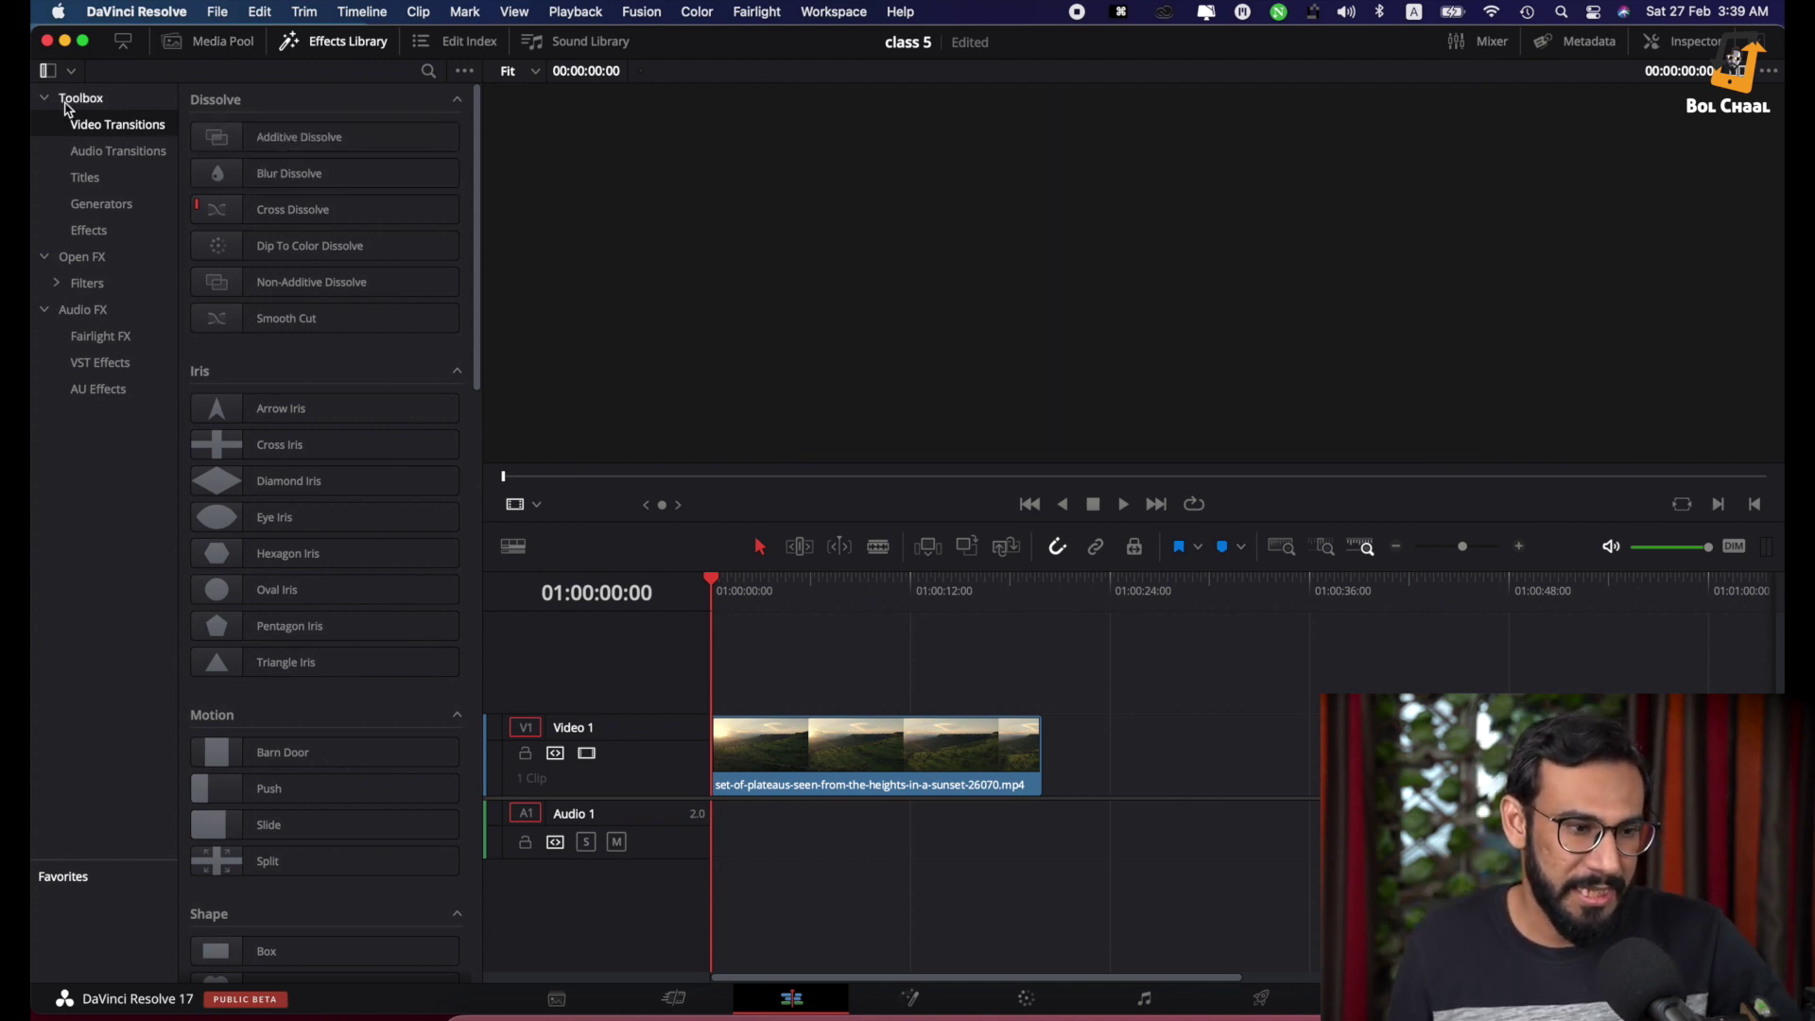
pyautogui.click(86, 104)
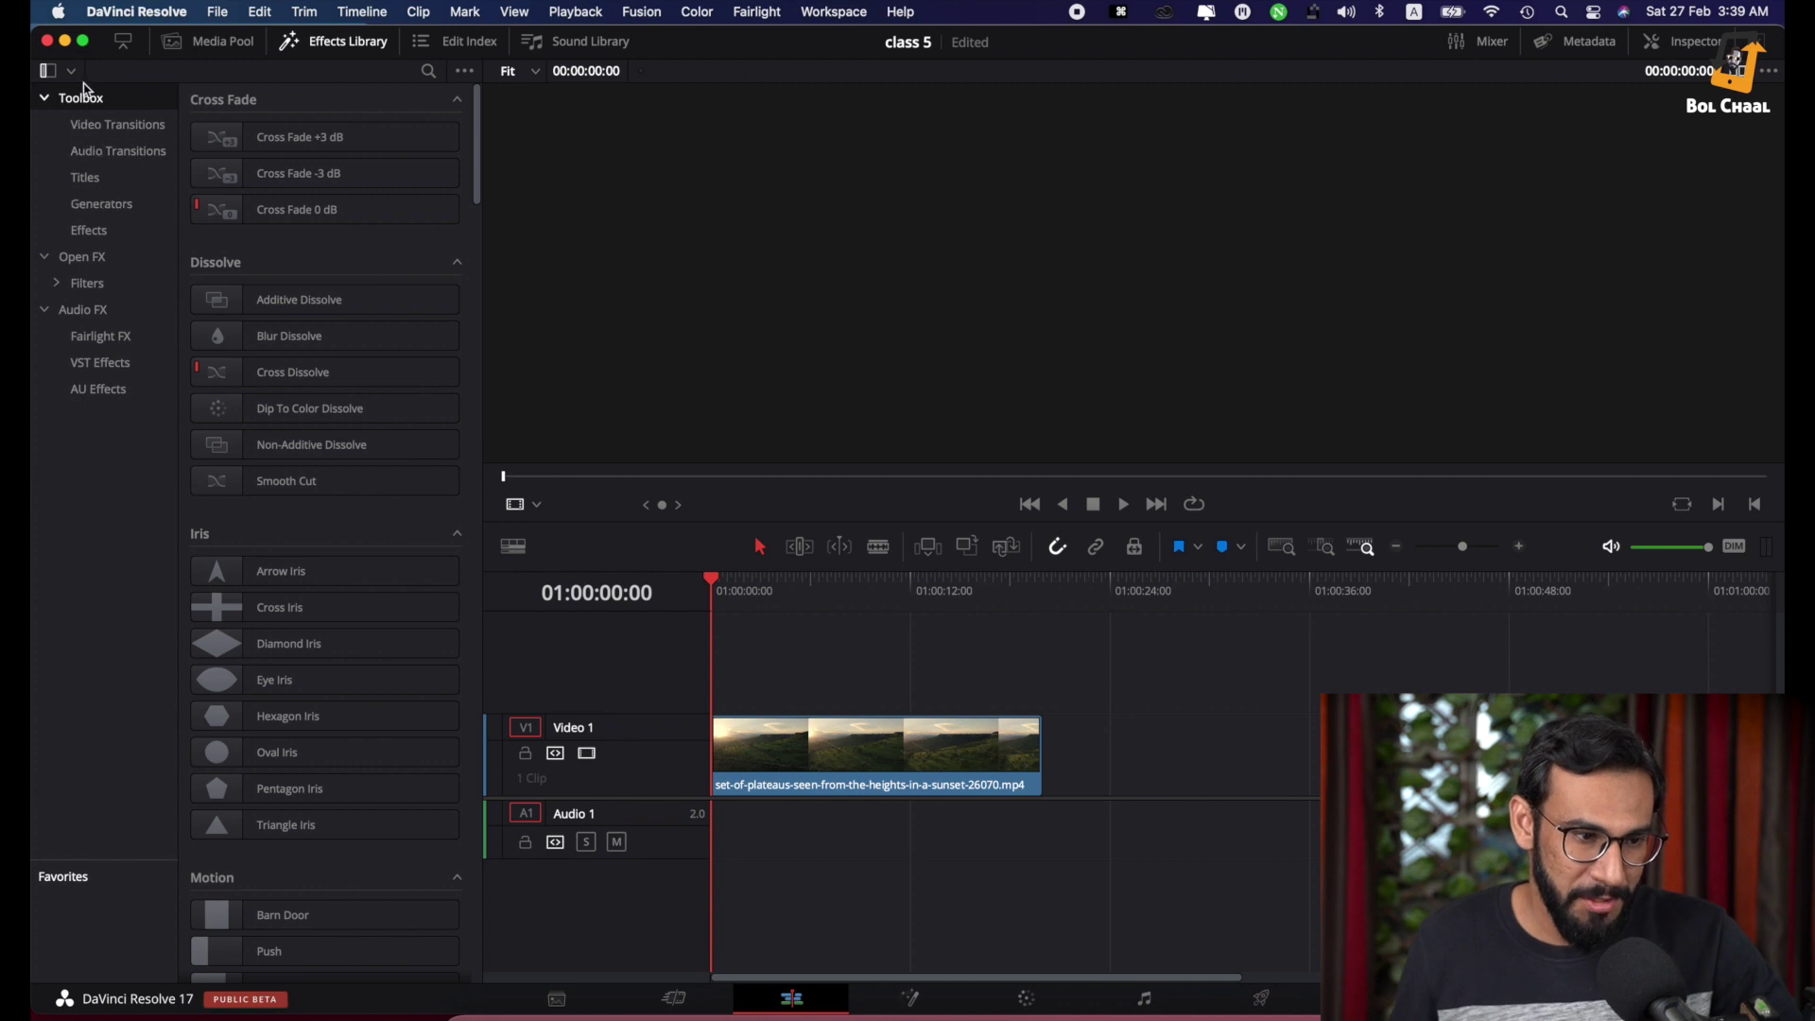
pyautogui.click(119, 132)
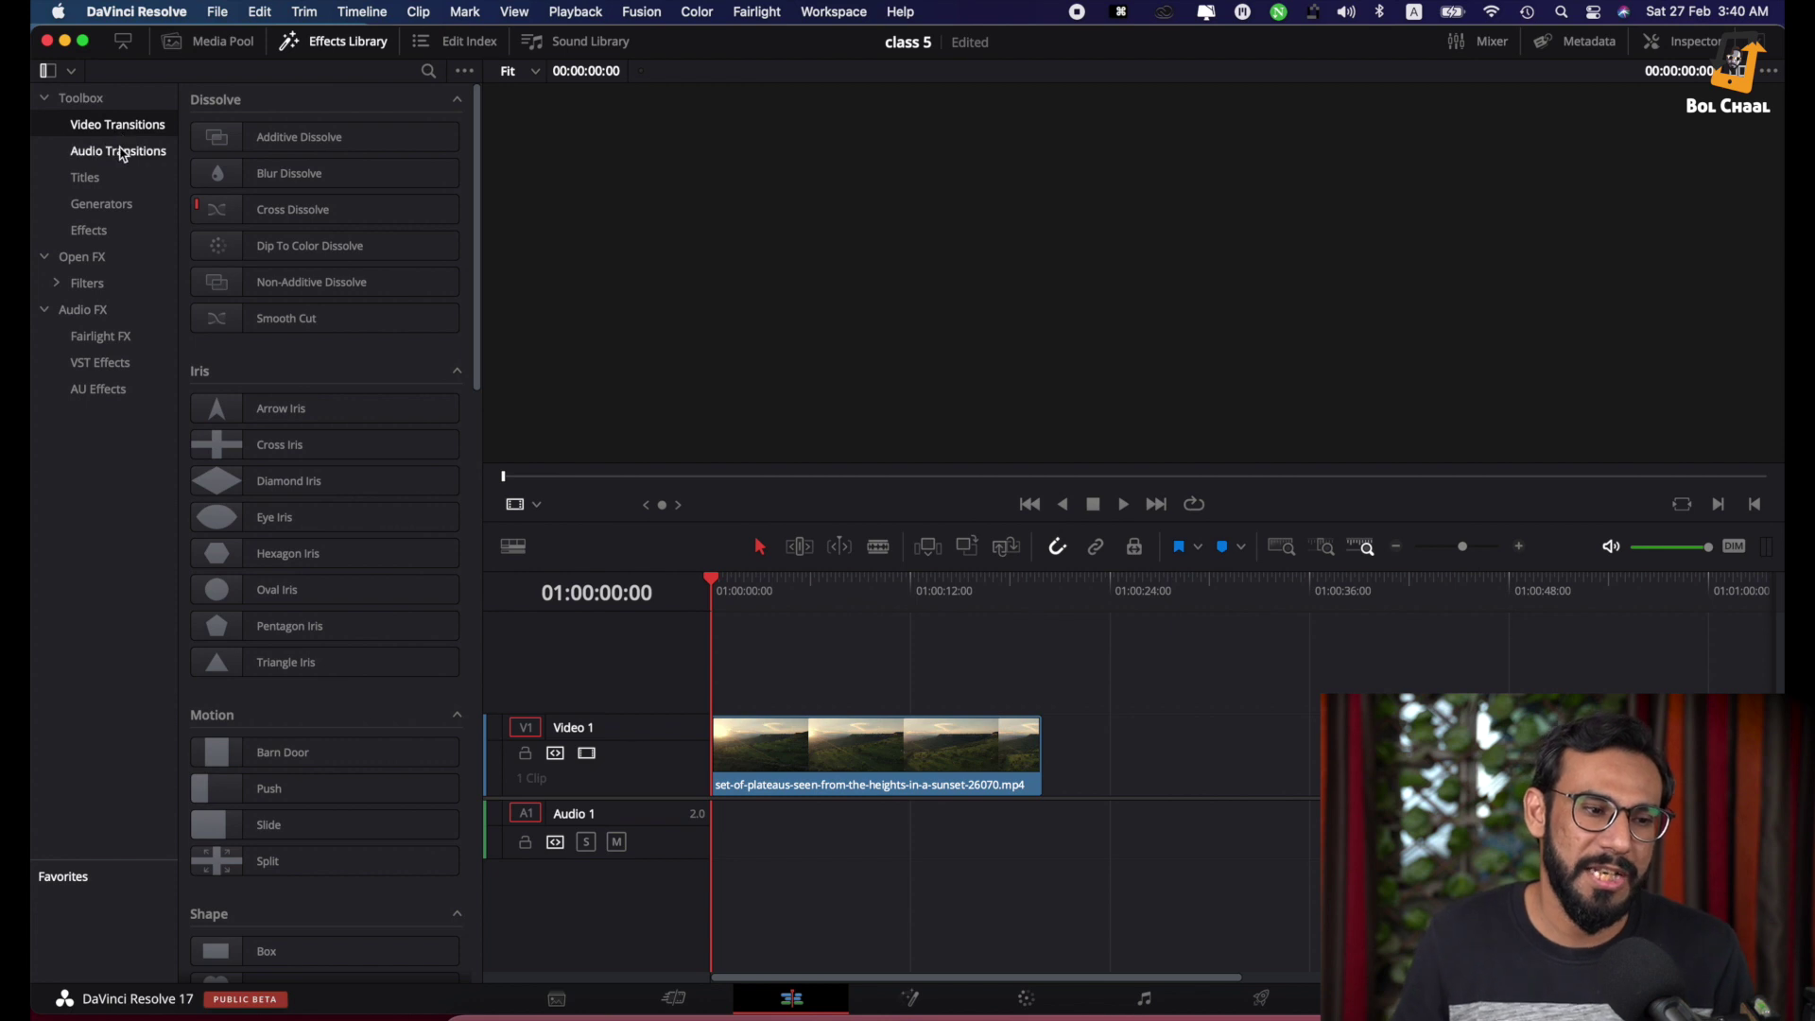
pyautogui.click(122, 154)
pyautogui.click(84, 178)
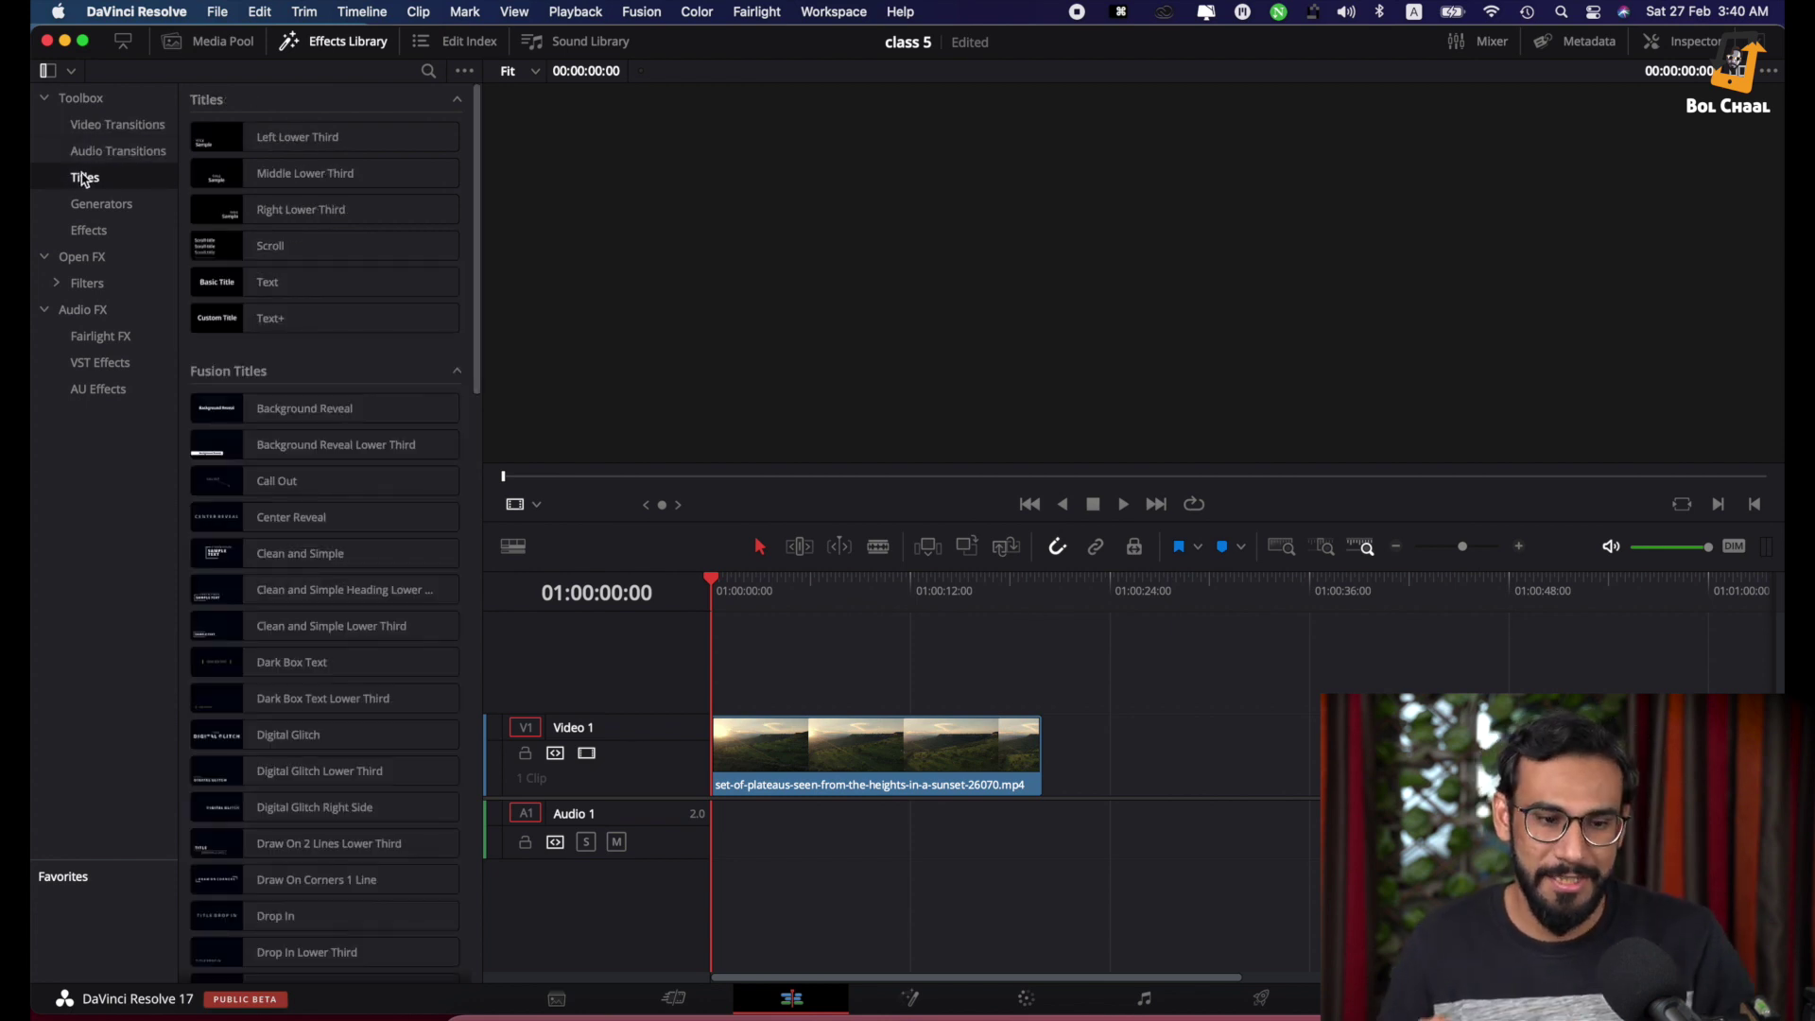
pyautogui.click(792, 654)
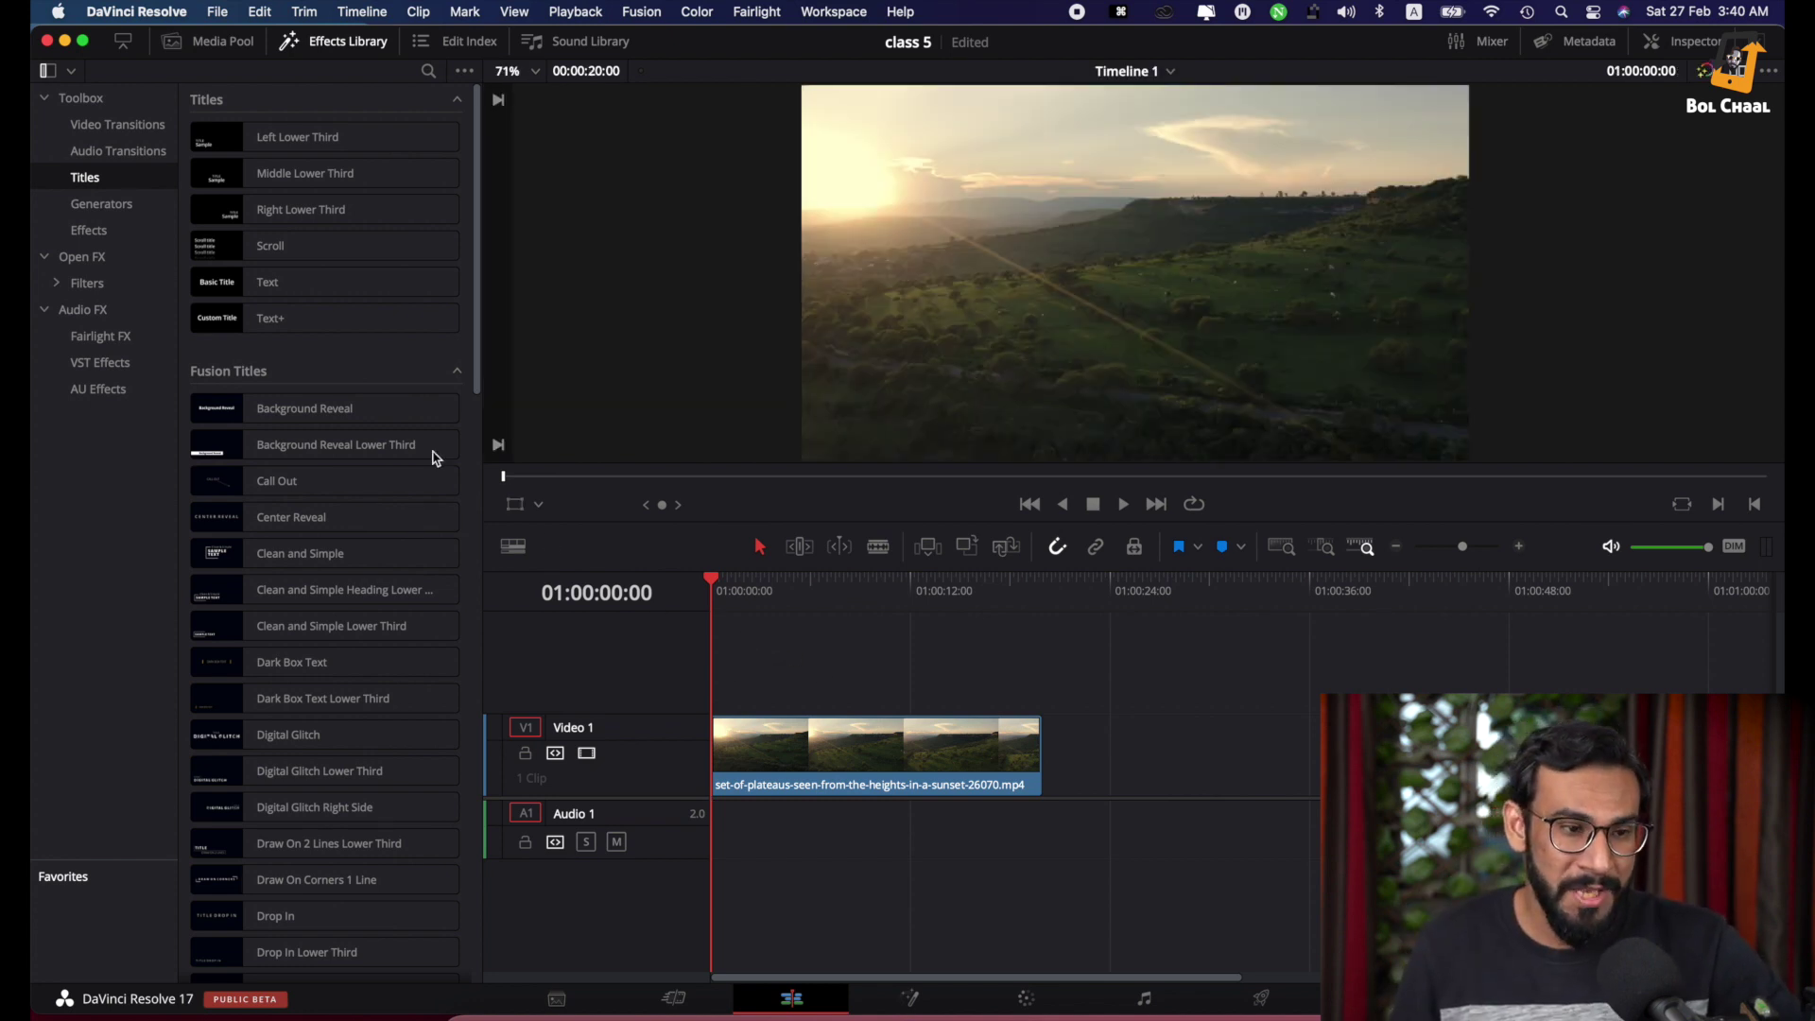
# Preview the basic title presets, from Left Lower Third through Scroll to Text+
pyautogui.click(322, 155)
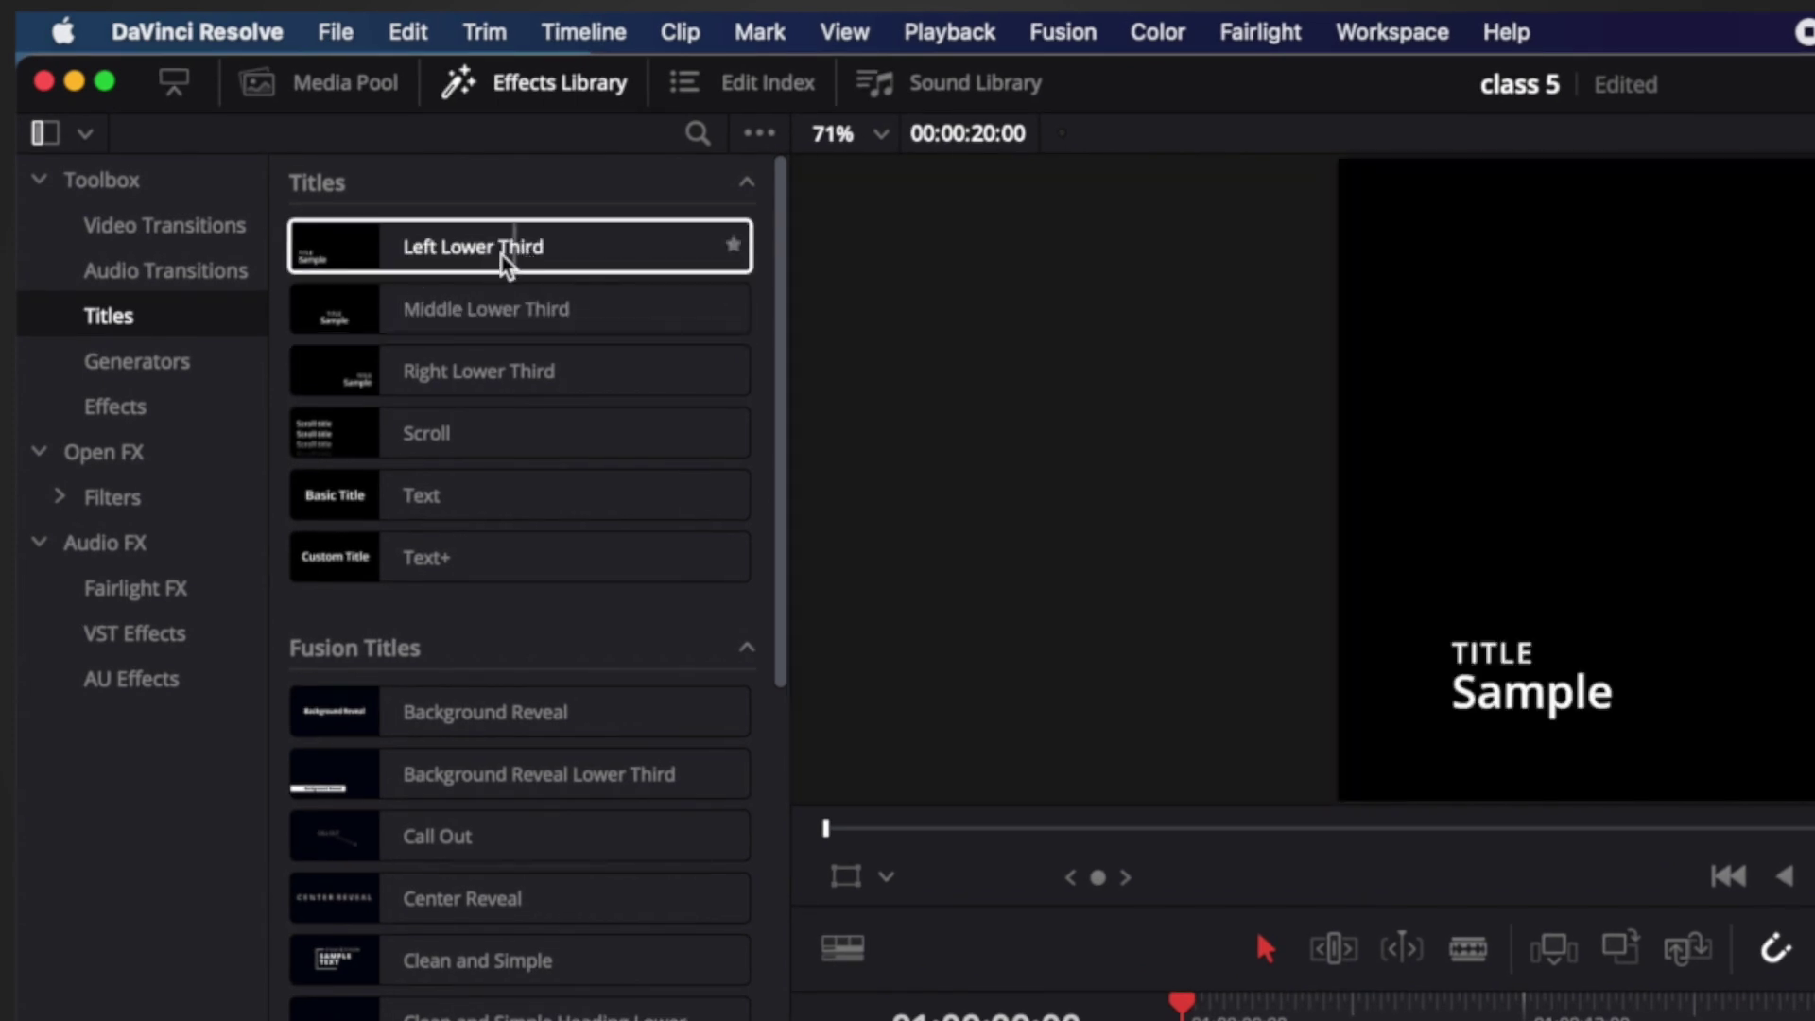
pyautogui.scroll(-1, 490, 326)
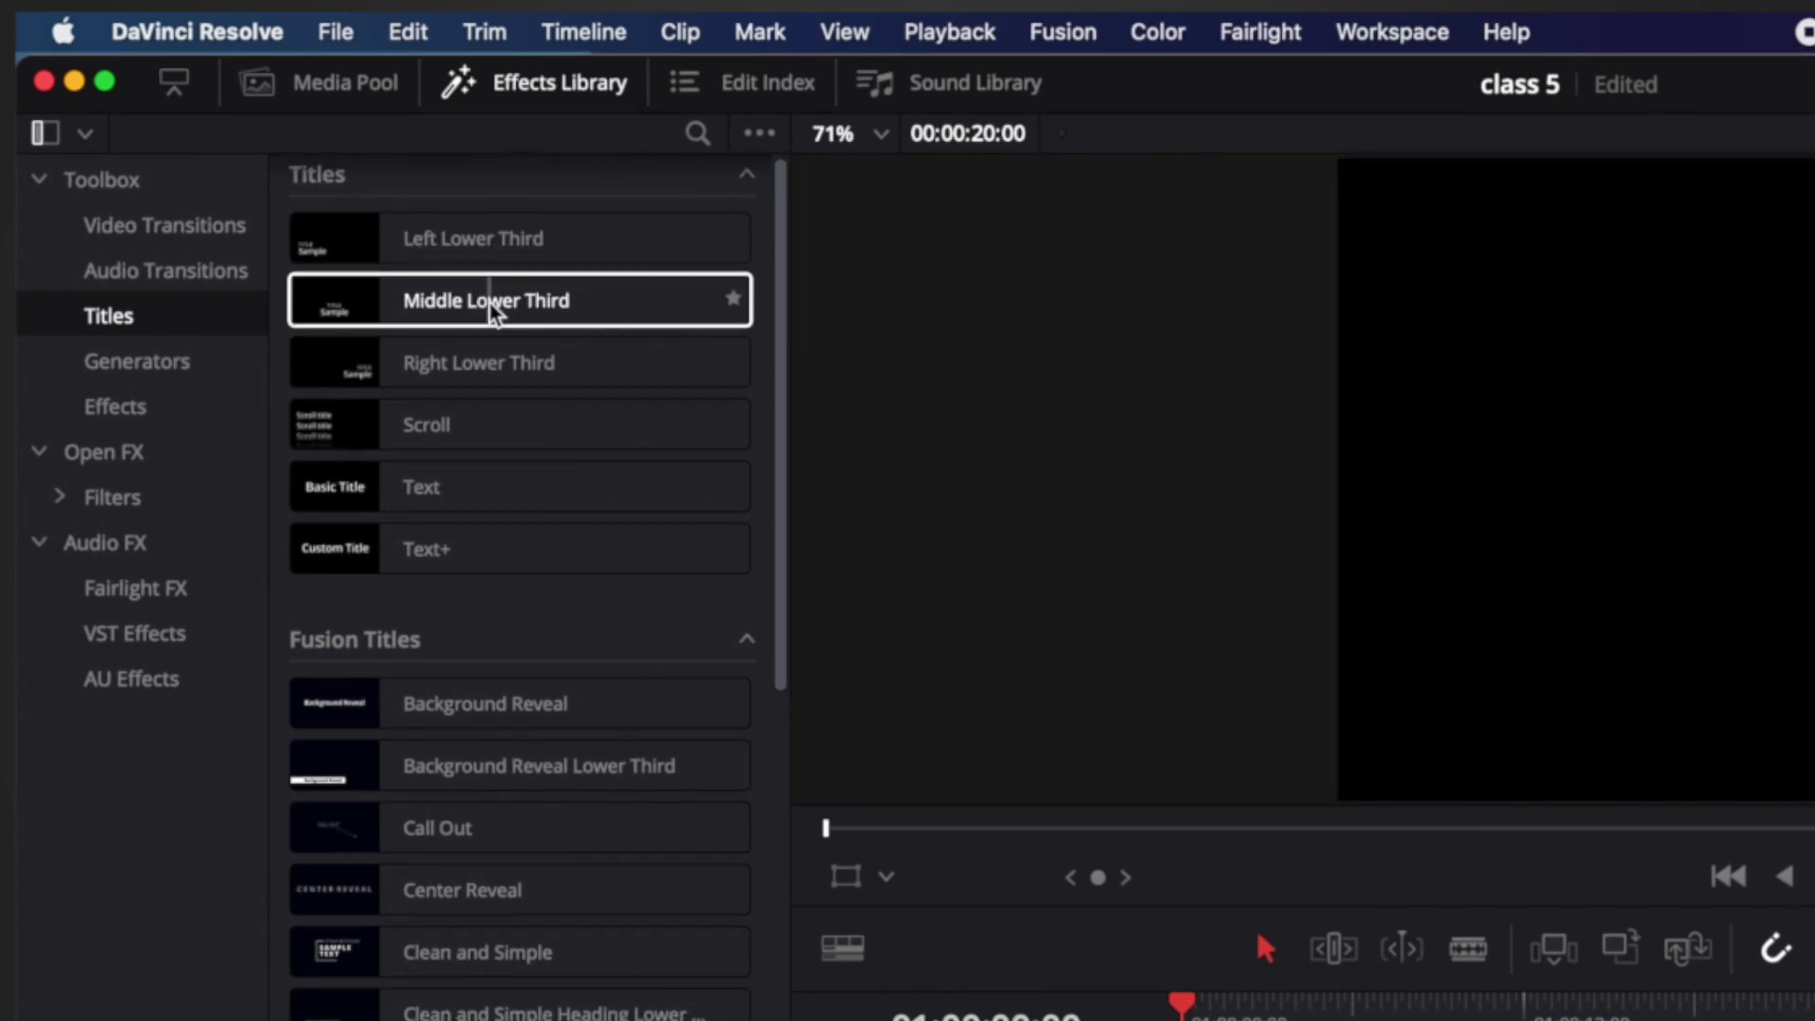
pyautogui.scroll(-1, 423, 362)
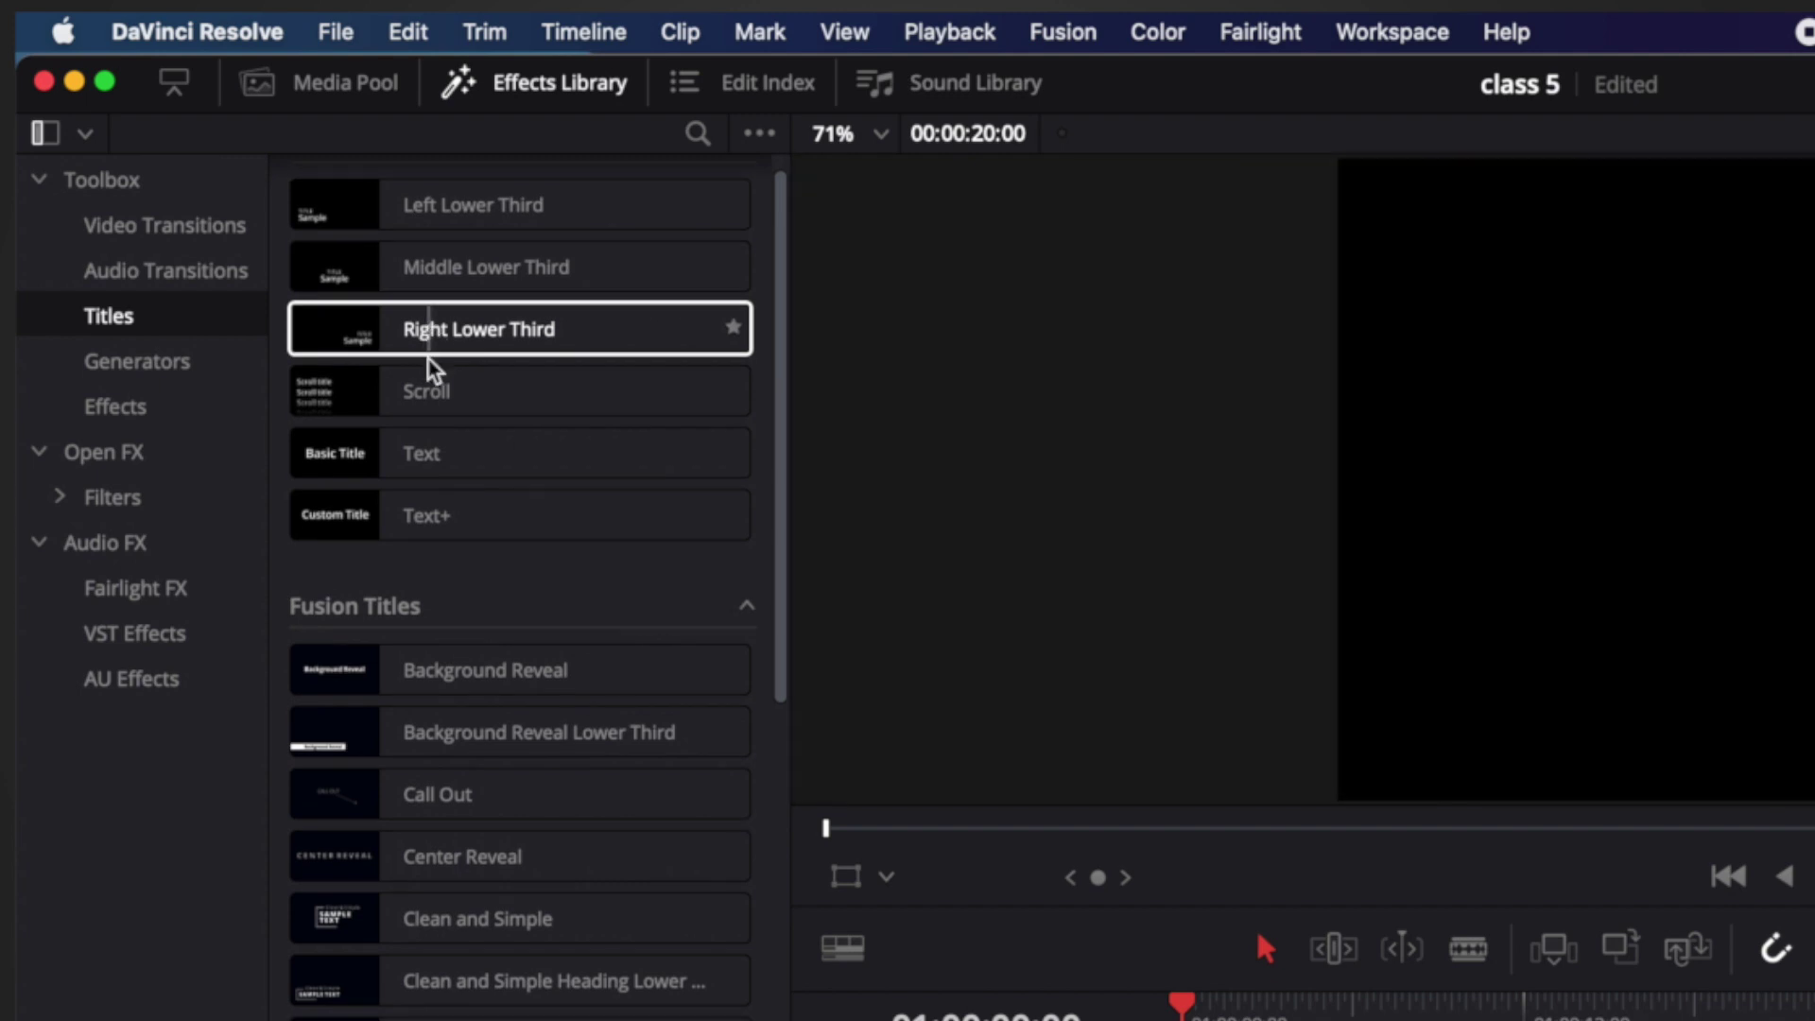
pyautogui.scroll(-1, 429, 364)
pyautogui.scroll(-1, 422, 356)
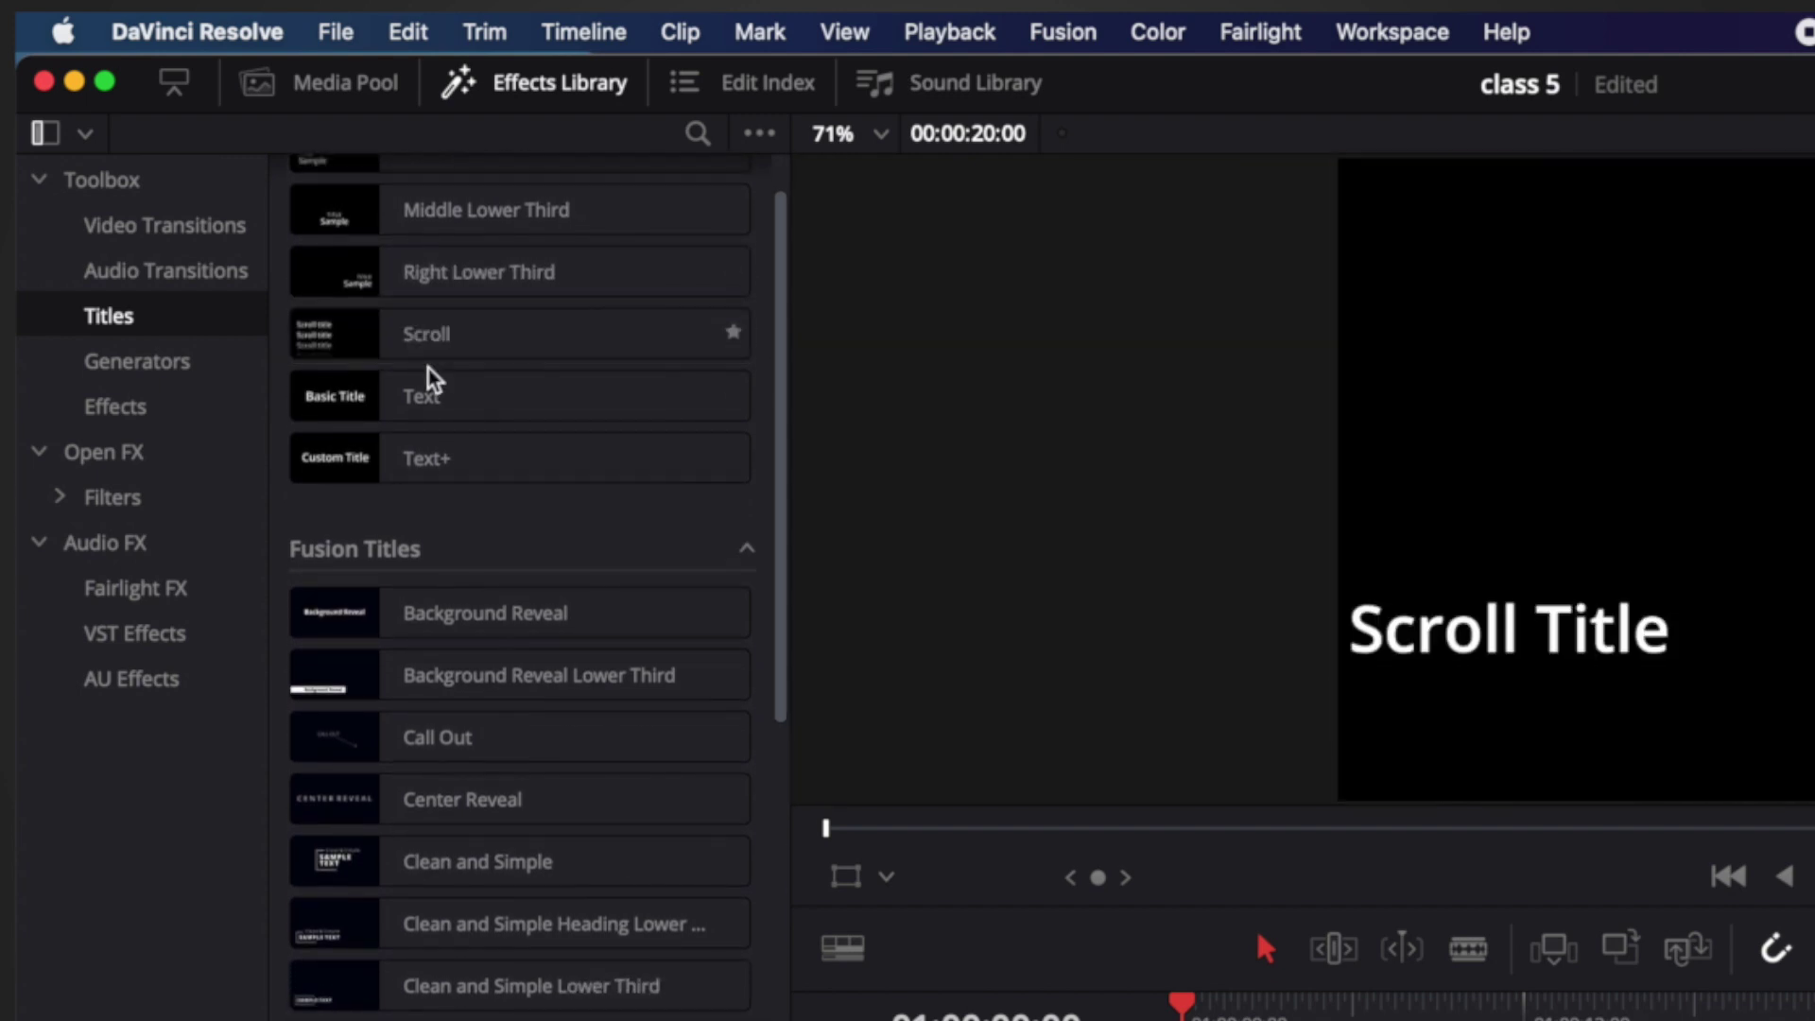
pyautogui.scroll(1, 434, 388)
pyautogui.scroll(1, 432, 406)
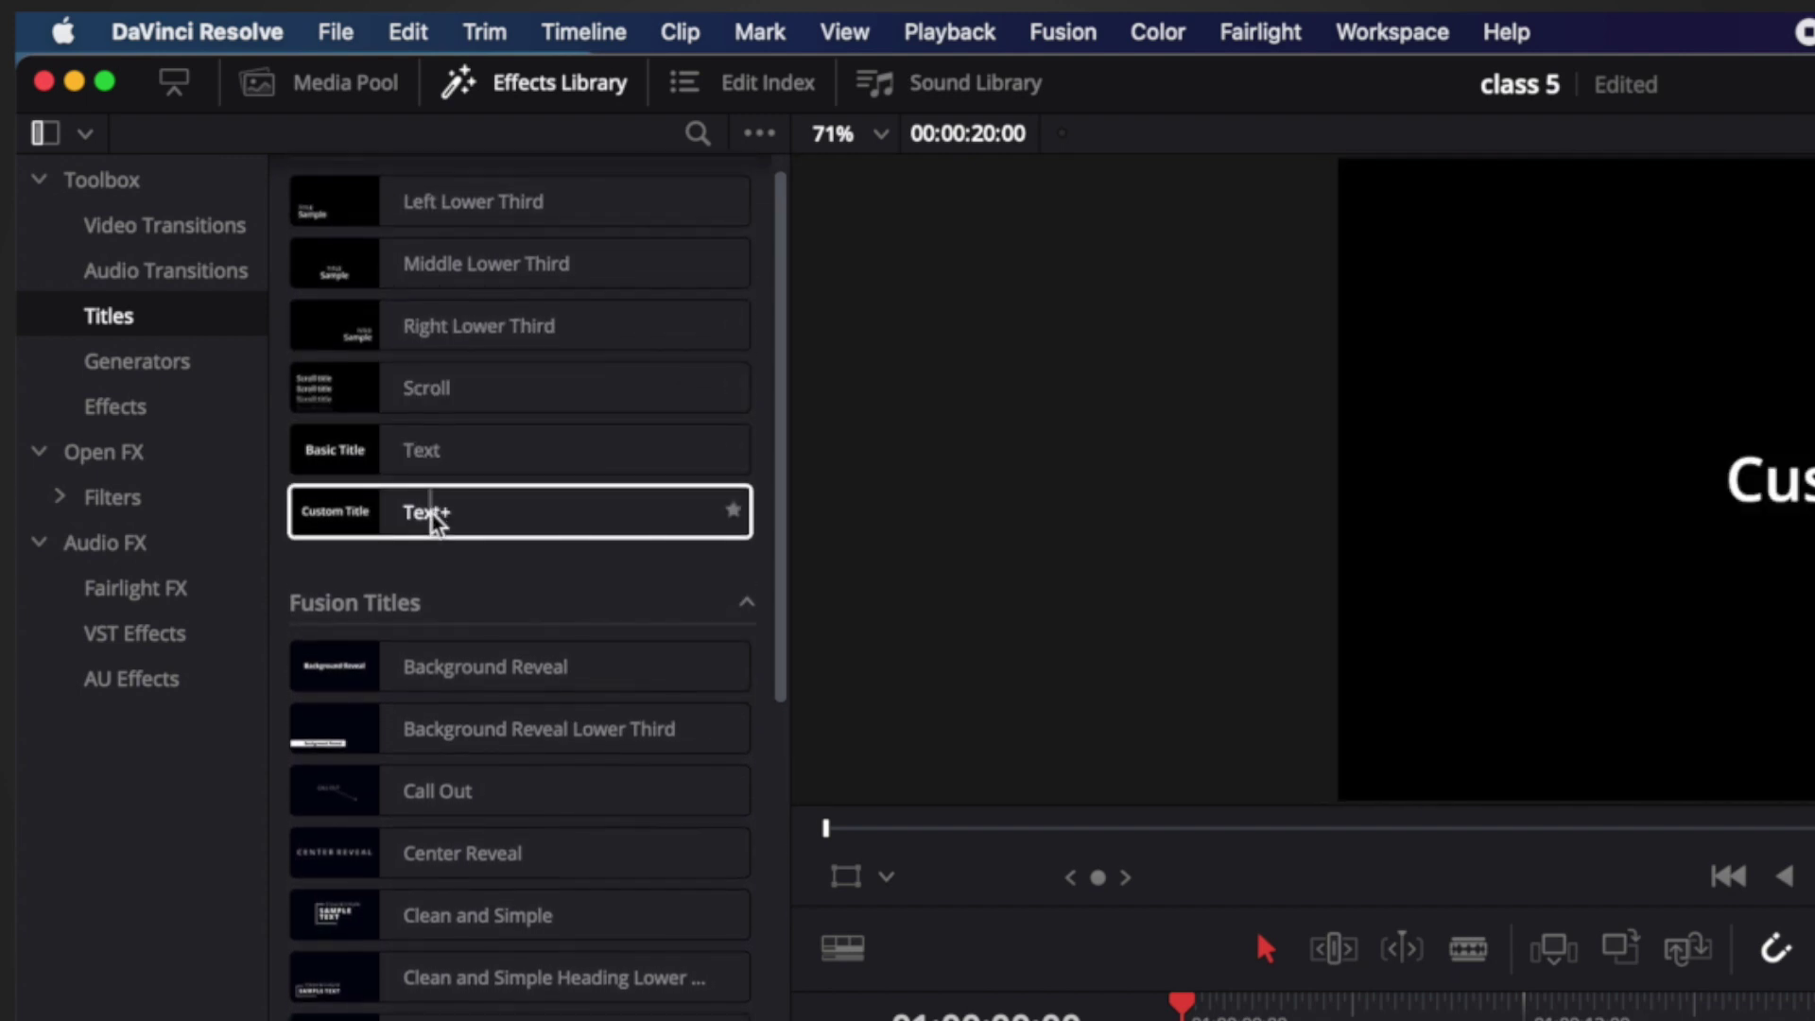
pyautogui.scroll(1, 433, 514)
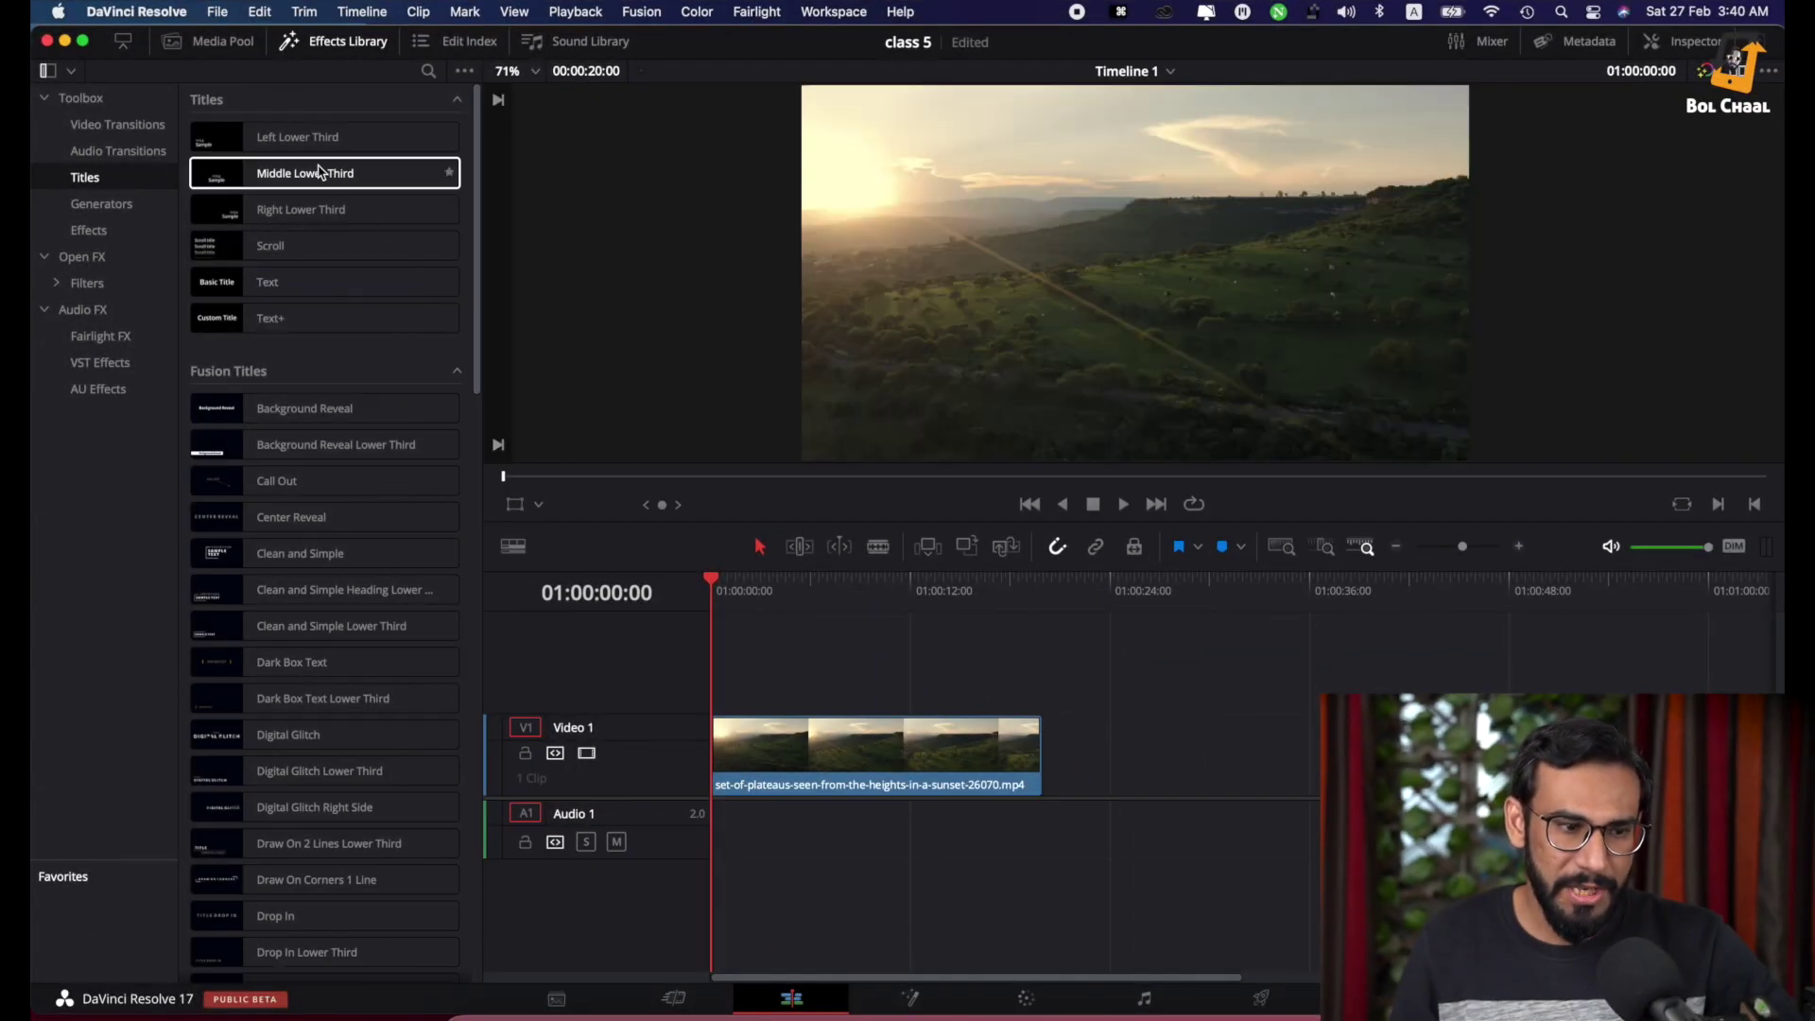
# Try the Left Lower Third title above the start of the sunset clip, play it back and remove it
pyautogui.moveTo(276, 142); pyautogui.dragTo(696, 681)
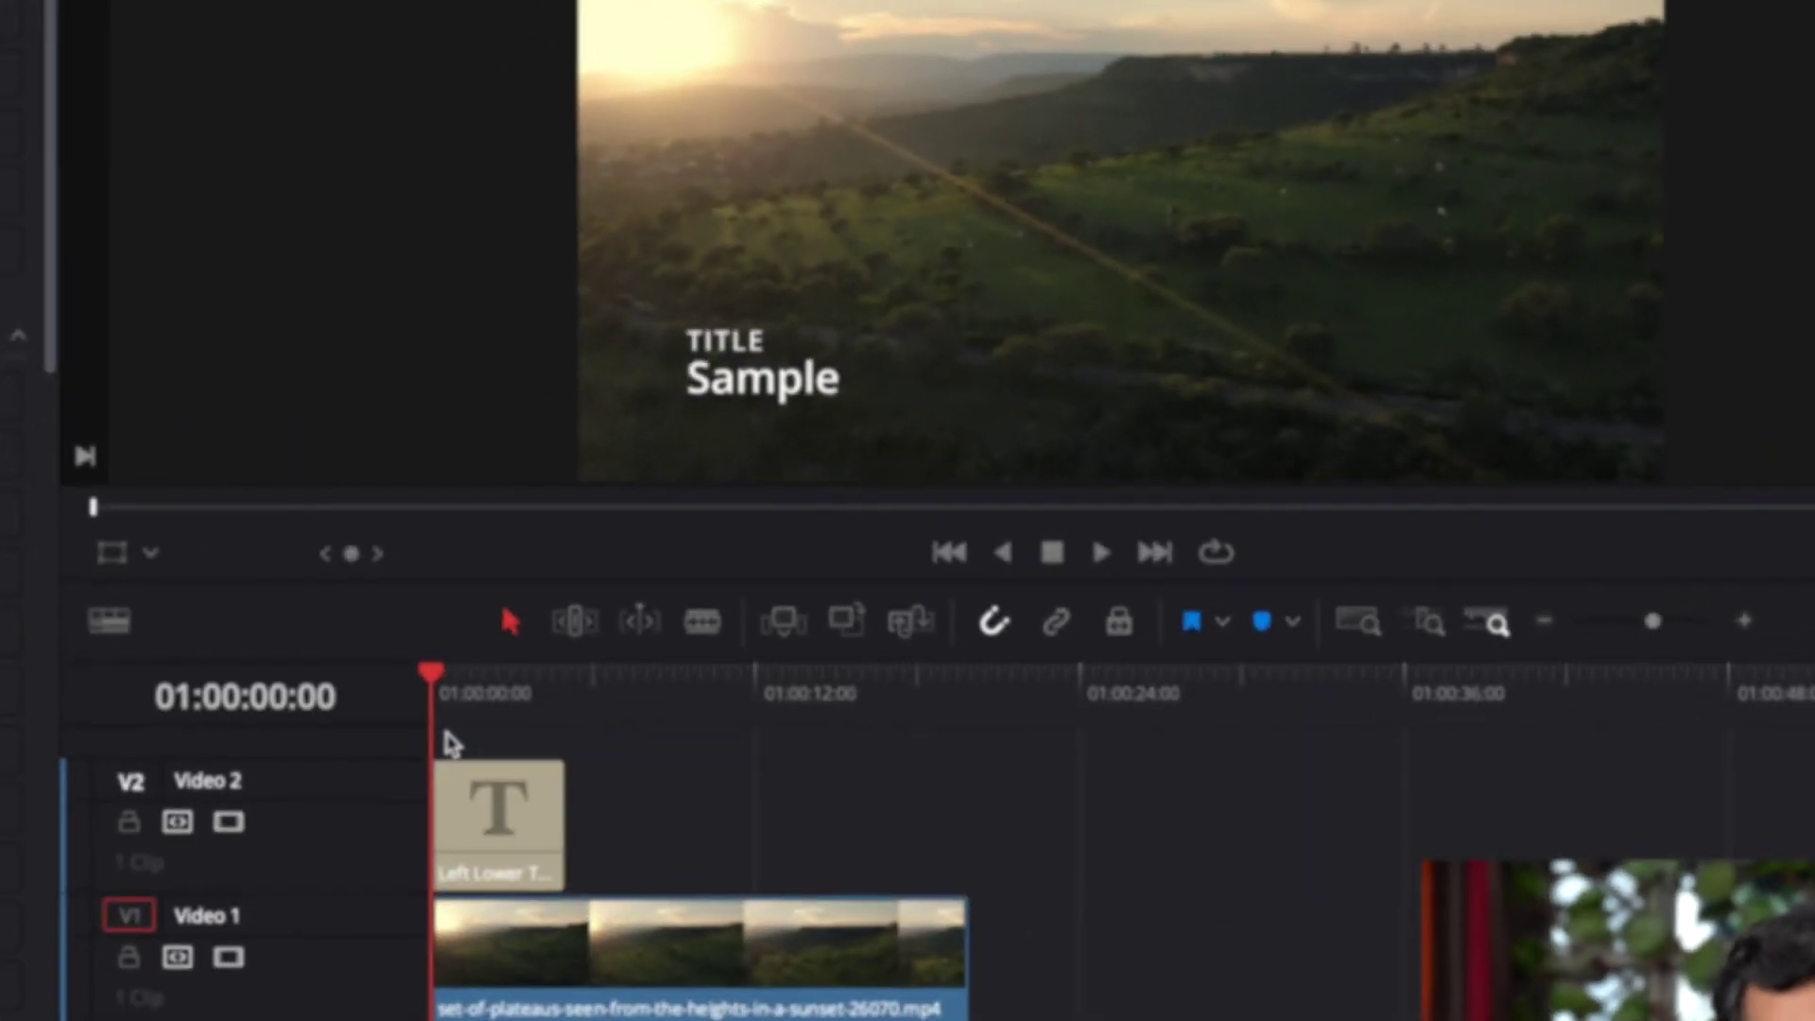
pyautogui.press('space')
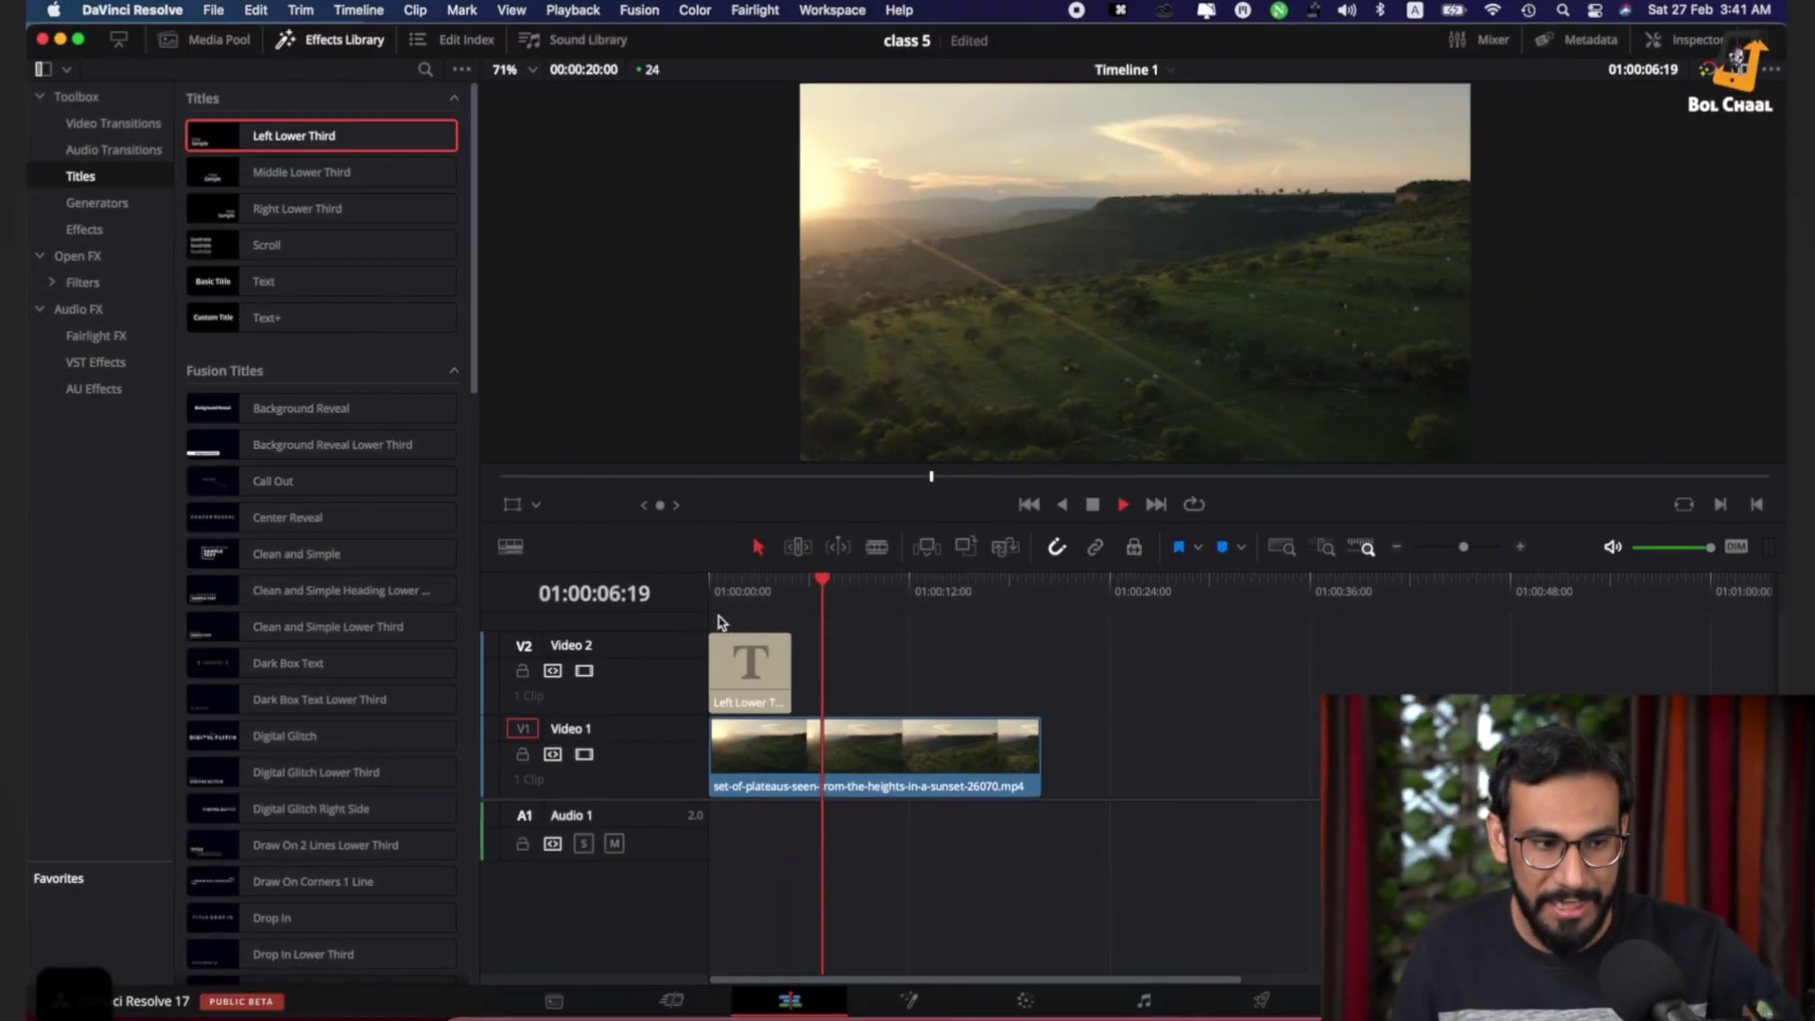
pyautogui.press('space')
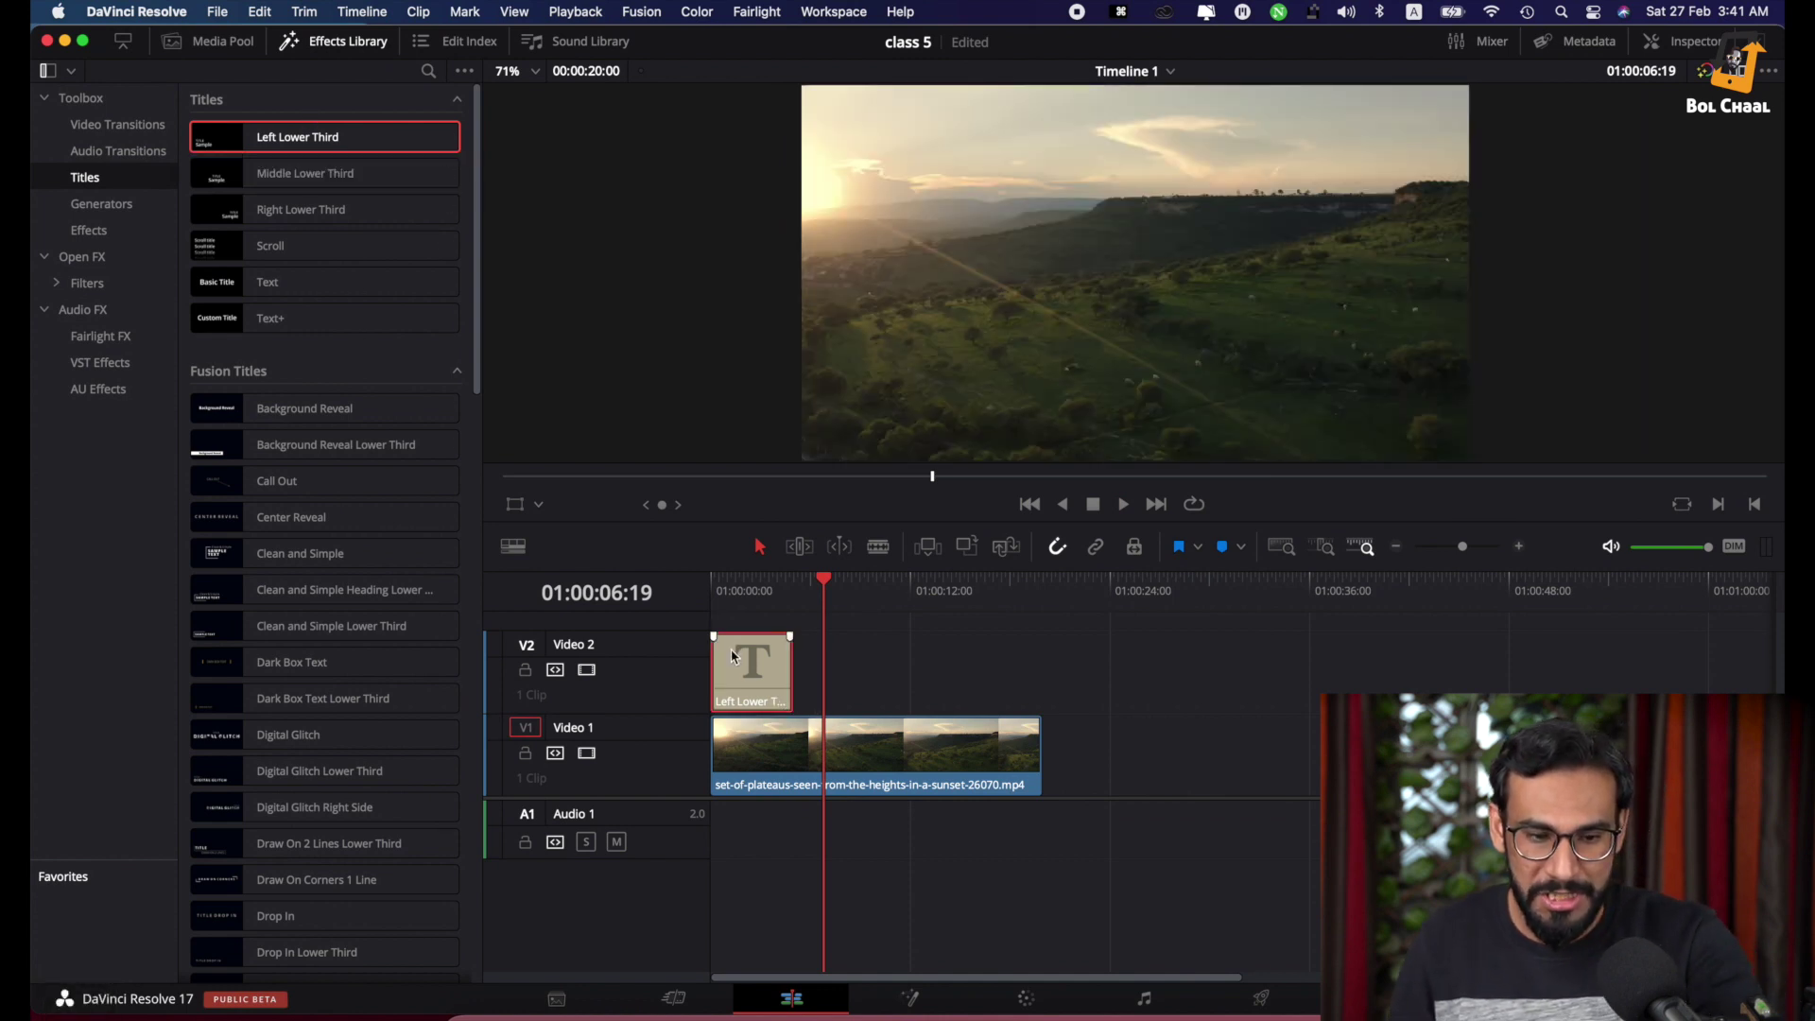
pyautogui.press('Delete')
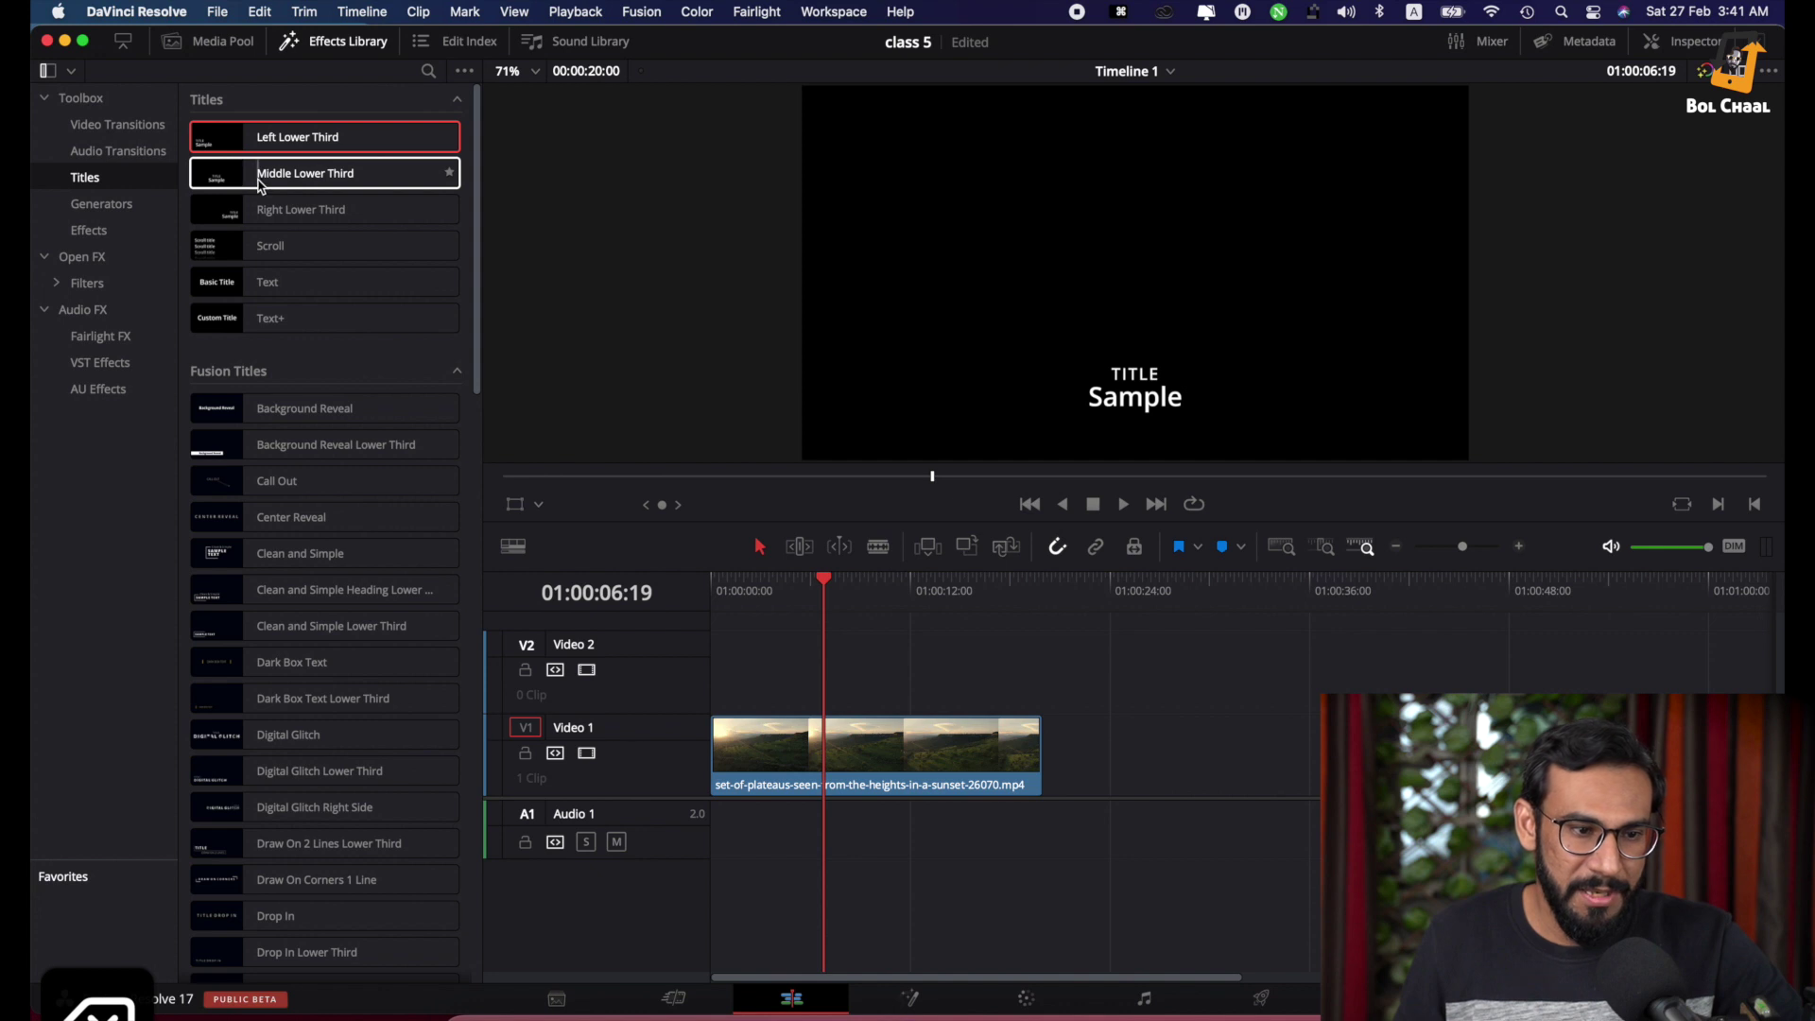
# Try the Middle Lower Third title on Video 2, shifted about 3 seconds into the clip, and remove it after playback
pyautogui.moveTo(260, 184); pyautogui.dragTo(747, 666)
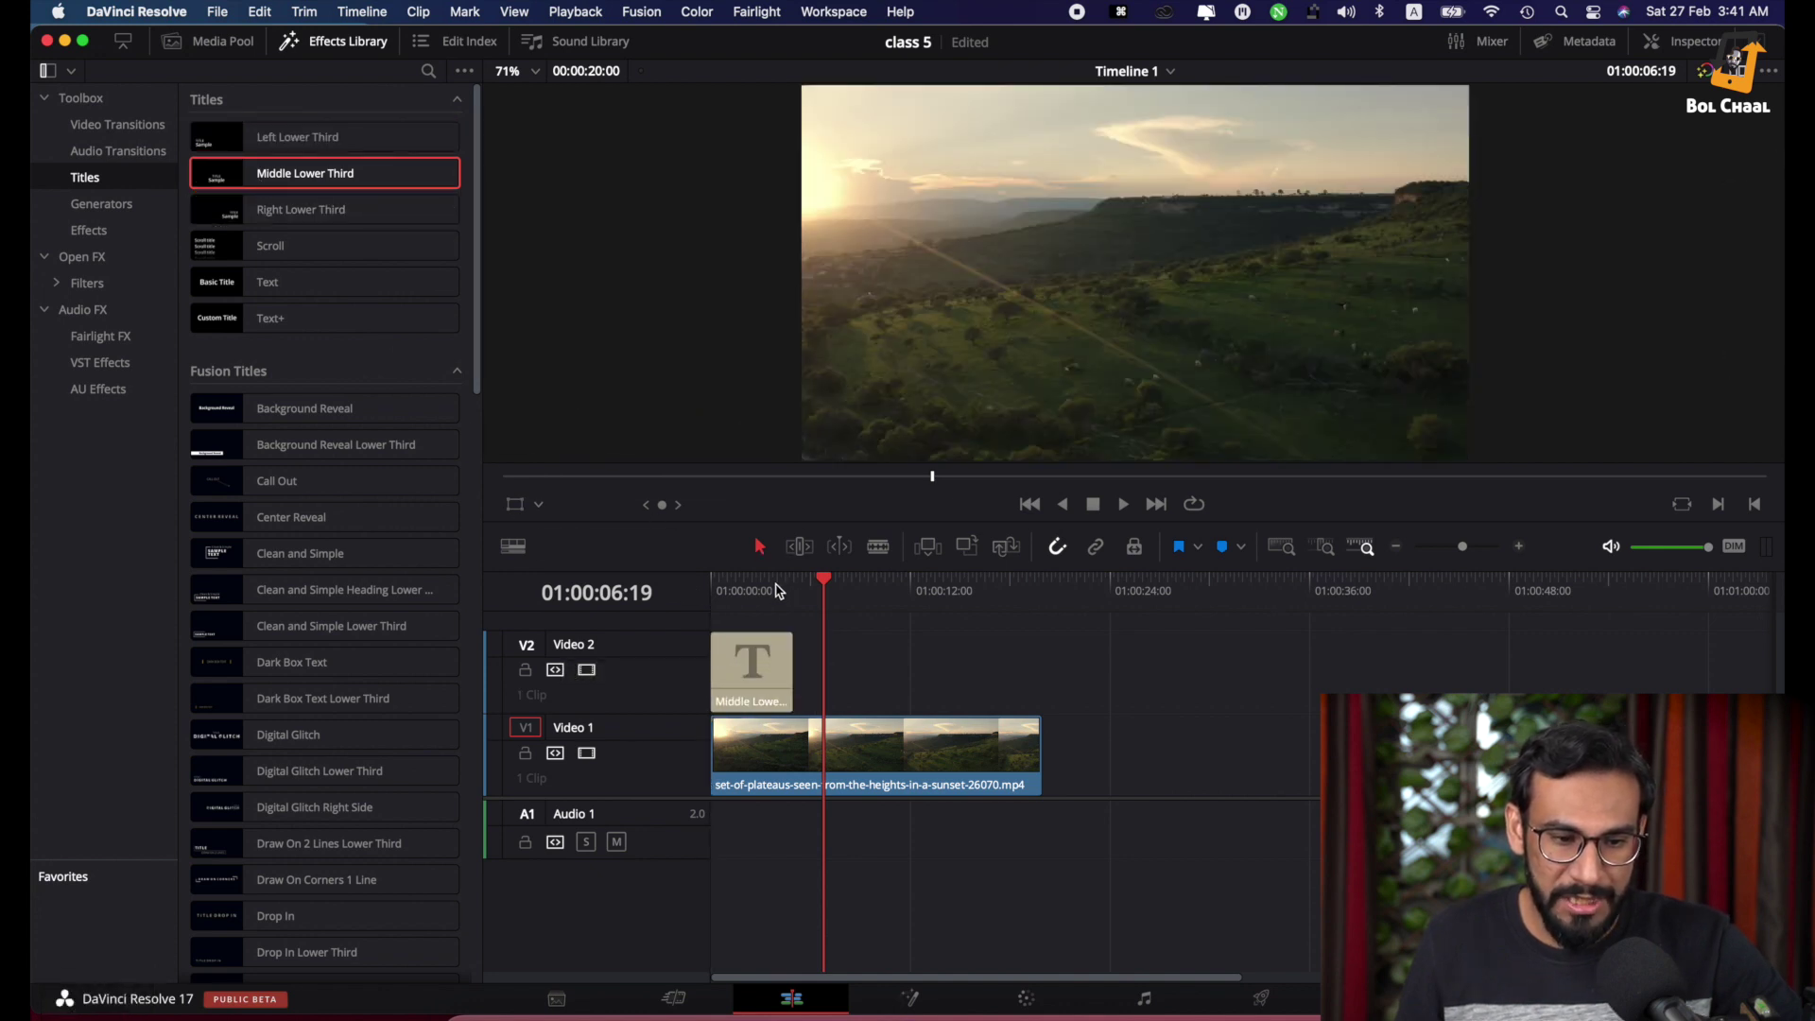
pyautogui.moveTo(823, 579); pyautogui.dragTo(565, 586)
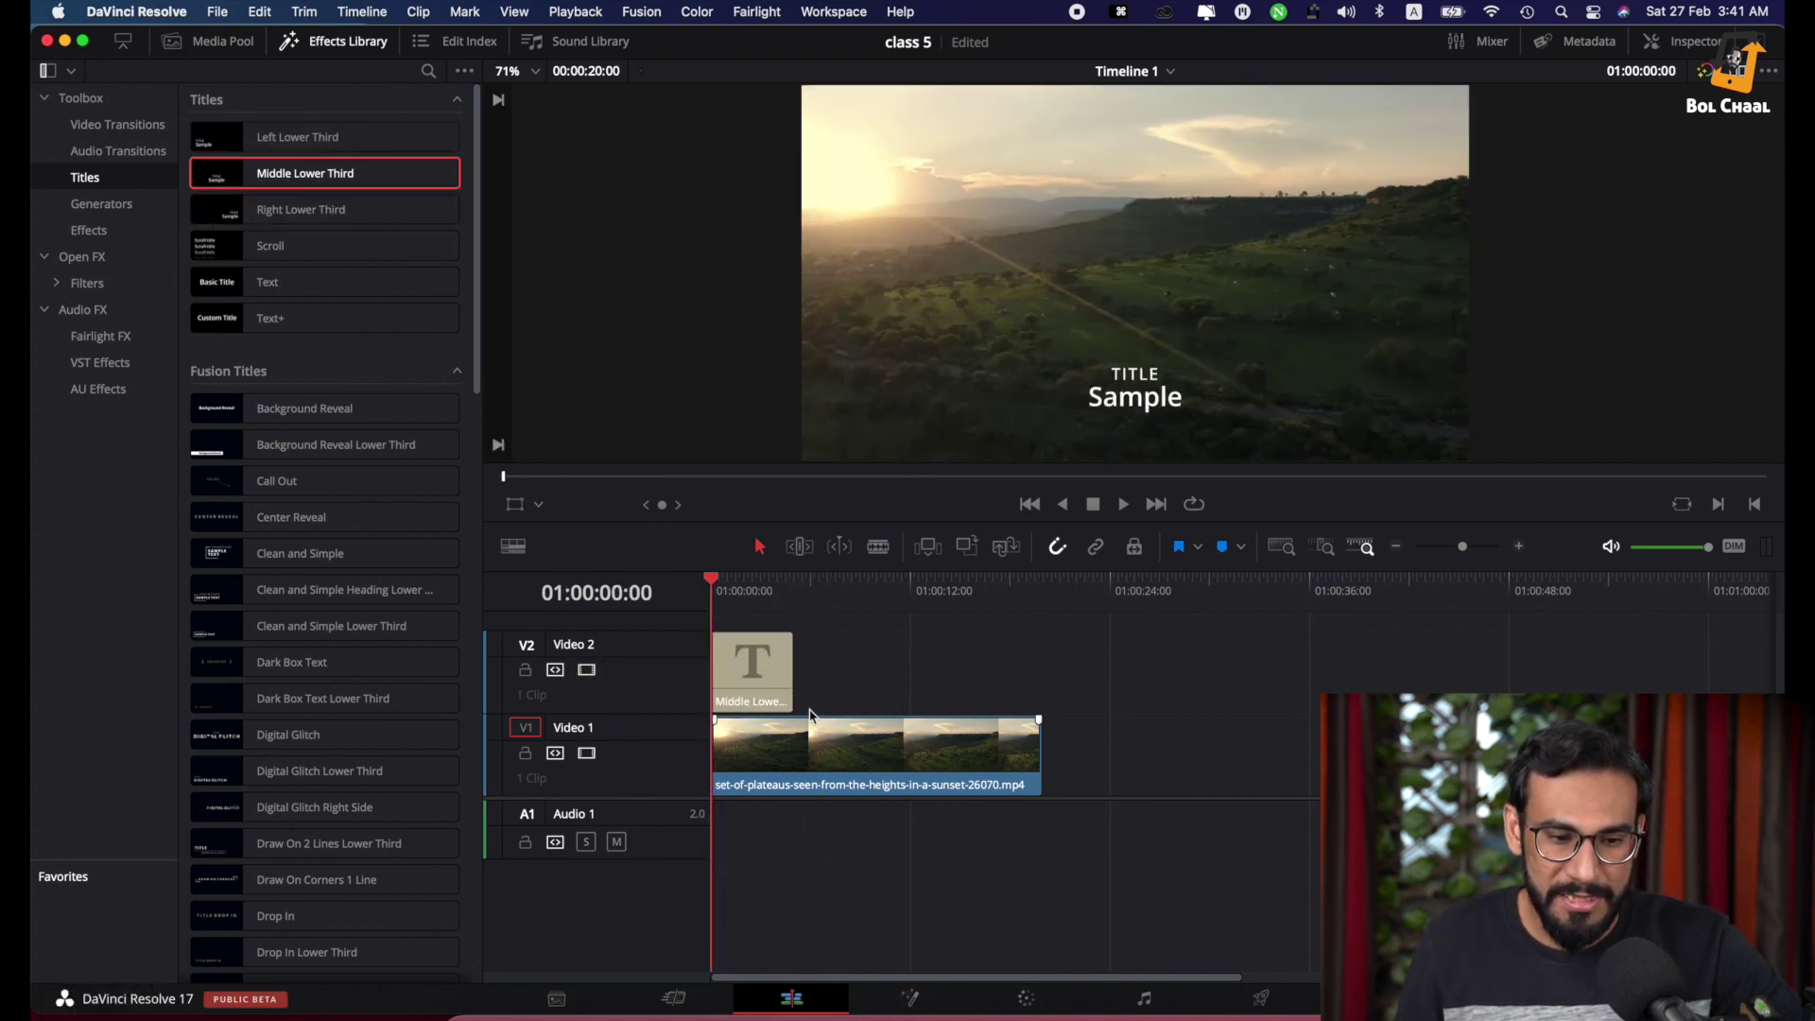
pyautogui.moveTo(744, 666); pyautogui.dragTo(794, 666)
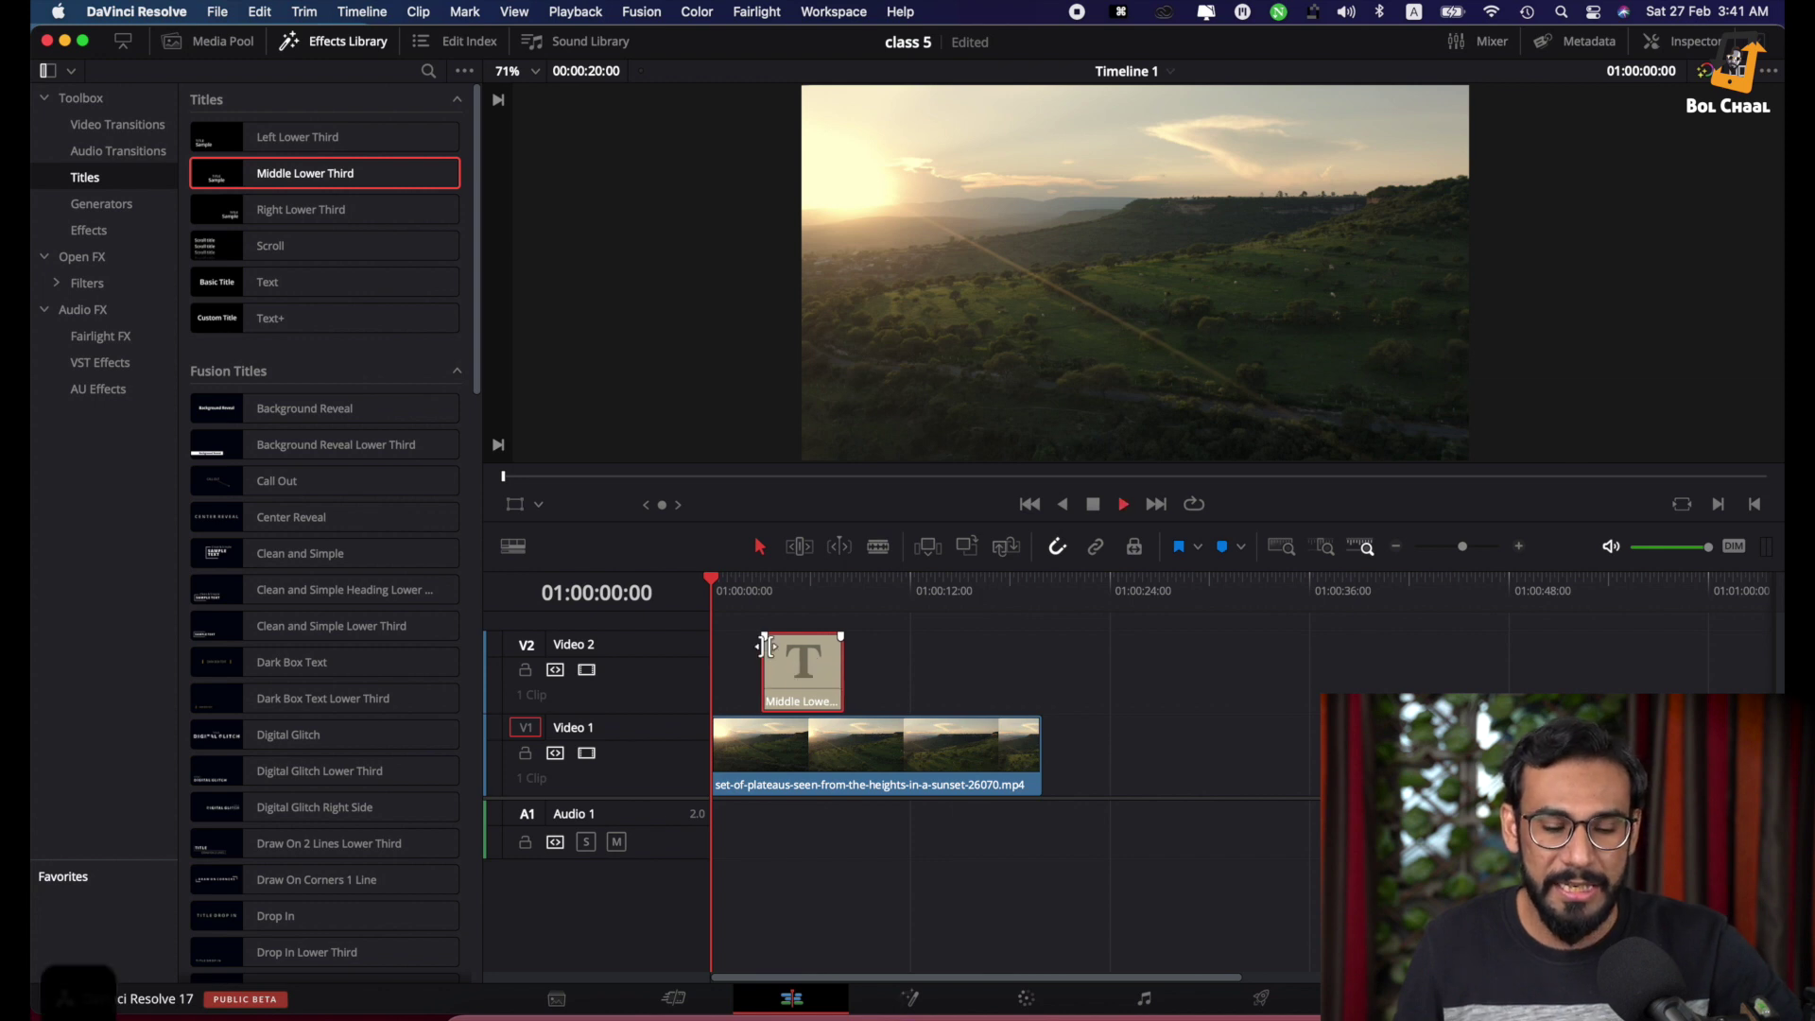
pyautogui.press('space')
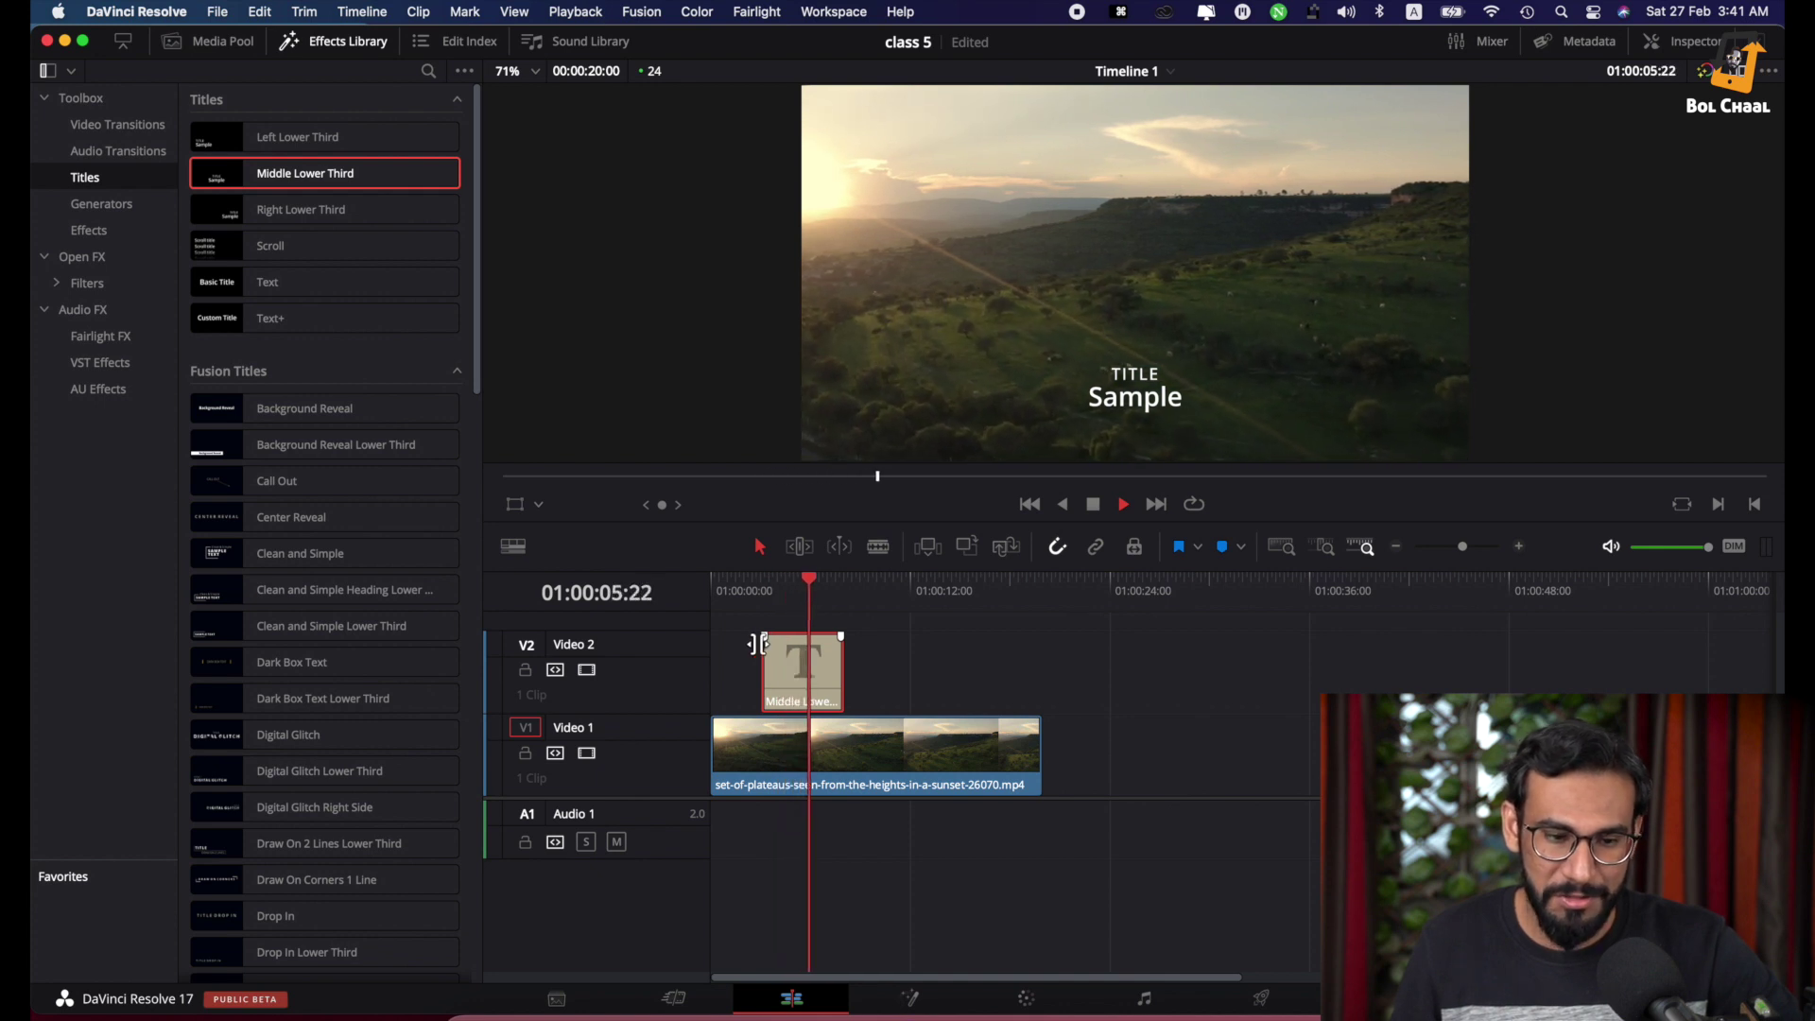
pyautogui.press('space')
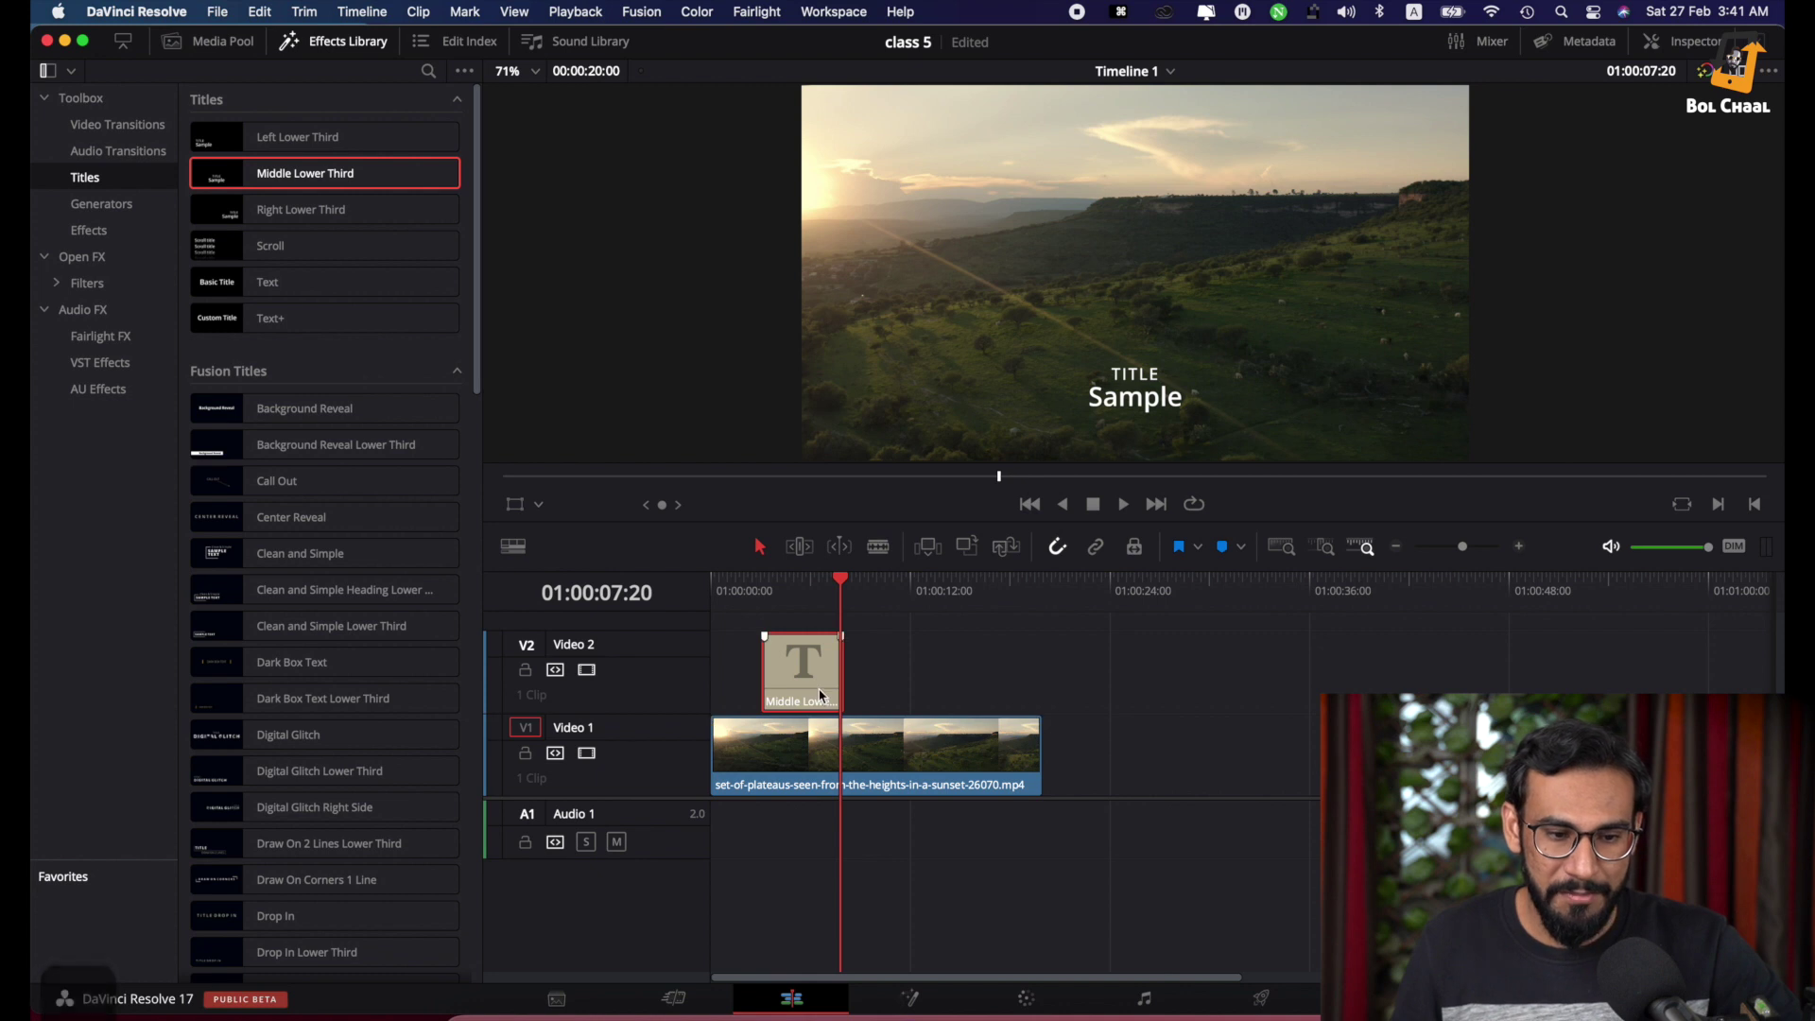
pyautogui.press('BackSpace')
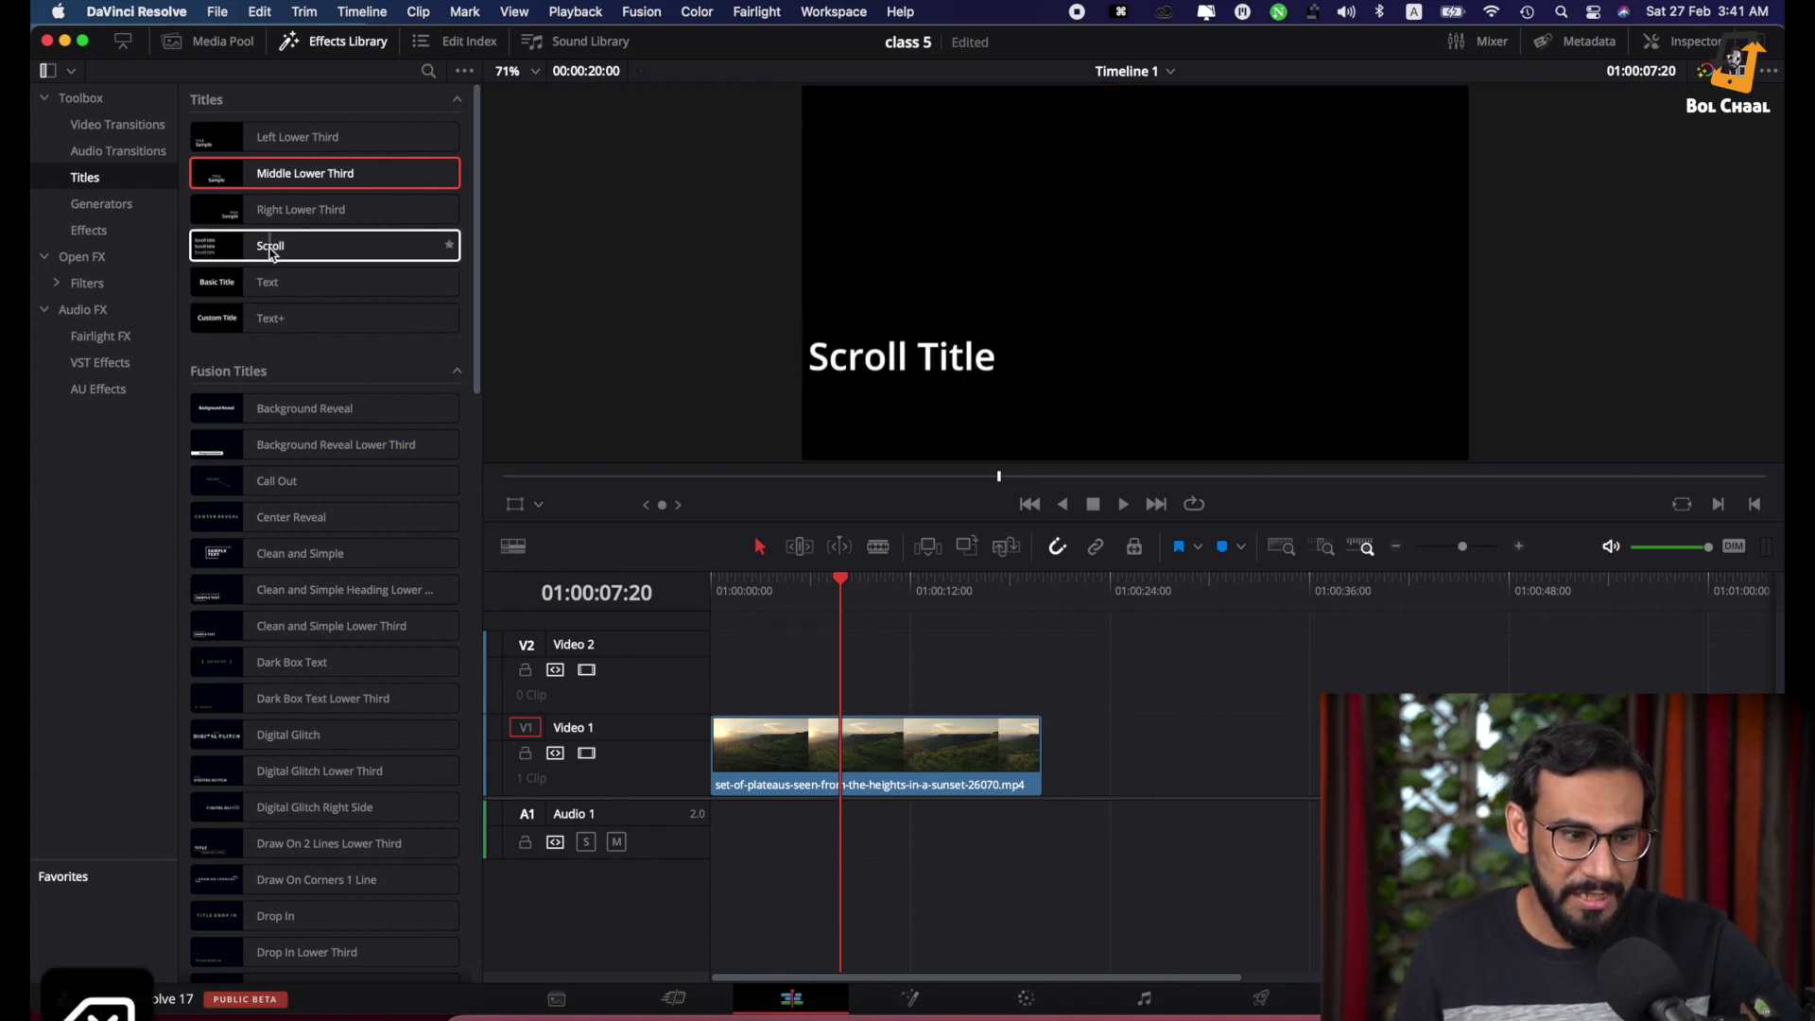
# Try the Scroll title on Video 2 at 01:00:07:20, play it back and remove it
pyautogui.moveTo(271, 245); pyautogui.dragTo(837, 701)
pyautogui.press('space')
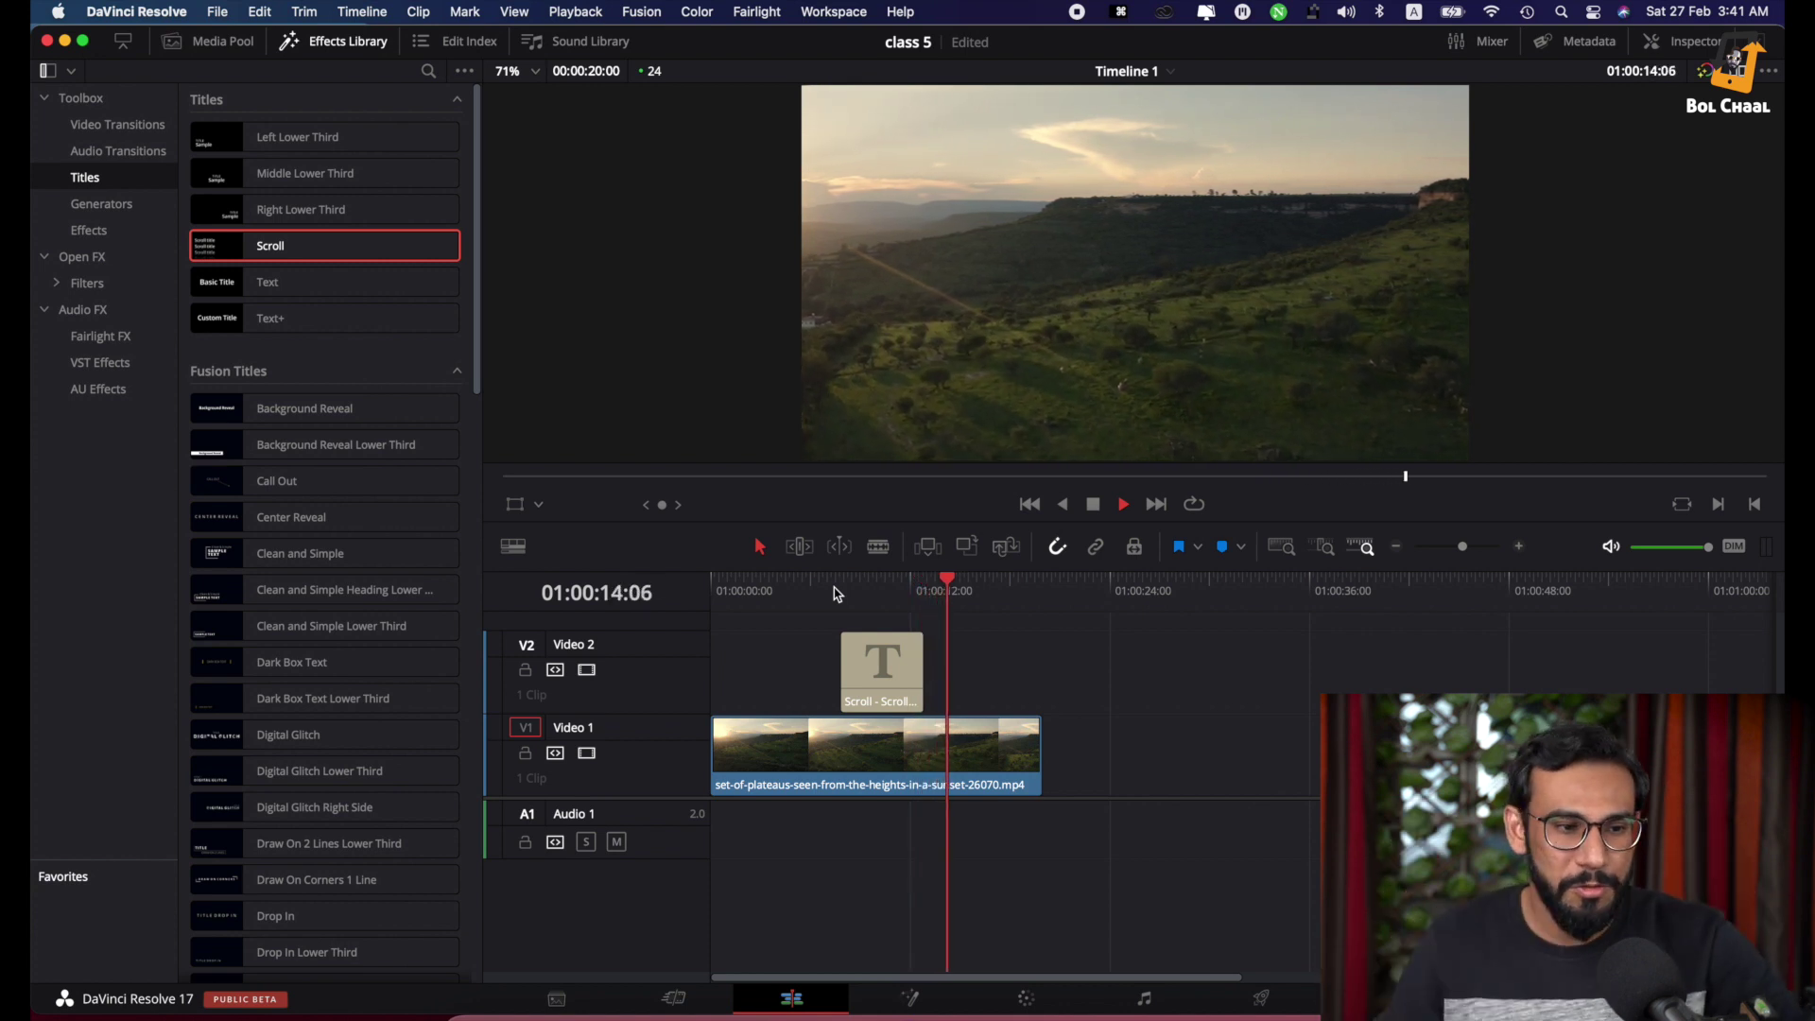
pyautogui.press('space')
pyautogui.click(881, 649)
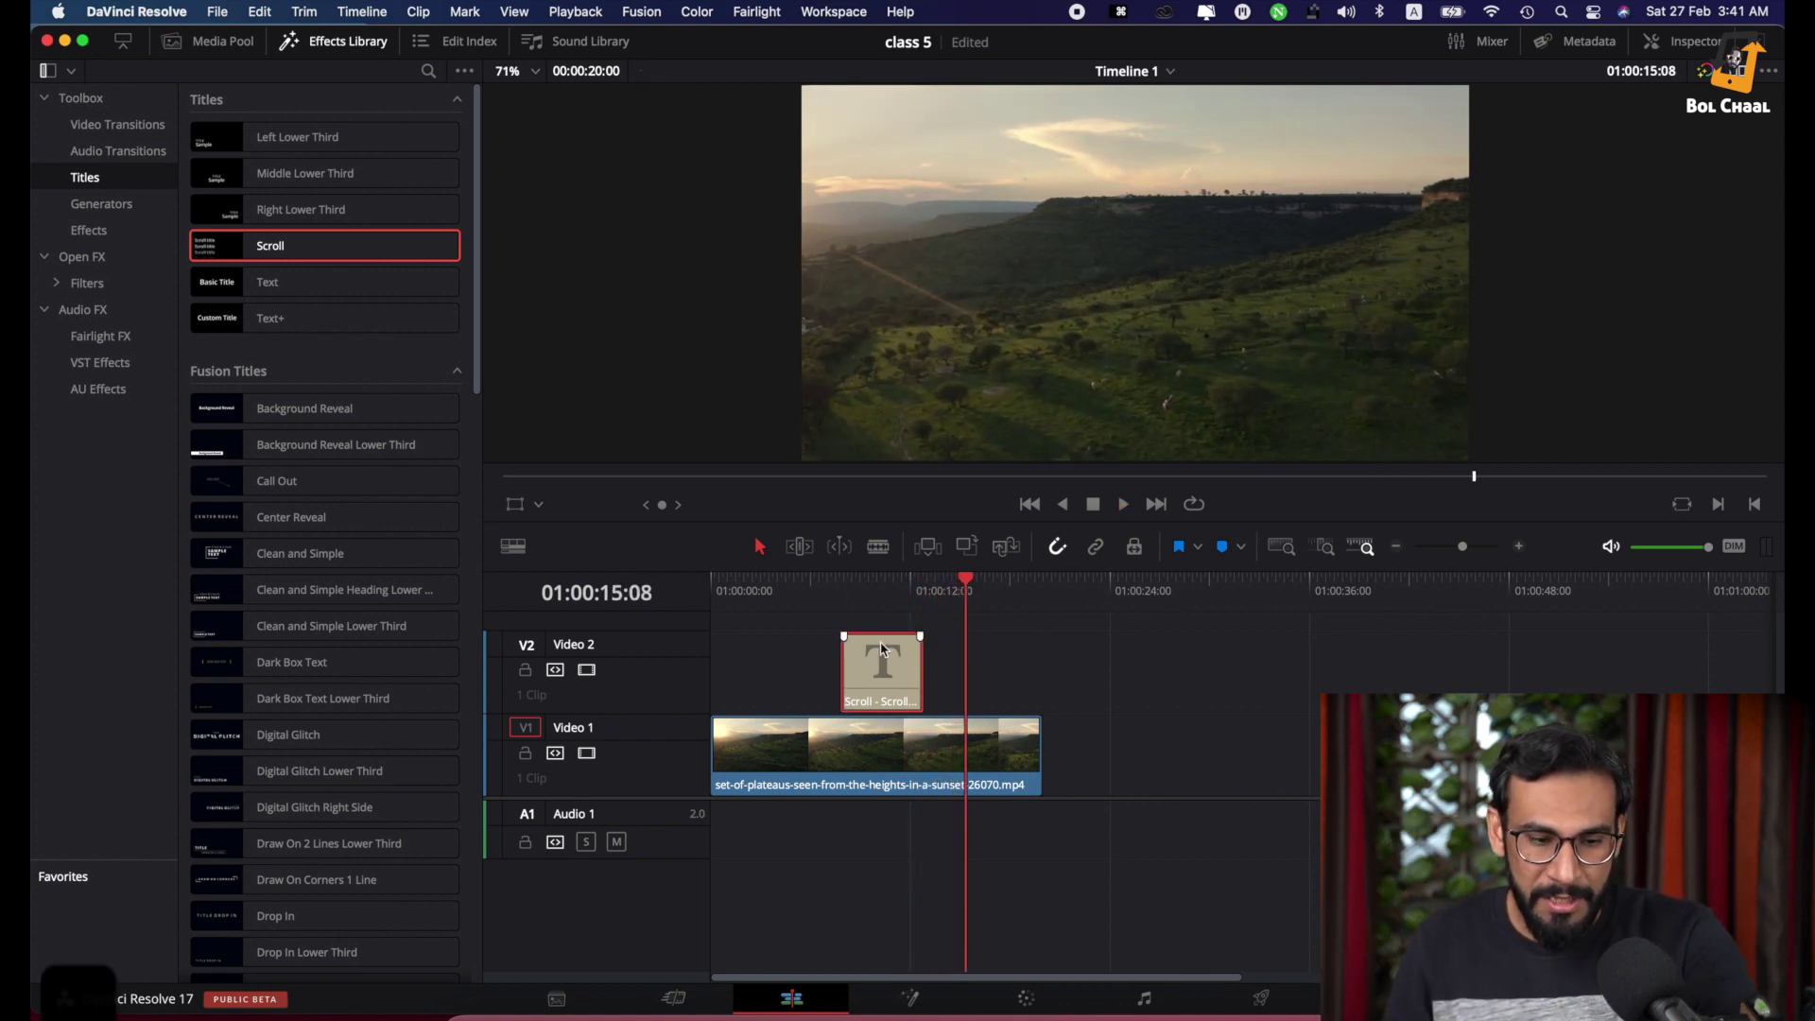
pyautogui.press('BackSpace')
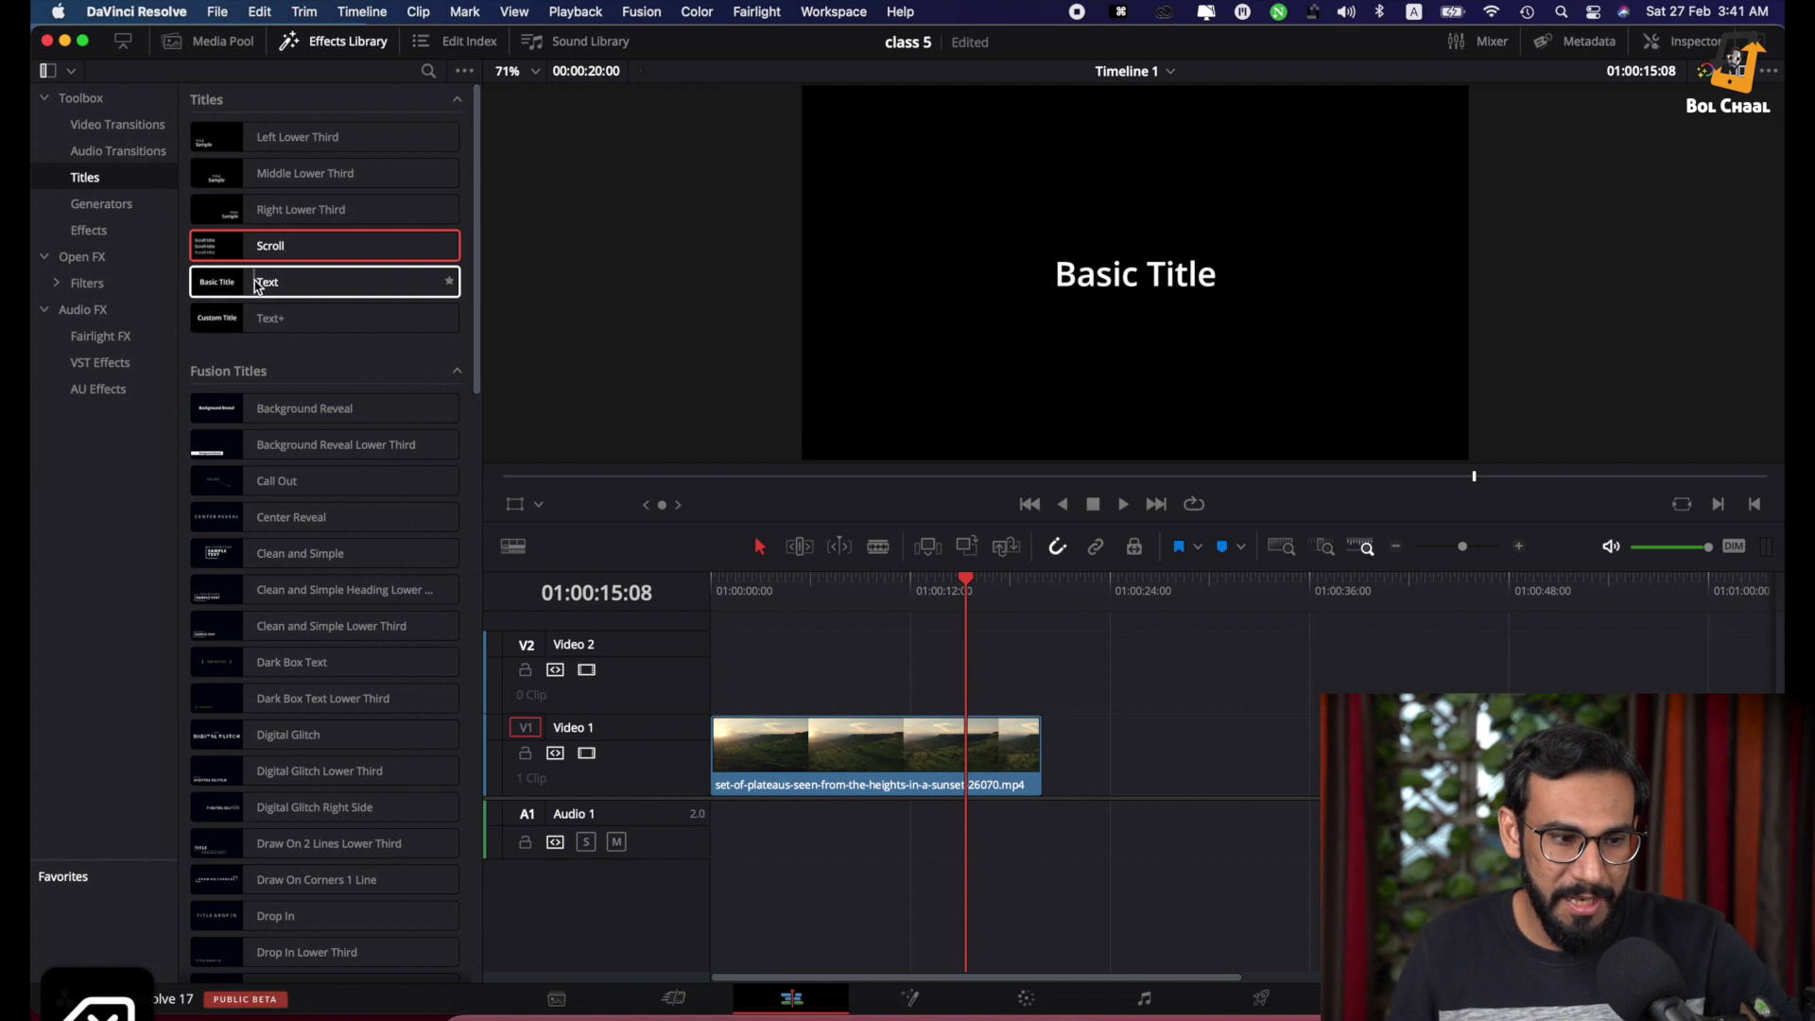
# Try the basic Text title on Video 2 about 3.5 seconds into the sunset clip, and remove it after playback
pyautogui.moveTo(257, 285); pyautogui.dragTo(767, 624)
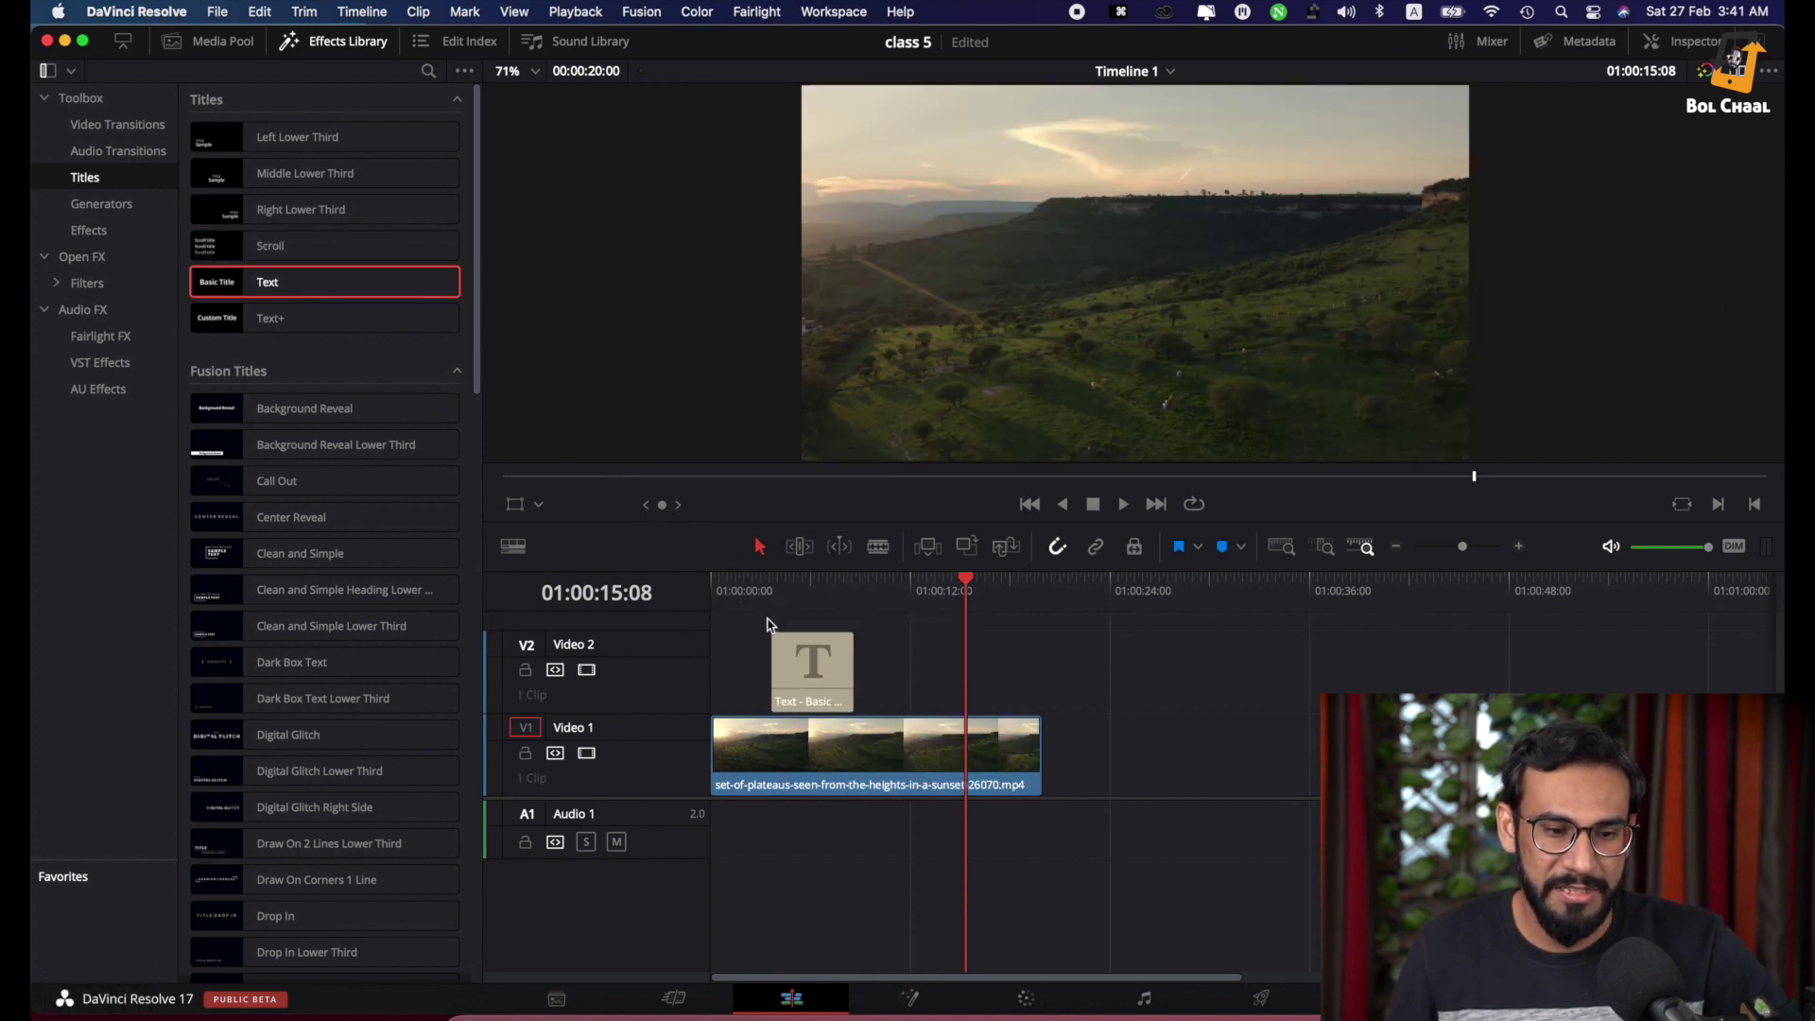
pyautogui.click(769, 590)
pyautogui.press('space')
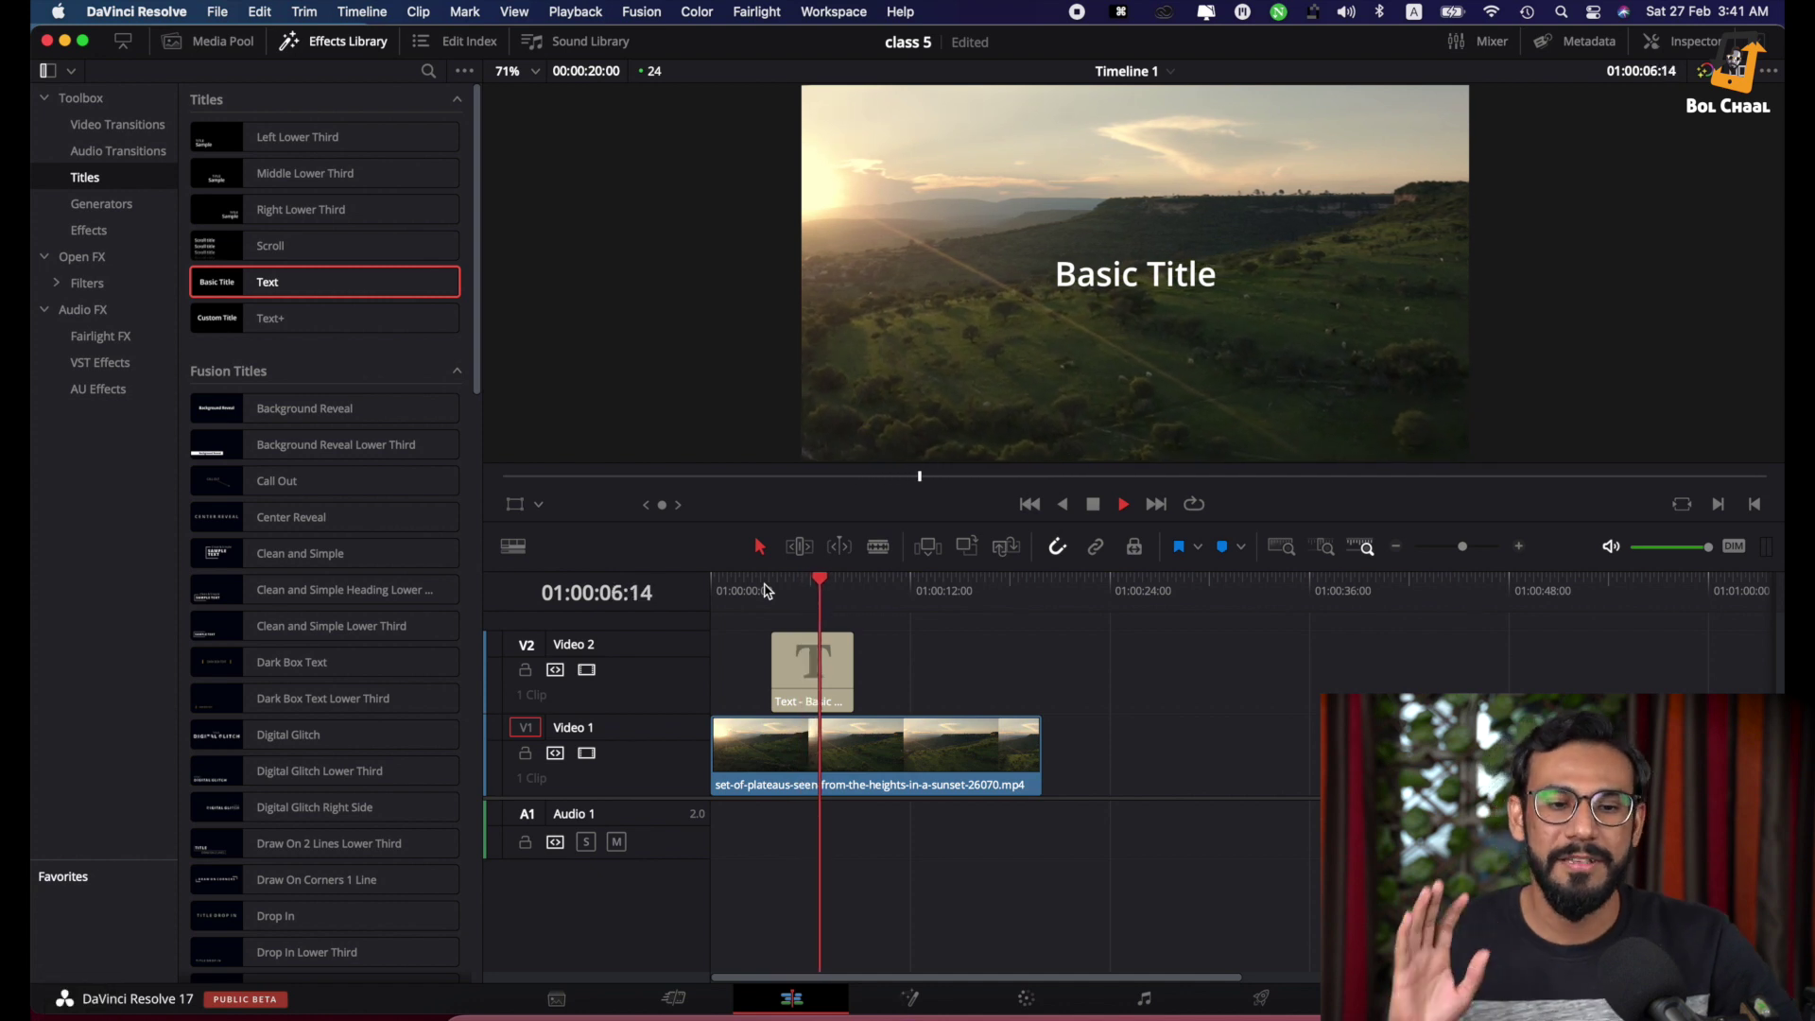
pyautogui.press('space')
pyautogui.hscroll(2, 770, 631)
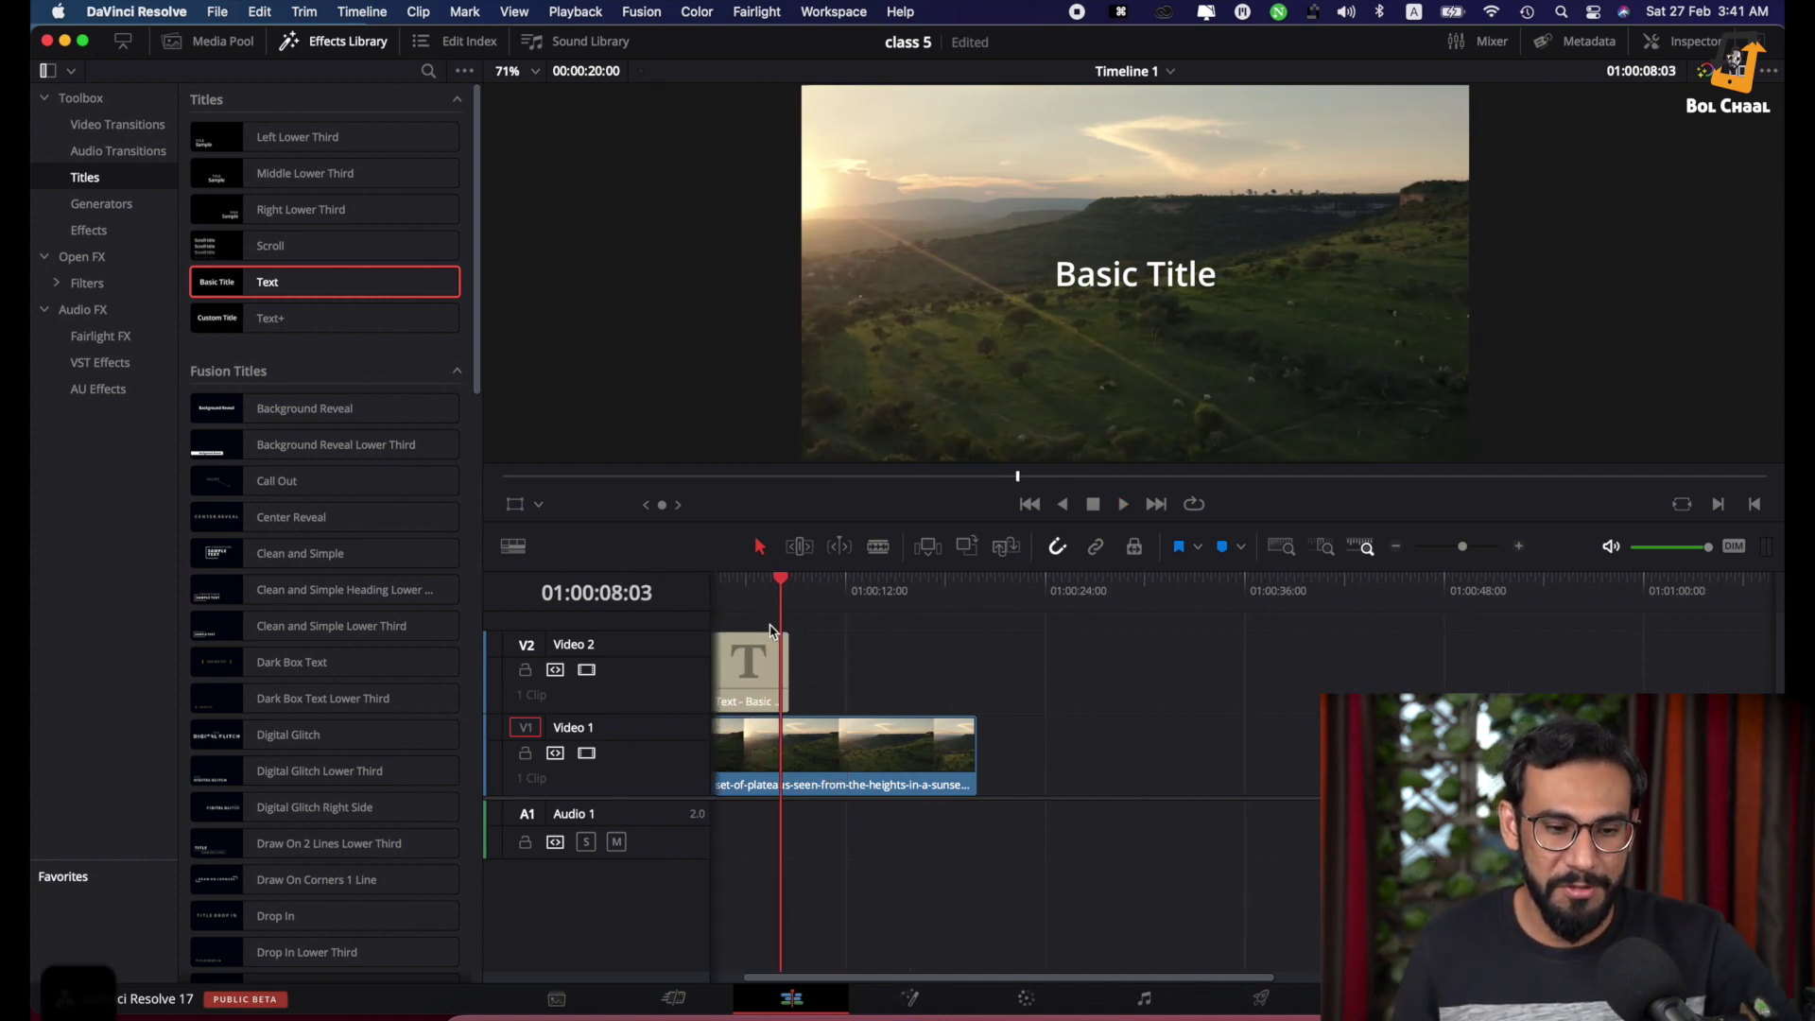
pyautogui.press('Delete')
pyautogui.hscroll(-2, 752, 653)
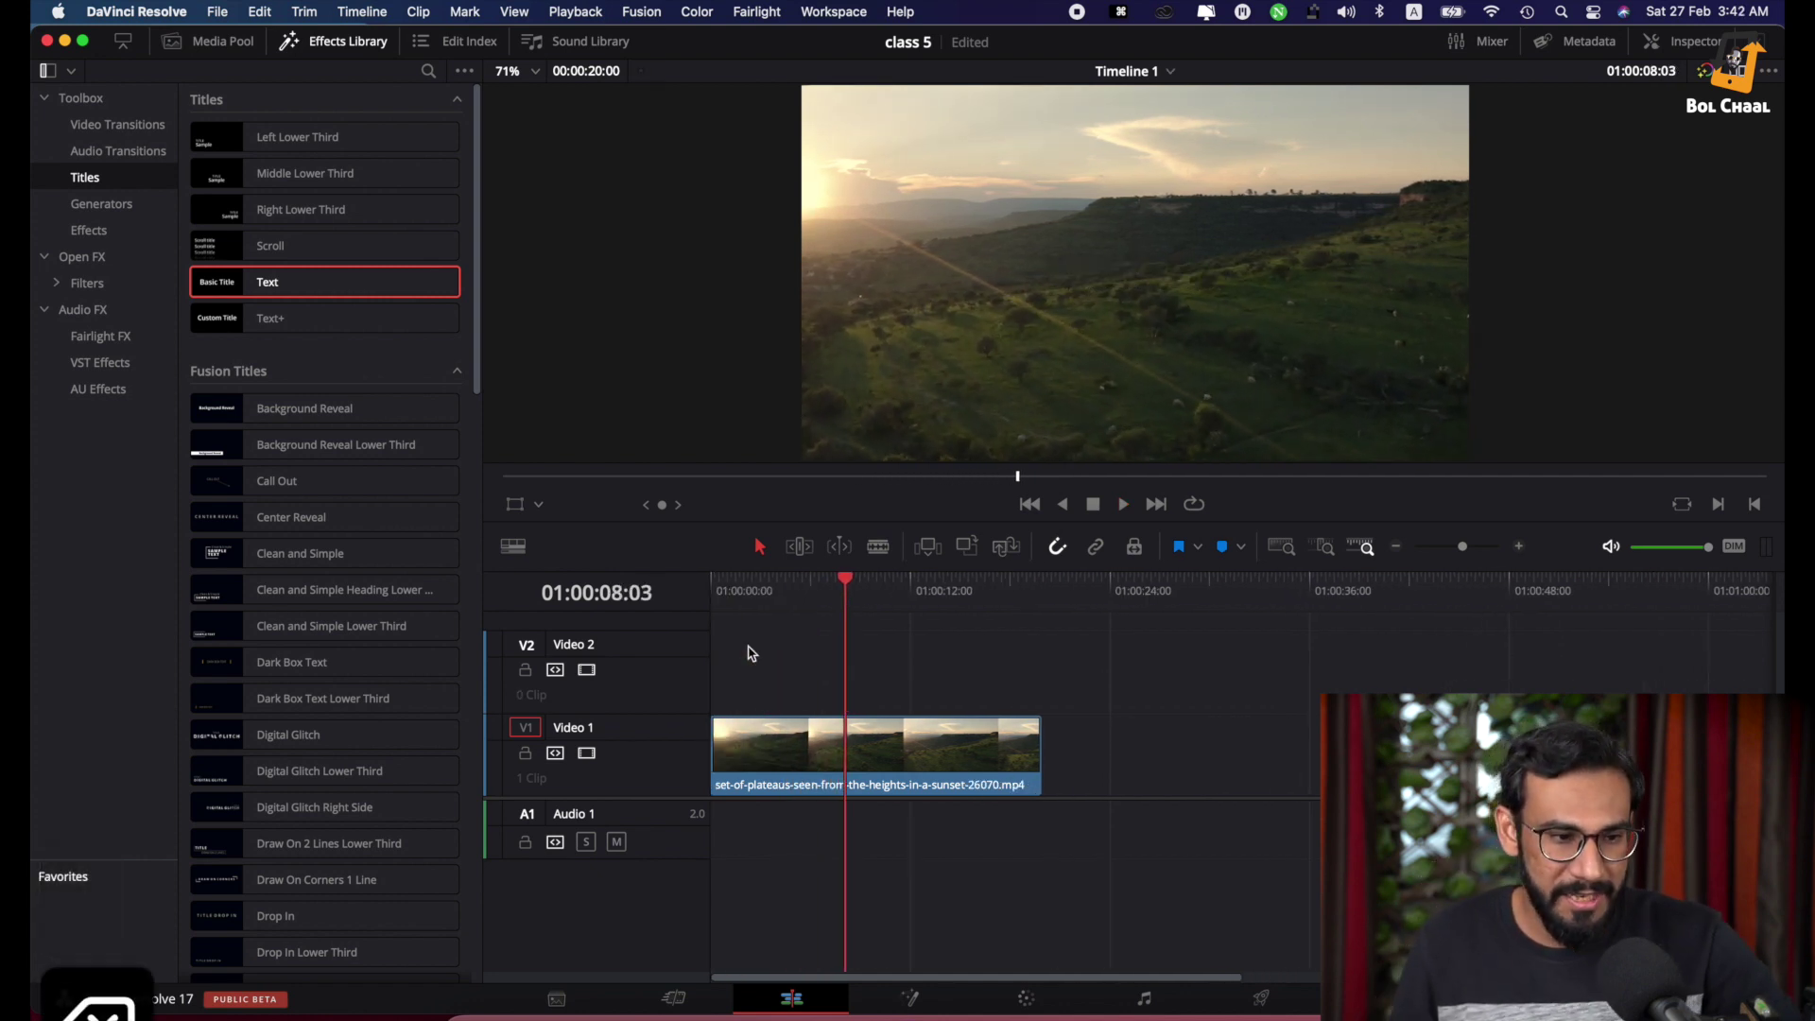
# Try the Text+ title on Video 2 about 3 seconds into the sunset clip, and remove it after playback
pyautogui.moveTo(270, 318); pyautogui.dragTo(761, 678)
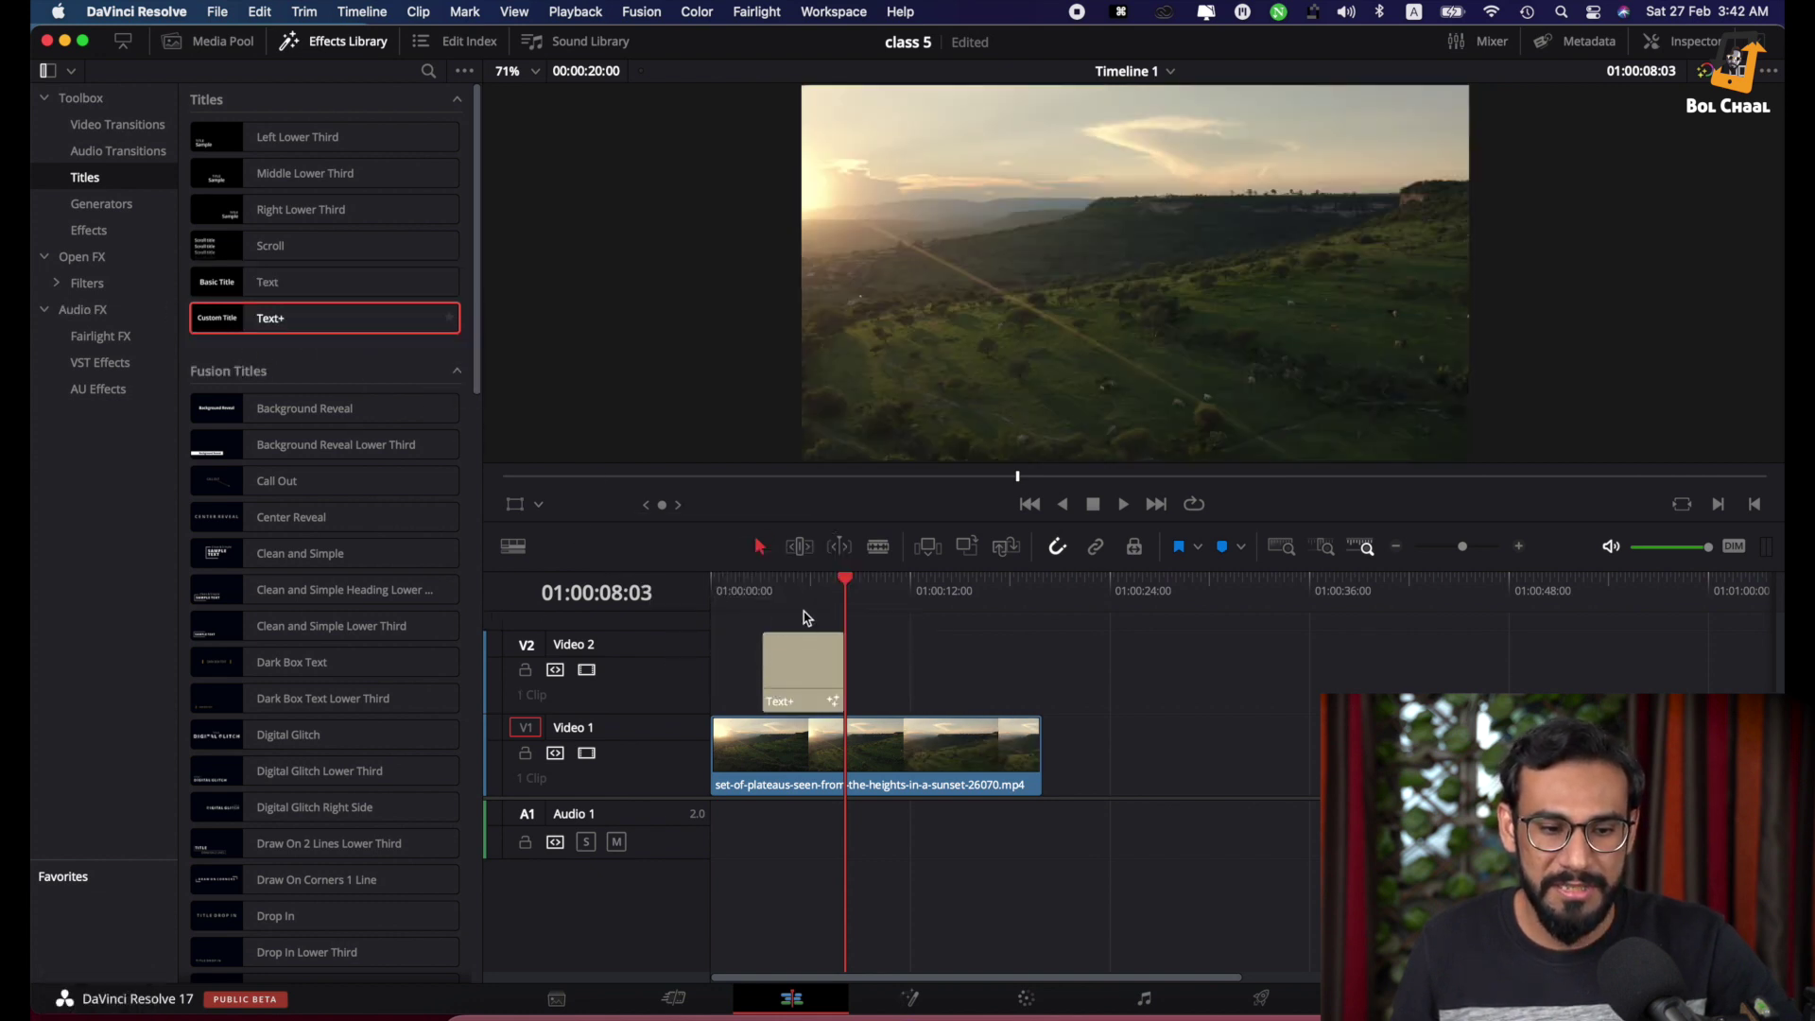
pyautogui.click(803, 615)
pyautogui.press('space')
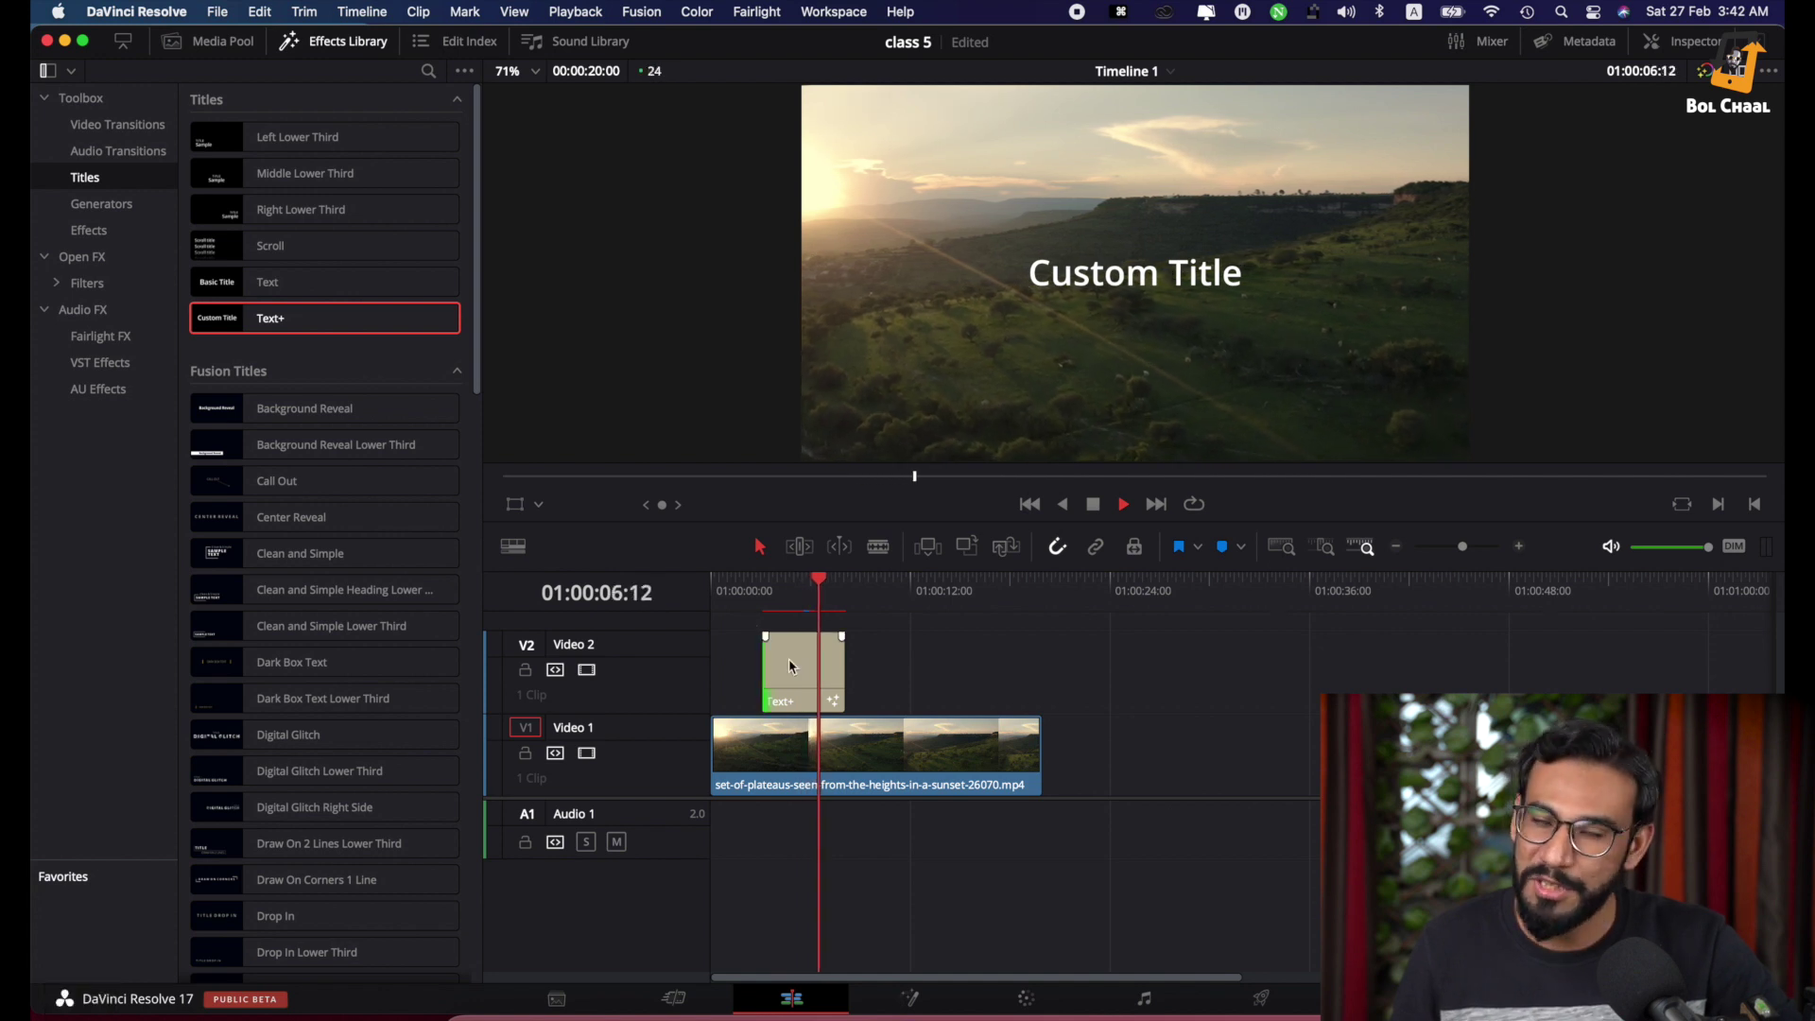
pyautogui.press('space')
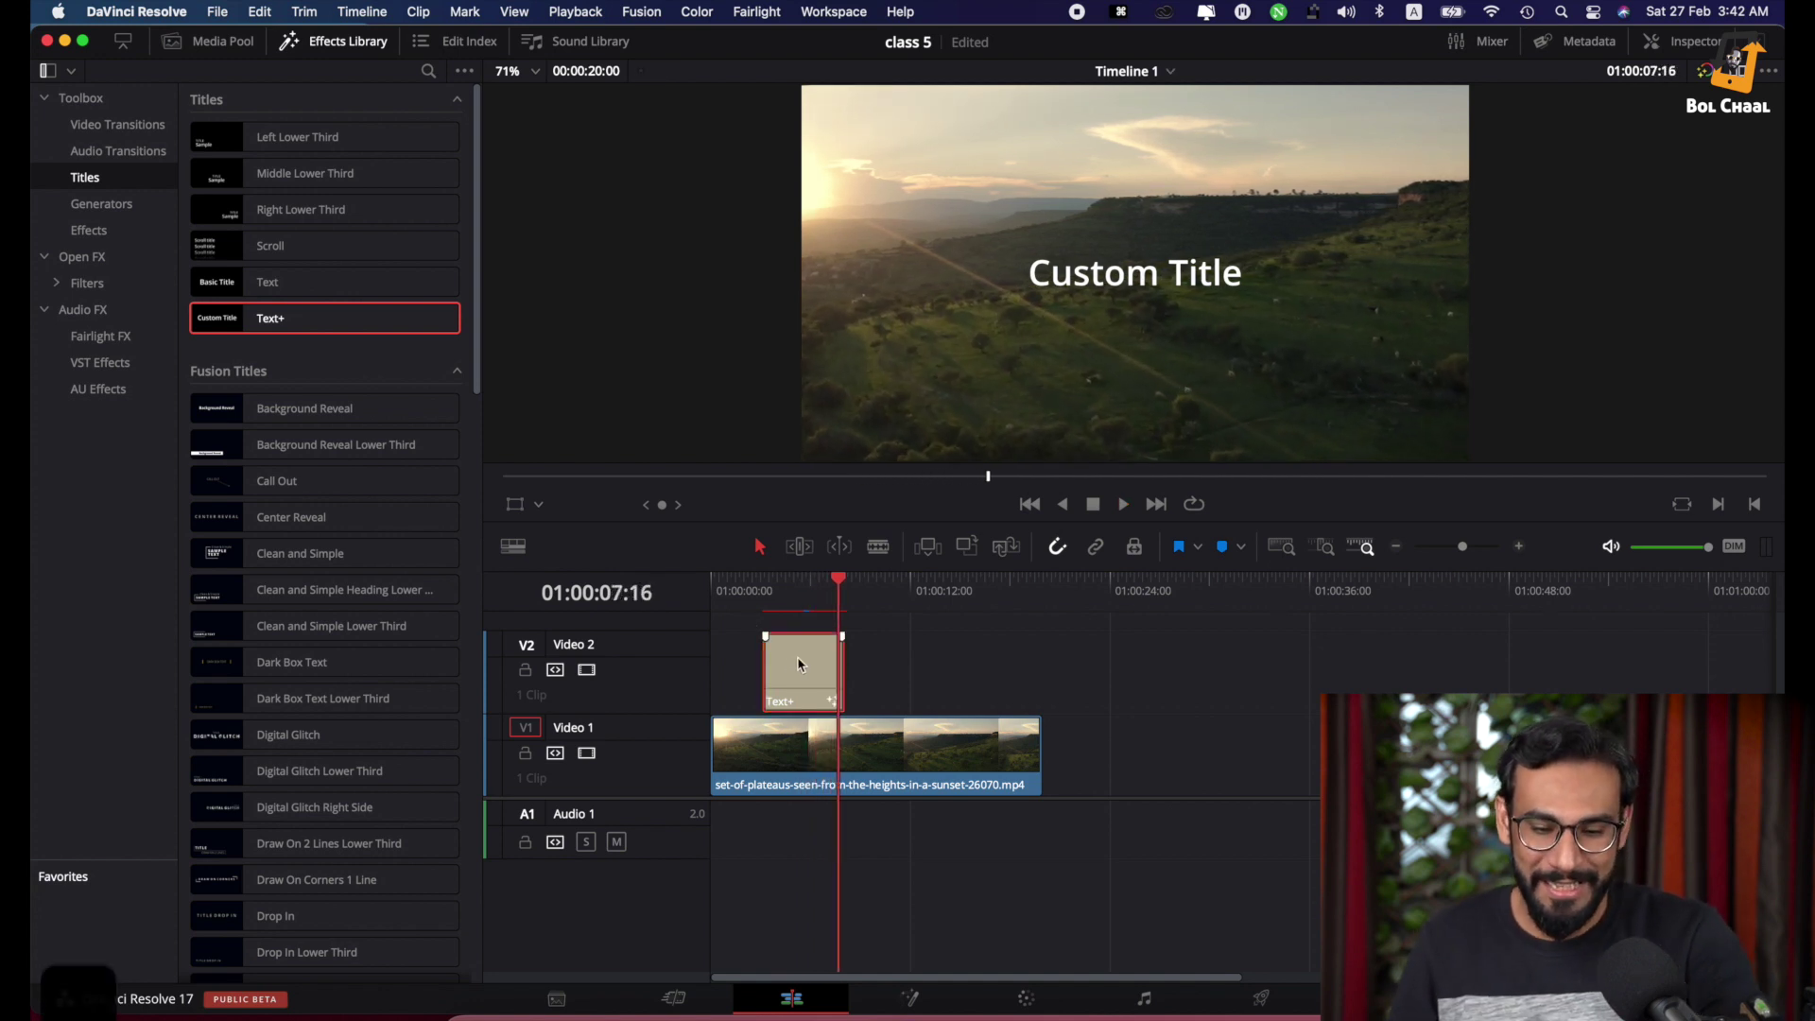
pyautogui.press('BackSpace')
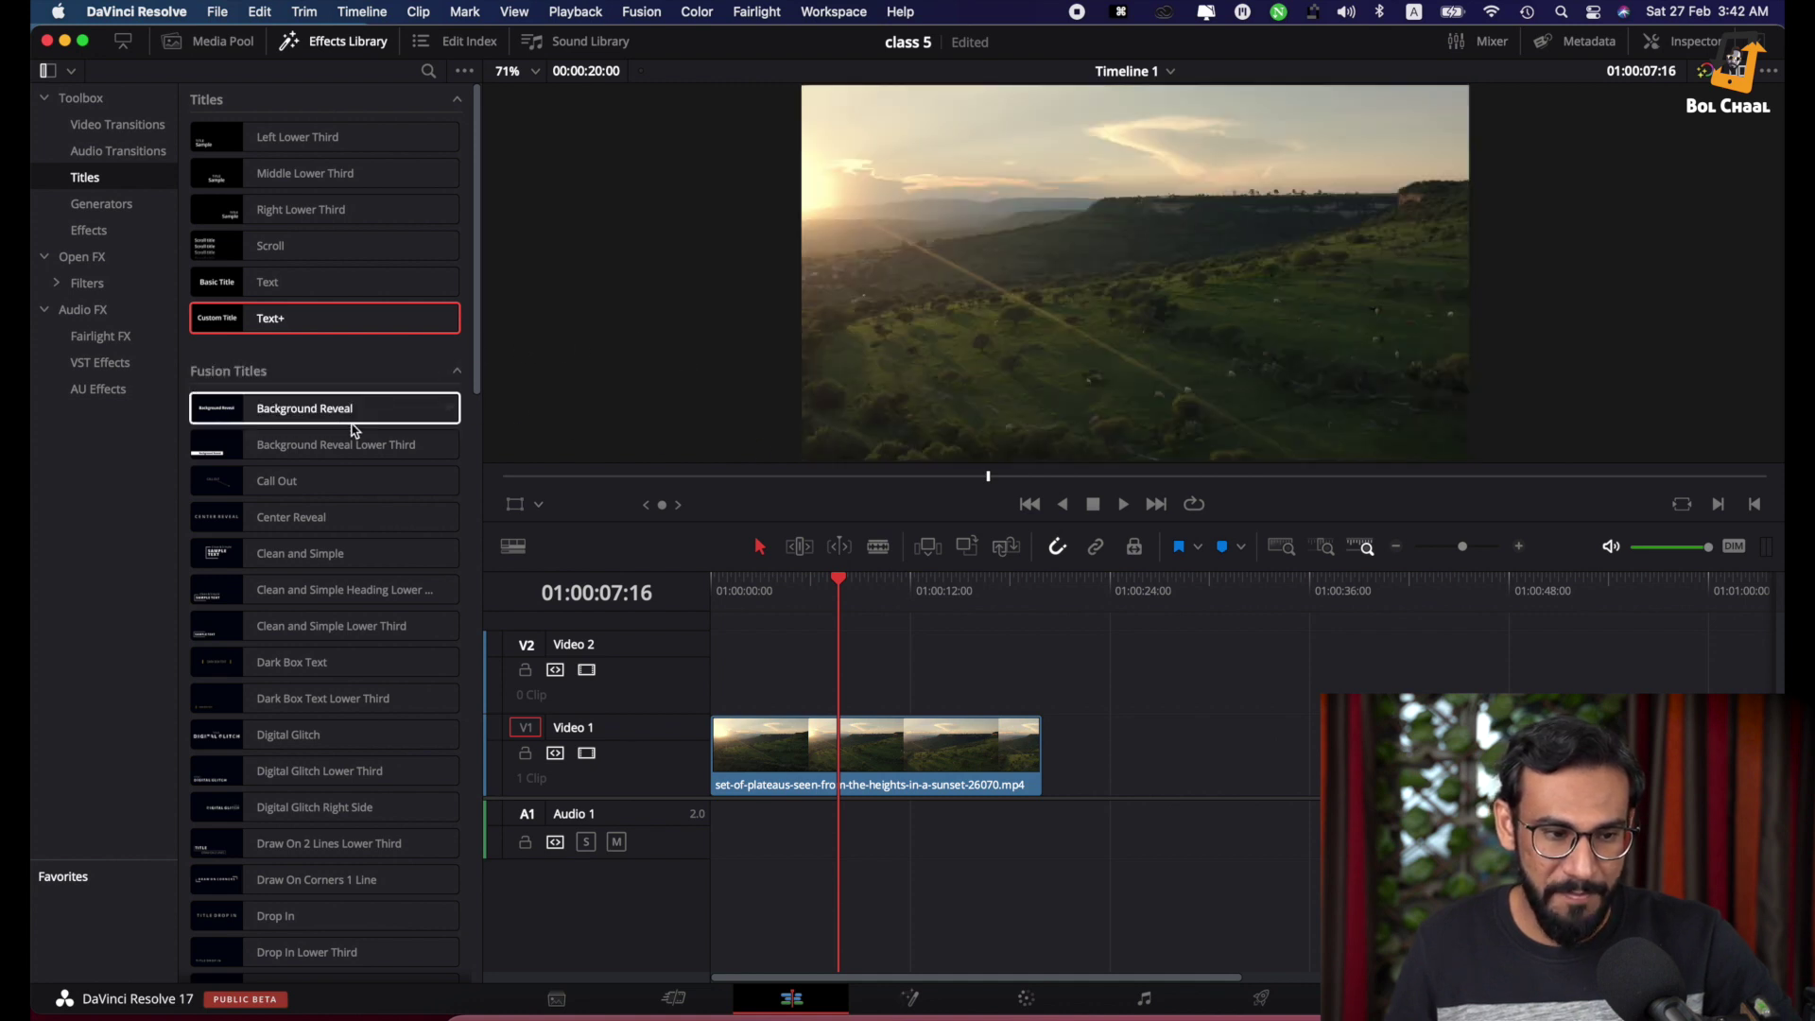
# Try the Background Reveal Fusion title on Video 2 at 01:00:07:16, play it back twice and remove it
pyautogui.moveTo(282, 408); pyautogui.dragTo(829, 641)
pyautogui.press('space')
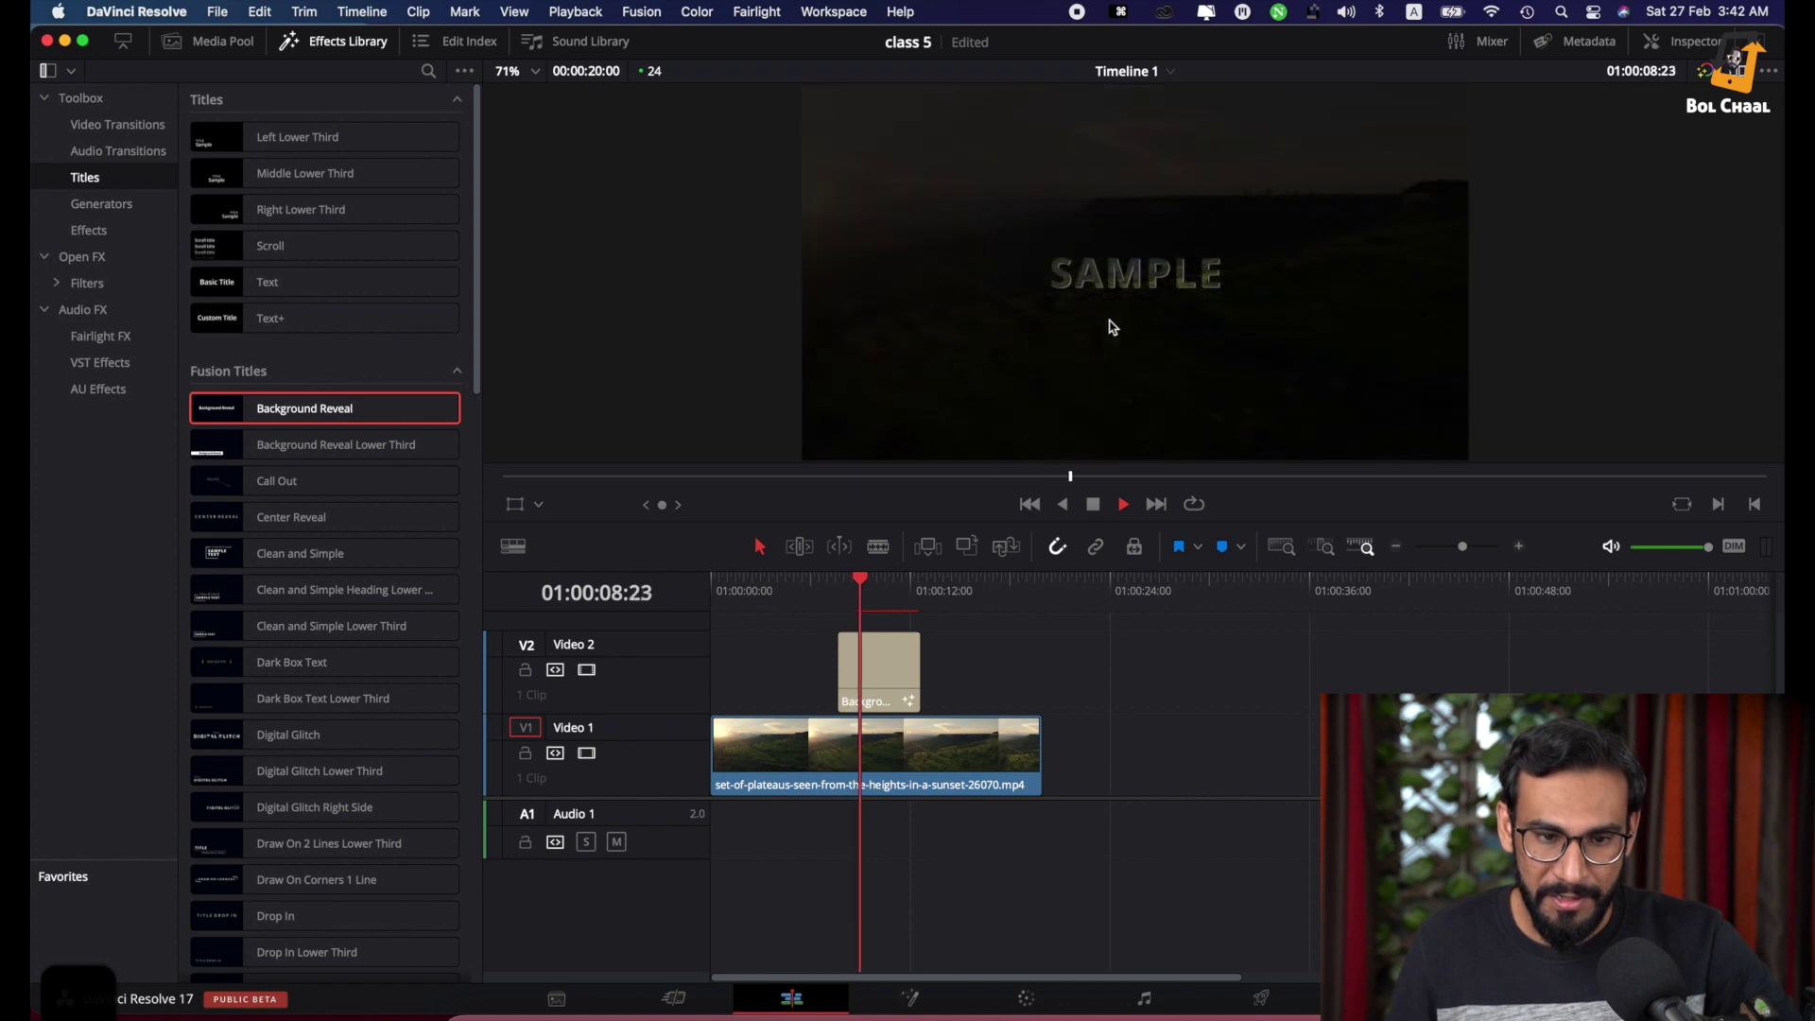
pyautogui.scroll(-2, 1144, 305)
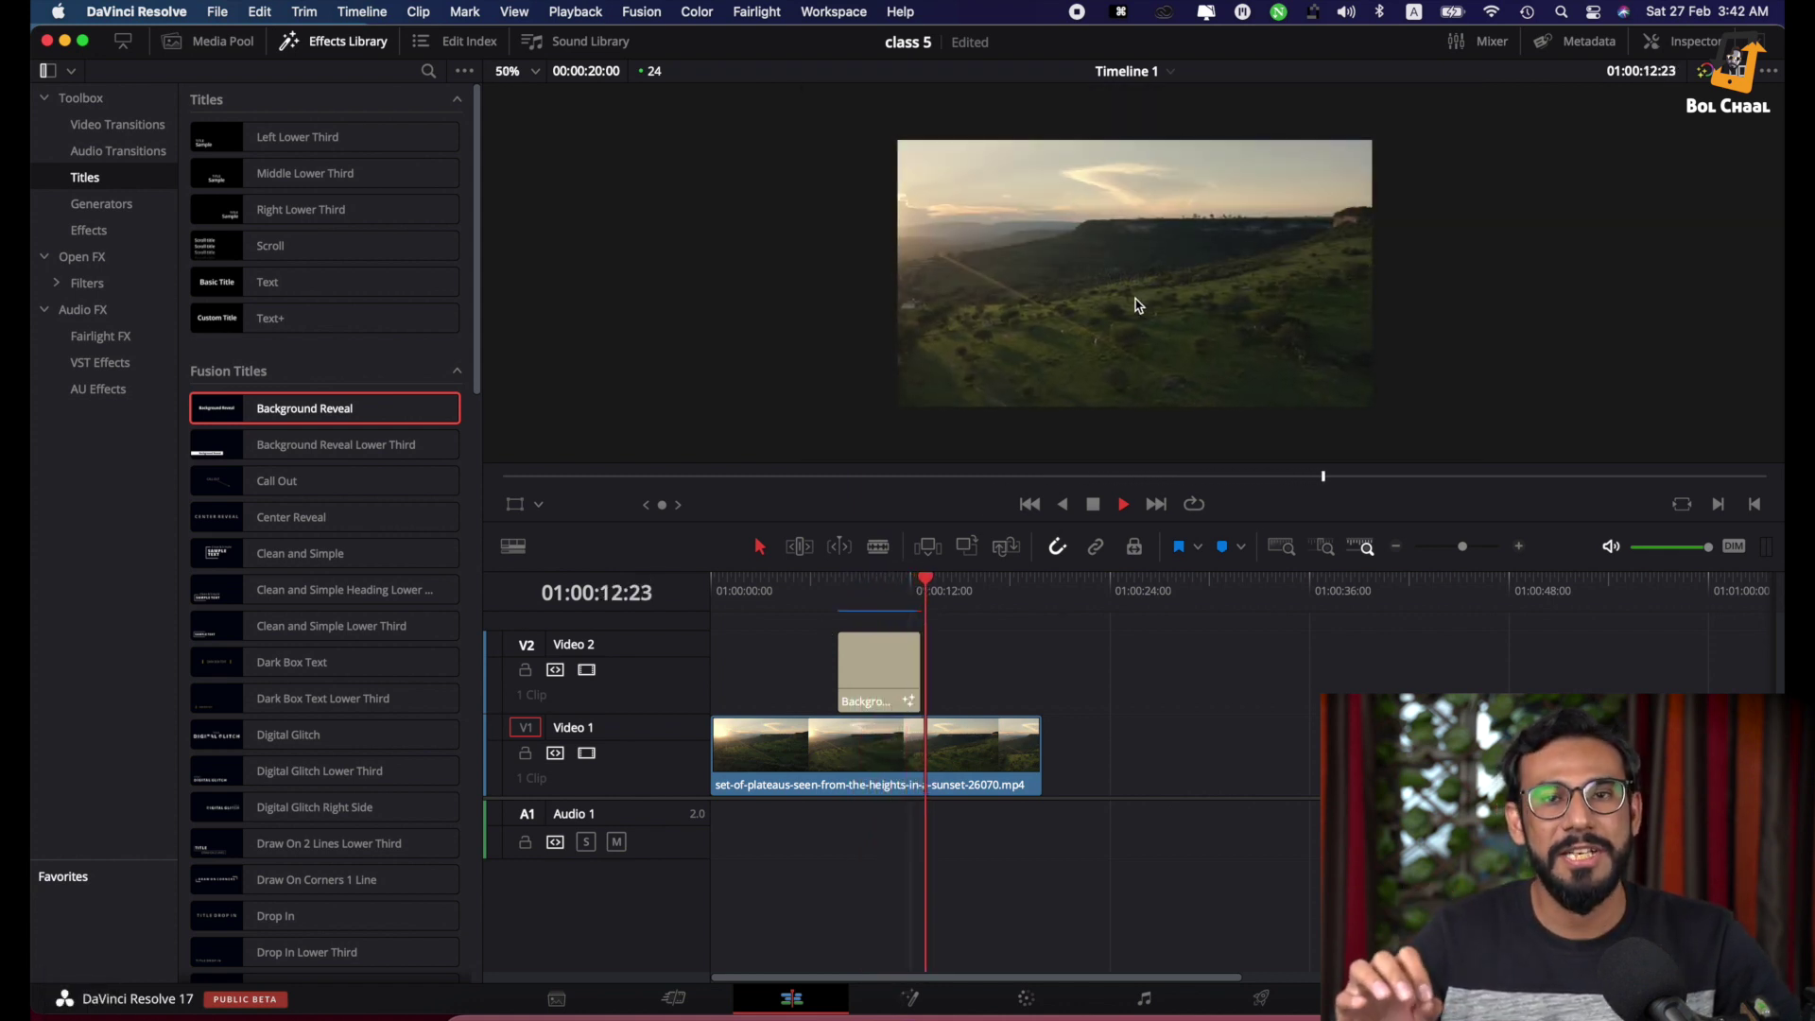
pyautogui.press('space')
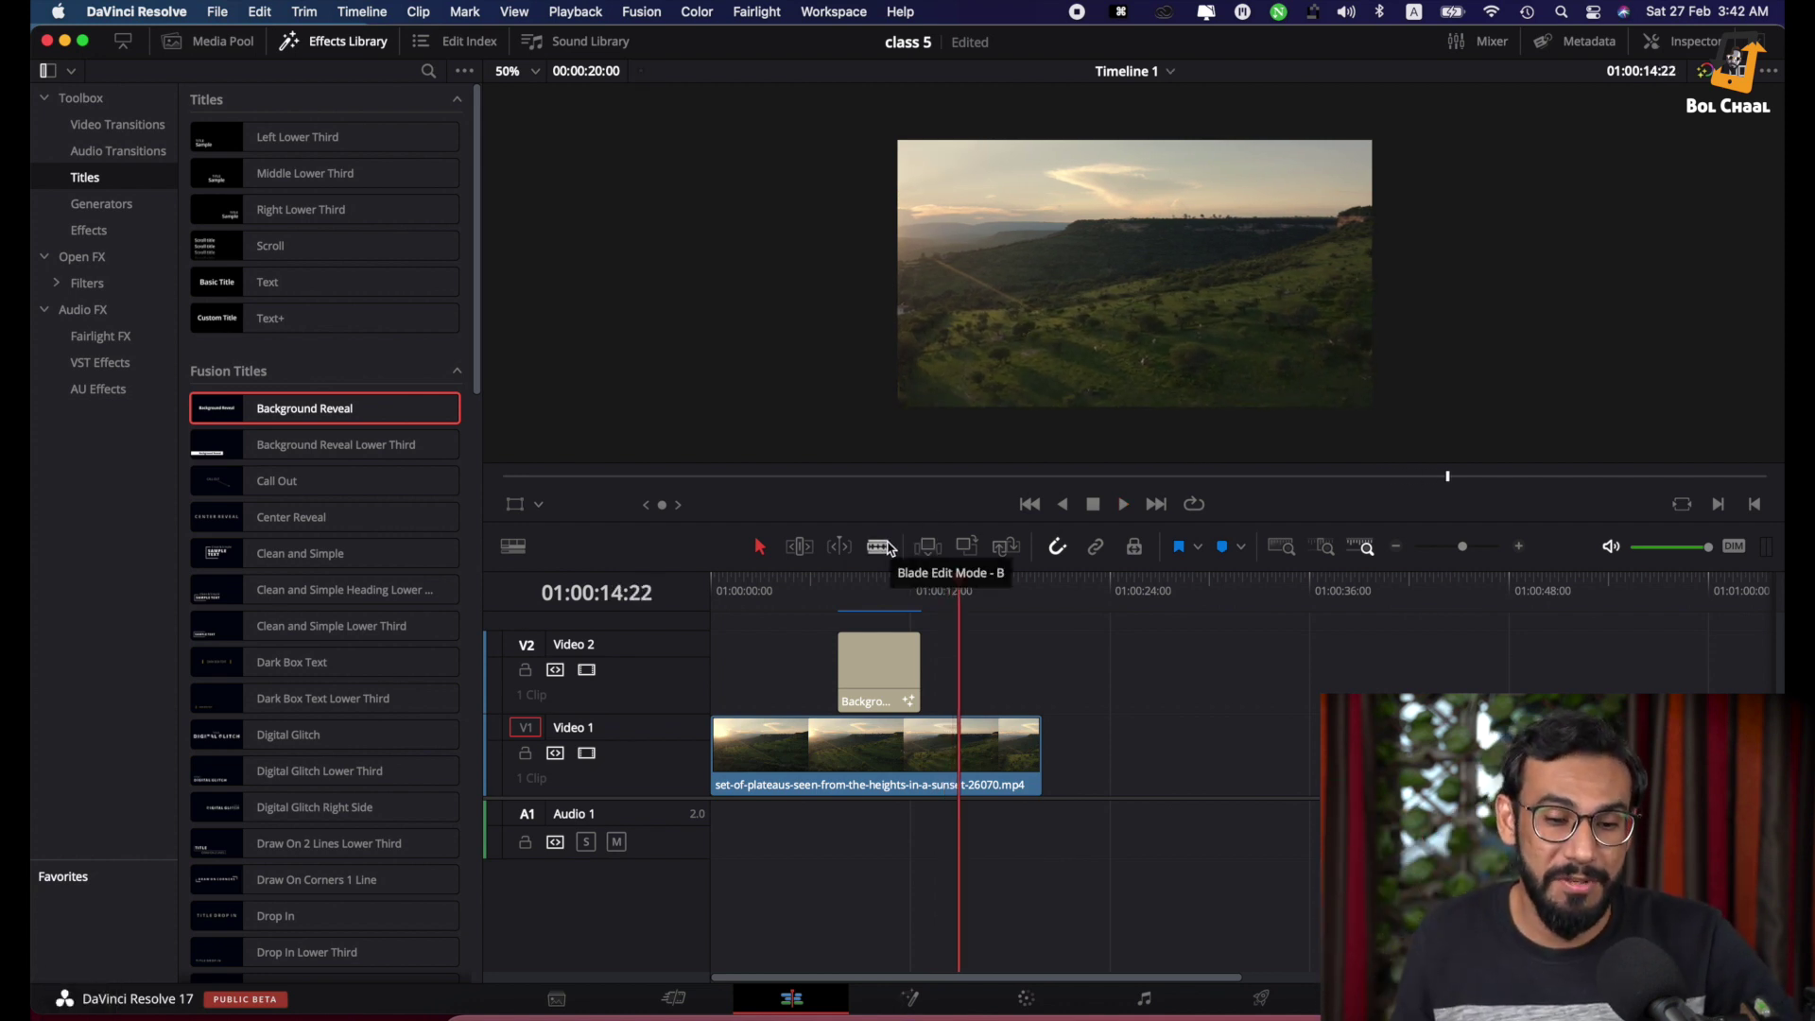
pyautogui.click(840, 603)
pyautogui.press('space')
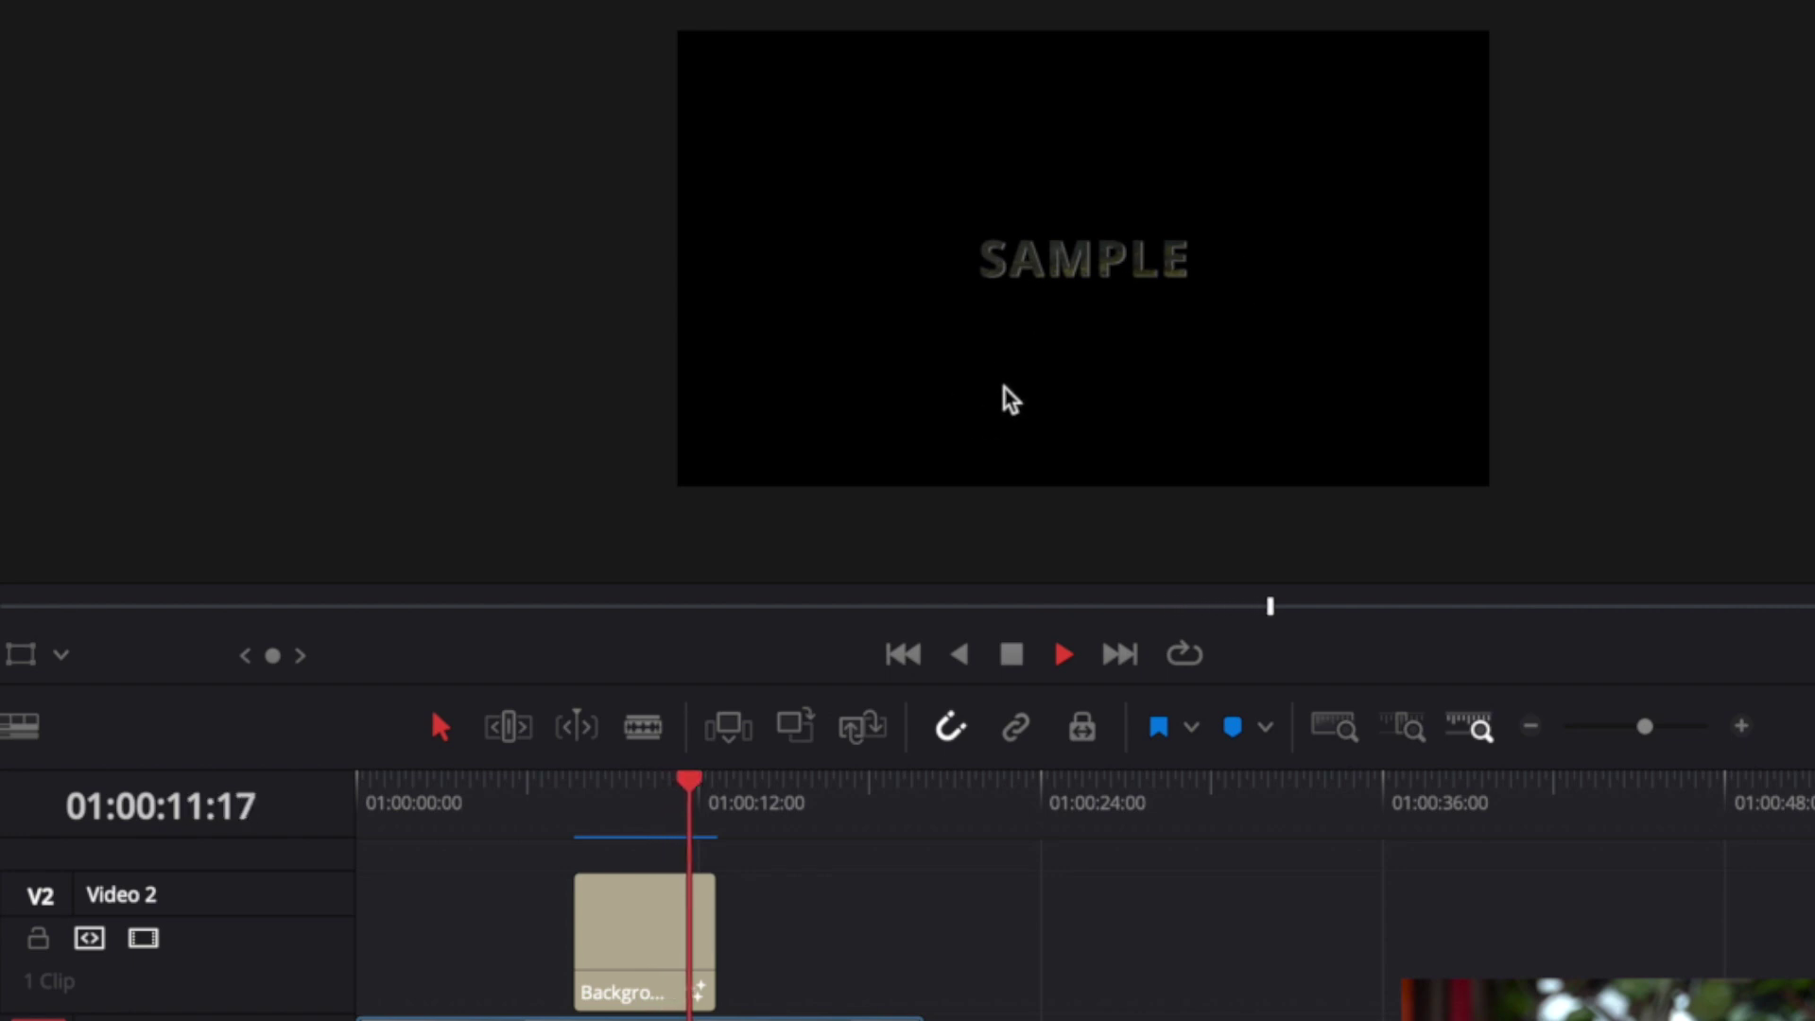
pyautogui.press('space')
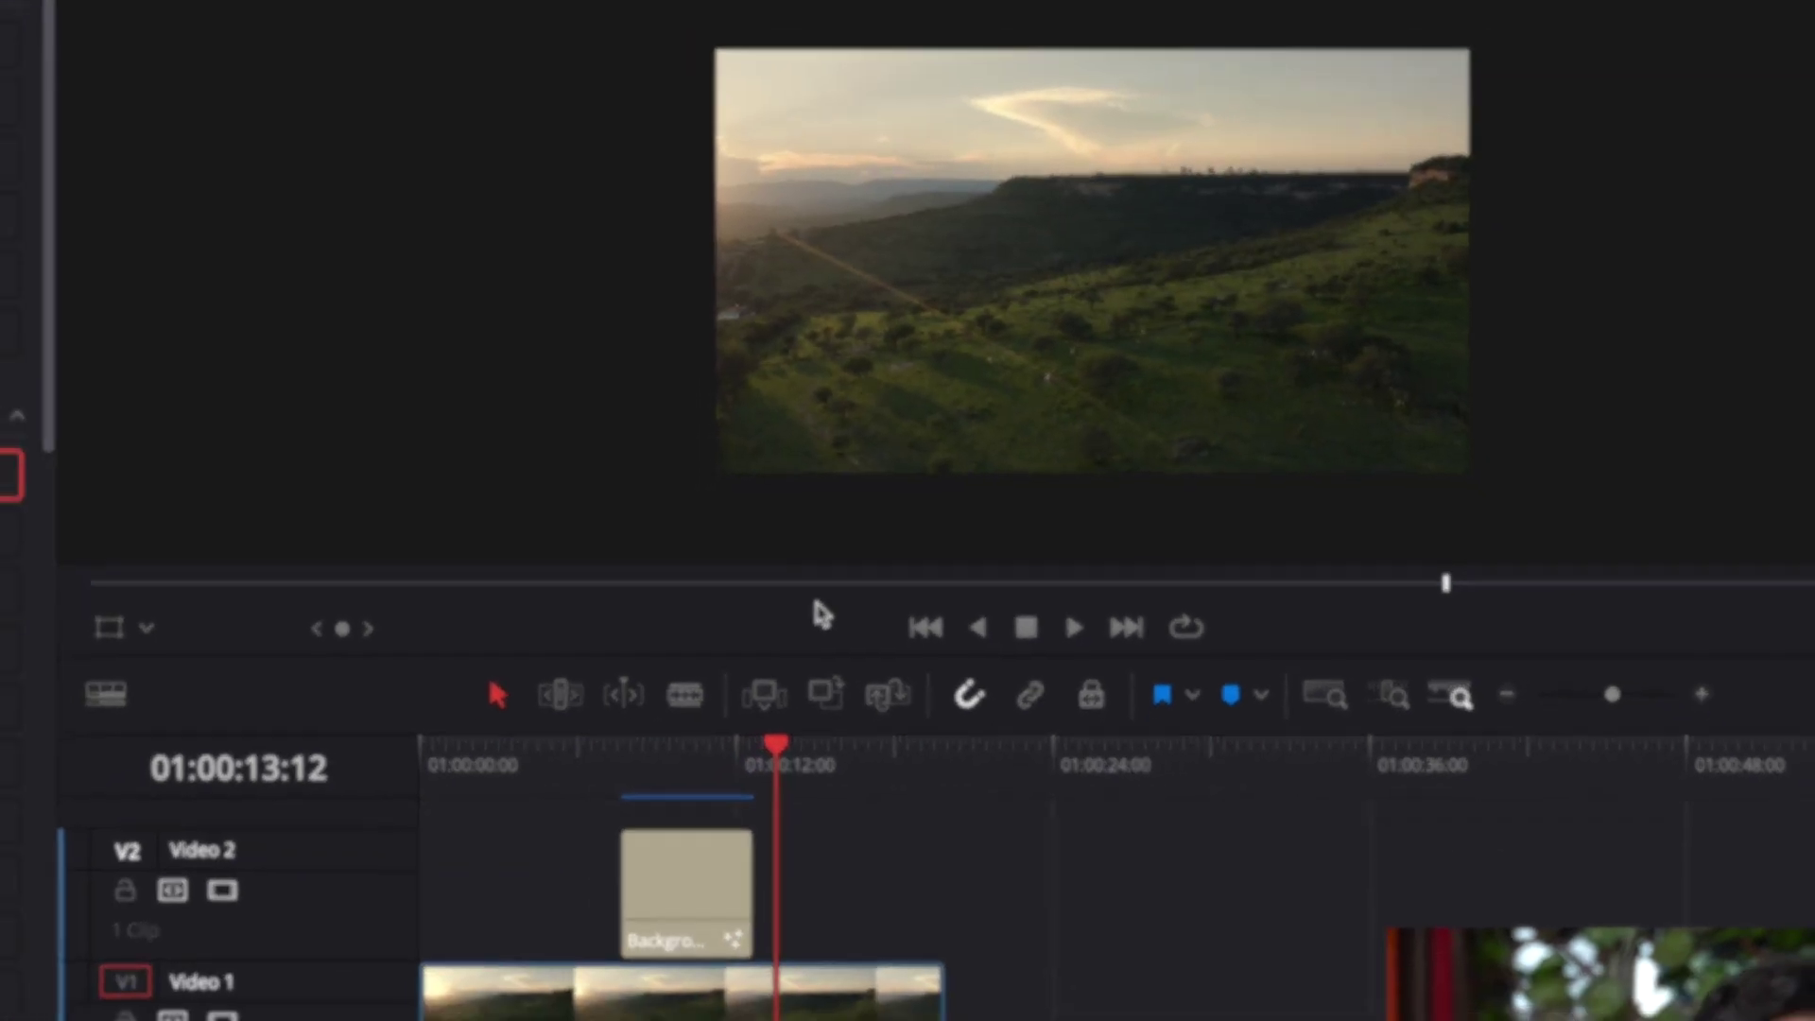
pyautogui.click(686, 907)
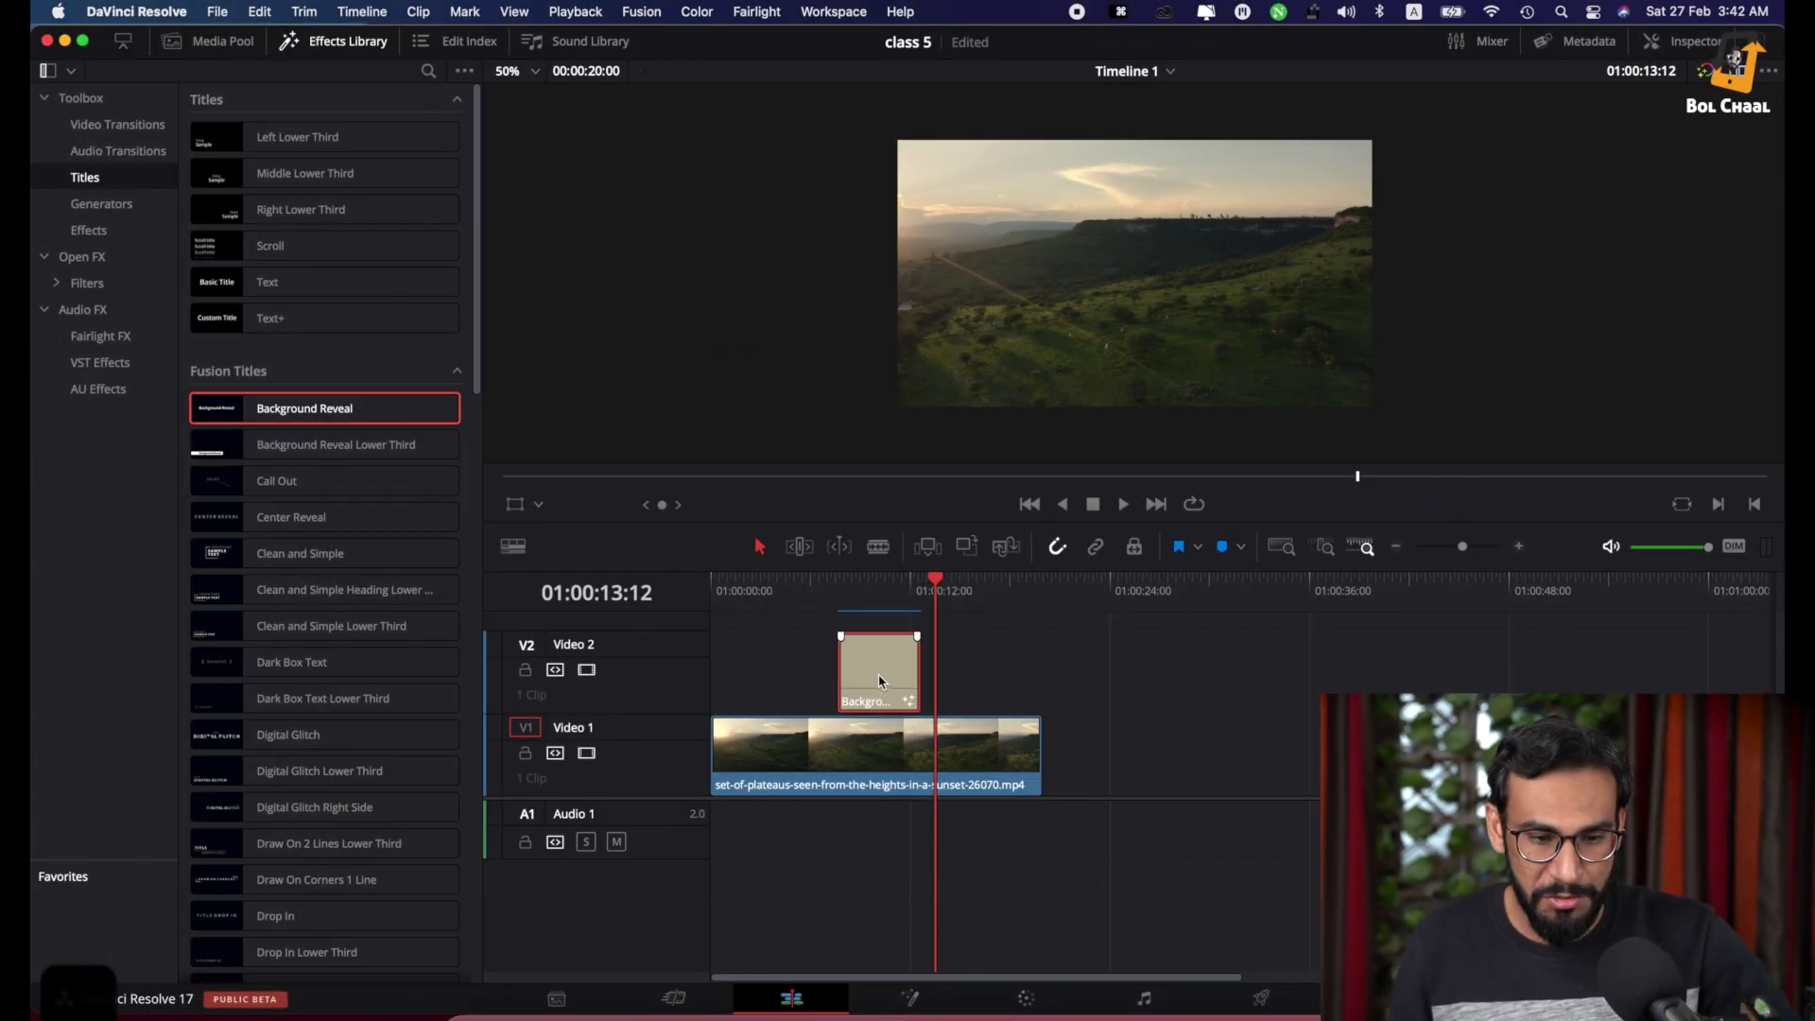
pyautogui.press('BackSpace')
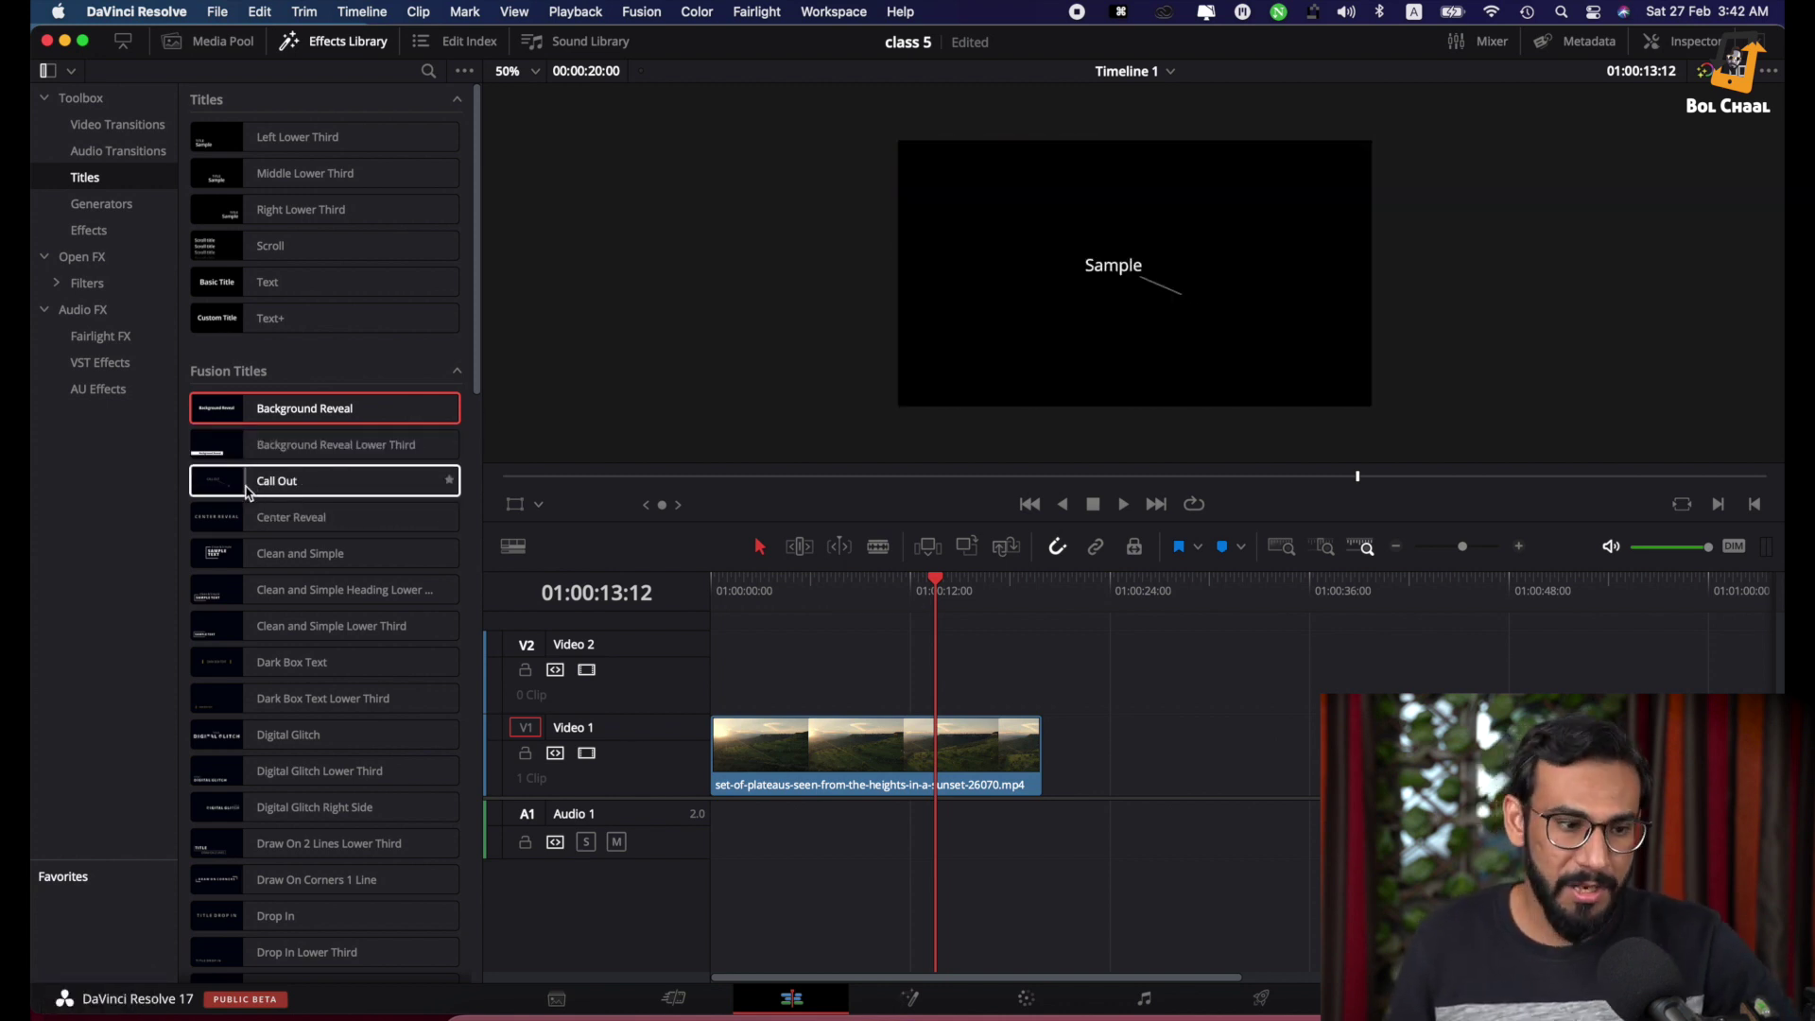
# Show the media pool and append the Untitled 9_1080p.mp4 clip after the sunset clip on Video 1
pyautogui.click(214, 45)
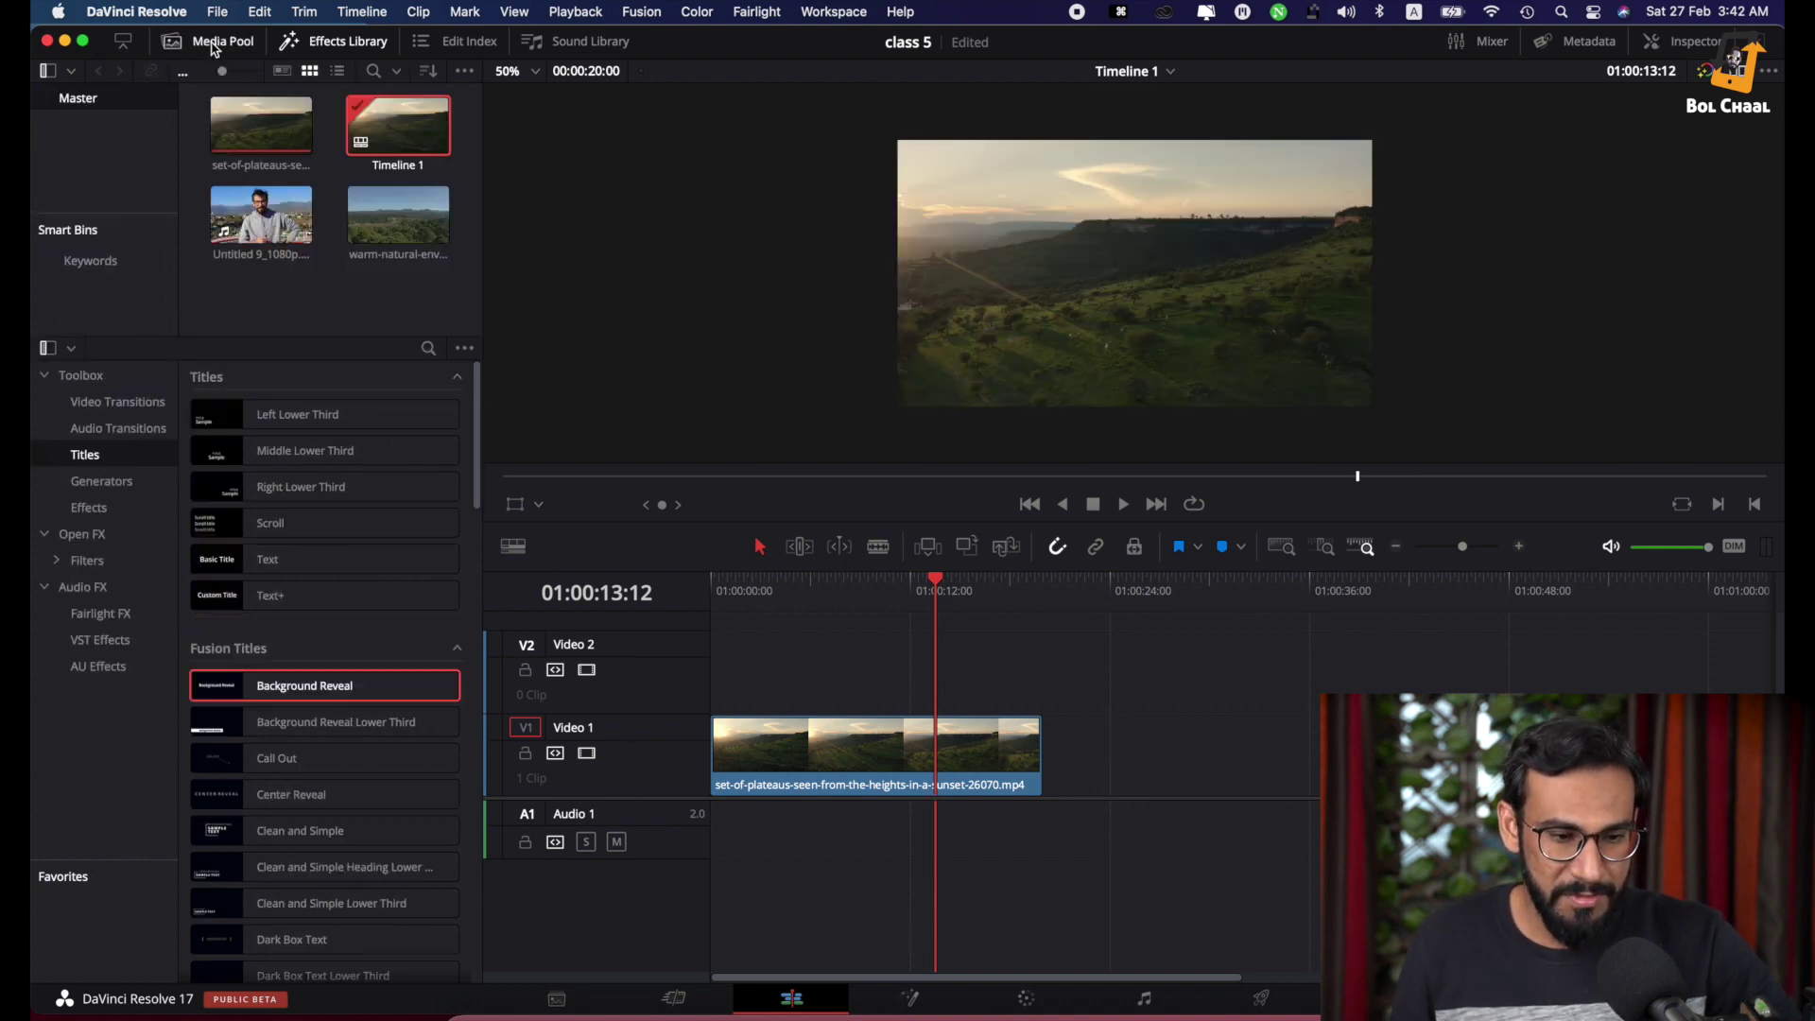
pyautogui.moveTo(261, 215); pyautogui.dragTo(1051, 742)
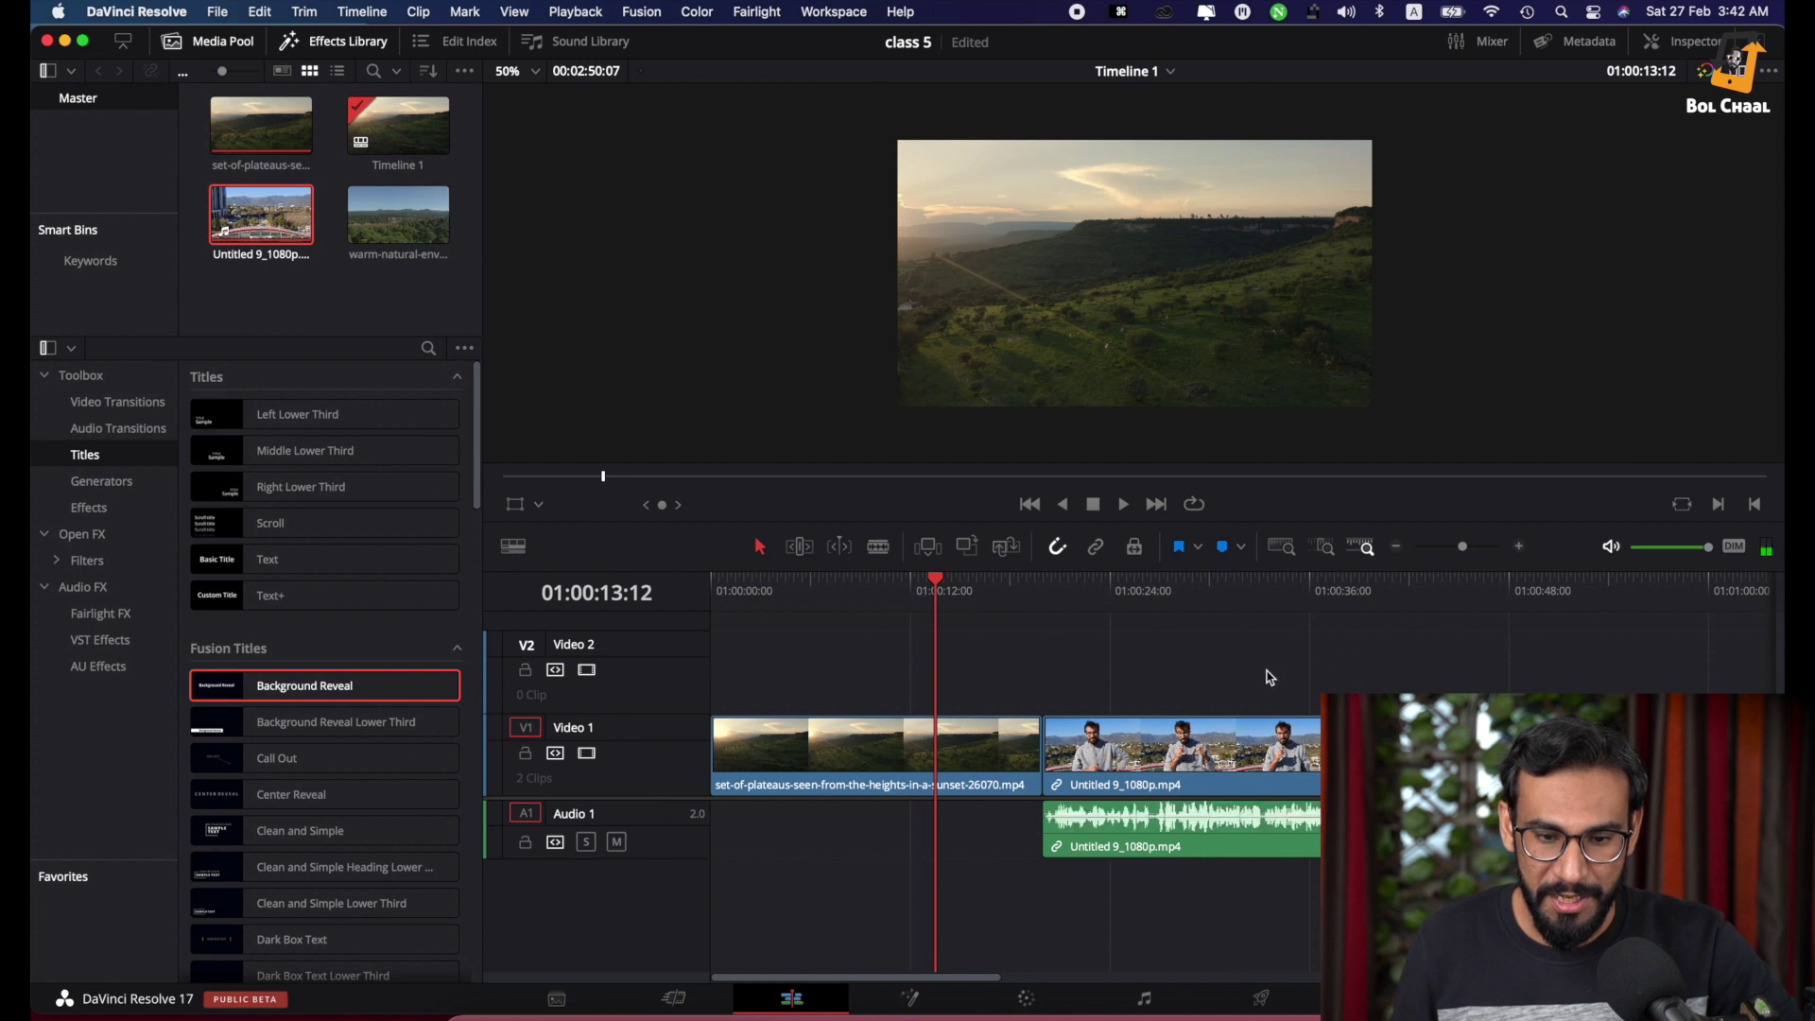
pyautogui.hscroll(5, 1269, 677)
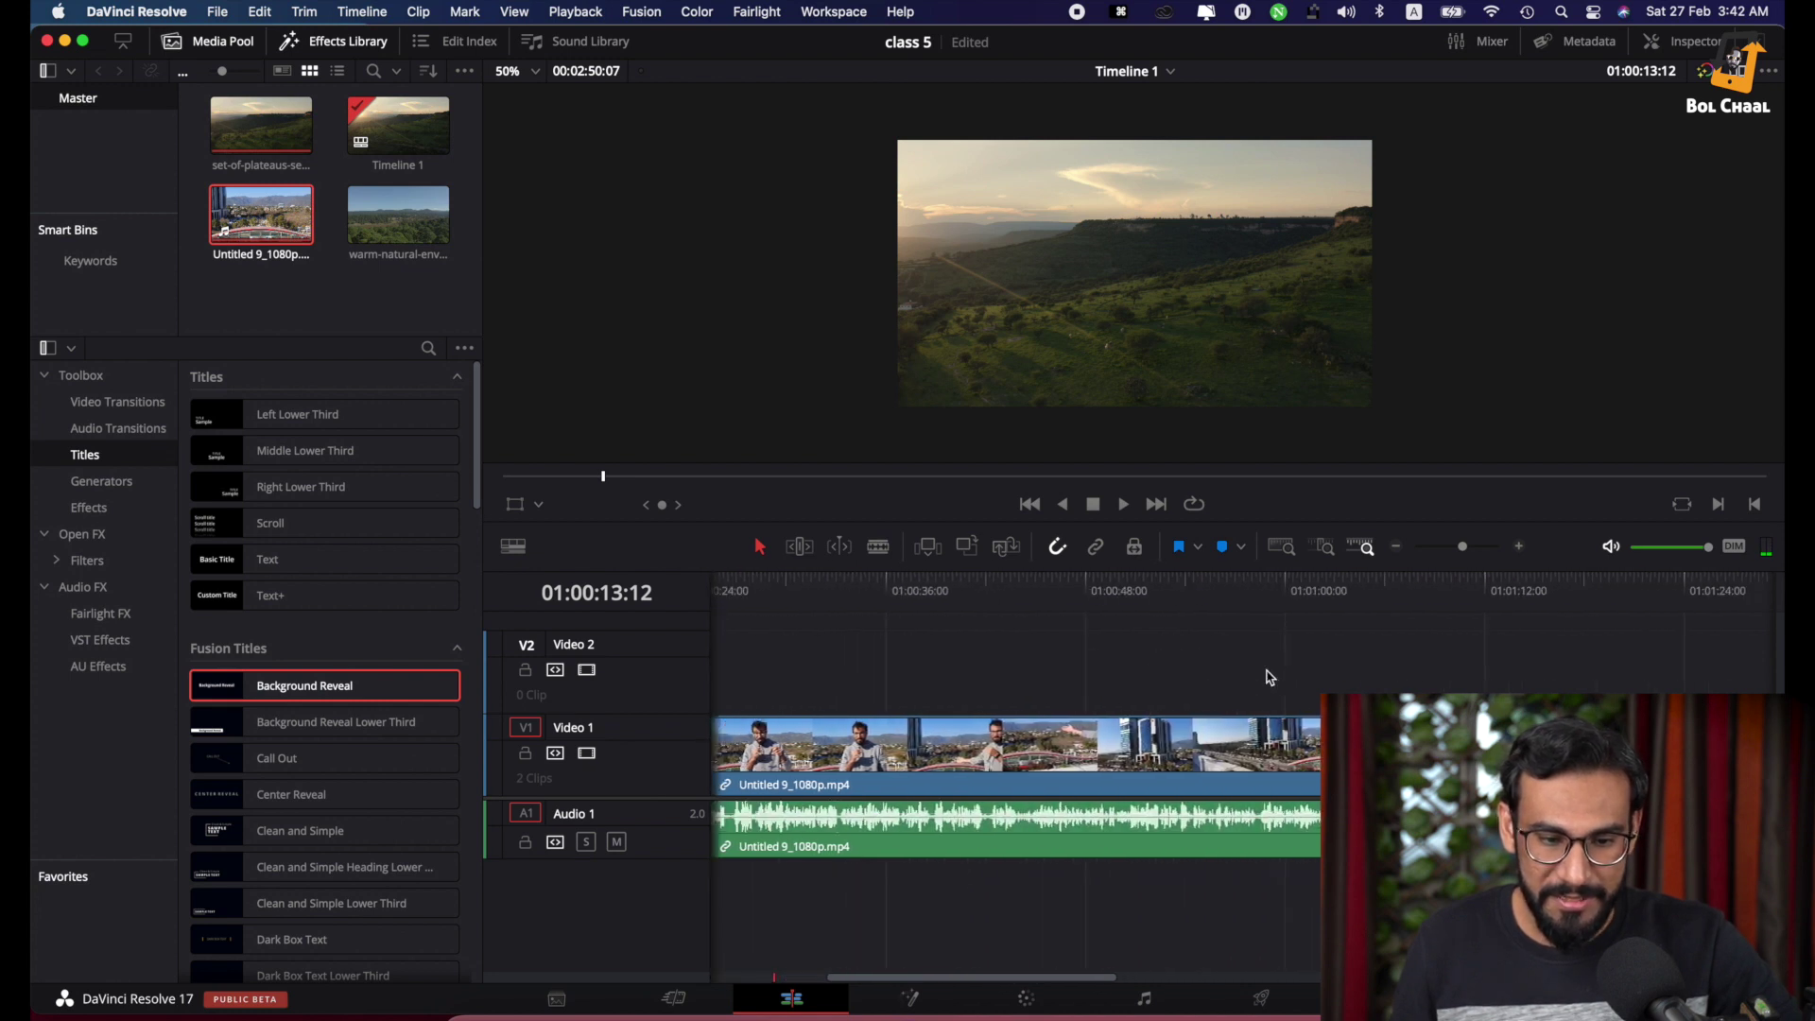
# Place the Call Out Fusion title on Video 2 at 01:00:41:13 above the Untitled 9_1080p.mp4 clip and play the lead-in
pyautogui.click(979, 590)
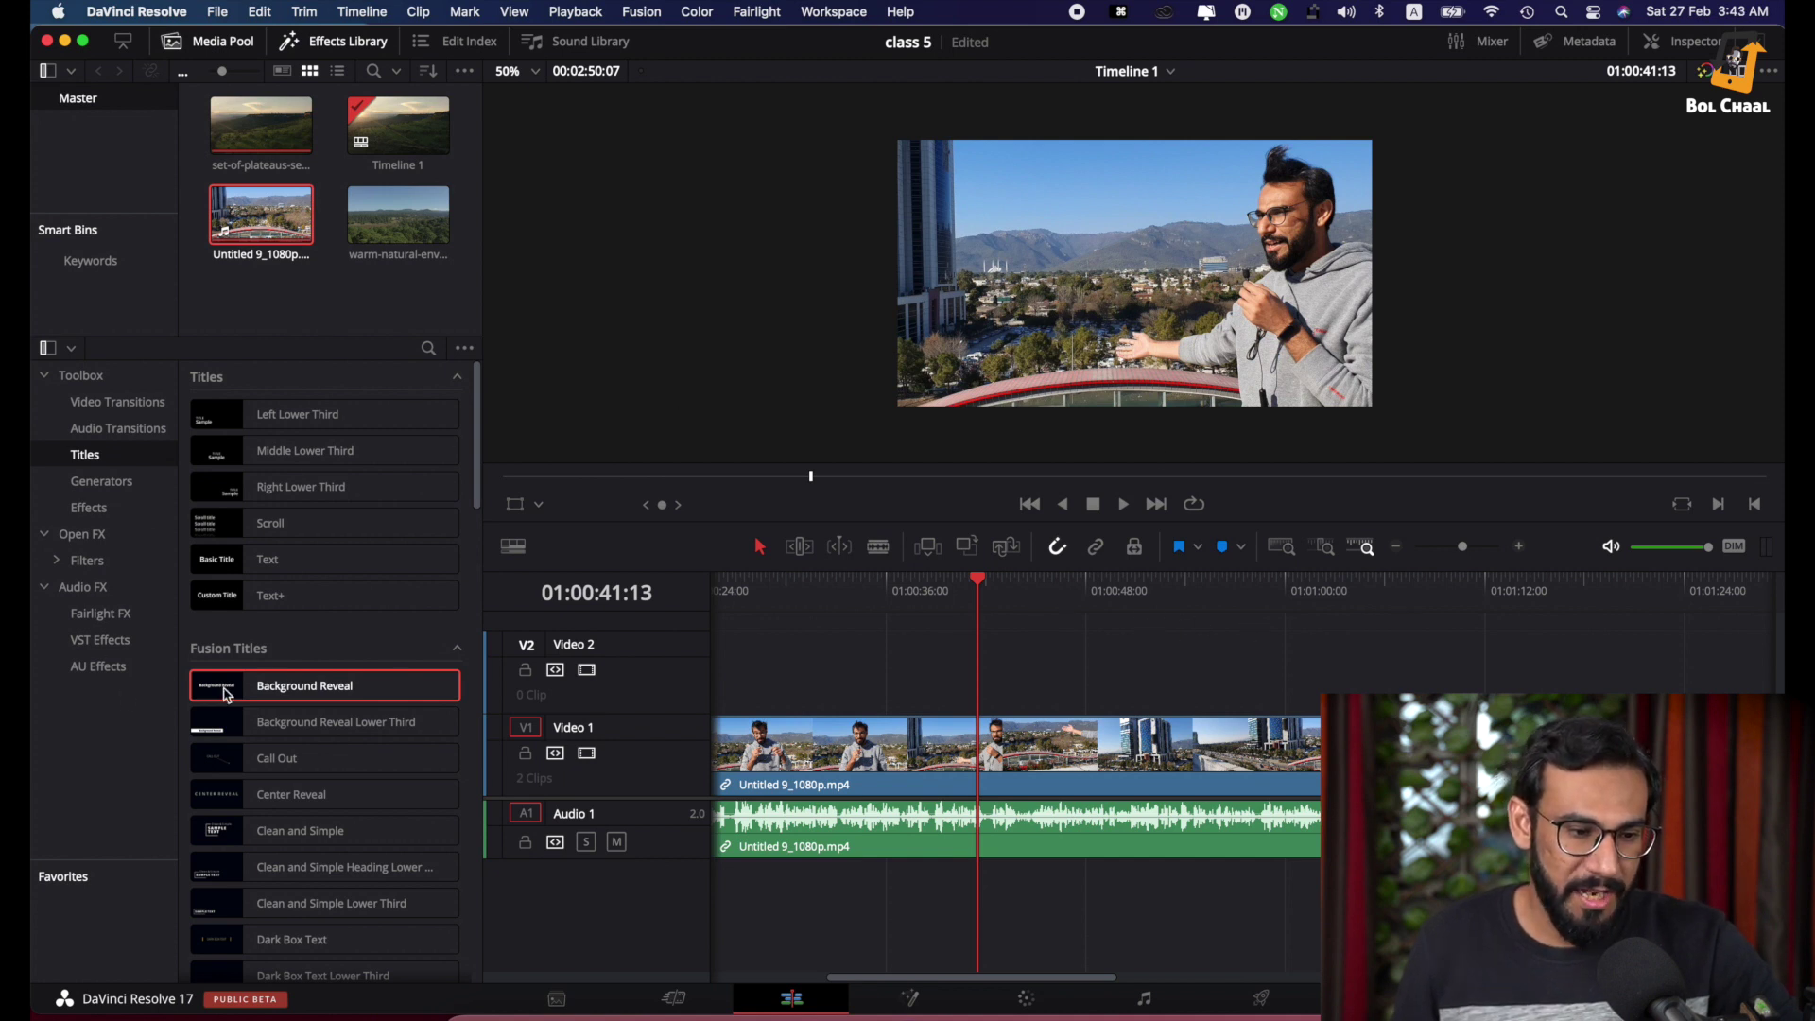
pyautogui.moveTo(276, 764); pyautogui.dragTo(851, 628)
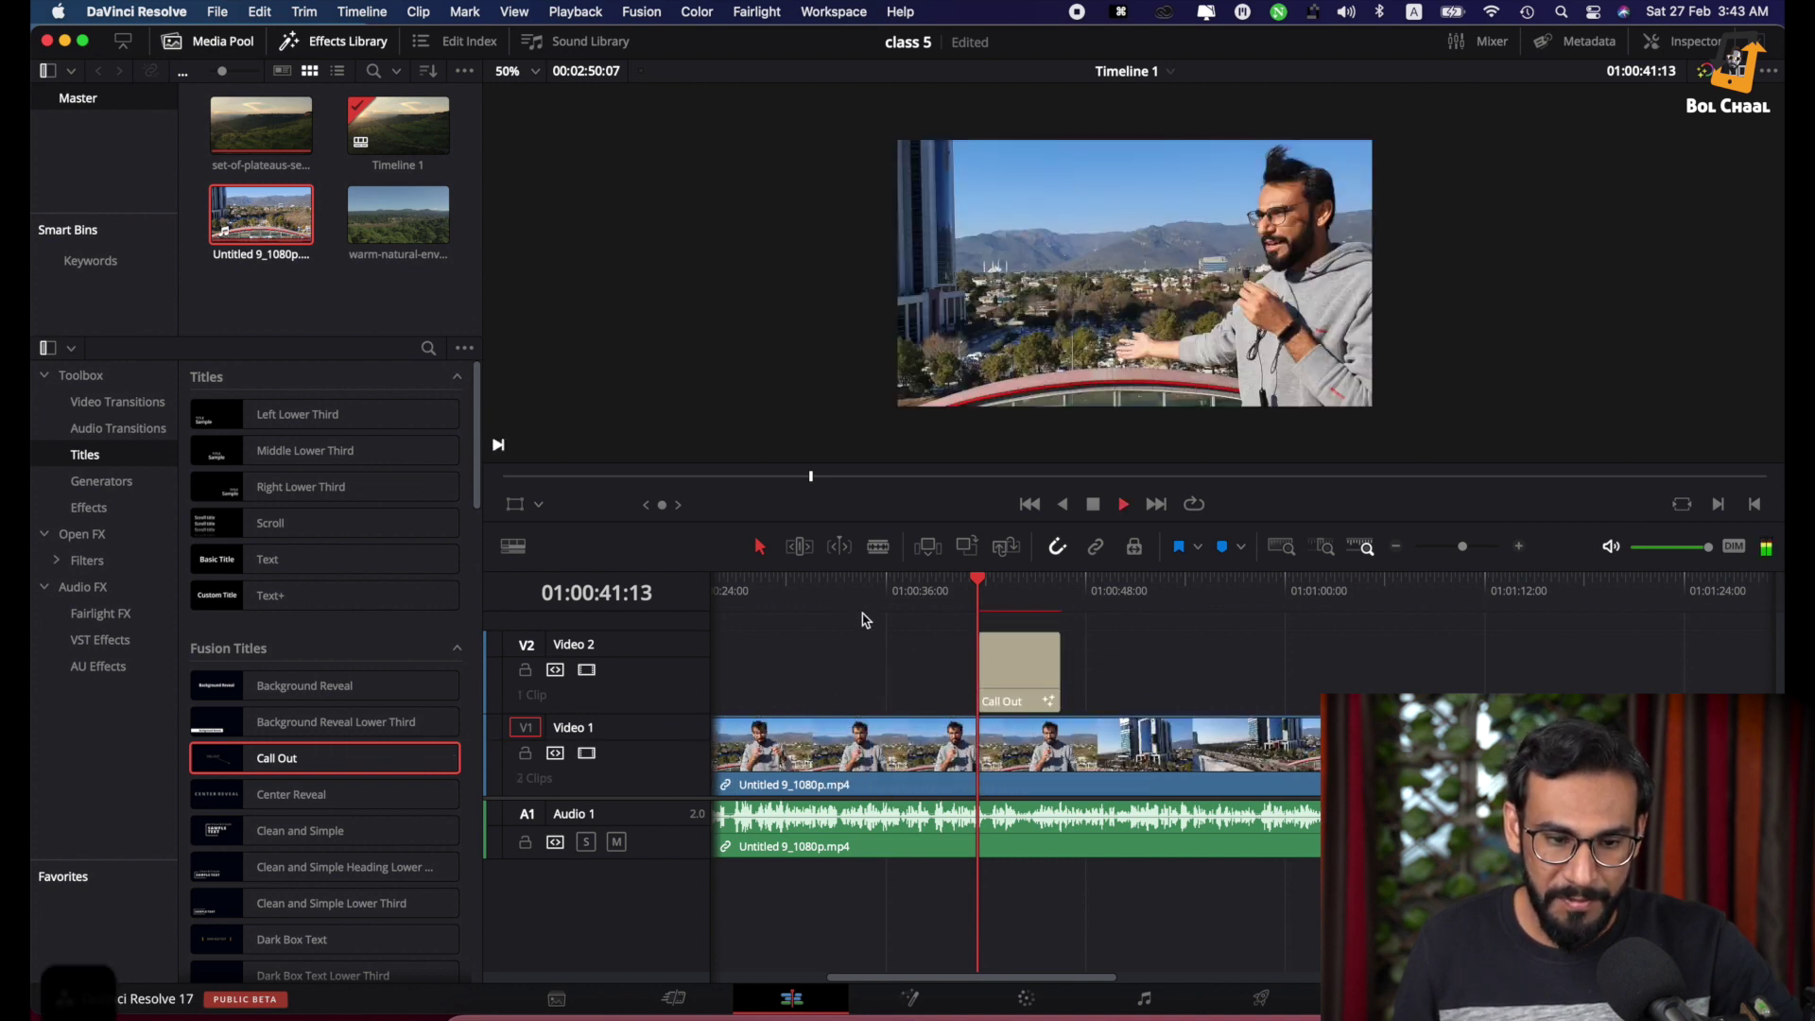
pyautogui.click(892, 586)
pyautogui.press('space')
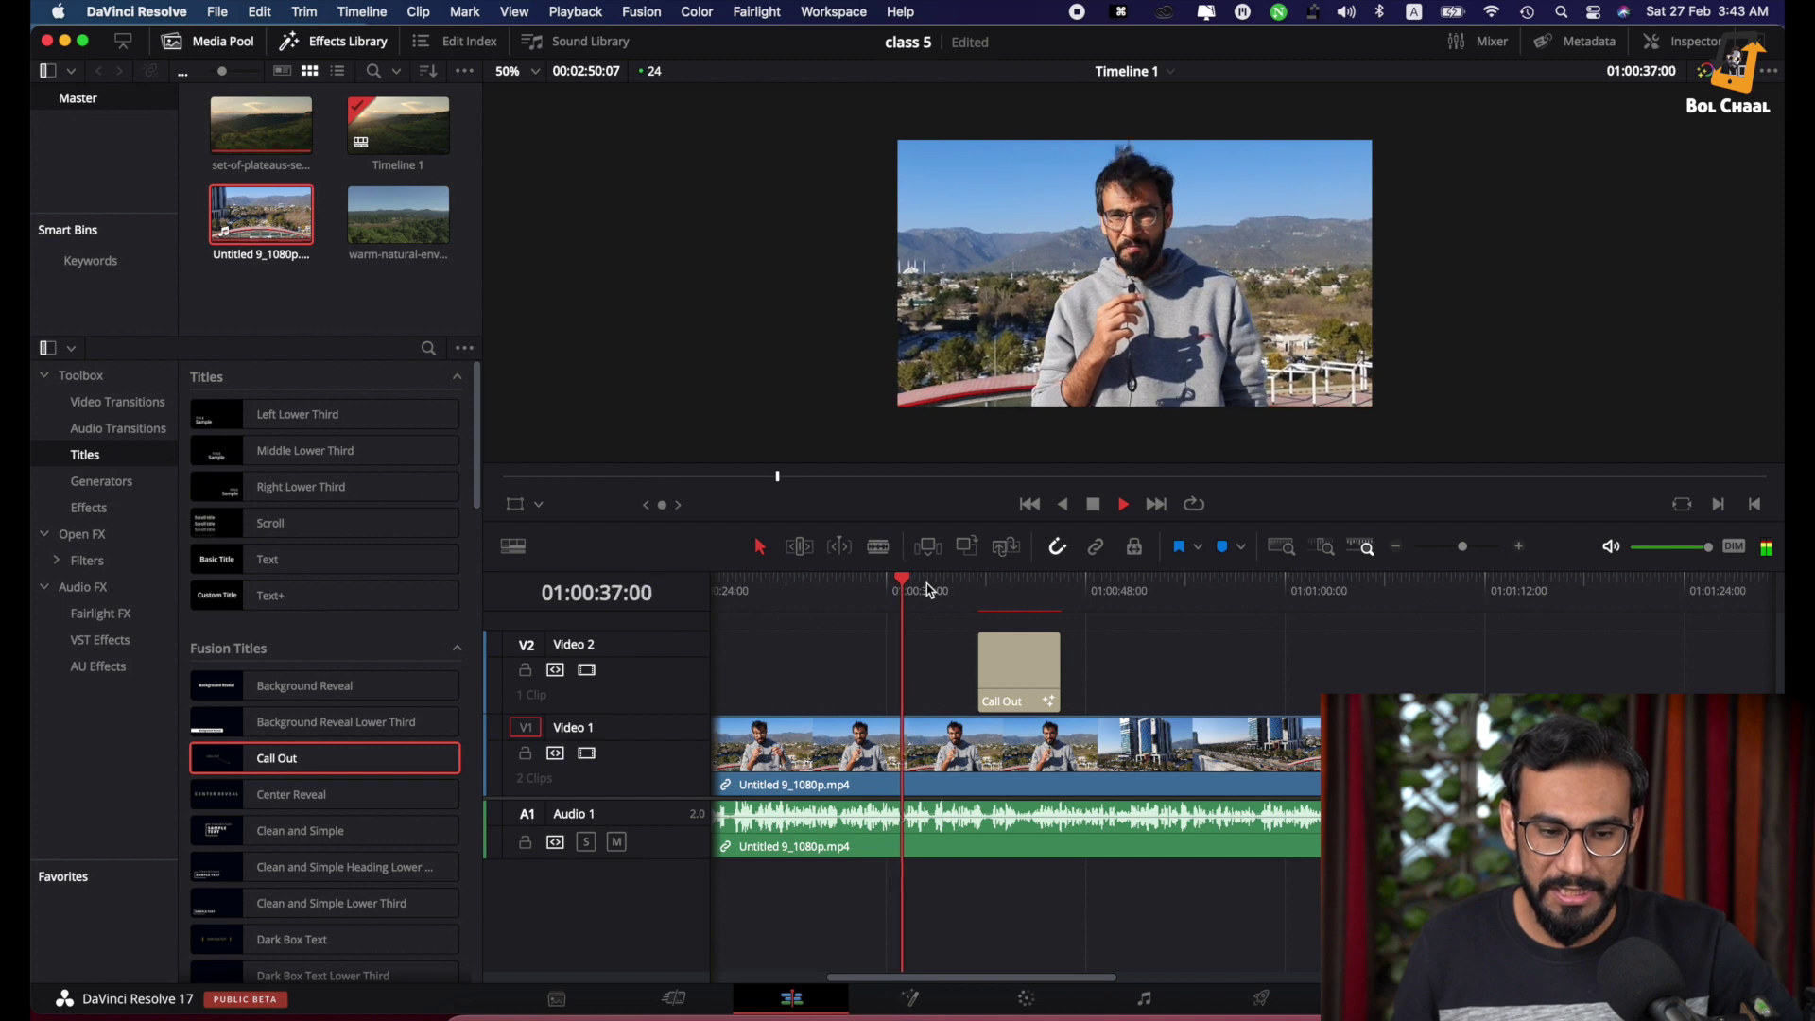
pyautogui.press('space')
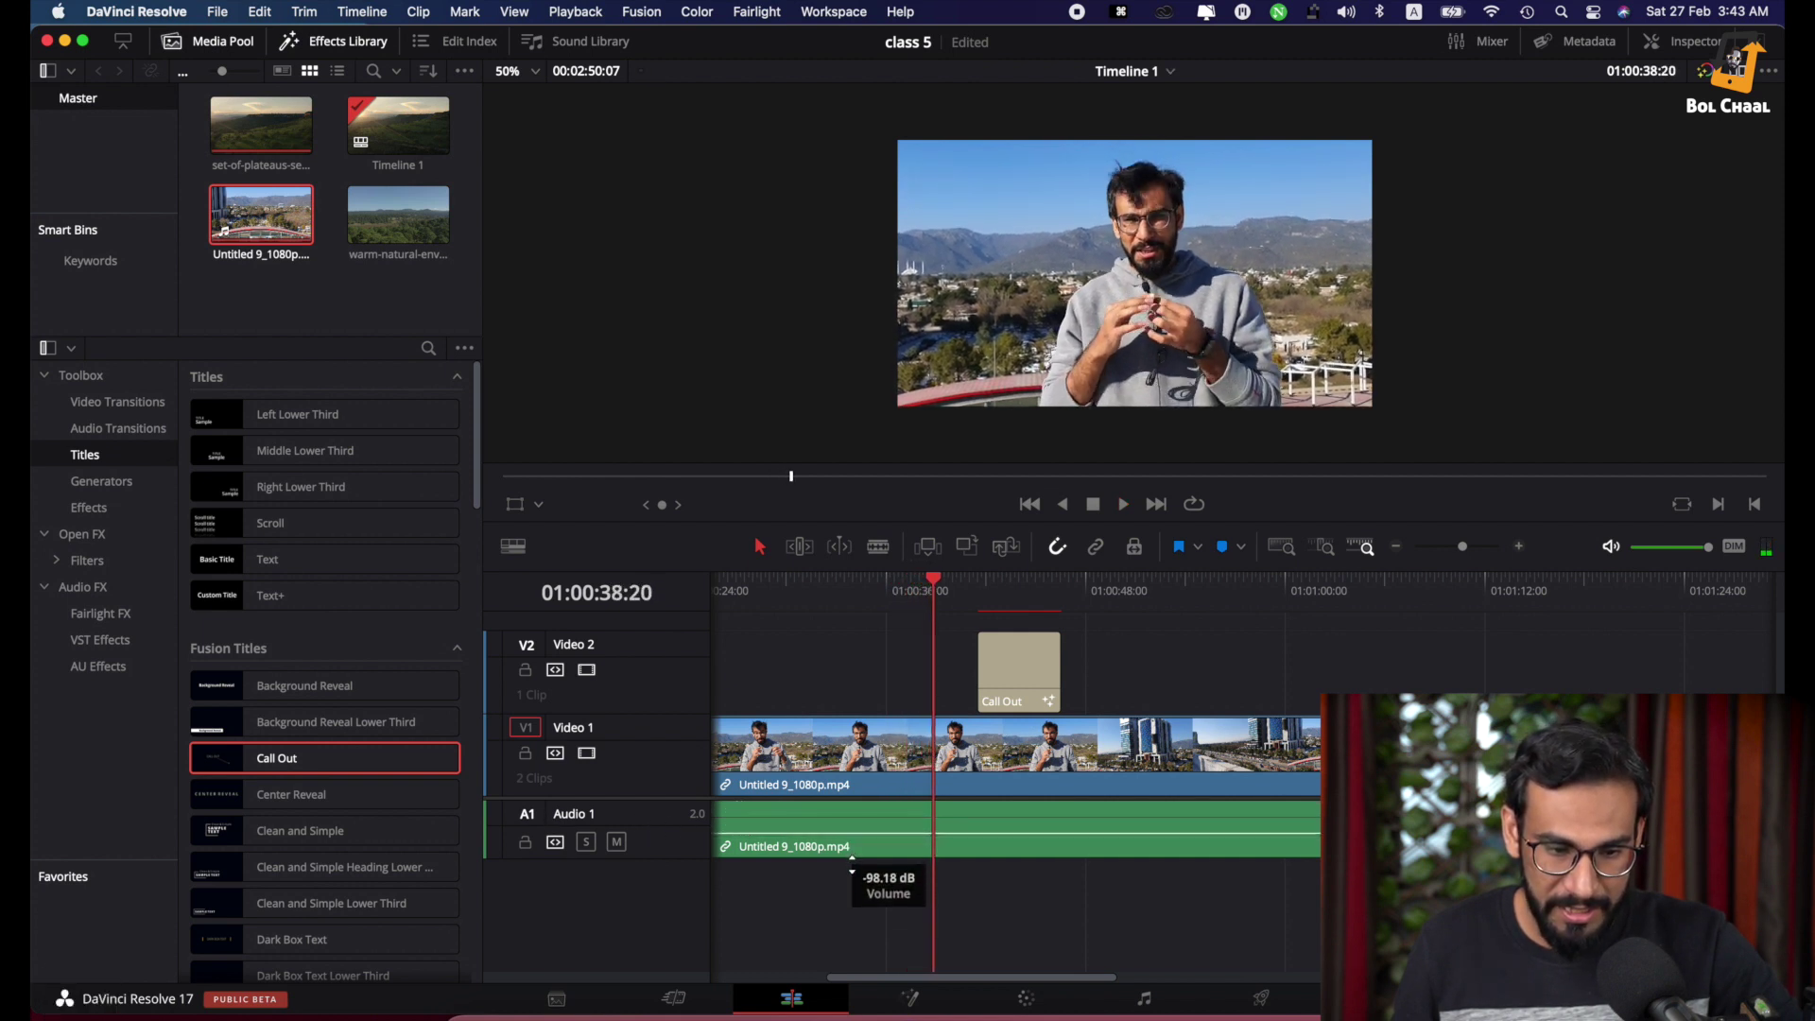
# Silence the audio of Untitled 9_1080p.mp4 and play back the section with the Call Out title twice
pyautogui.press('space')
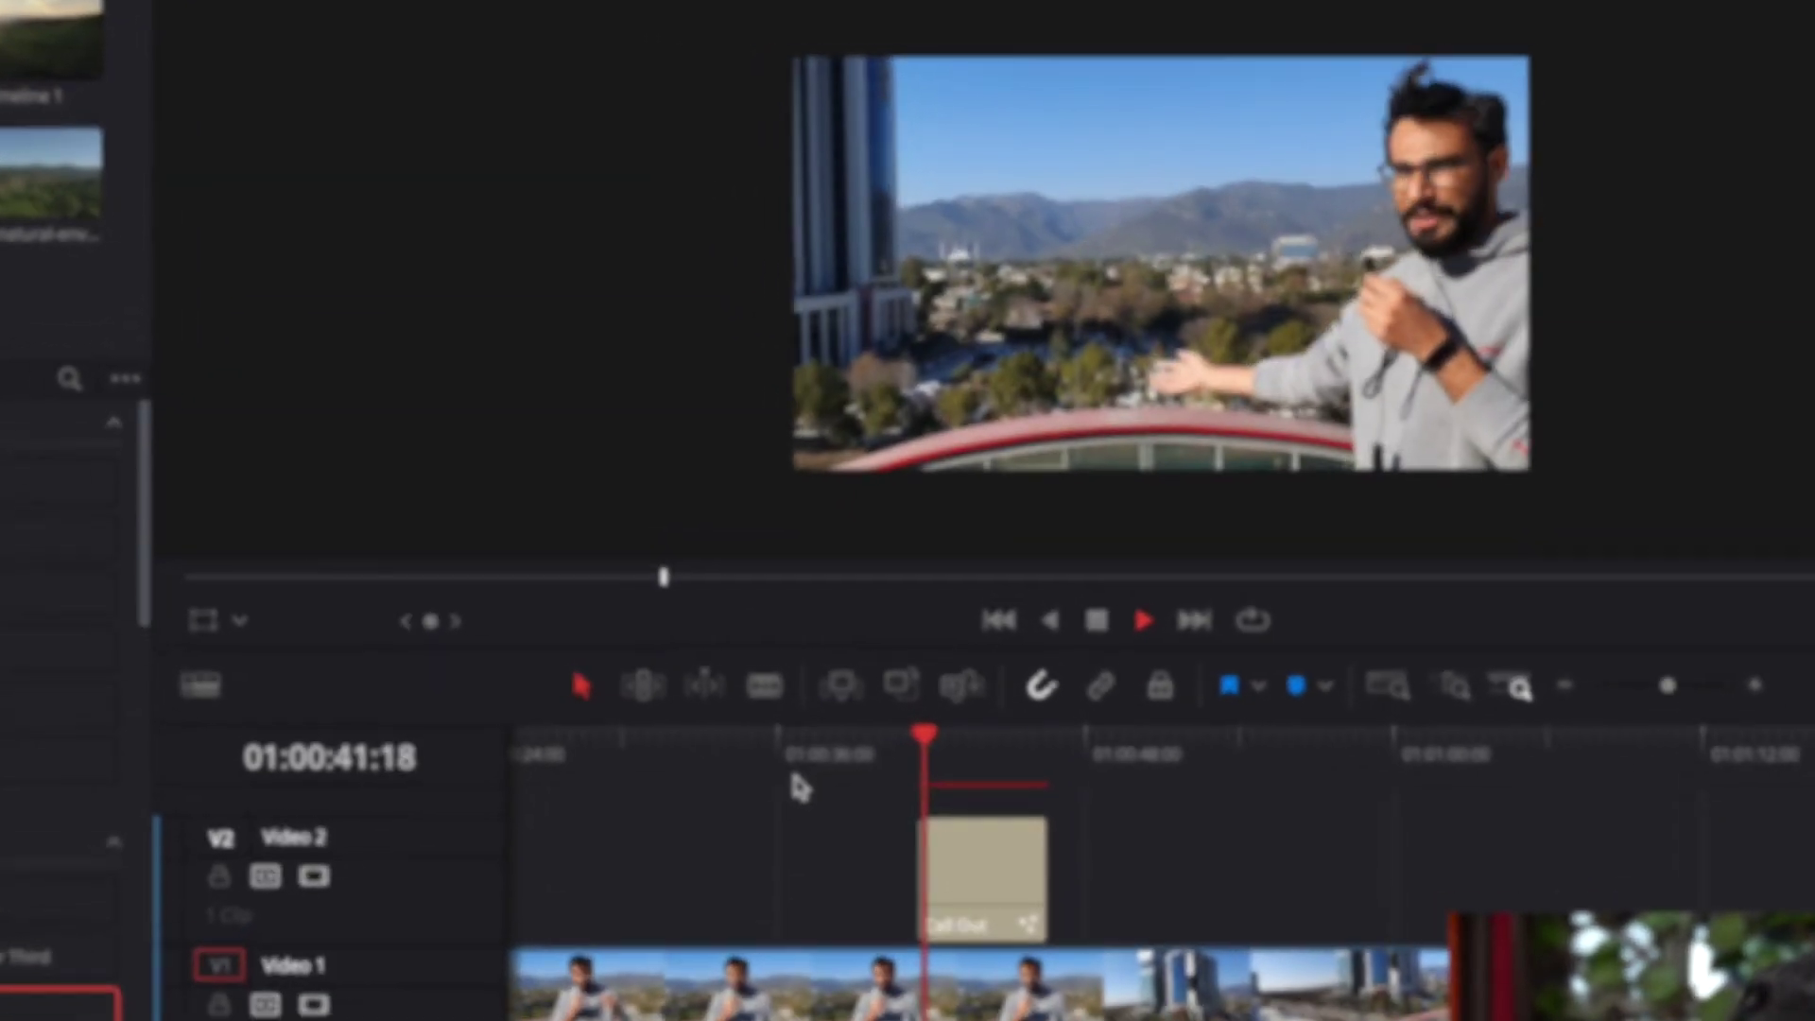
pyautogui.press('space')
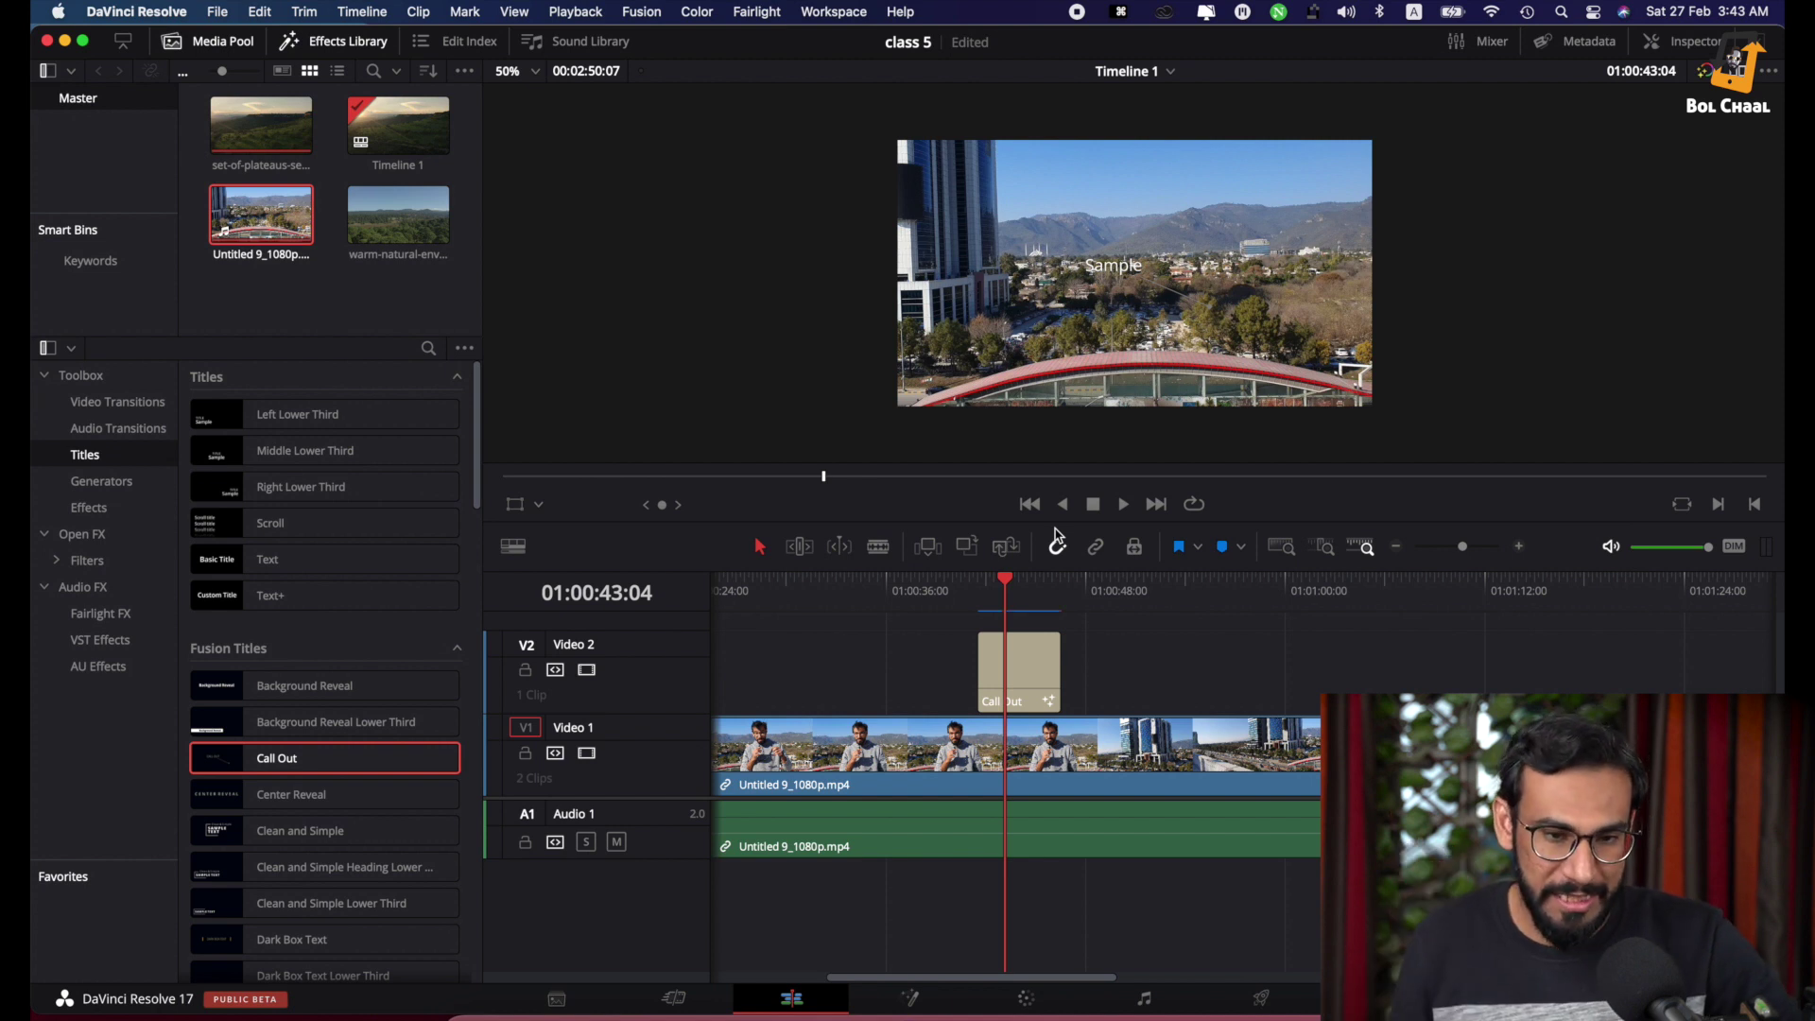
pyautogui.click(961, 587)
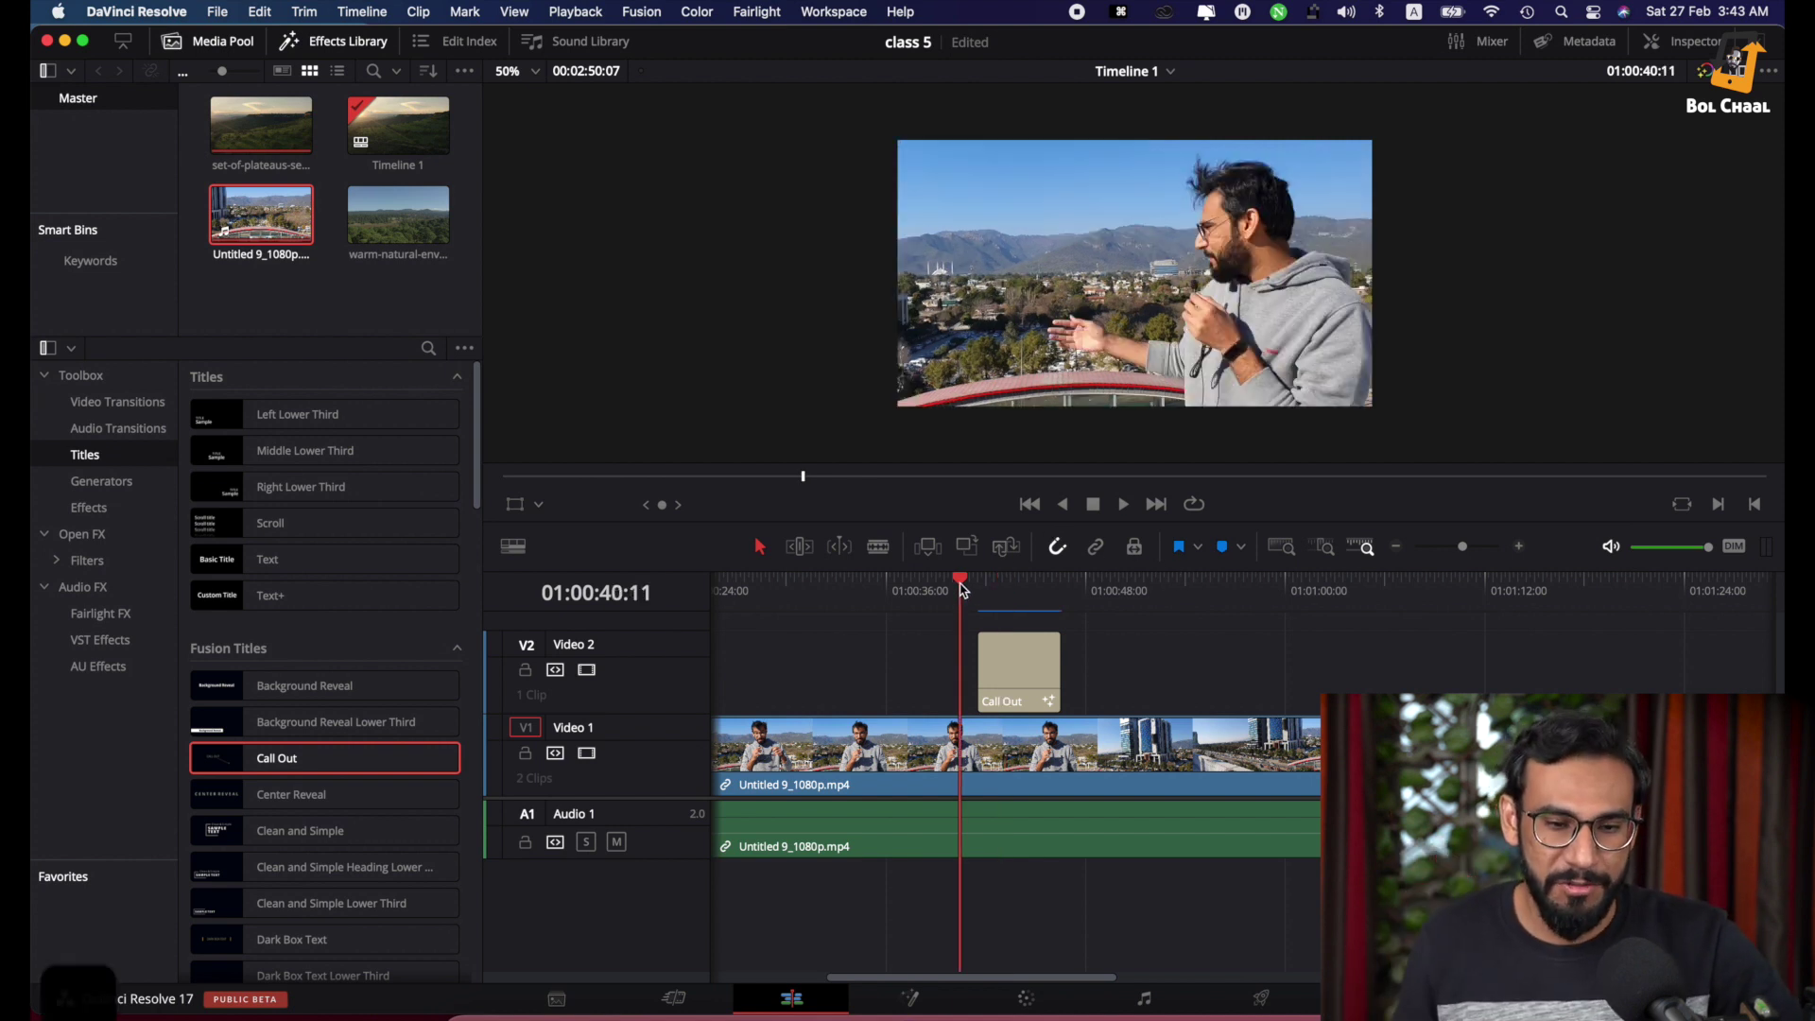
pyautogui.press('space')
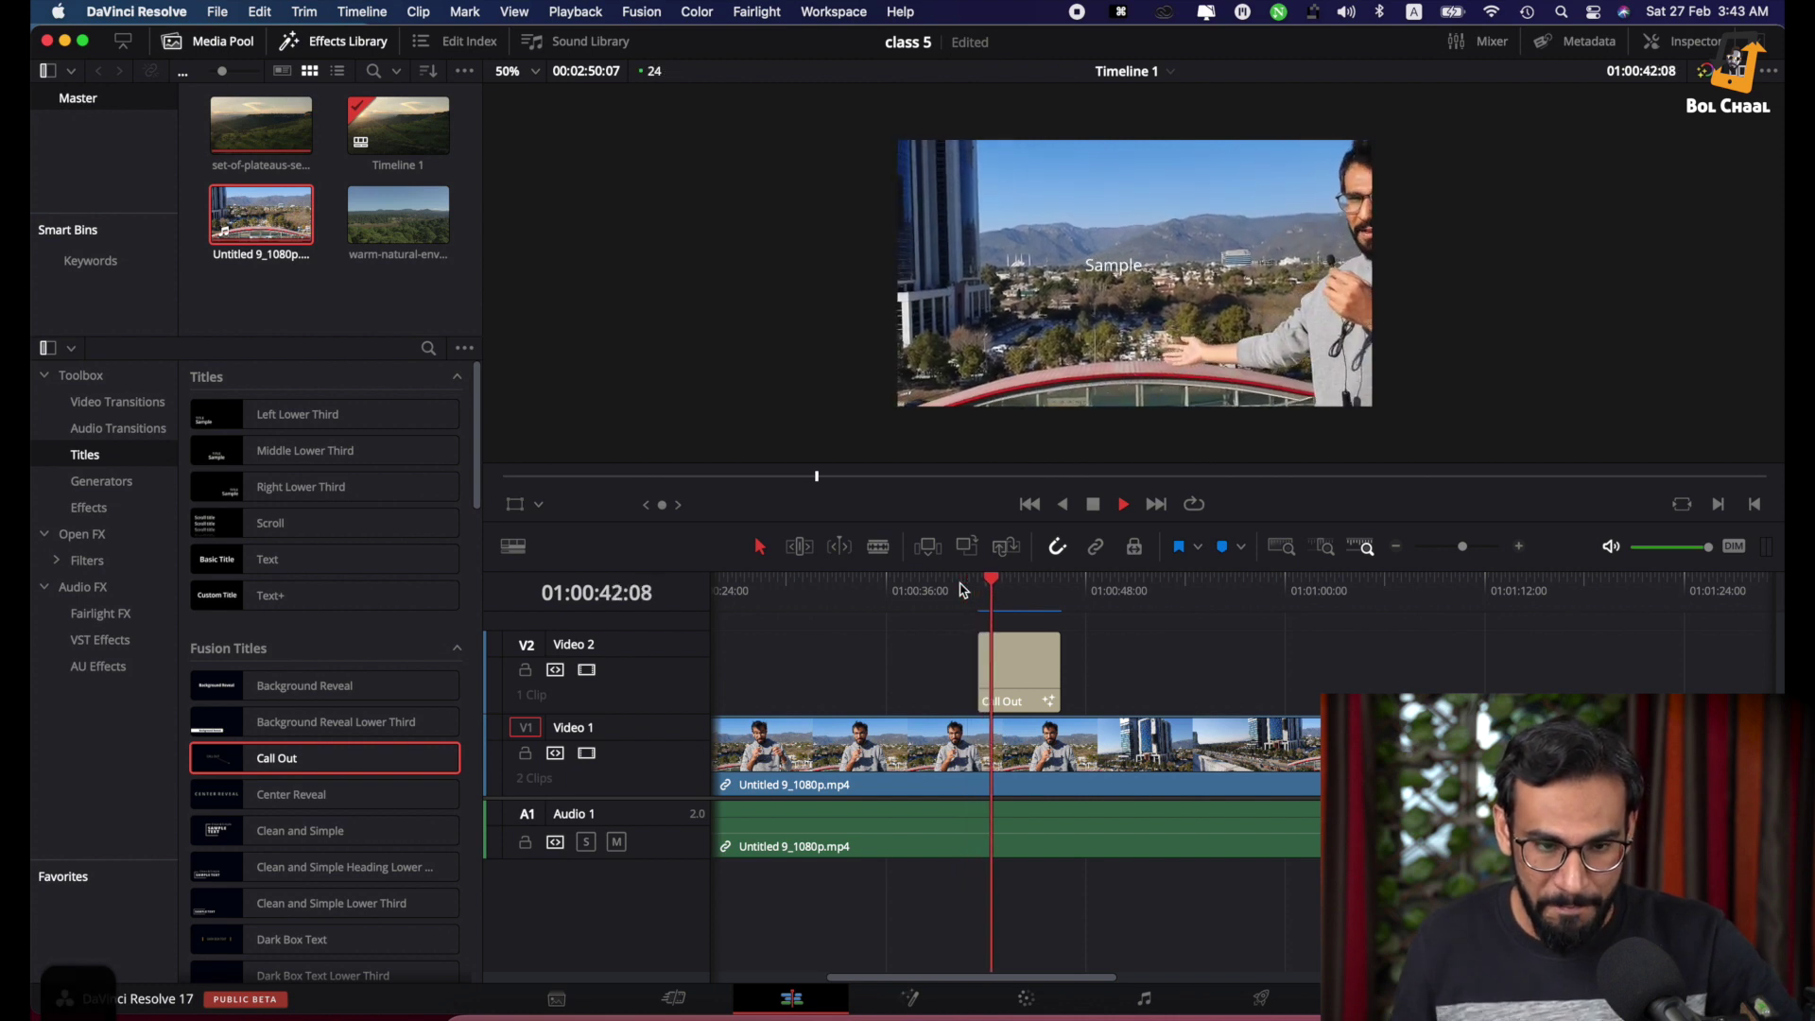
pyautogui.press('space')
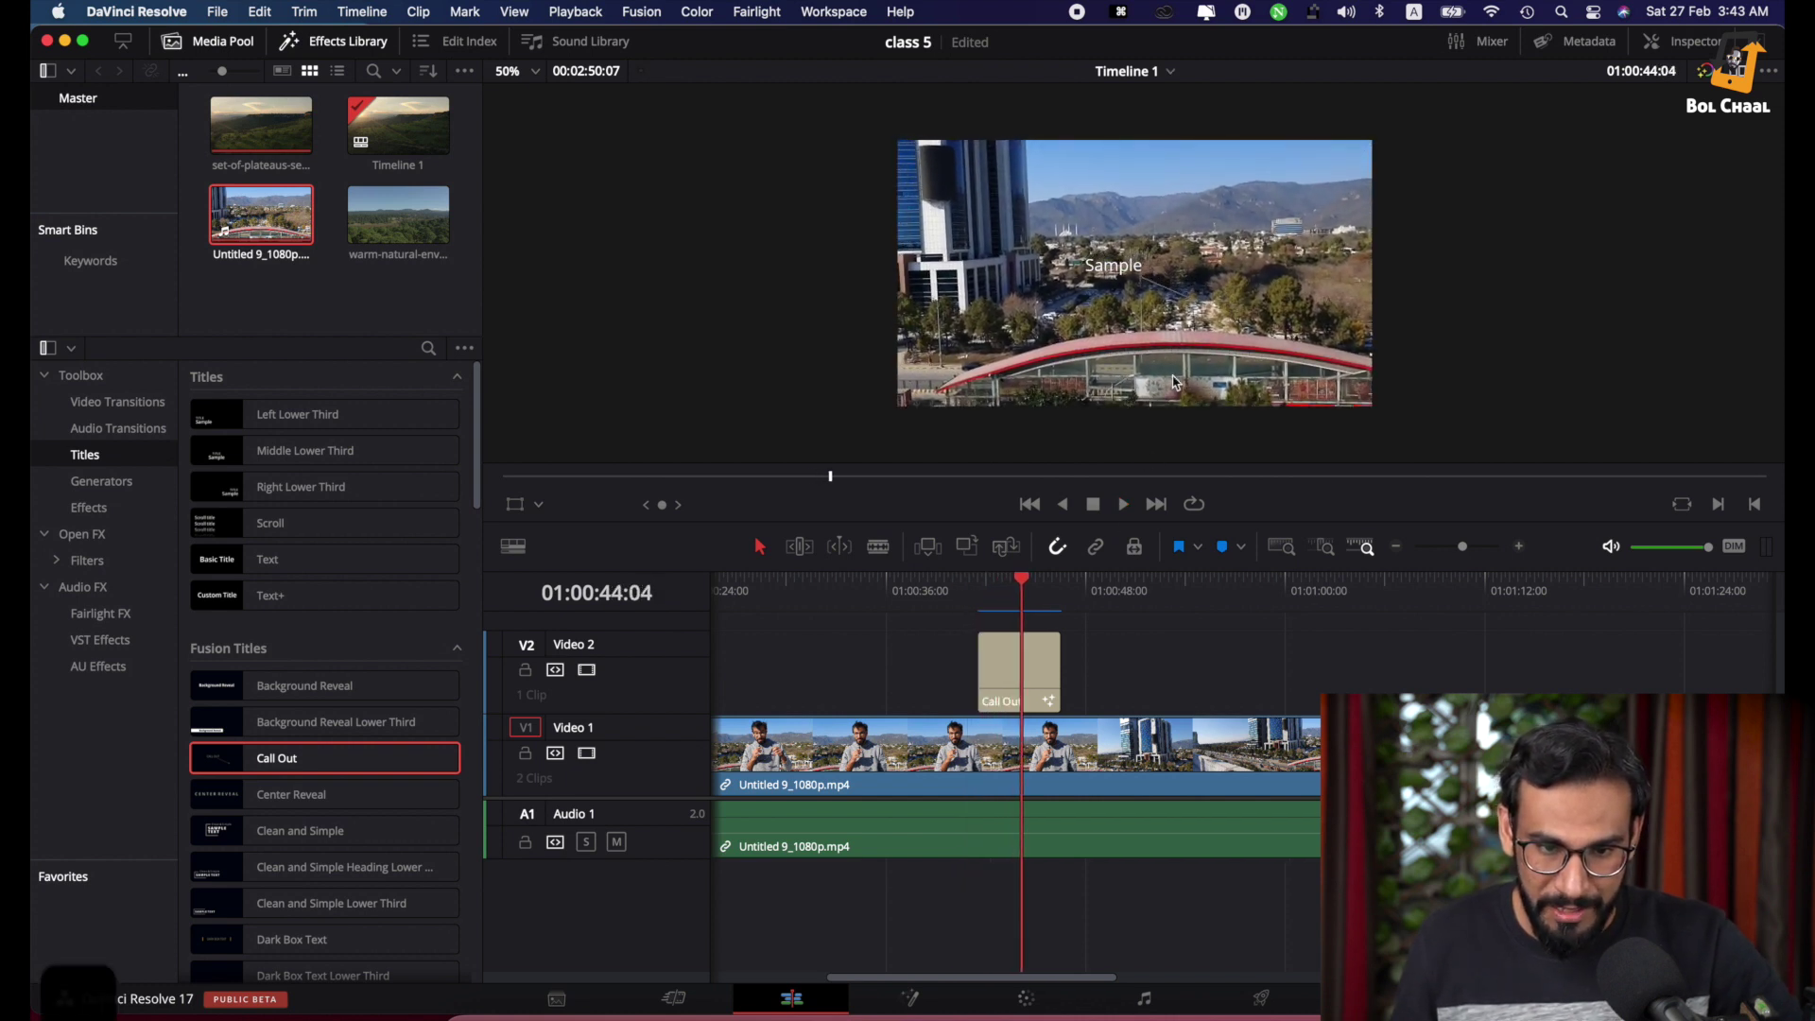
pyautogui.press('space')
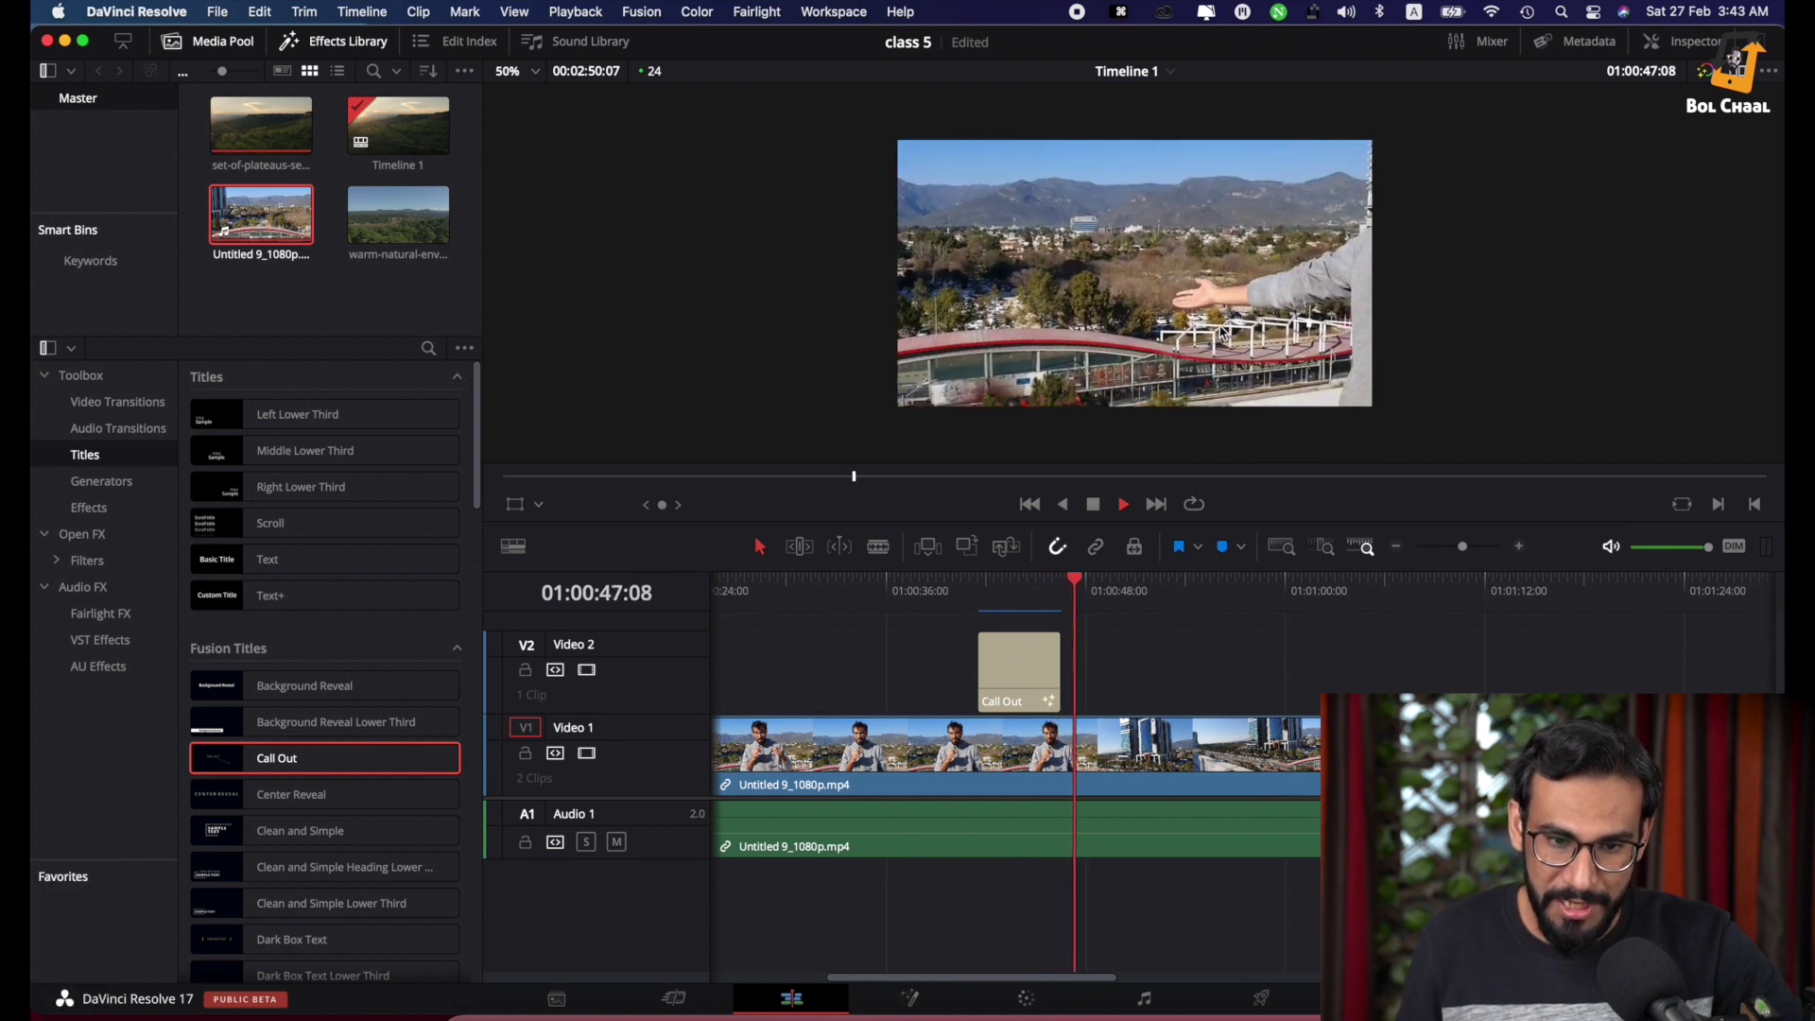
pyautogui.press('space')
# Move the Call Out title to start at 01:00:47:09 and open its title settings after playing it back
pyautogui.moveTo(1001, 674); pyautogui.dragTo(1089, 673)
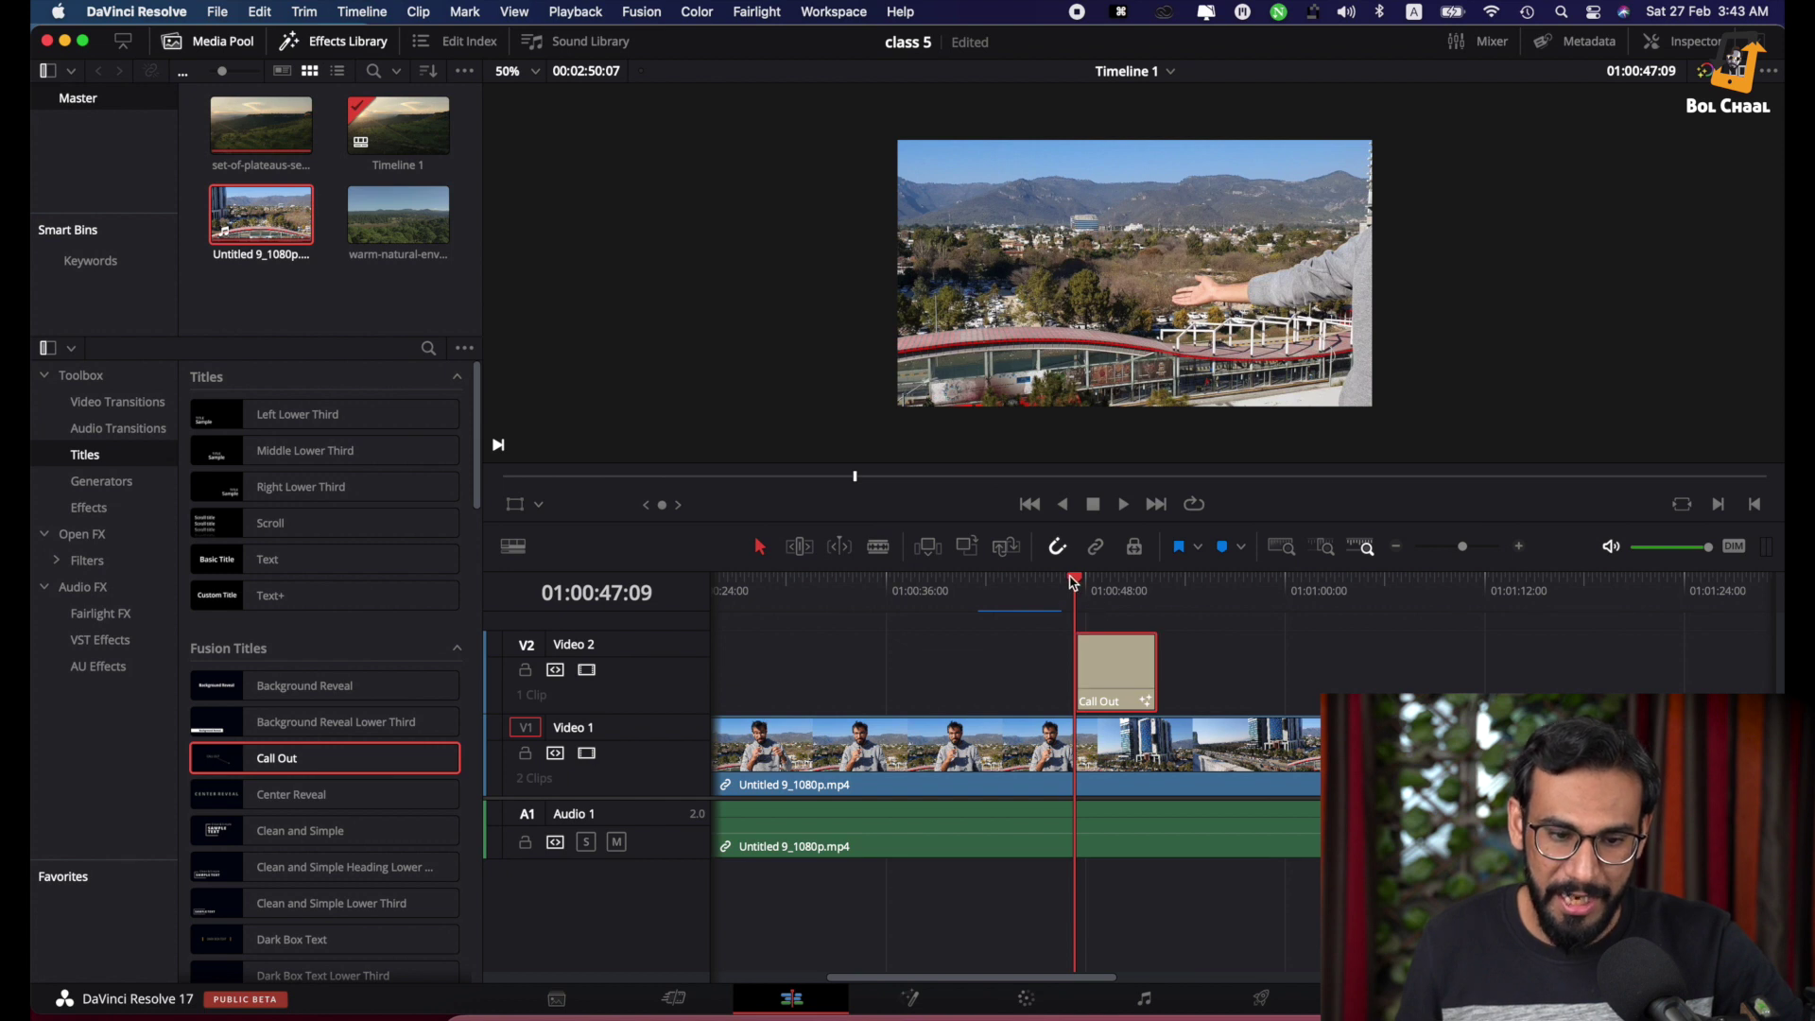
pyautogui.moveTo(1073, 582); pyautogui.dragTo(1045, 583)
pyautogui.press('space')
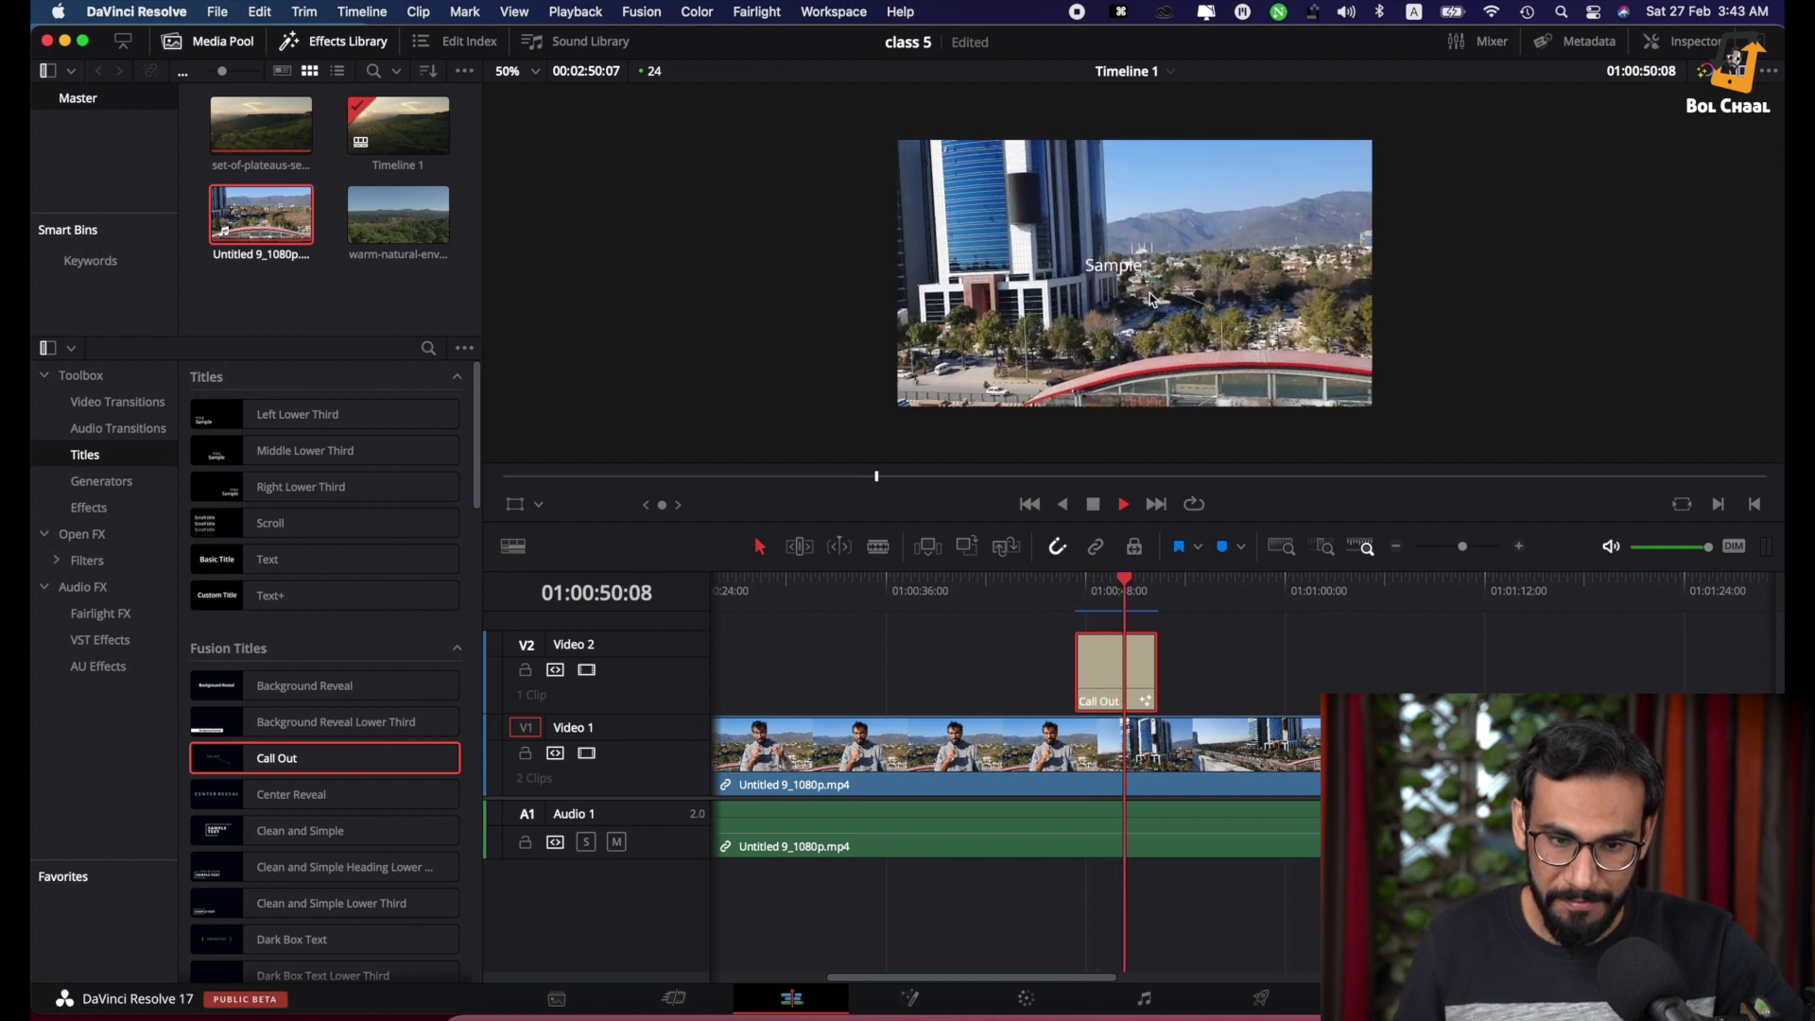
pyautogui.press('space')
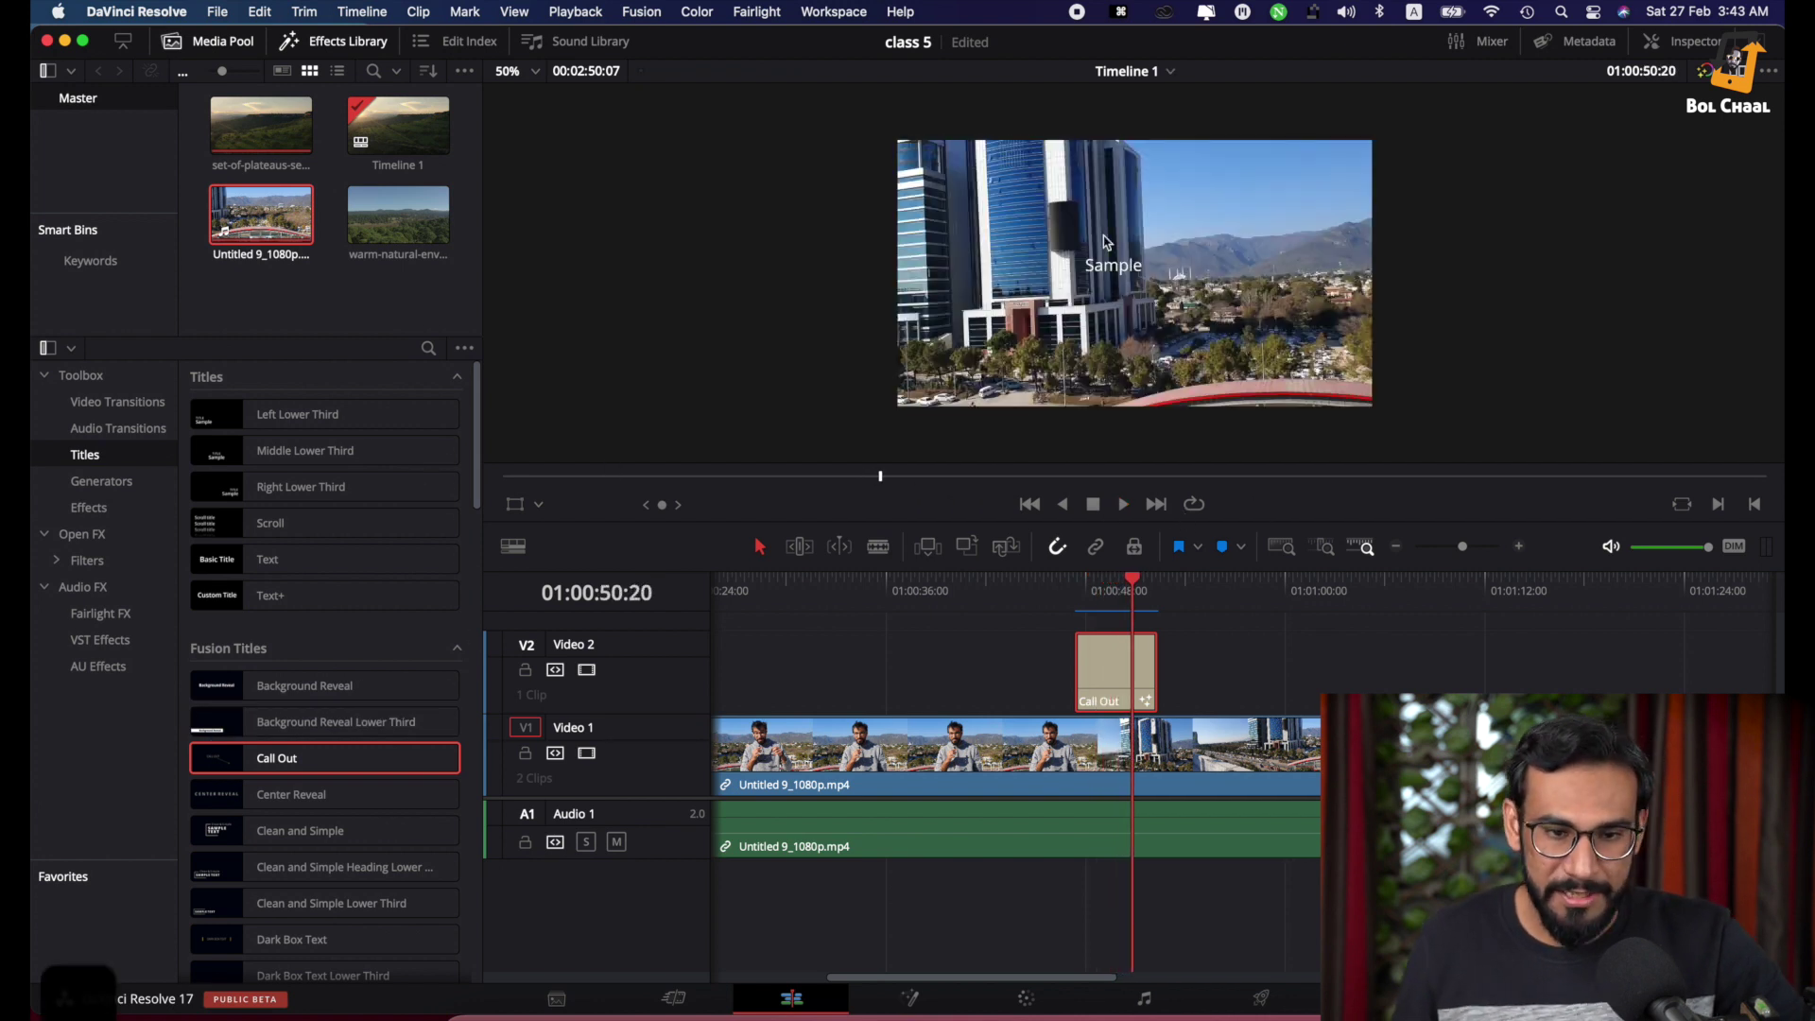
pyautogui.doubleClick(1114, 663)
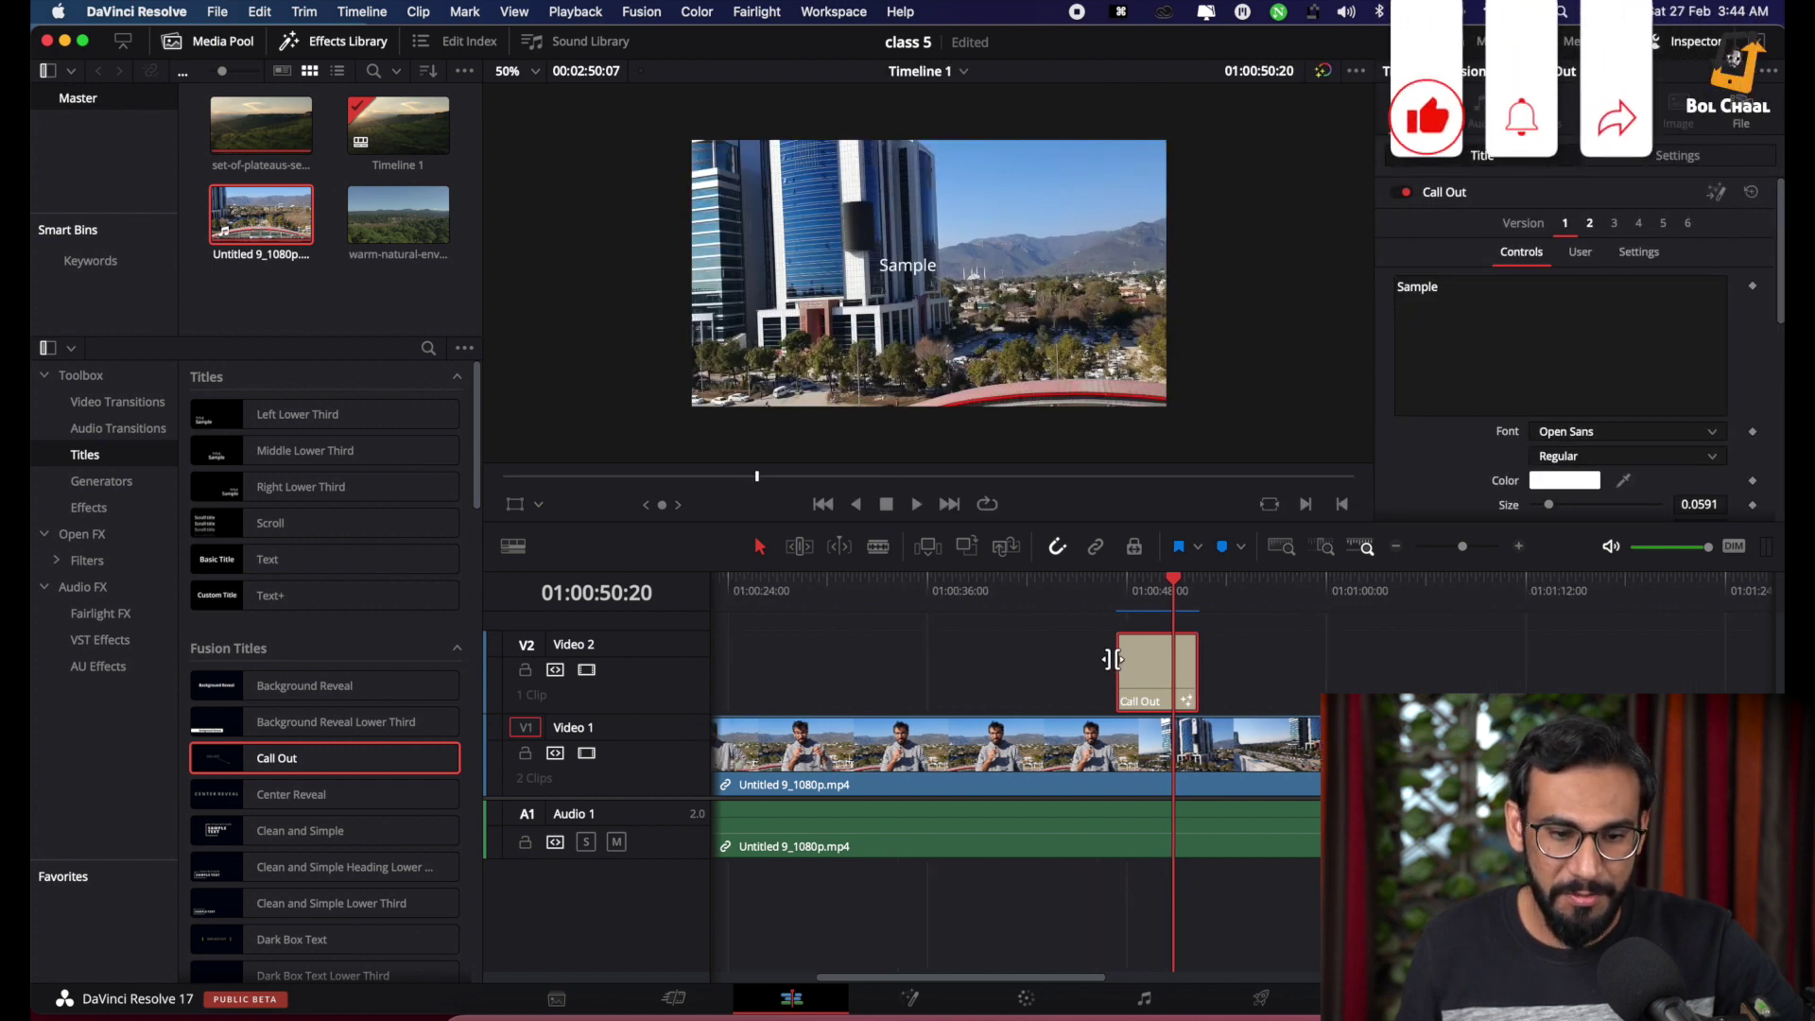
# Replace the Call Out title's sample text with the presenter's full name
pyautogui.click(1474, 289)
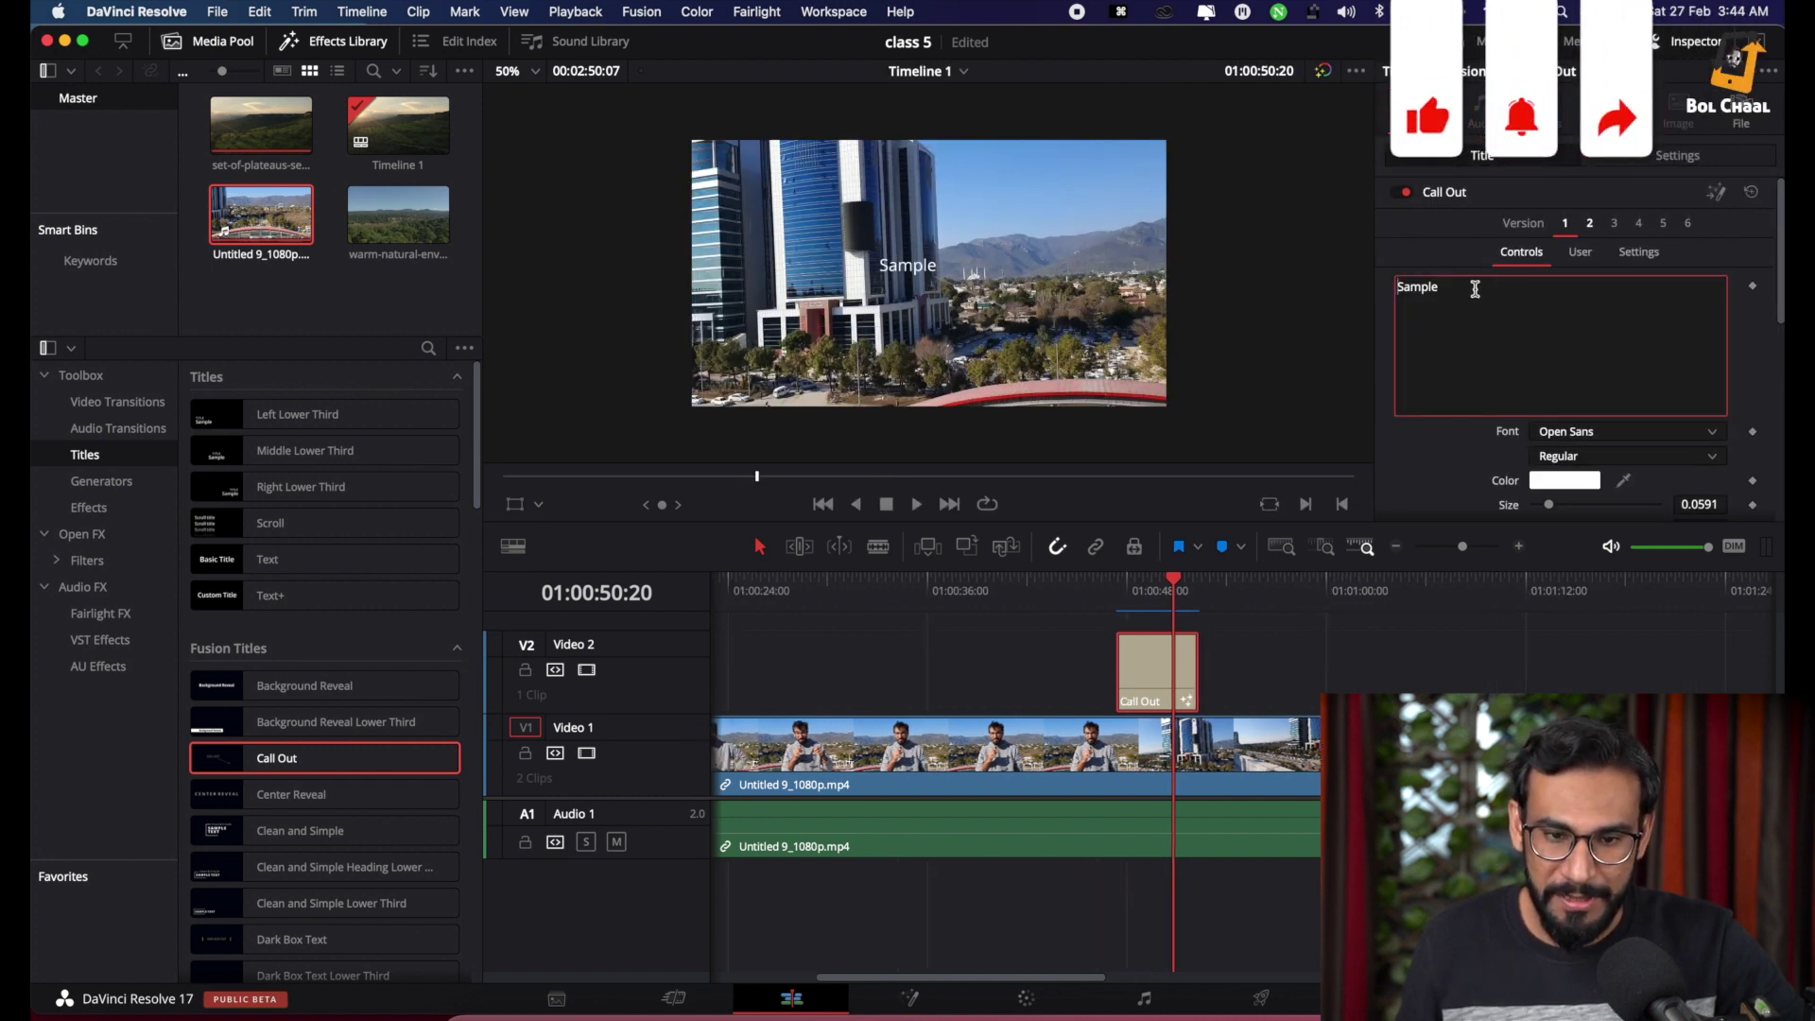
pyautogui.doubleClick(1388, 287)
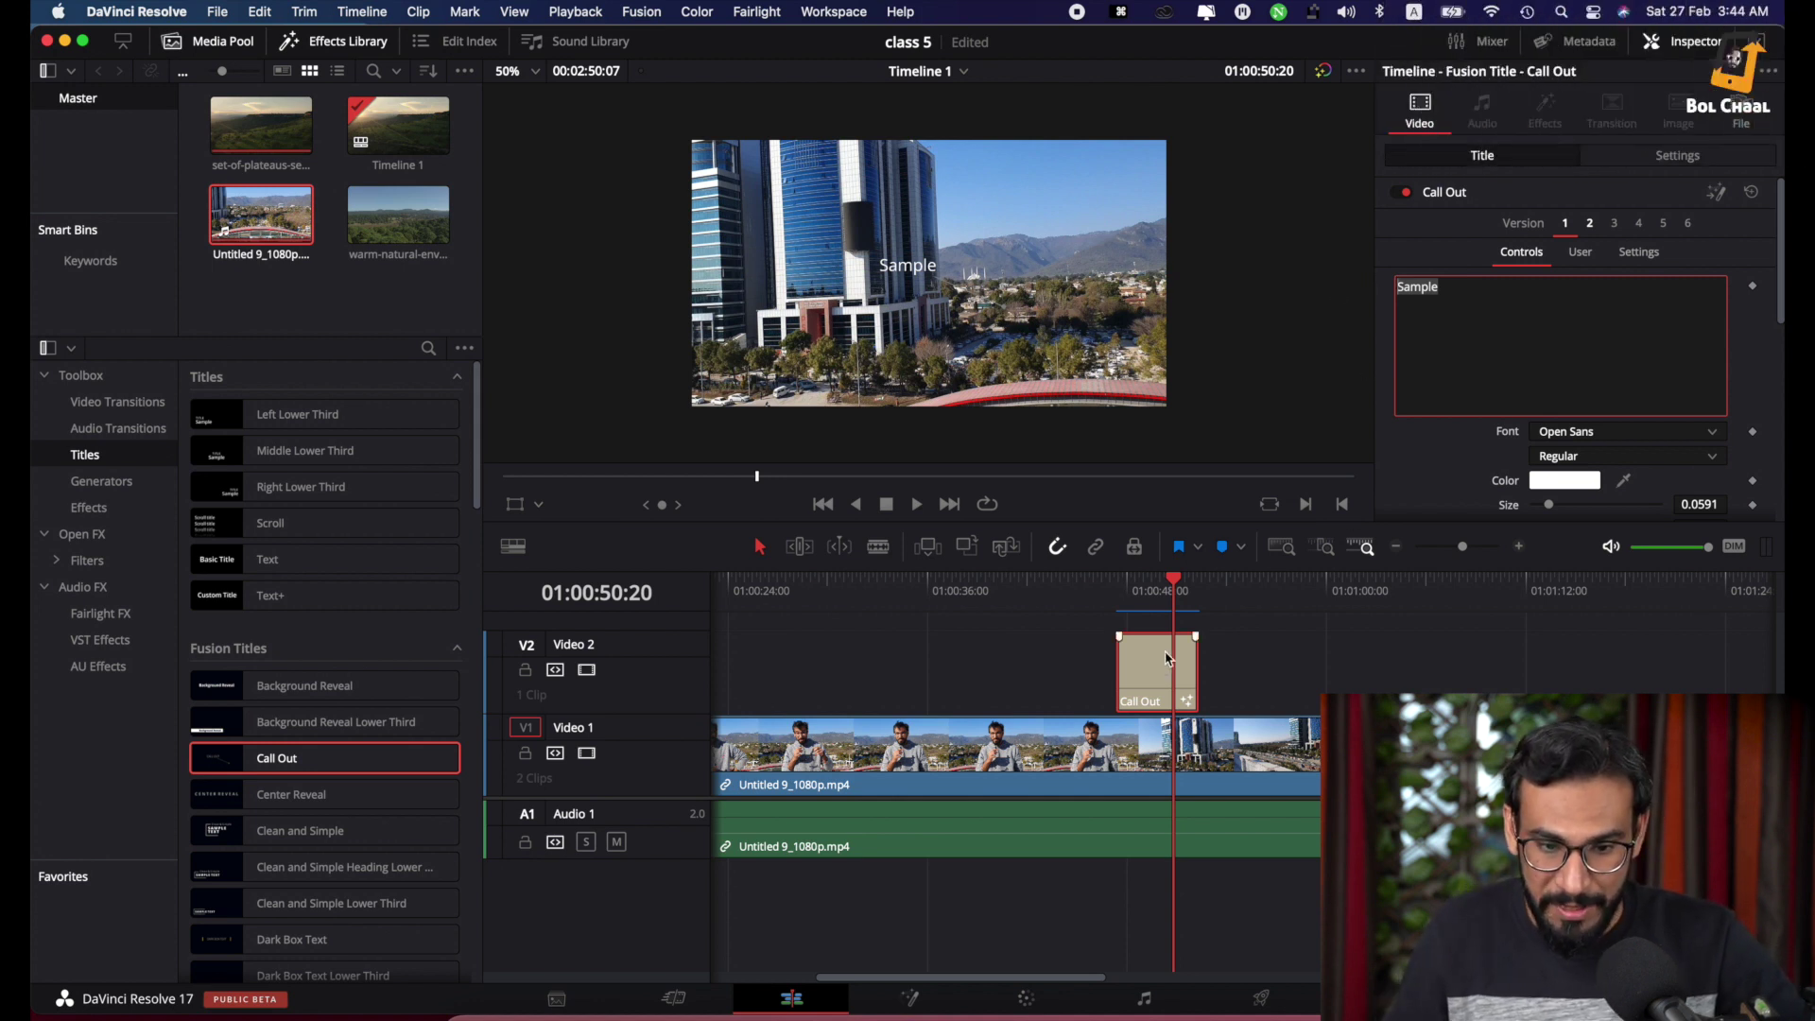
pyautogui.click(1148, 679)
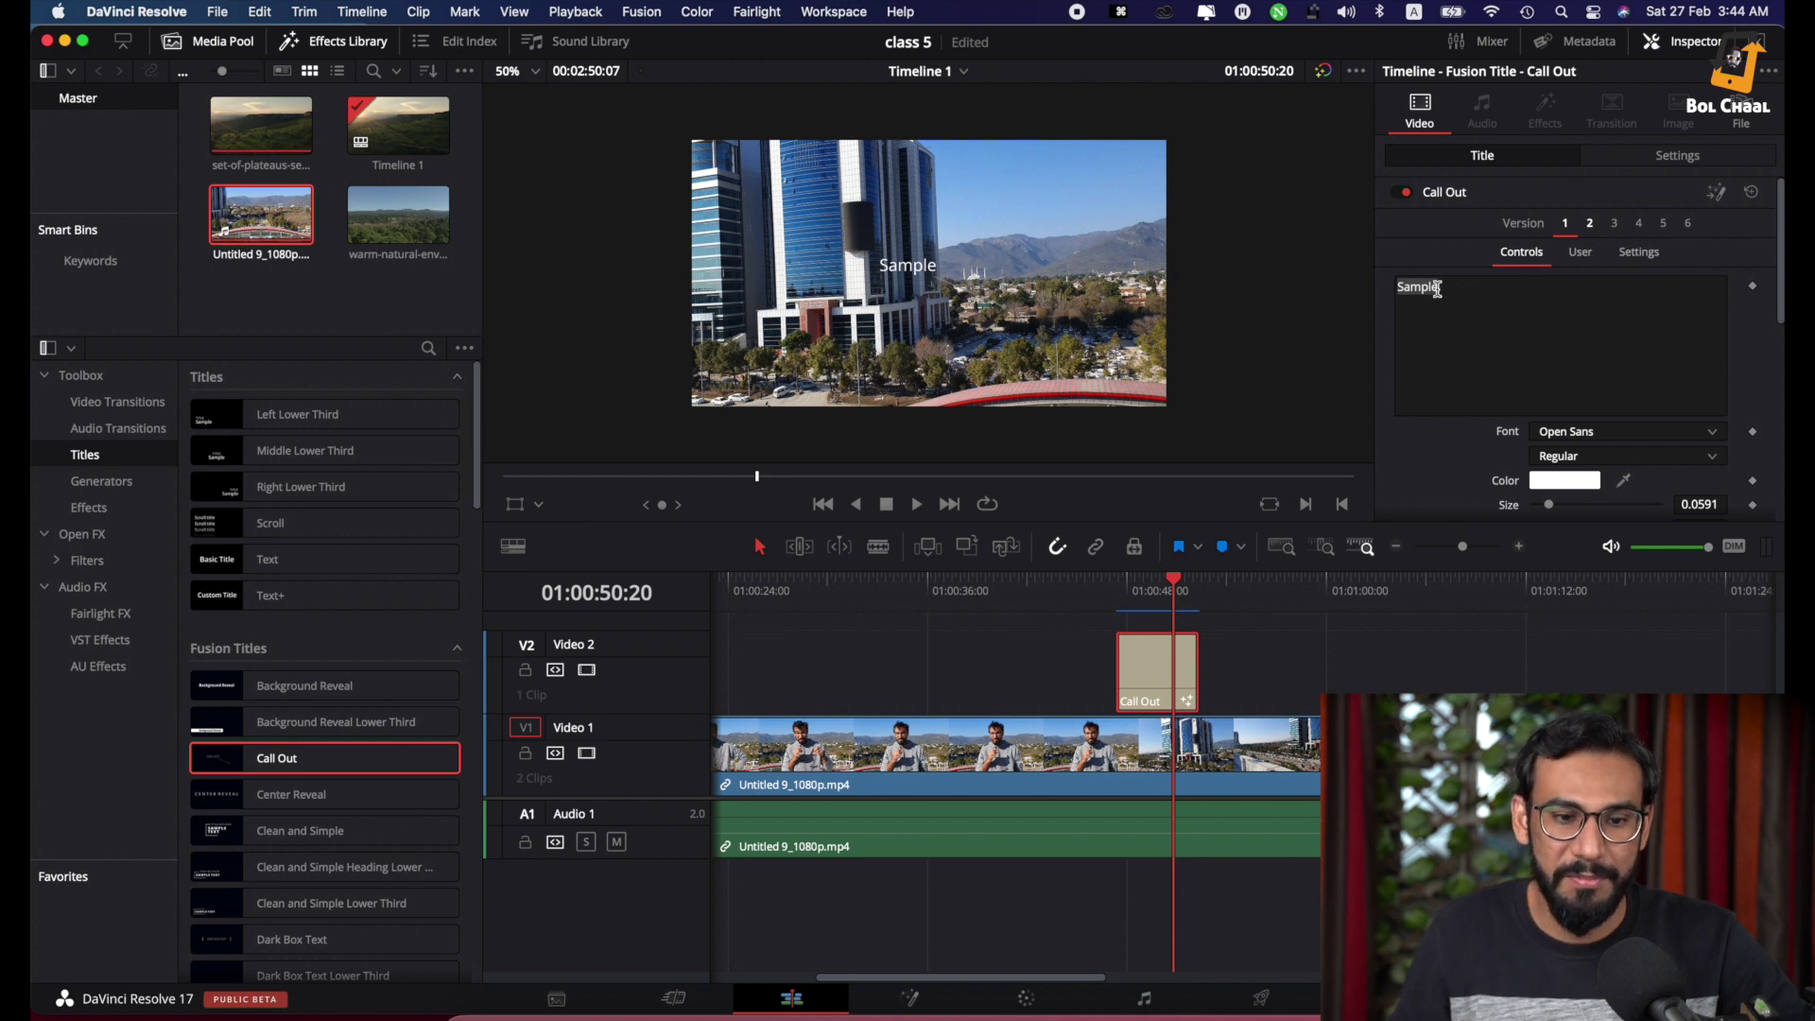
pyautogui.click(1470, 290)
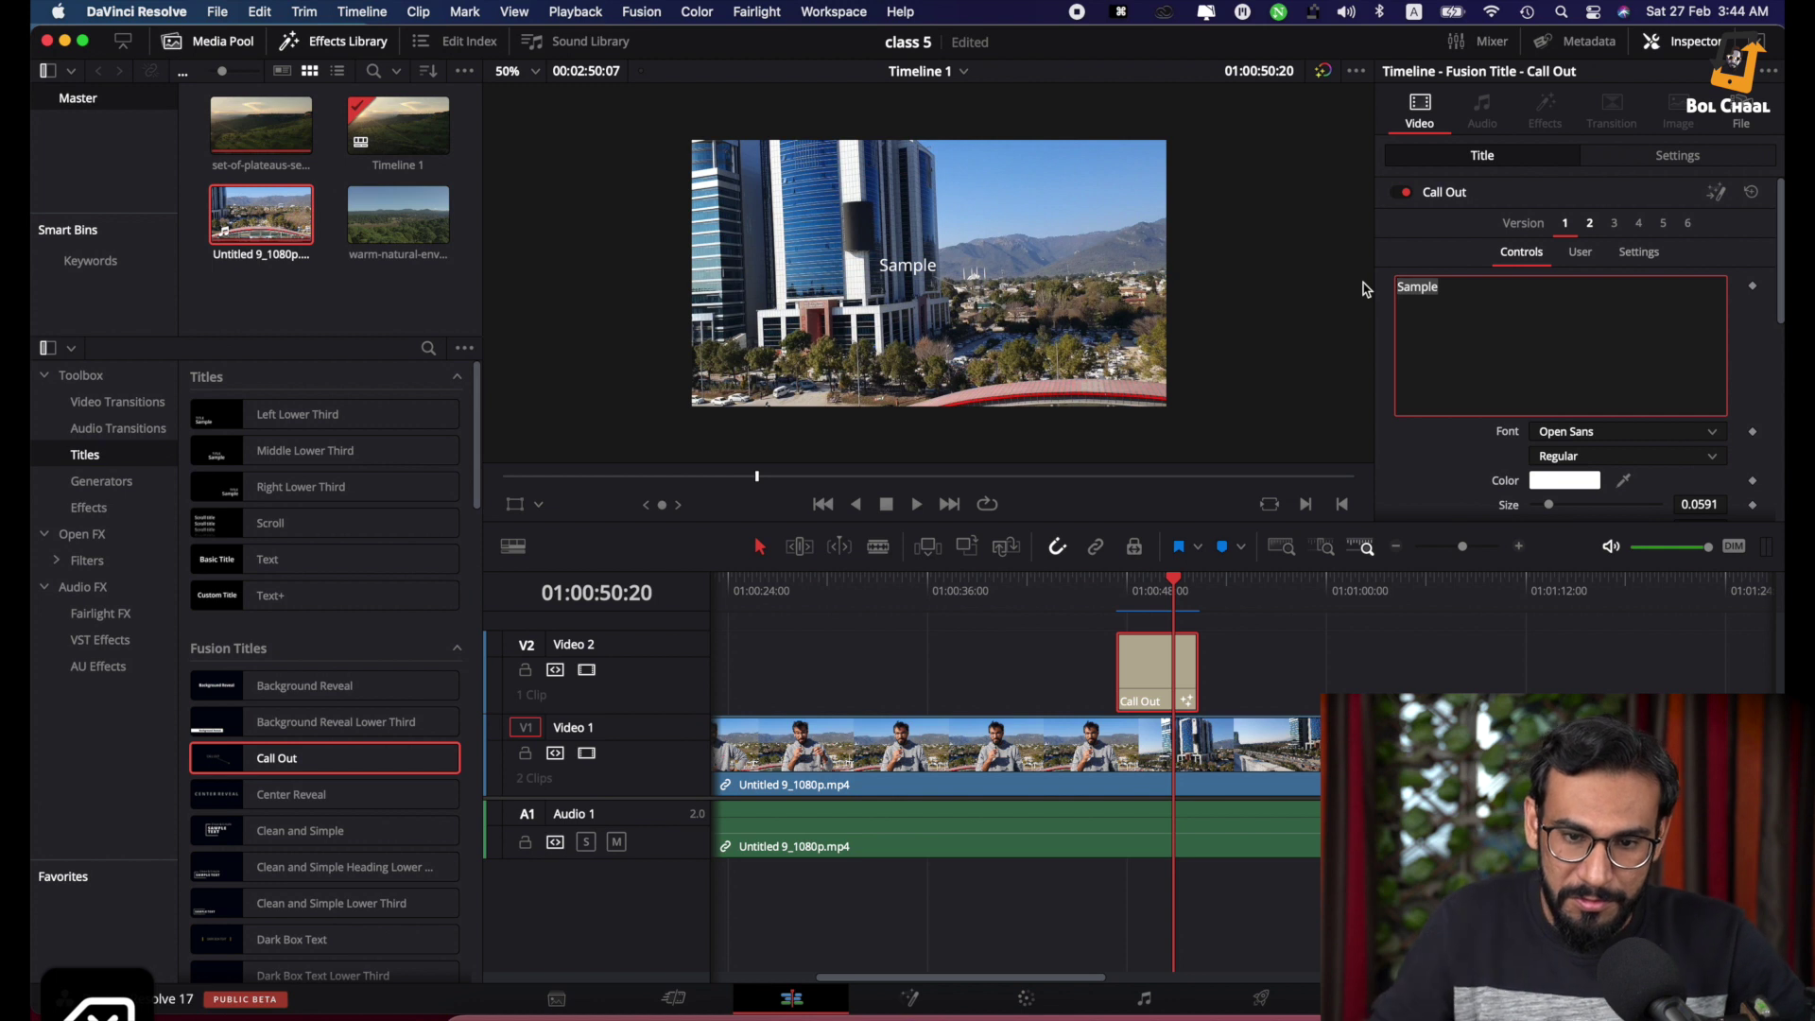
pyautogui.click(1472, 293)
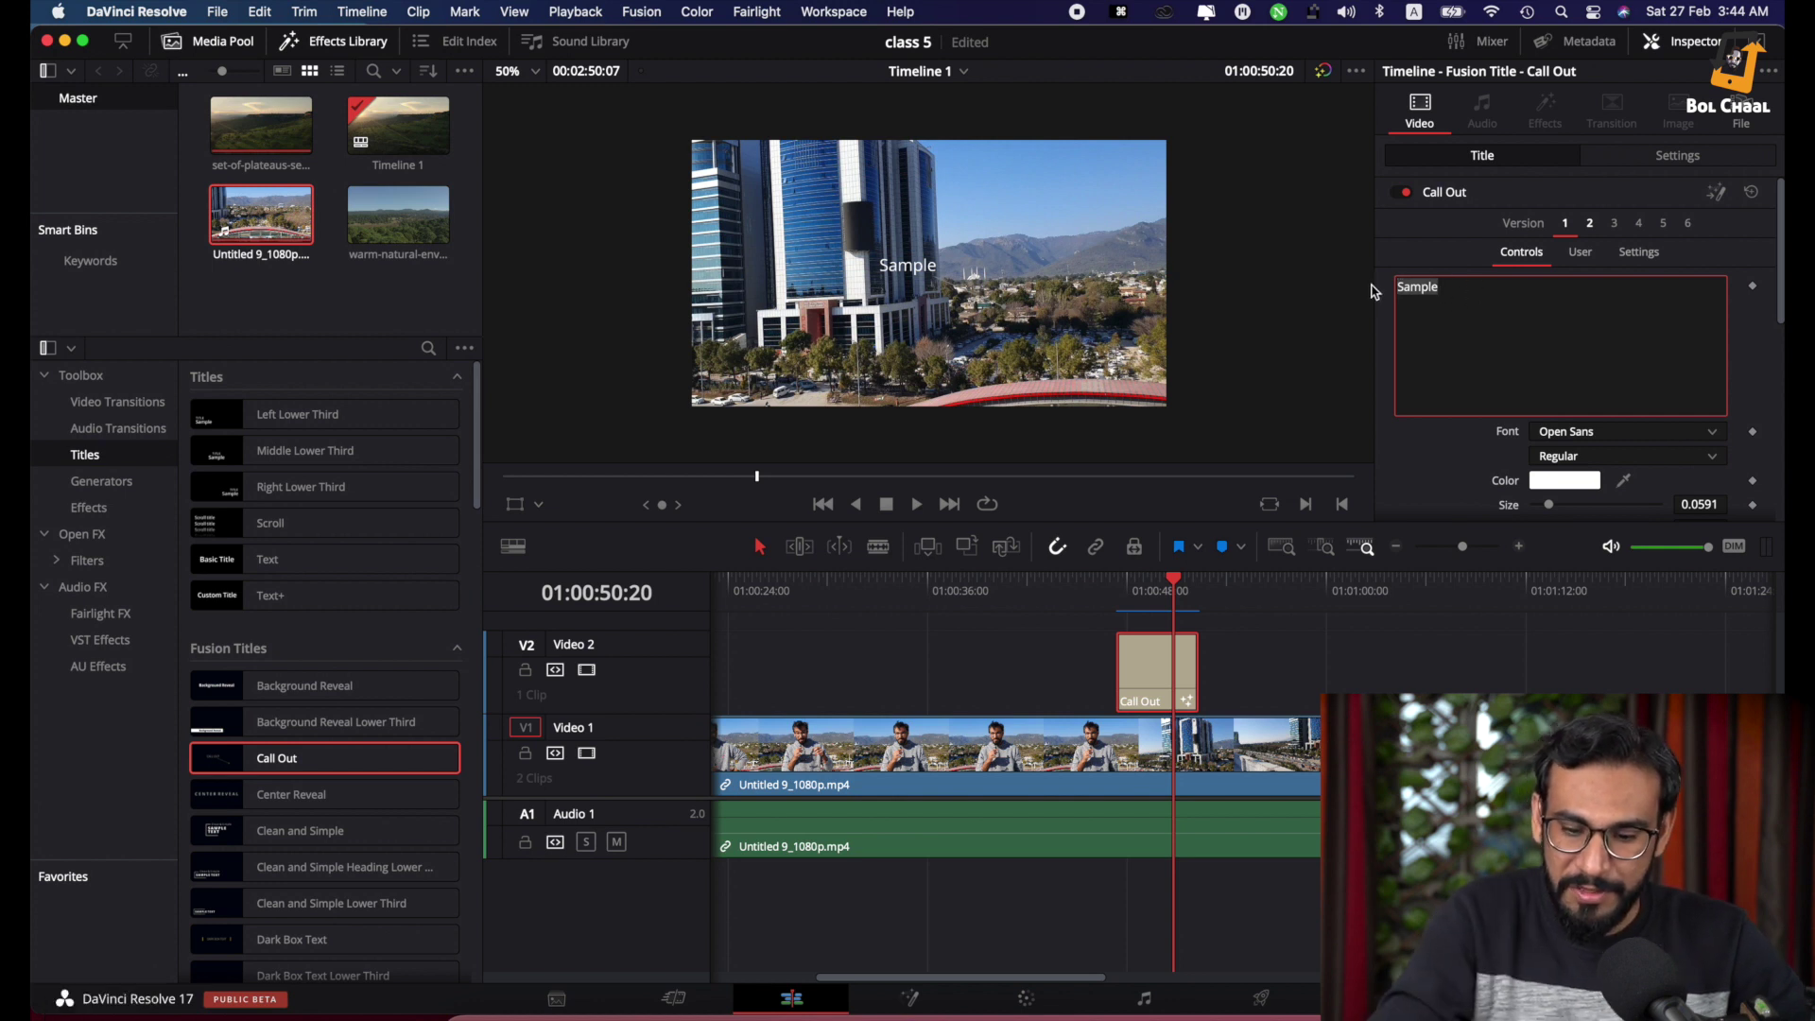
pyautogui.press('BackSpace')
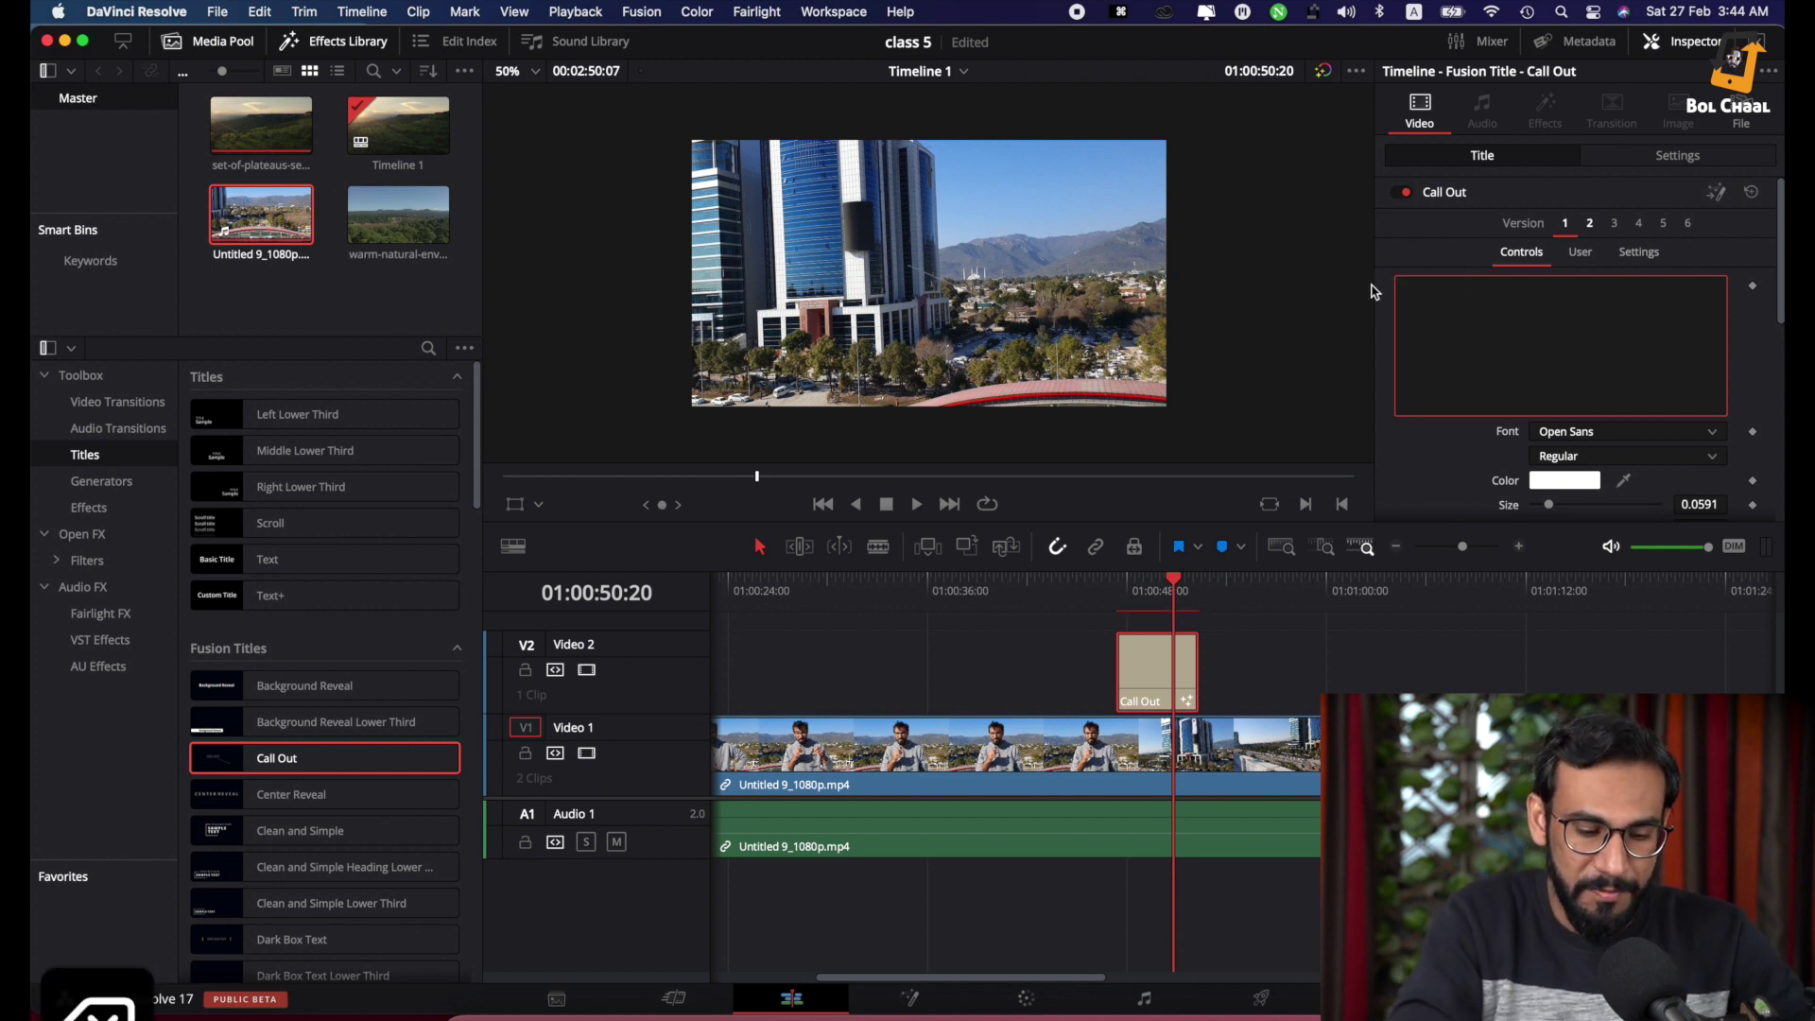
pyautogui.write('Adeel')
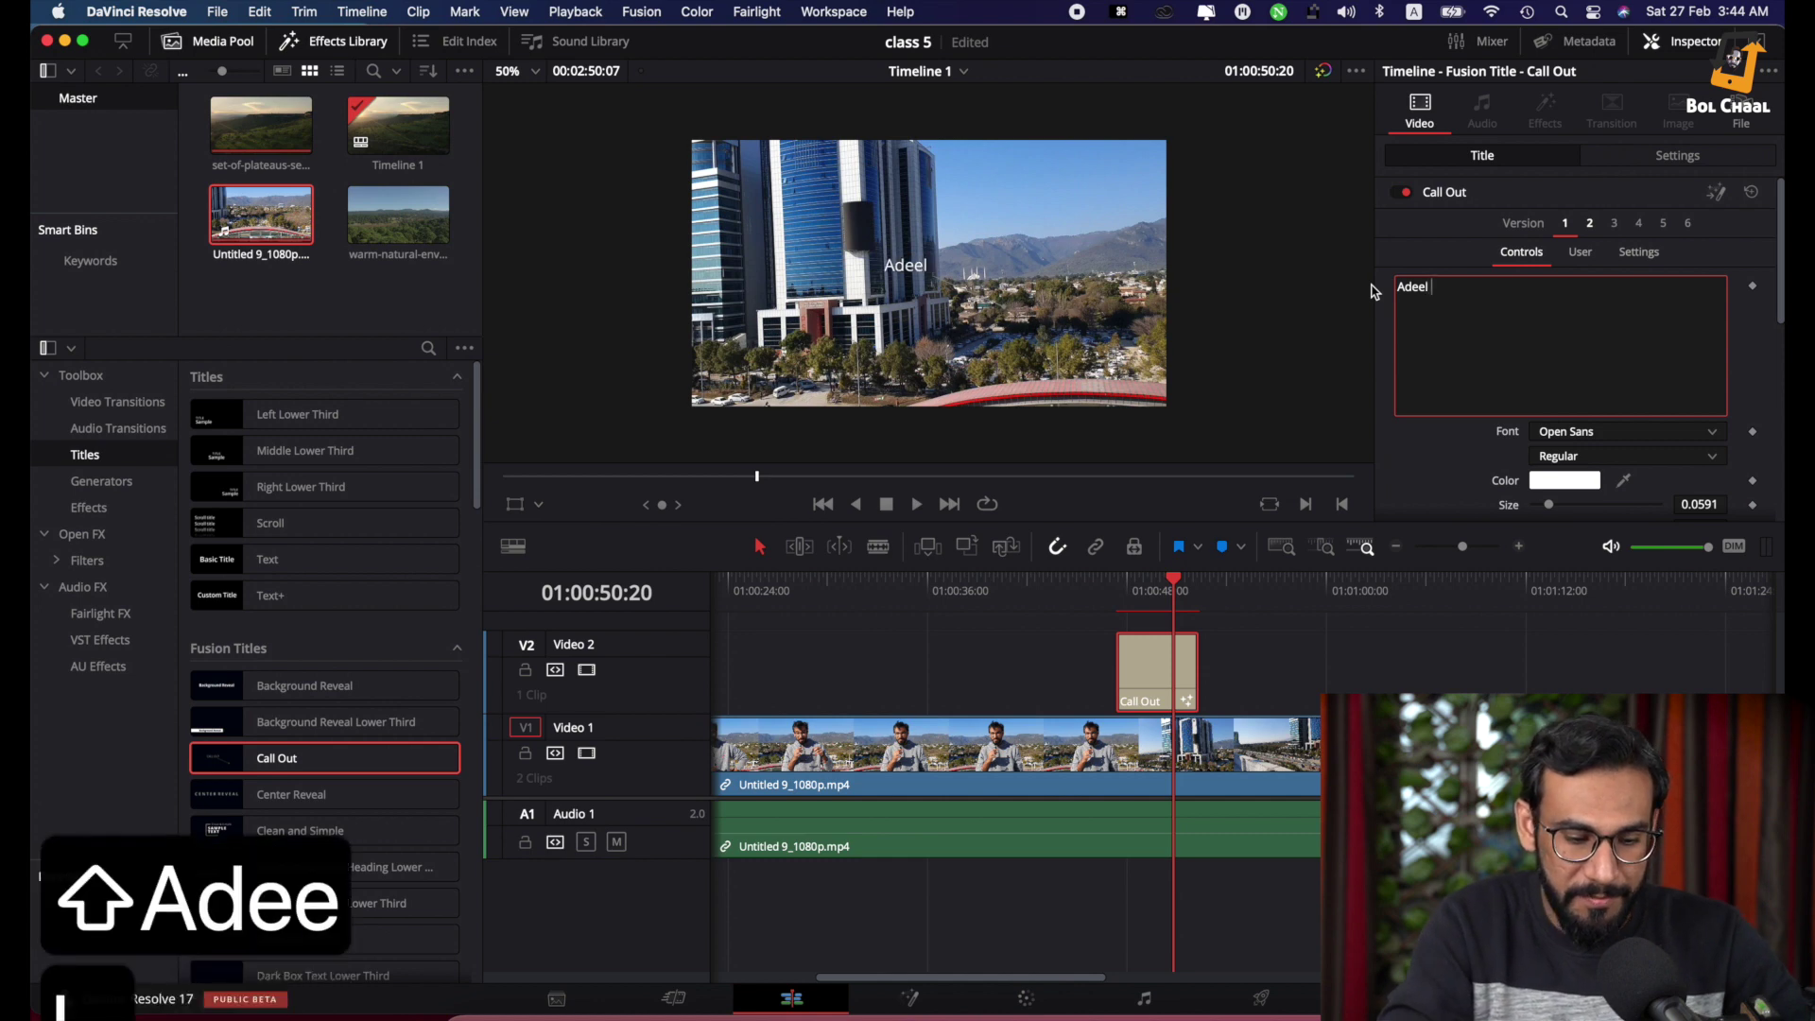
pyautogui.write(' Shahid')
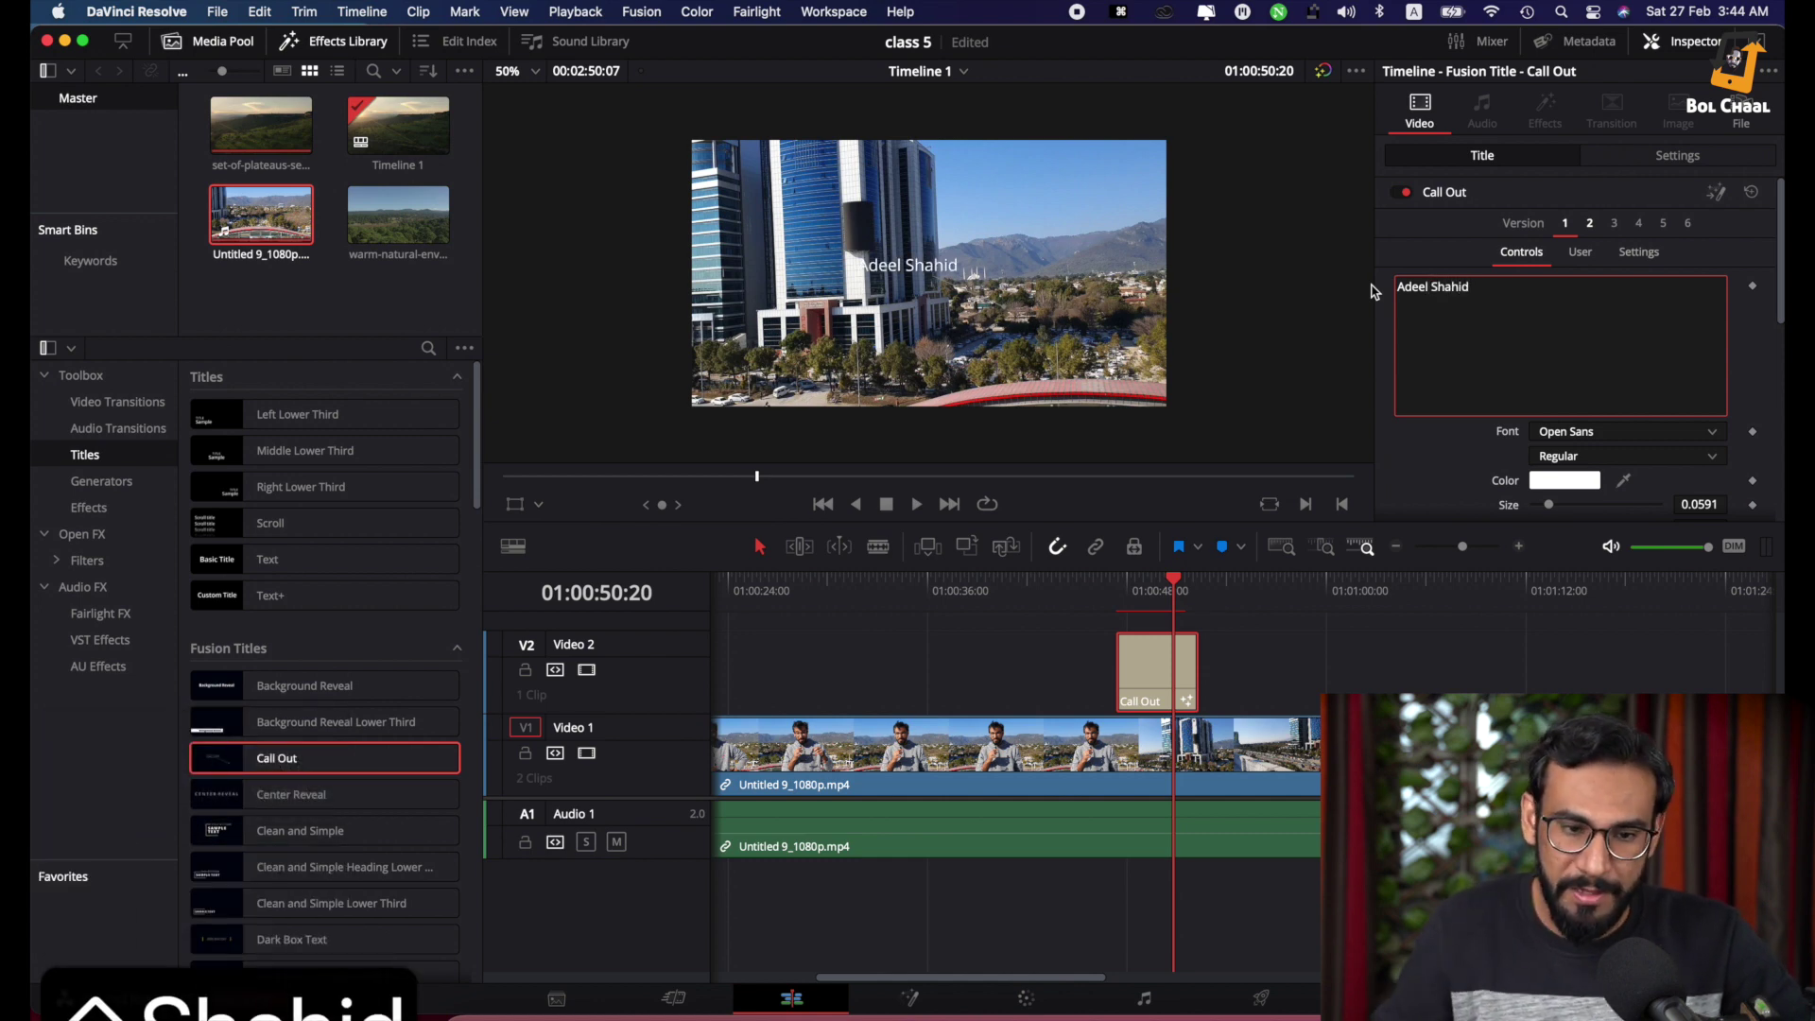
# Set the Call Out title's font to Overdrive Sunset
pyautogui.scroll(5, 889, 272)
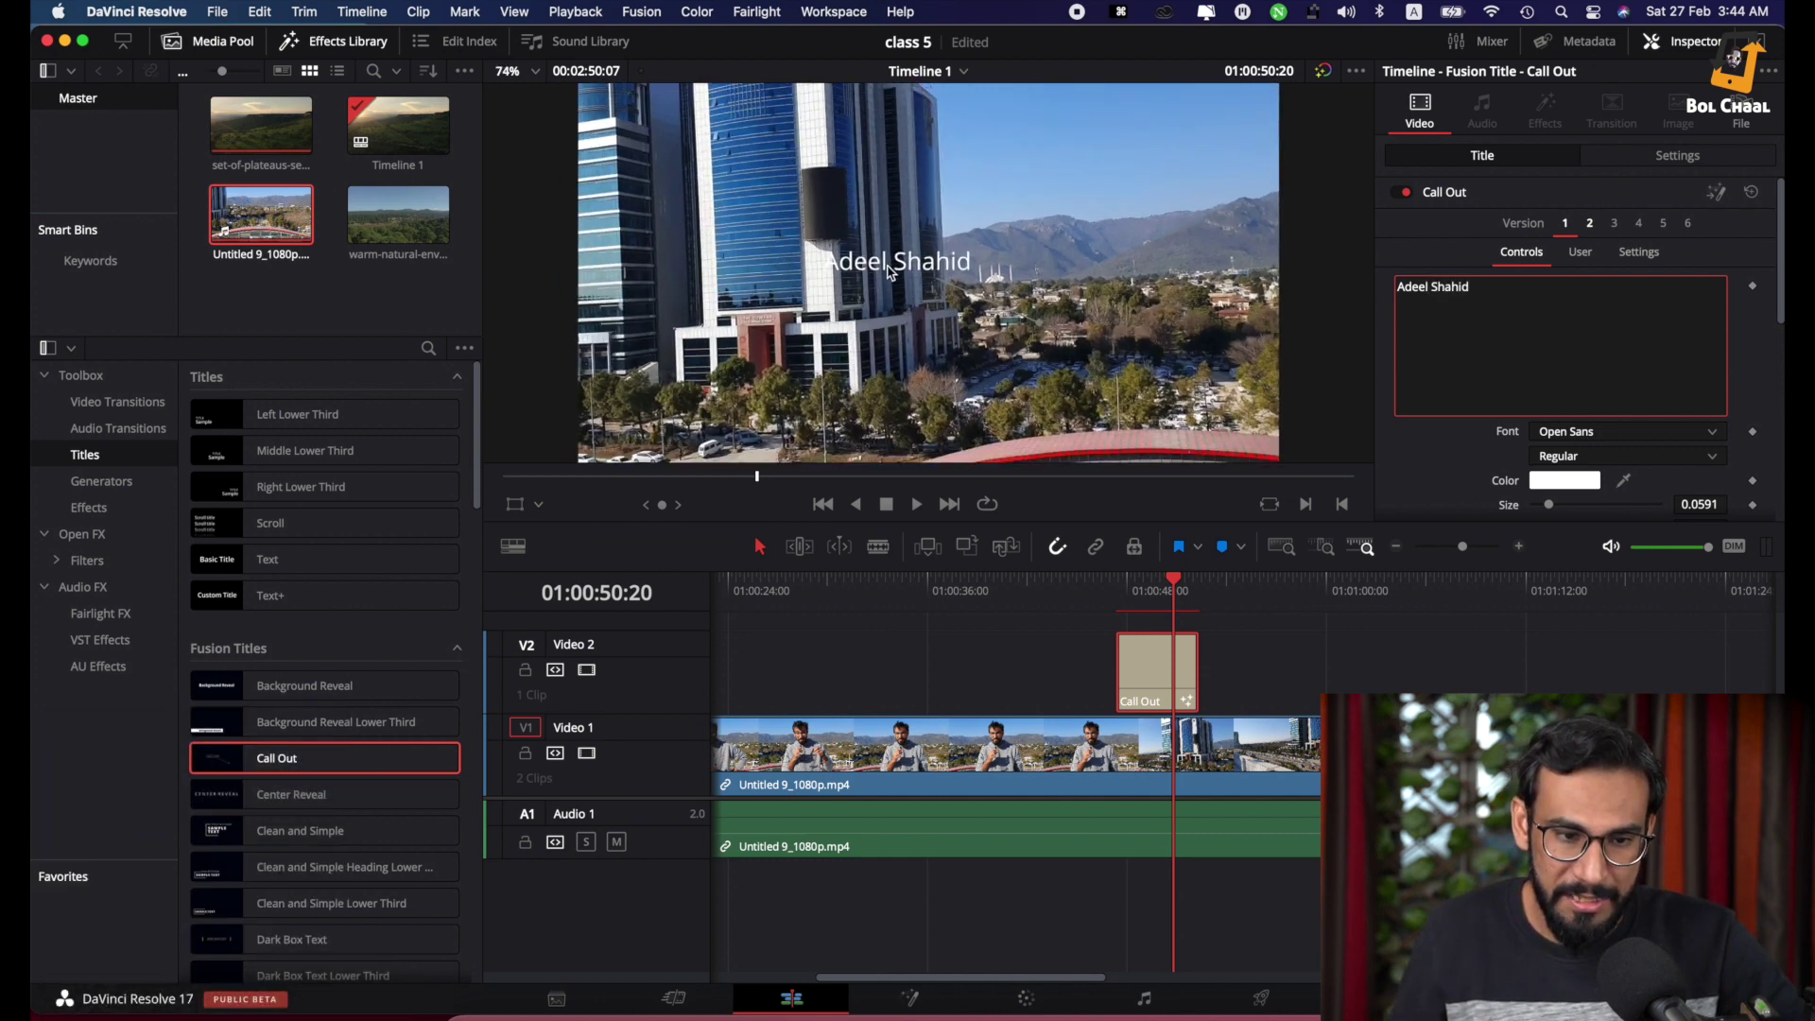
pyautogui.scroll(-1, 888, 272)
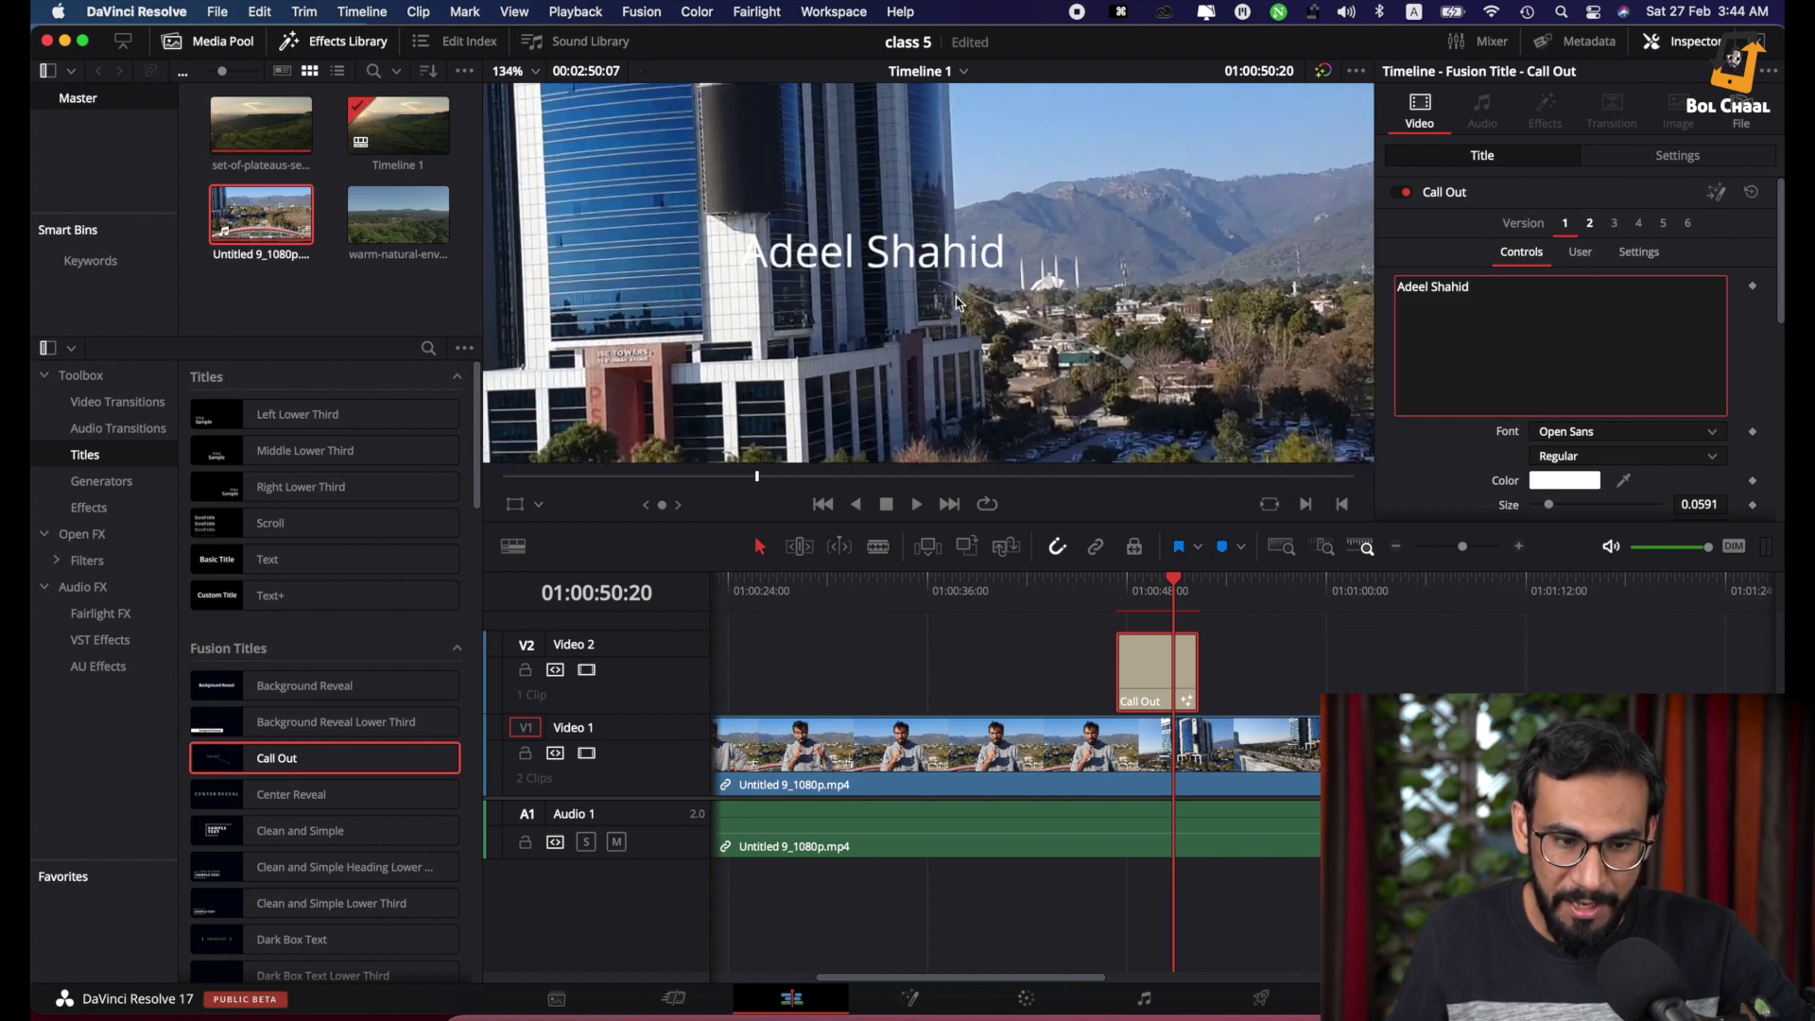
pyautogui.scroll(3, 957, 303)
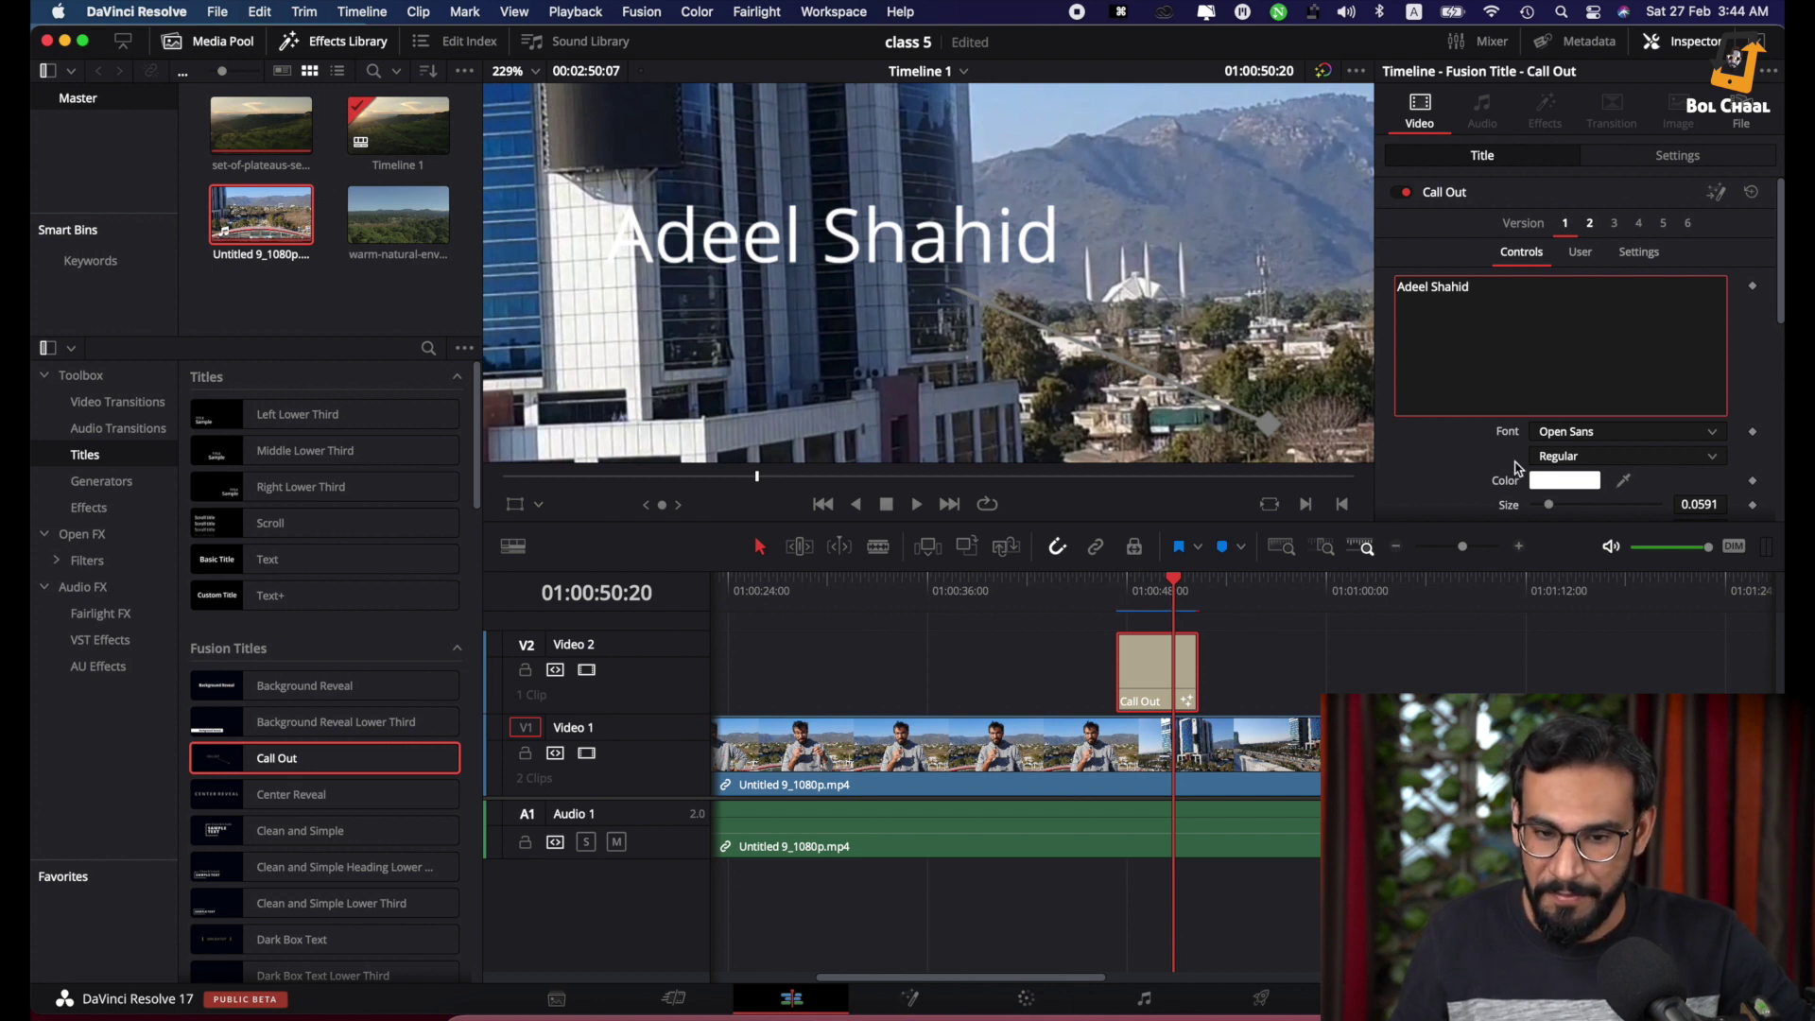
pyautogui.click(1453, 464)
pyautogui.scroll(-2, 1614, 437)
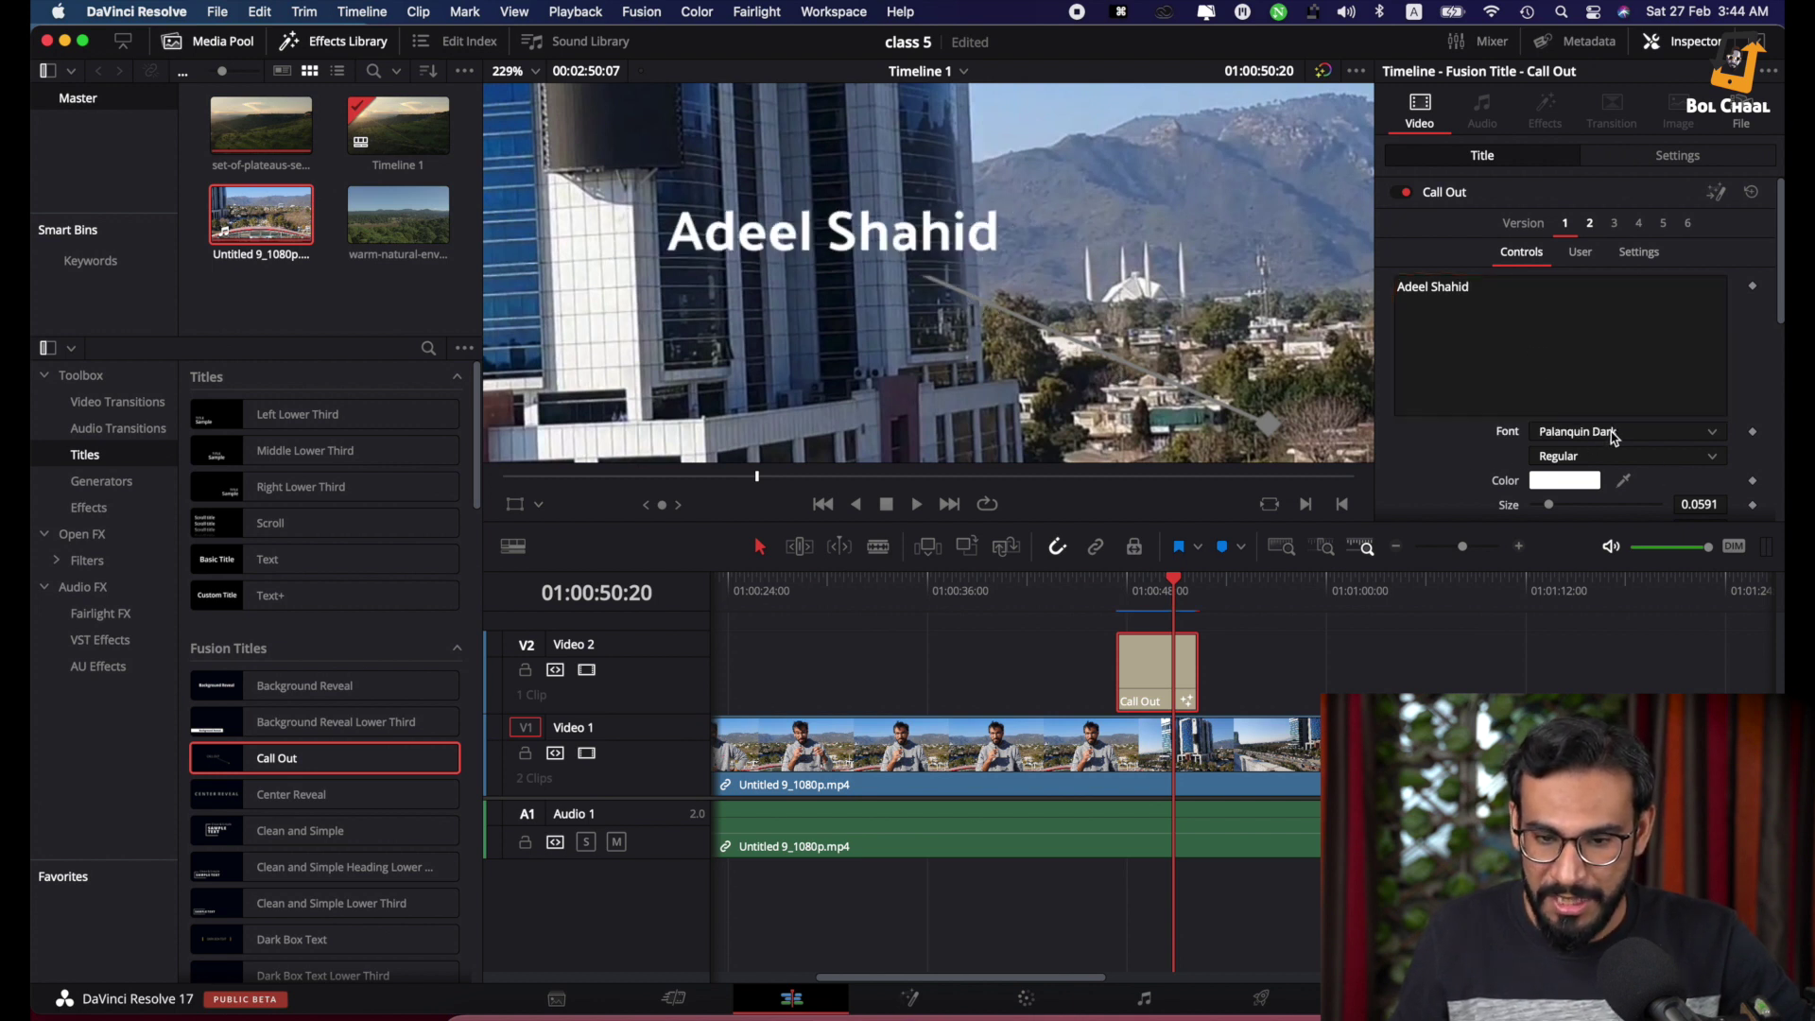
pyautogui.click(1704, 435)
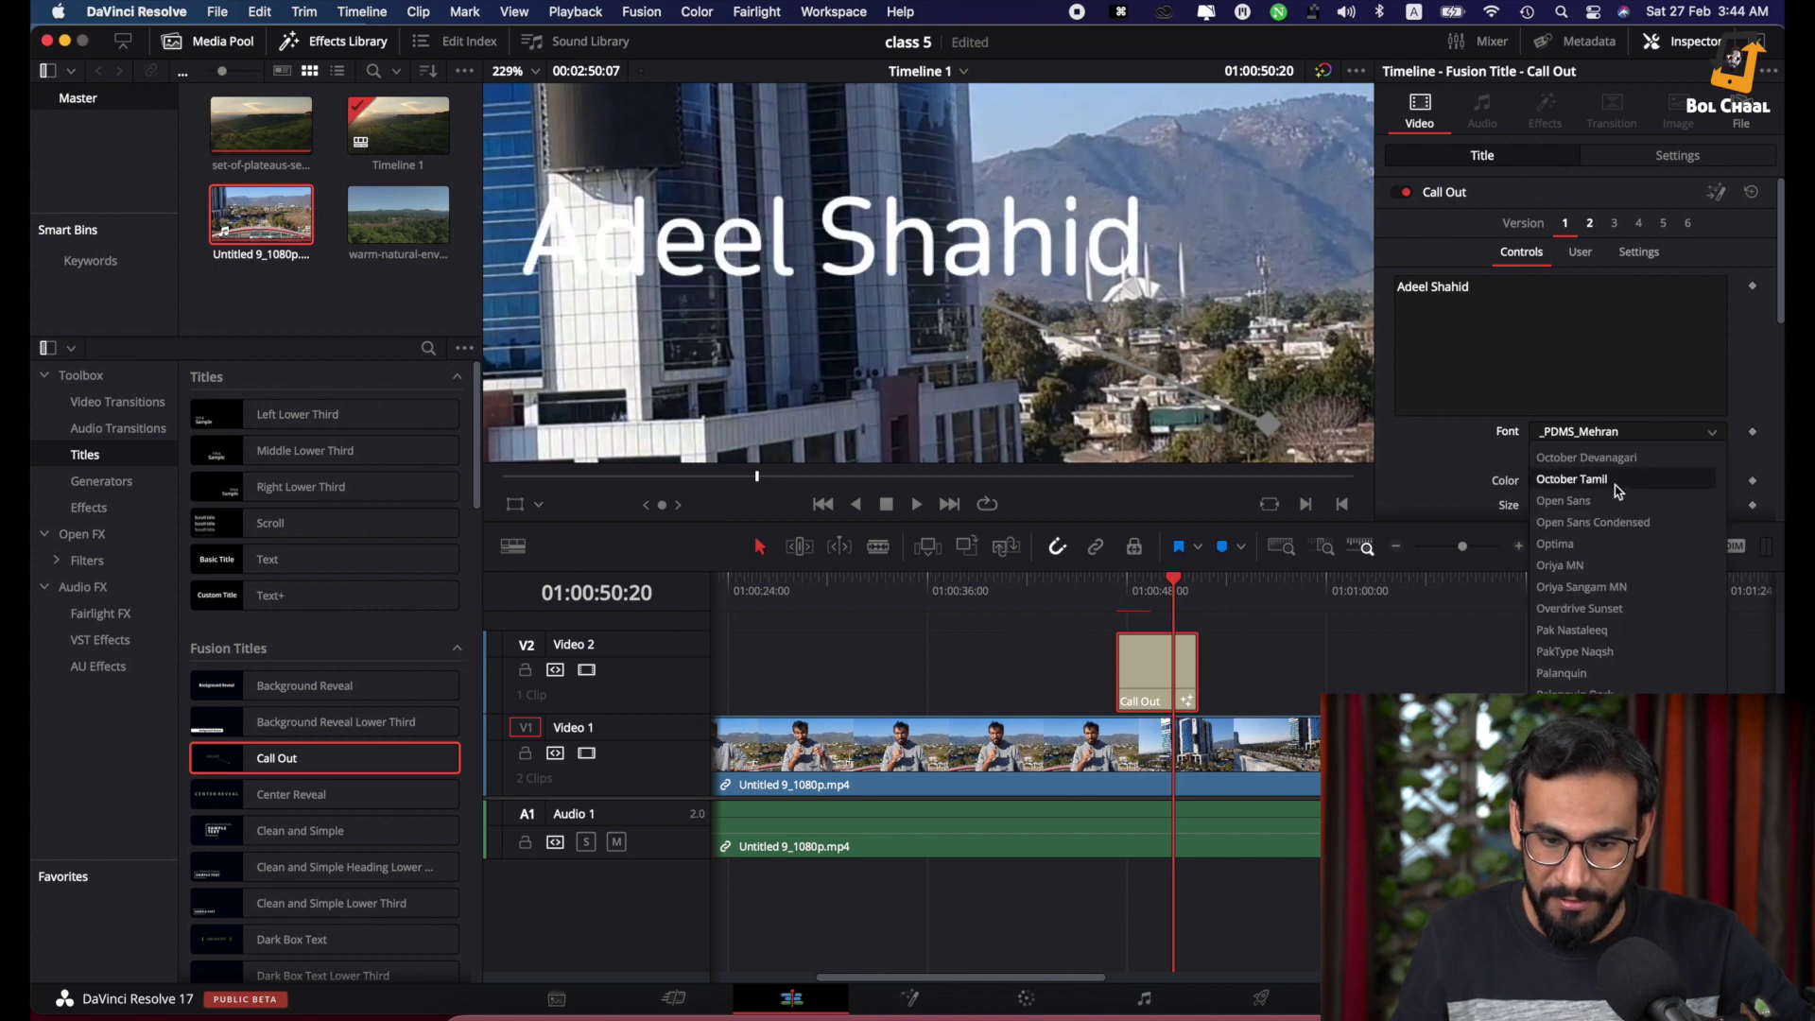
pyautogui.click(1583, 612)
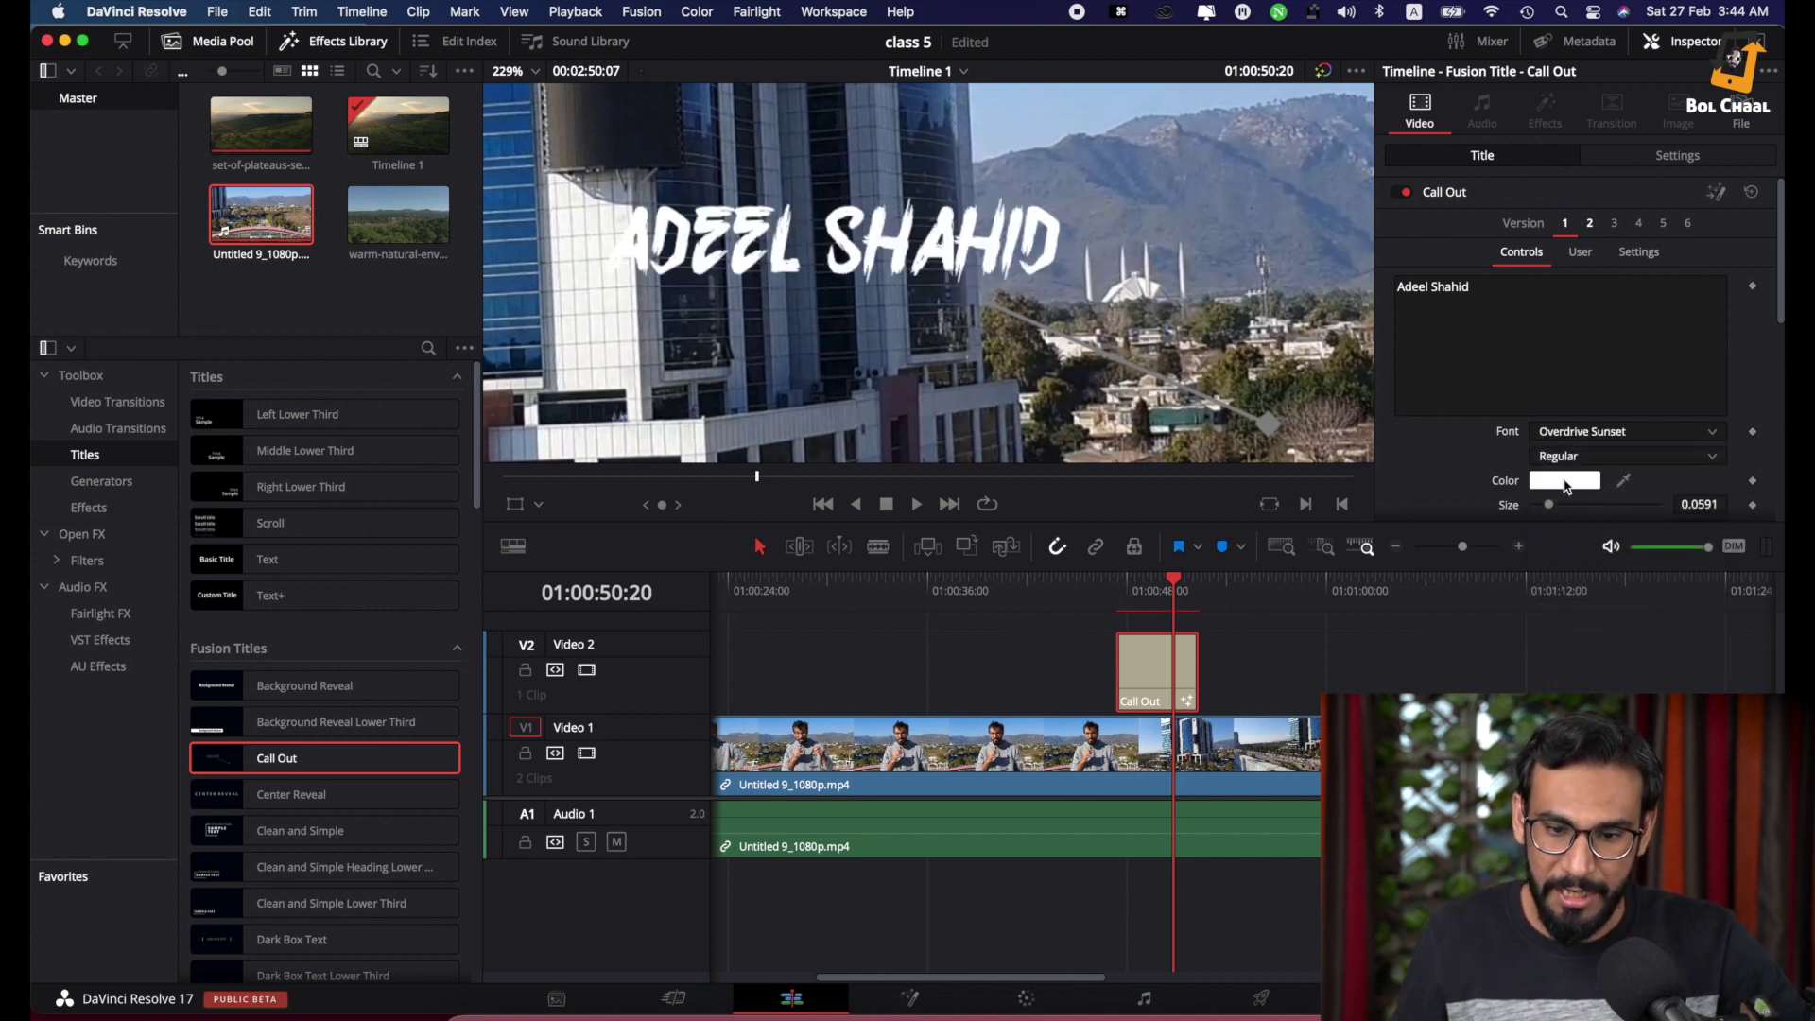
# Color the Call Out text orange-red and reduce its size to 0.0433
pyautogui.click(1564, 481)
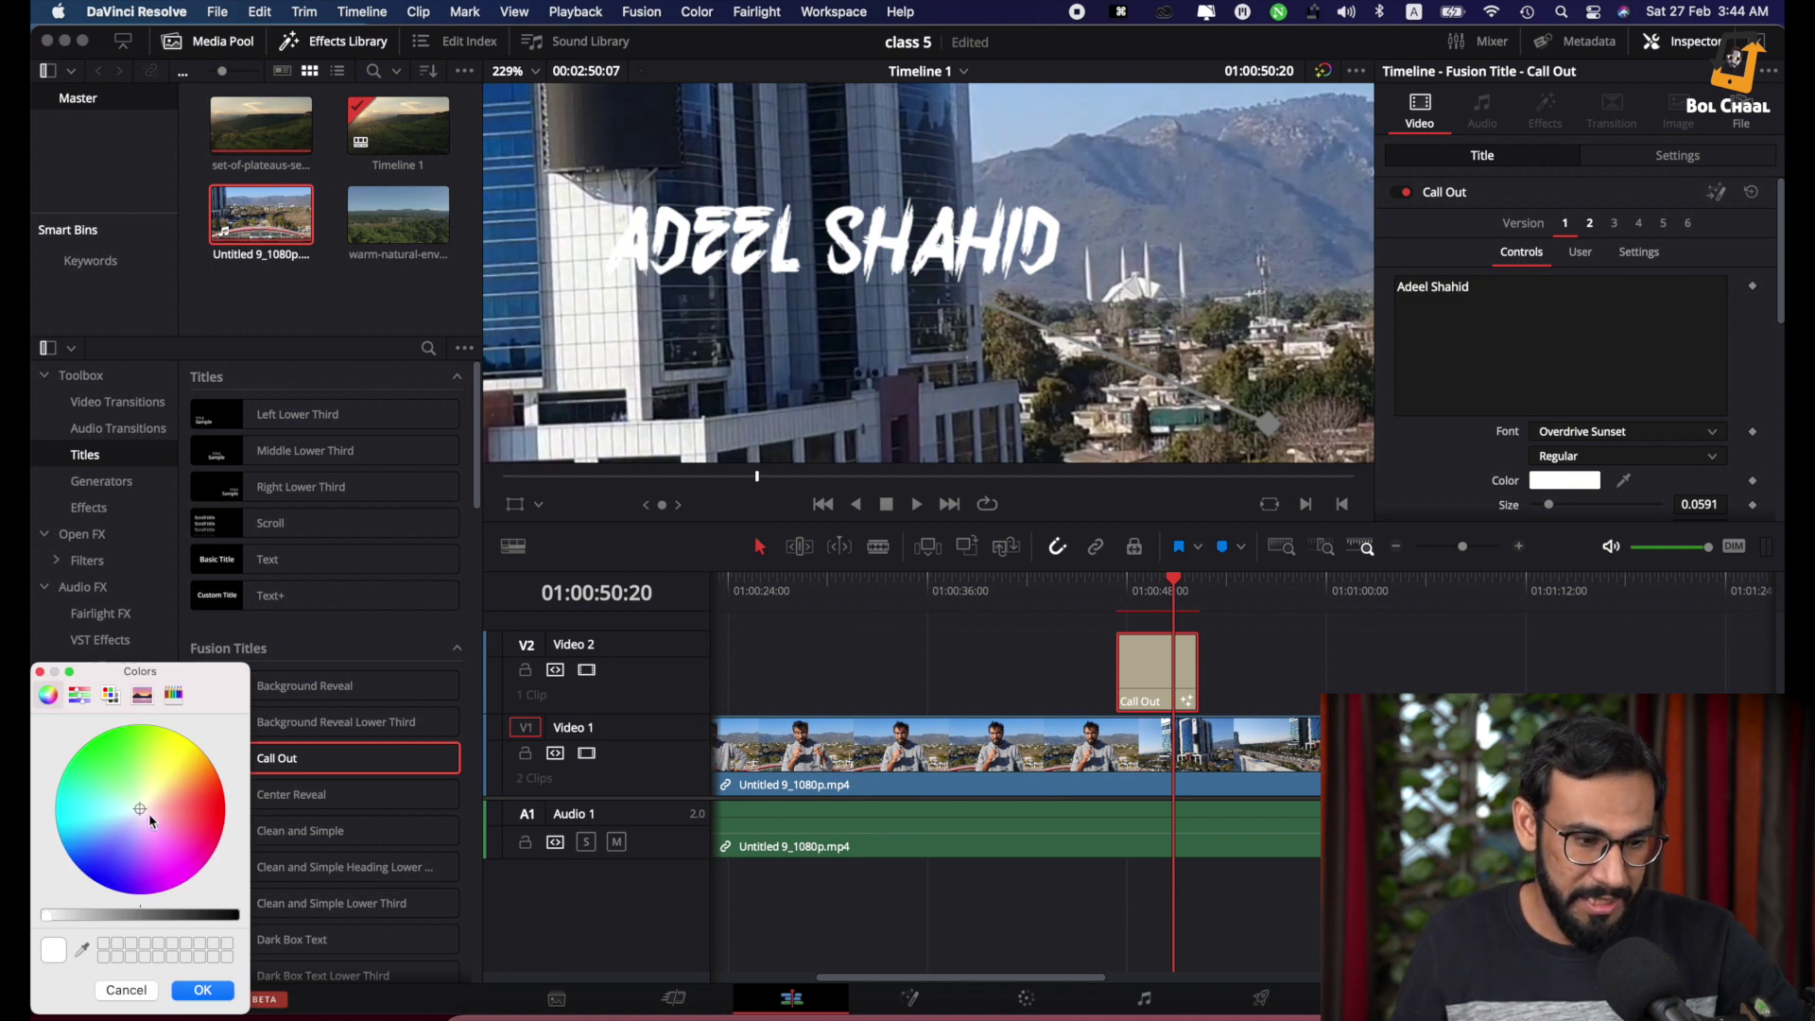
pyautogui.moveTo(141, 815); pyautogui.dragTo(204, 796)
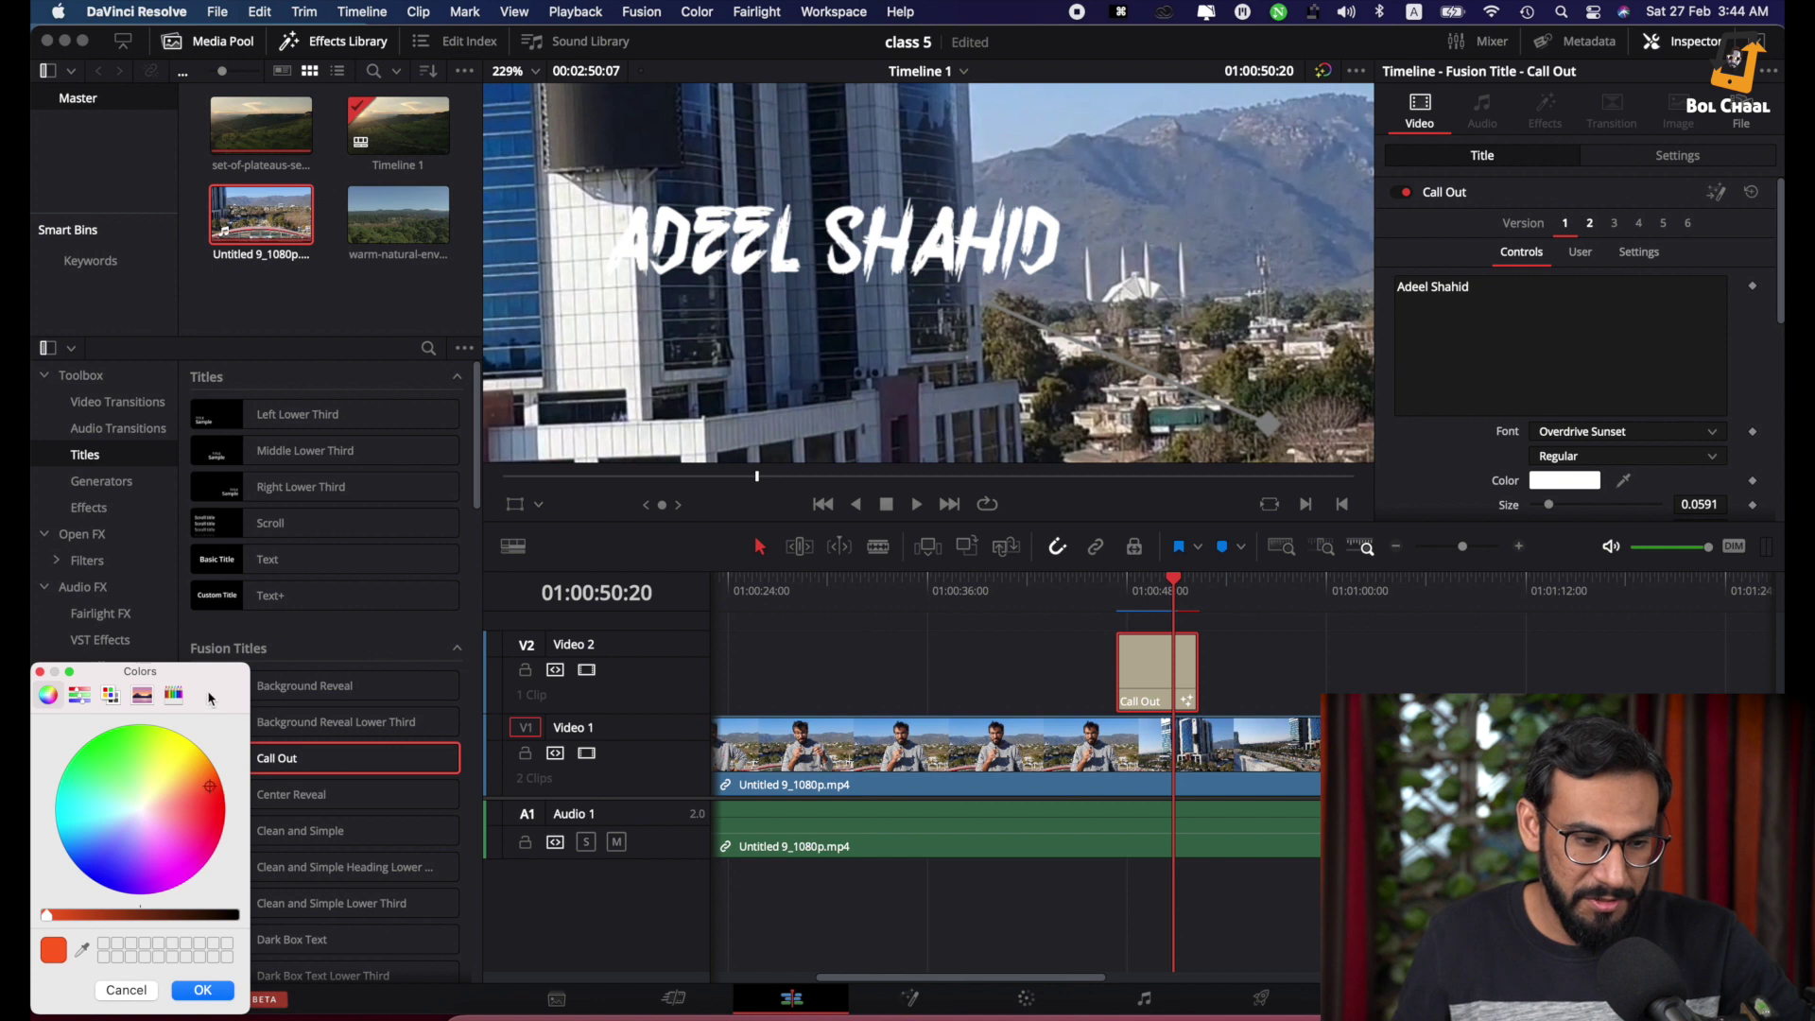
pyautogui.moveTo(209, 685); pyautogui.dragTo(214, 580)
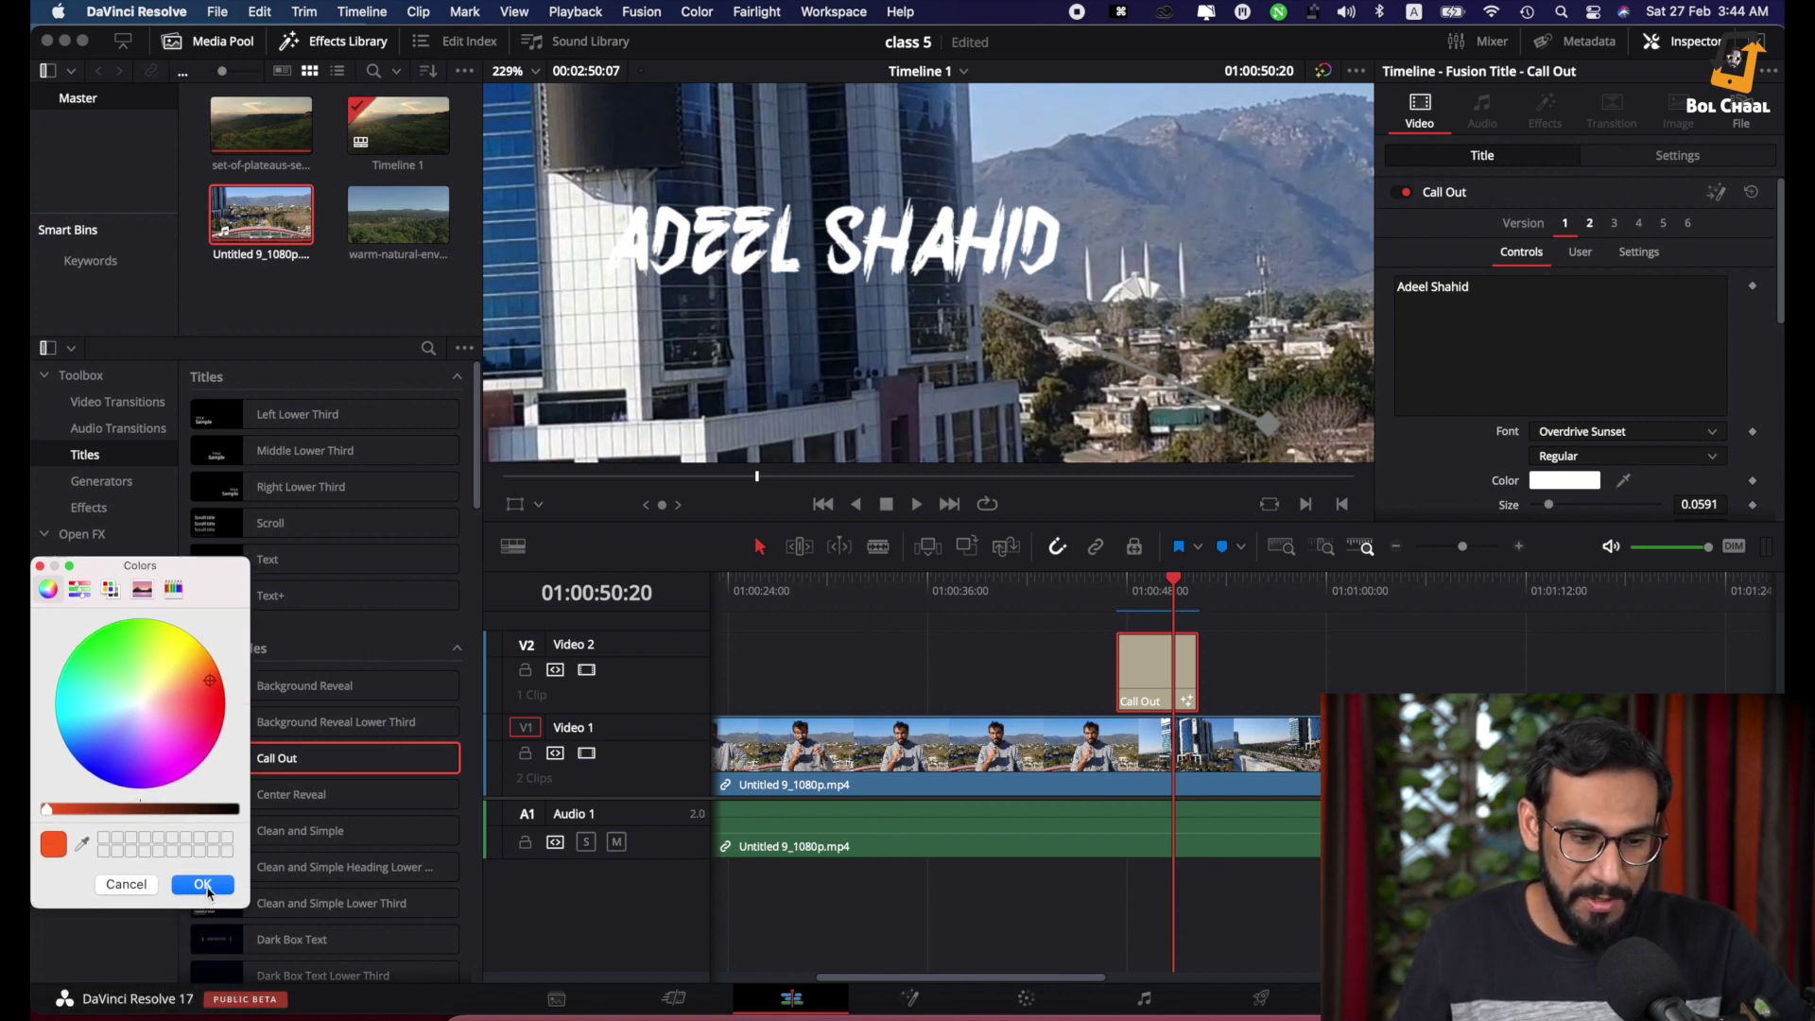
pyautogui.click(204, 886)
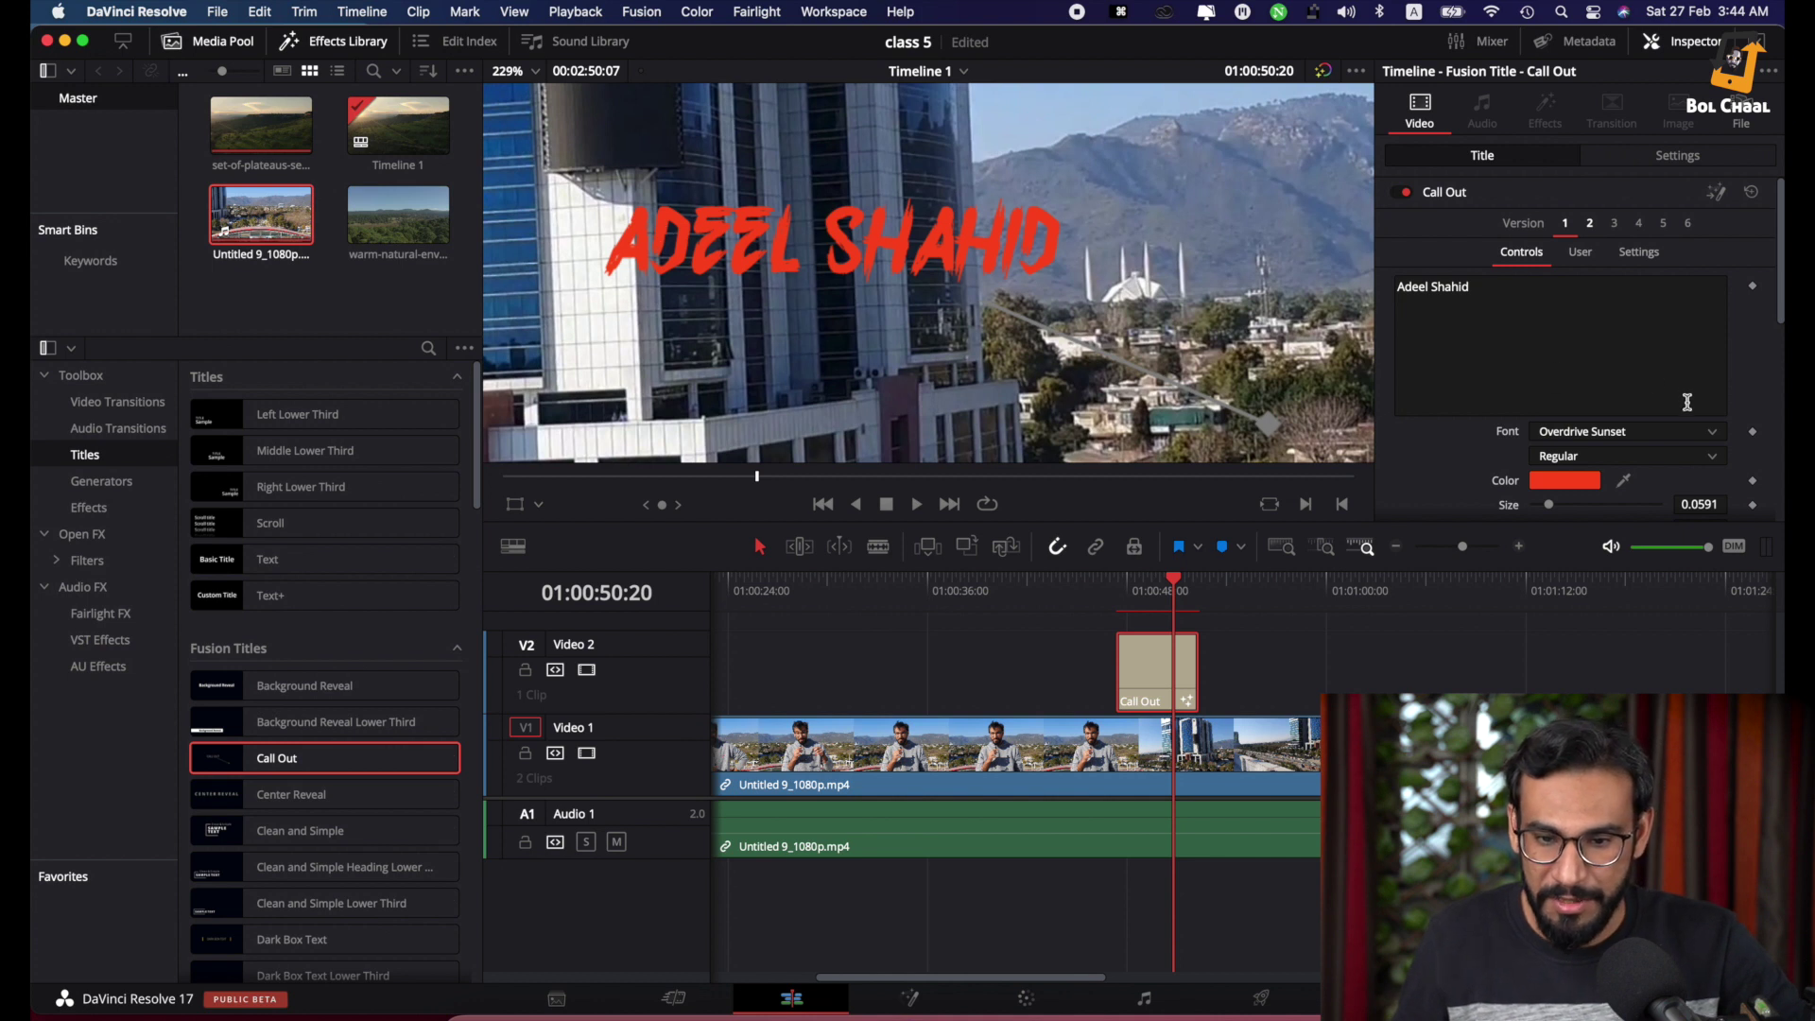
pyautogui.moveTo(1552, 511); pyautogui.dragTo(1550, 510)
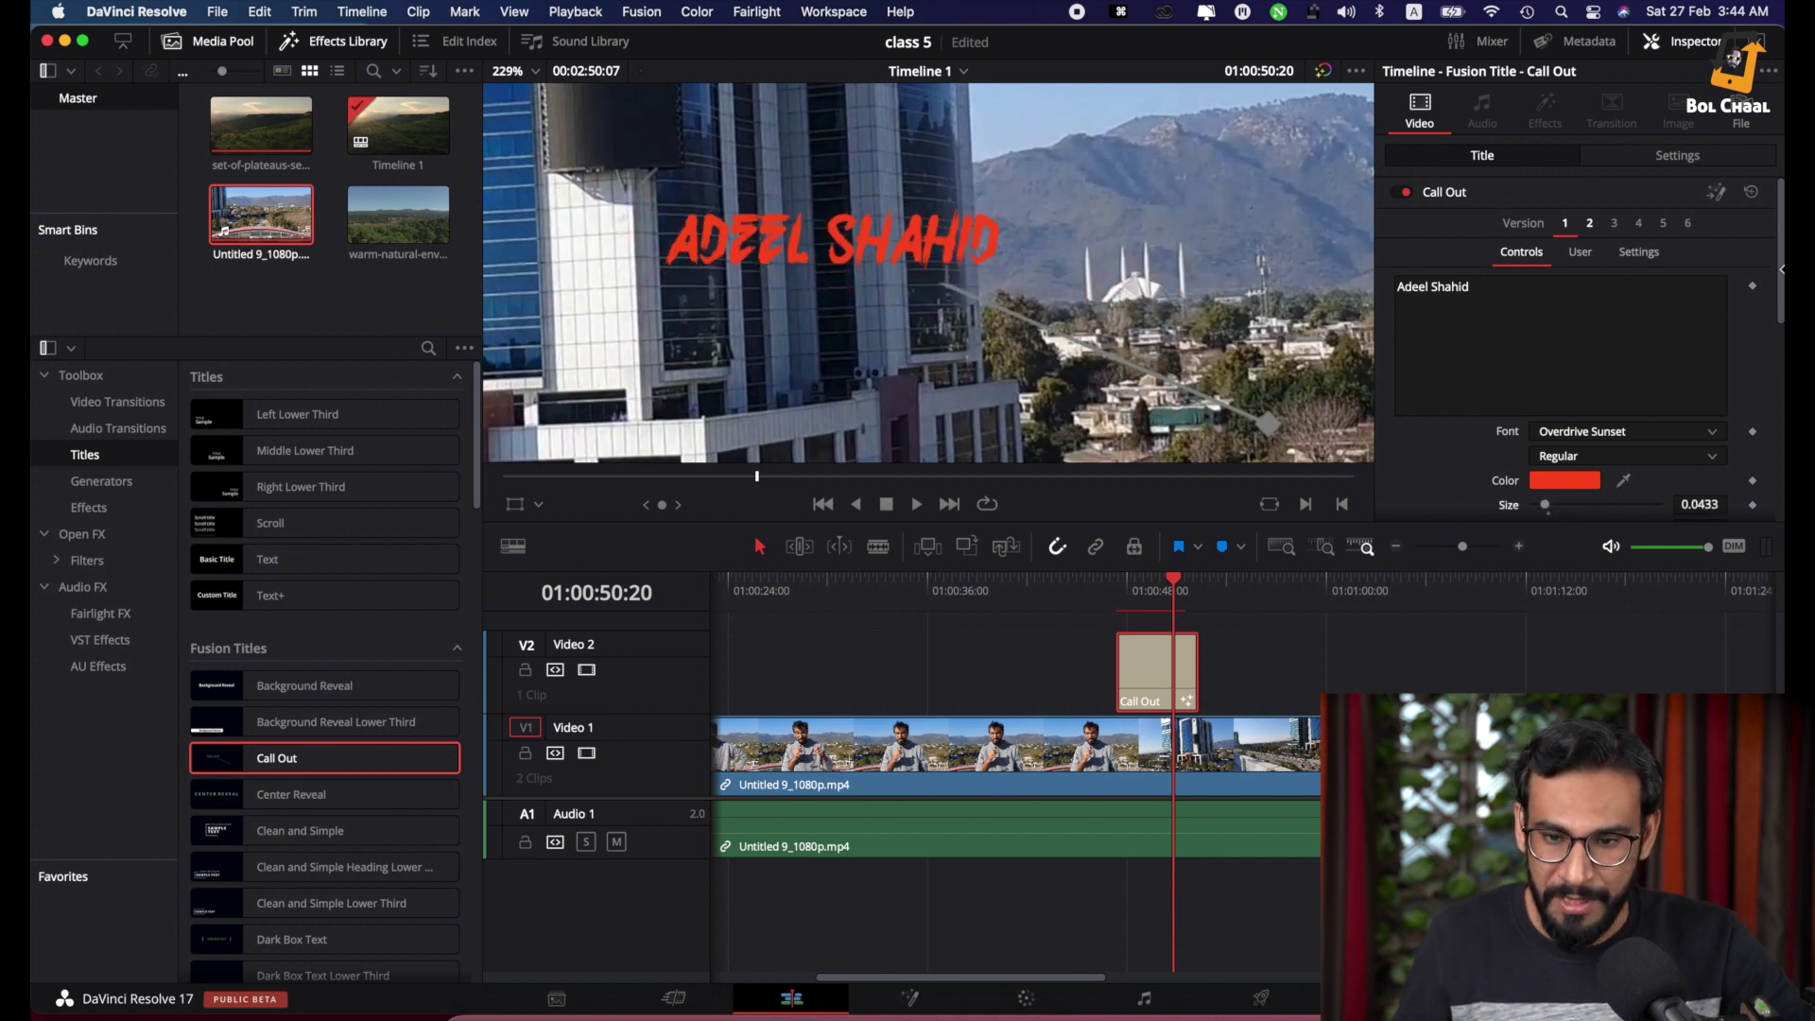
# Examine the Call Out title's spacing, anchor, text position, line position and line color settings, and check its look in the frame
pyautogui.scroll(-5, 1599, 389)
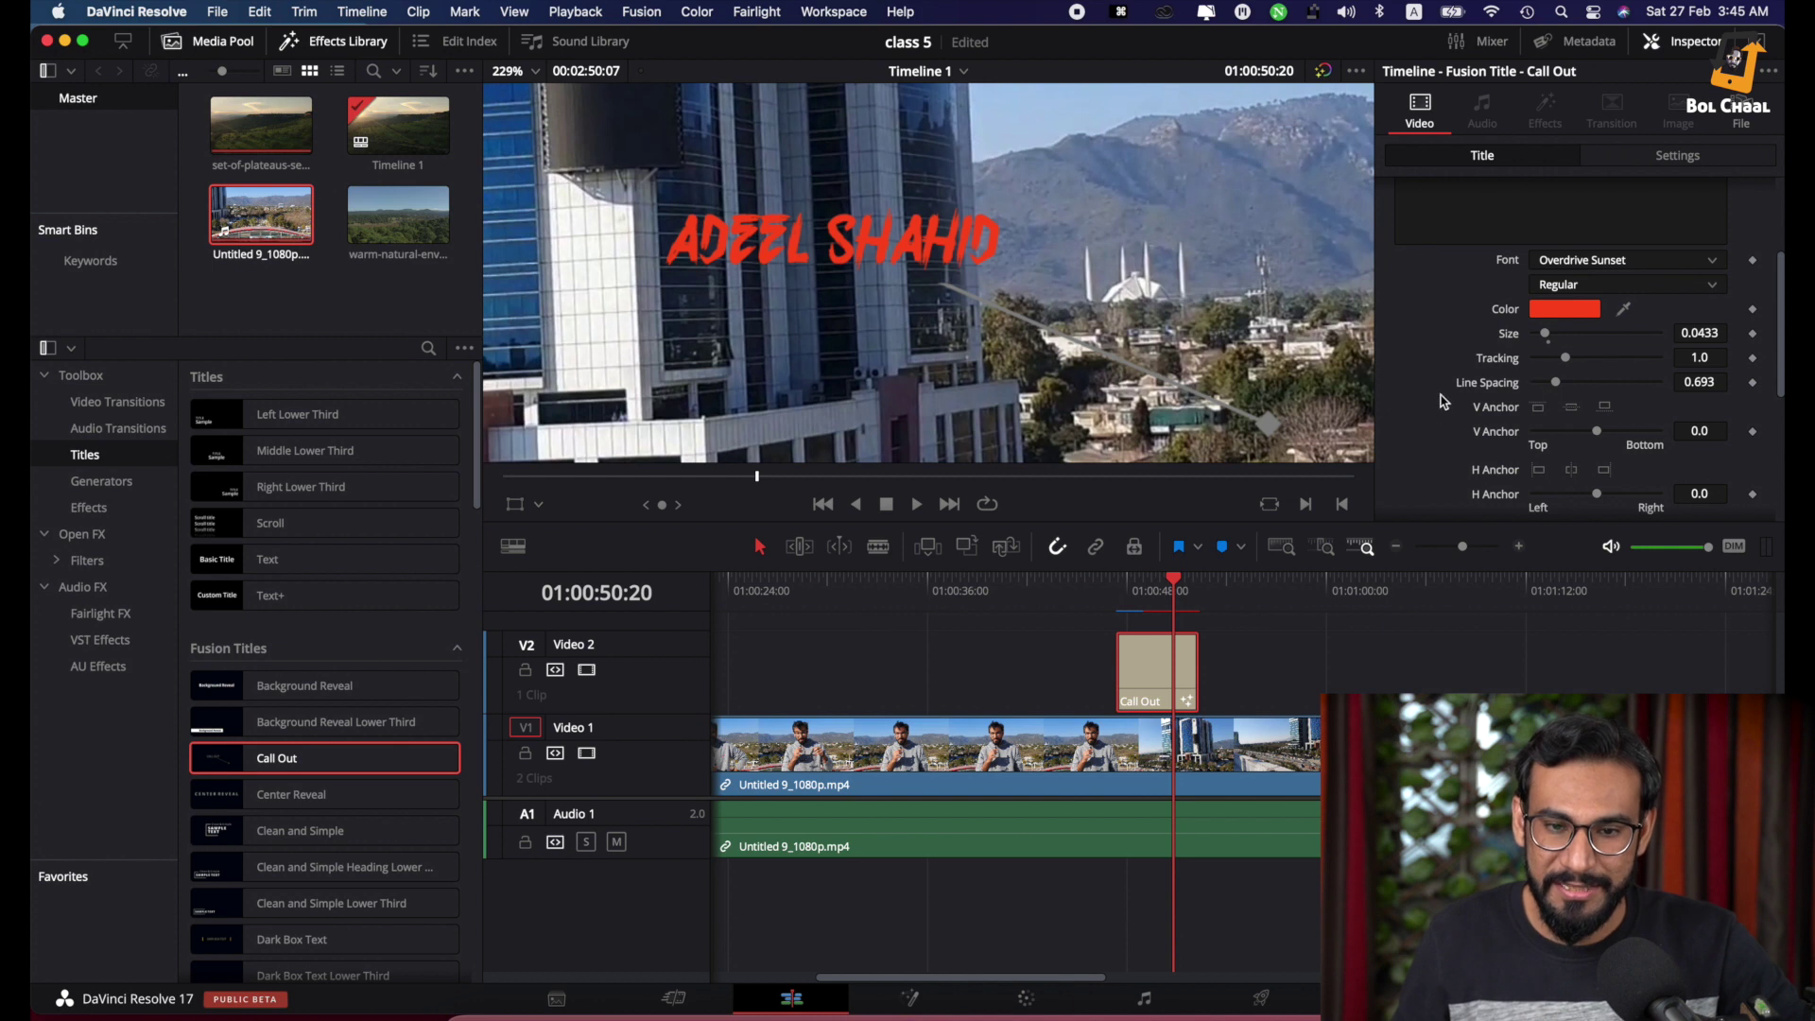
pyautogui.scroll(-4, 1472, 288)
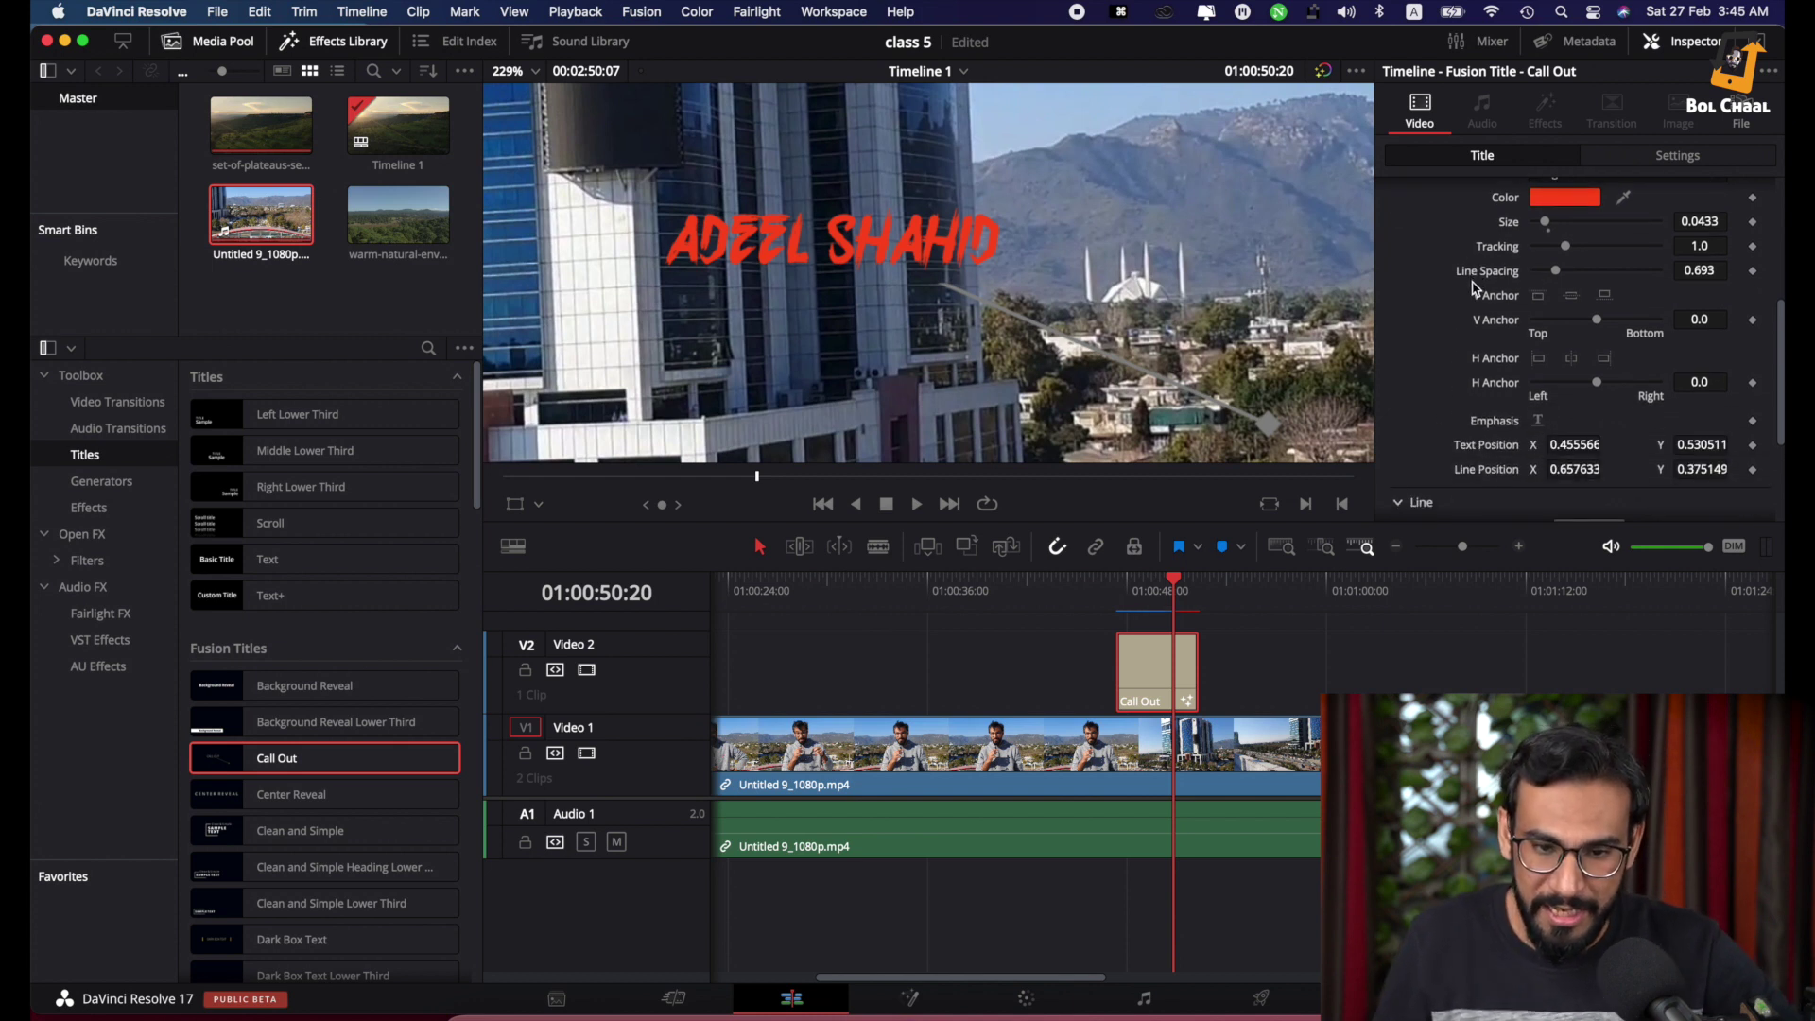
pyautogui.scroll(-1, 1471, 289)
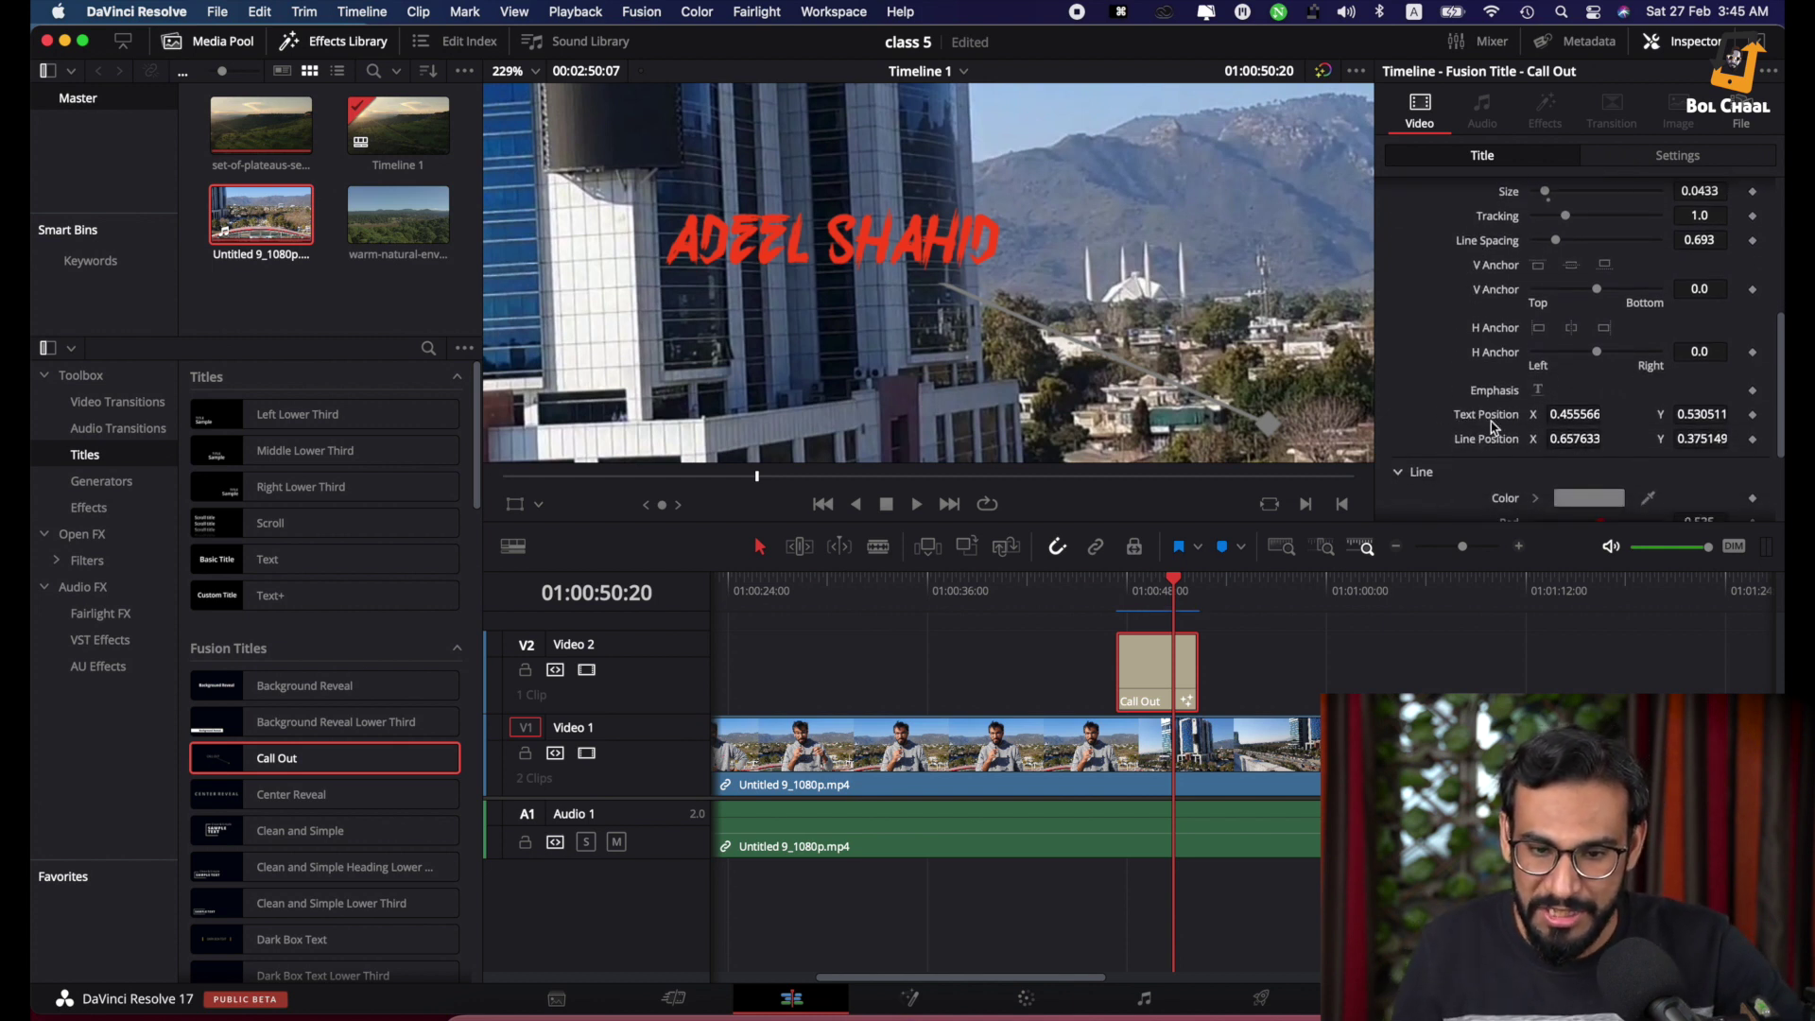
pyautogui.scroll(-4, 1492, 428)
pyautogui.scroll(1, 1479, 397)
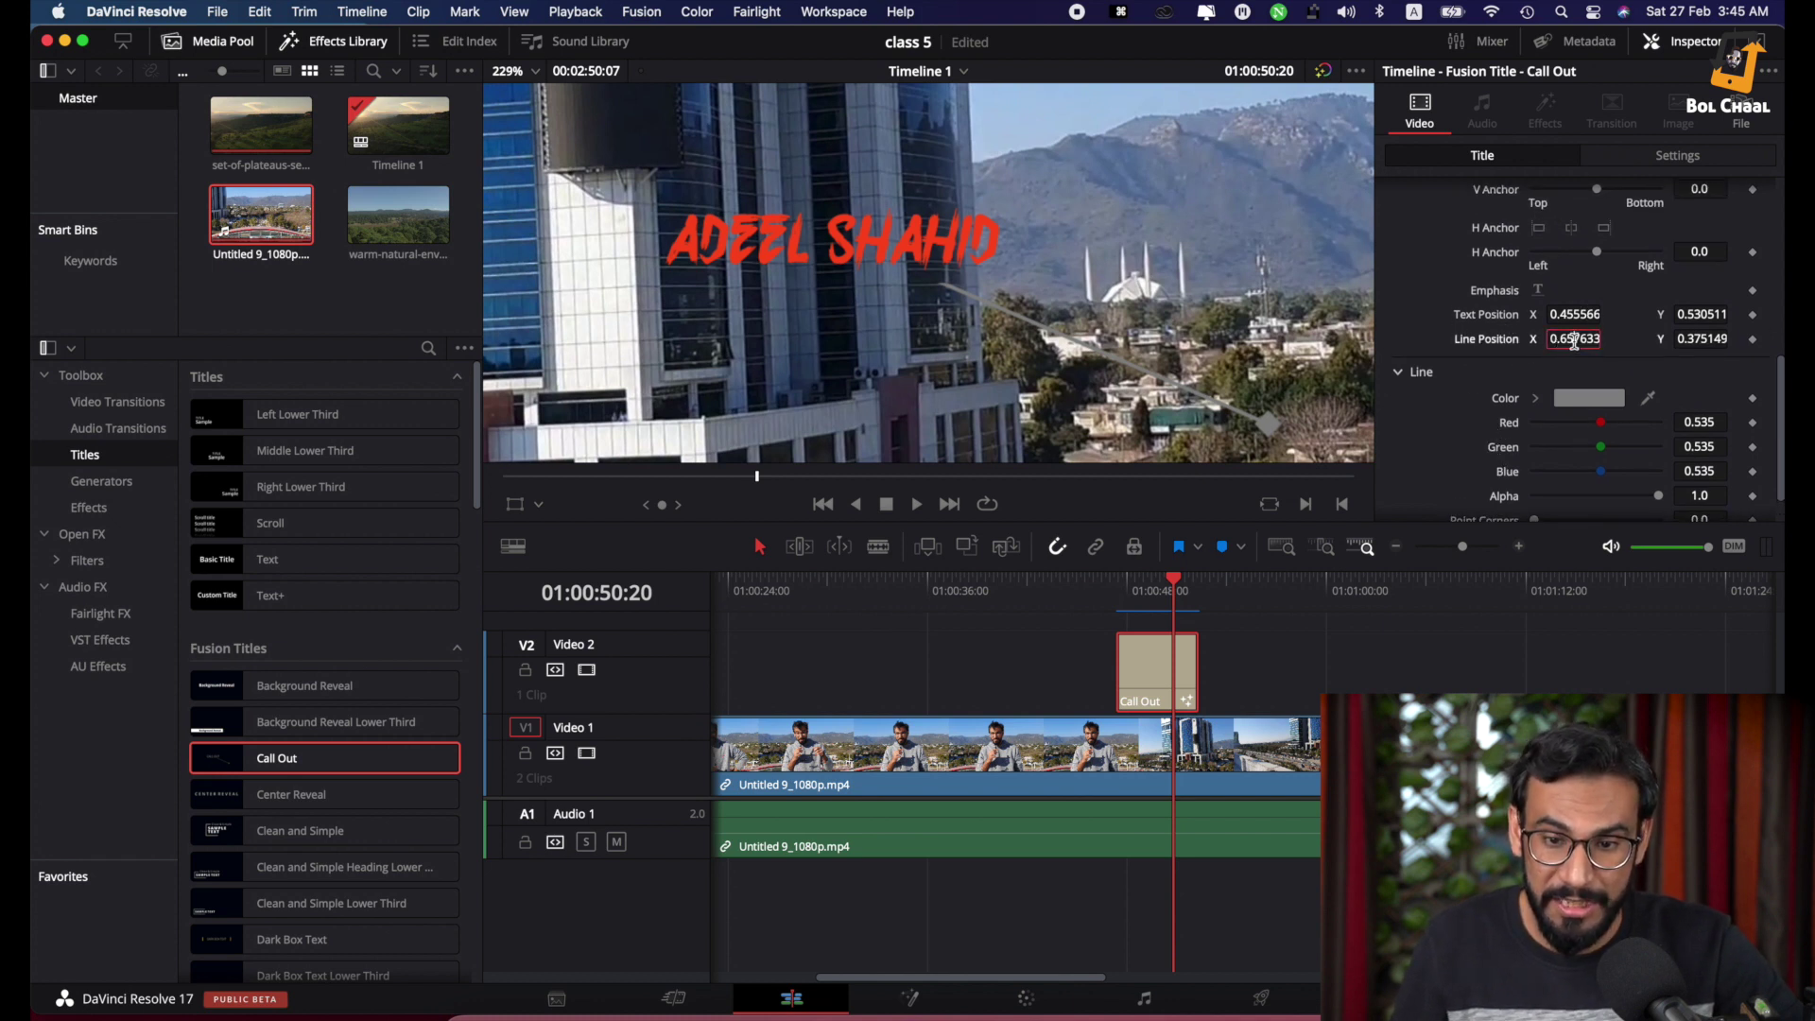
pyautogui.scroll(2, 1574, 342)
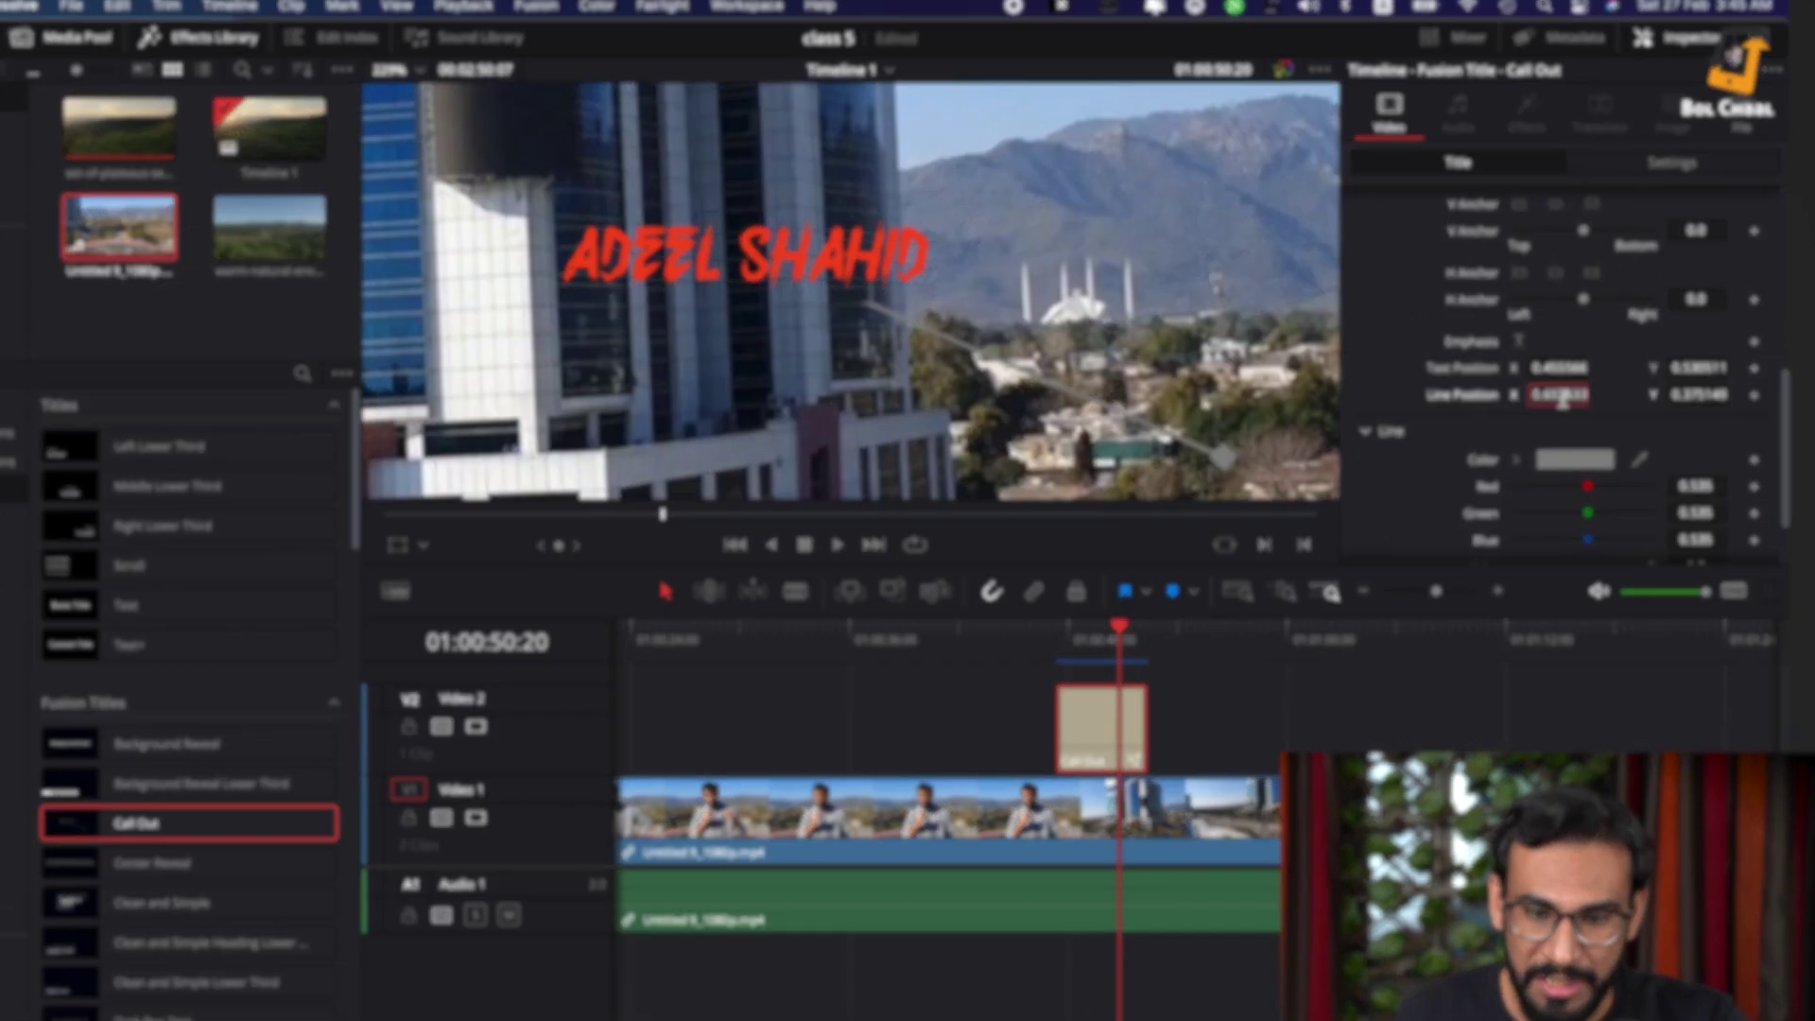
pyautogui.scroll(2, 1571, 362)
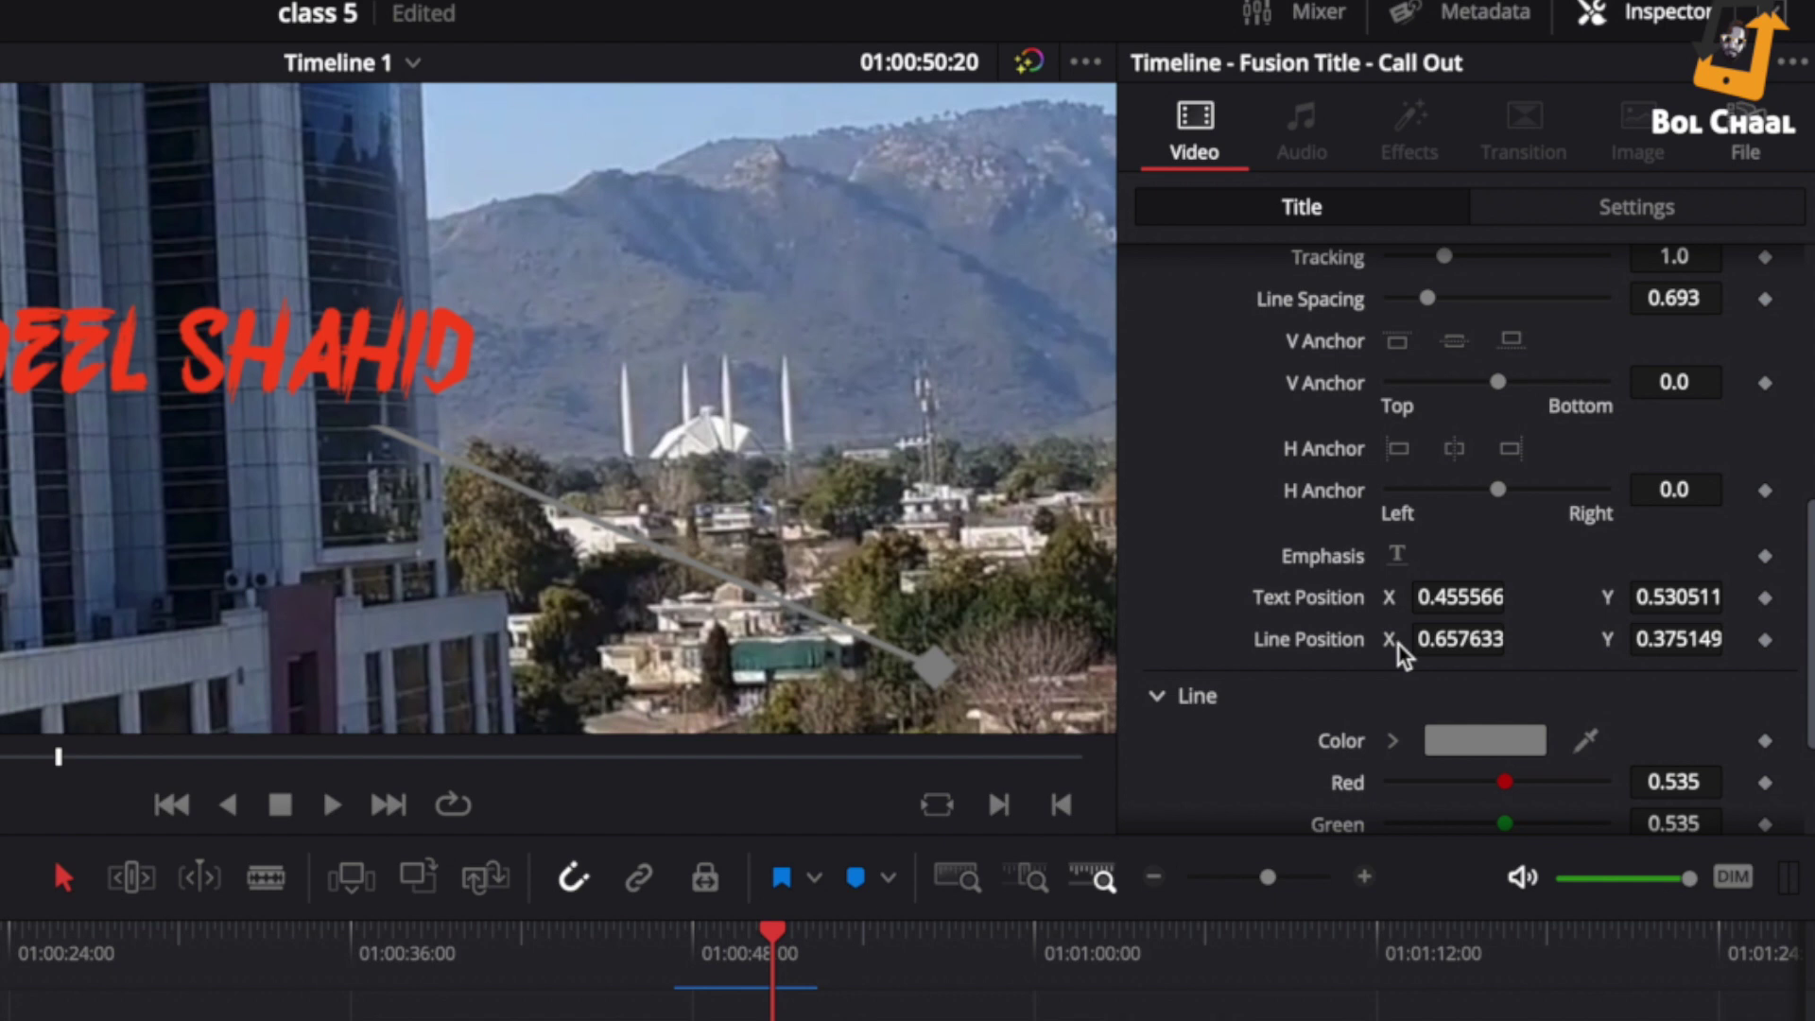
pyautogui.scroll(-2, 1409, 747)
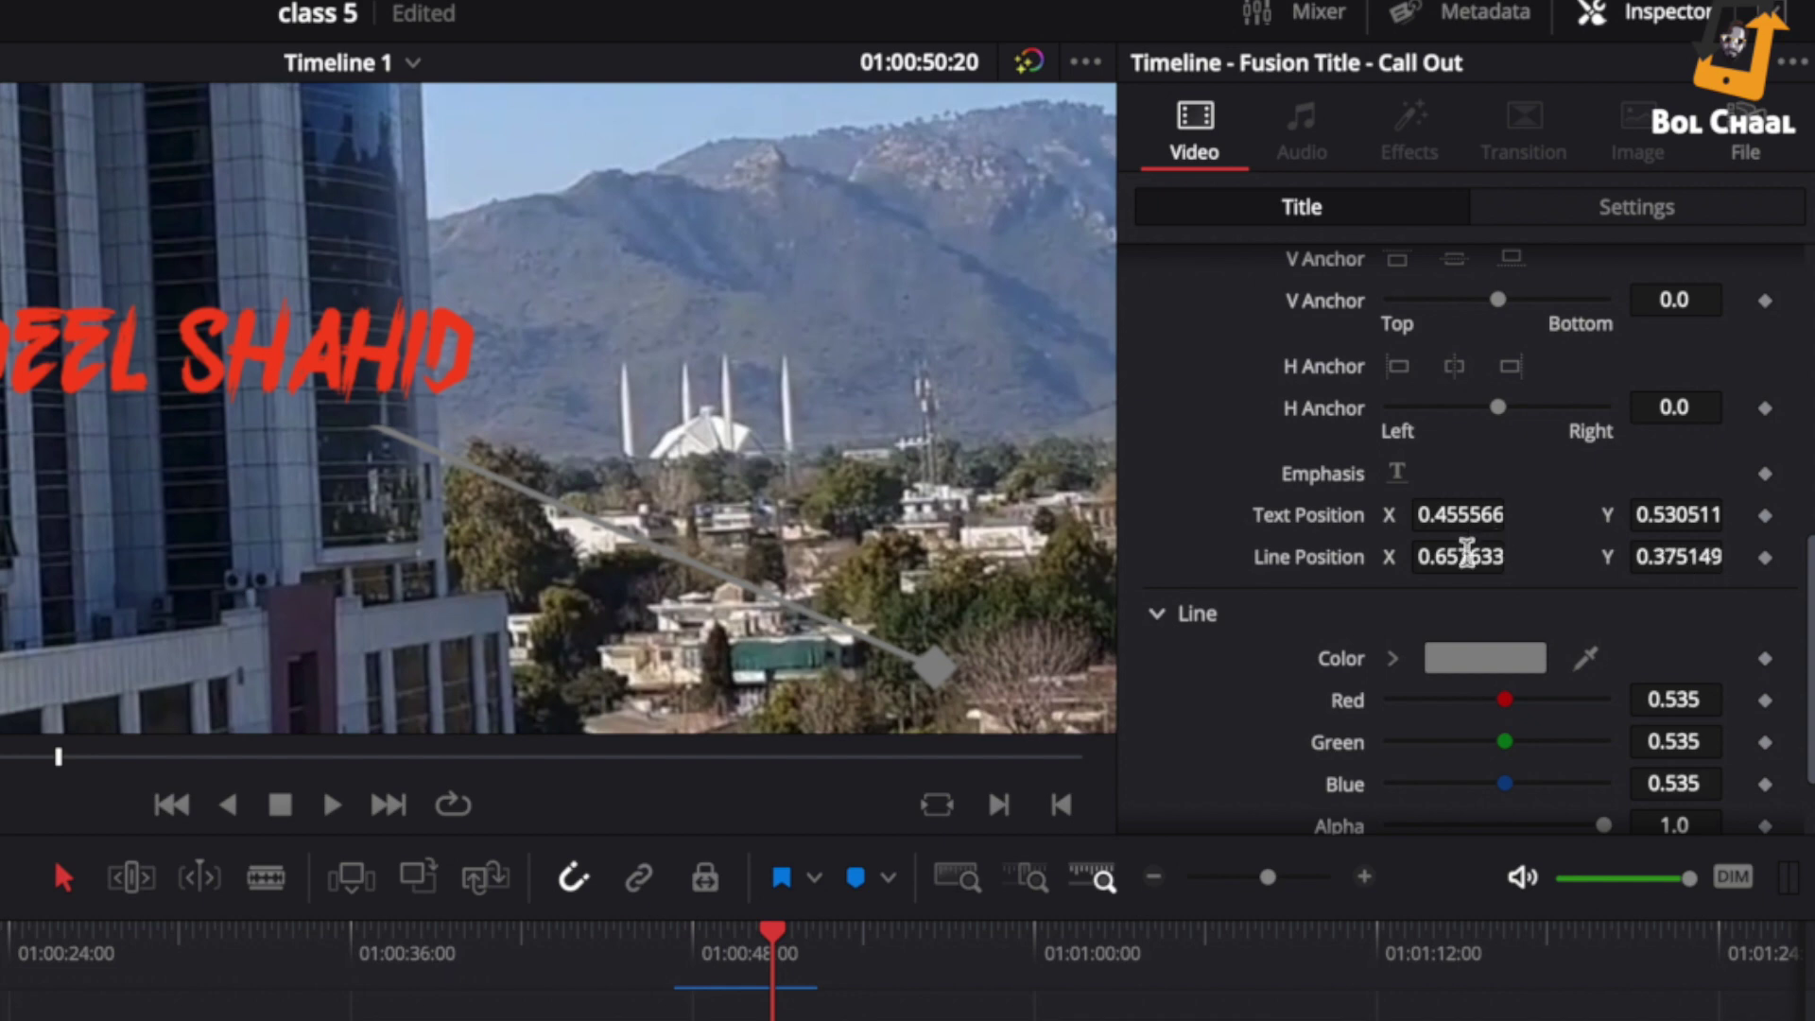
pyautogui.scroll(-2, 1406, 650)
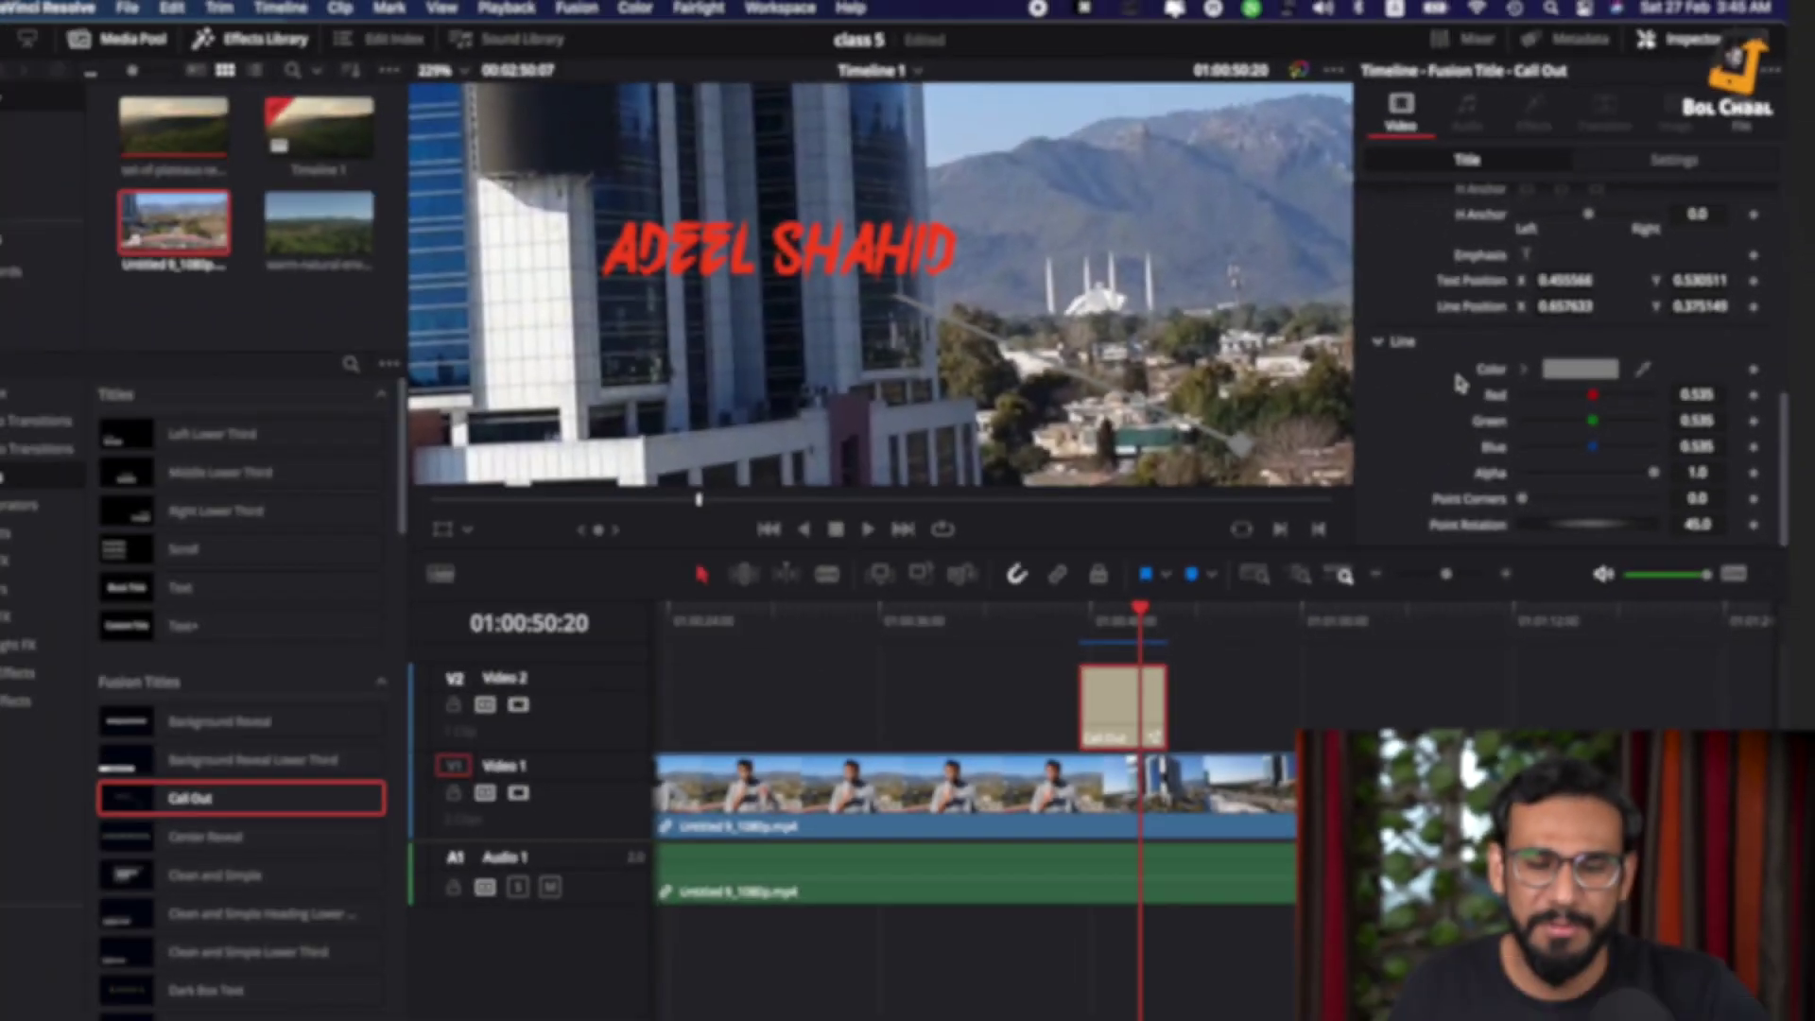
pyautogui.scroll(6, 1460, 382)
pyautogui.scroll(2, 728, 244)
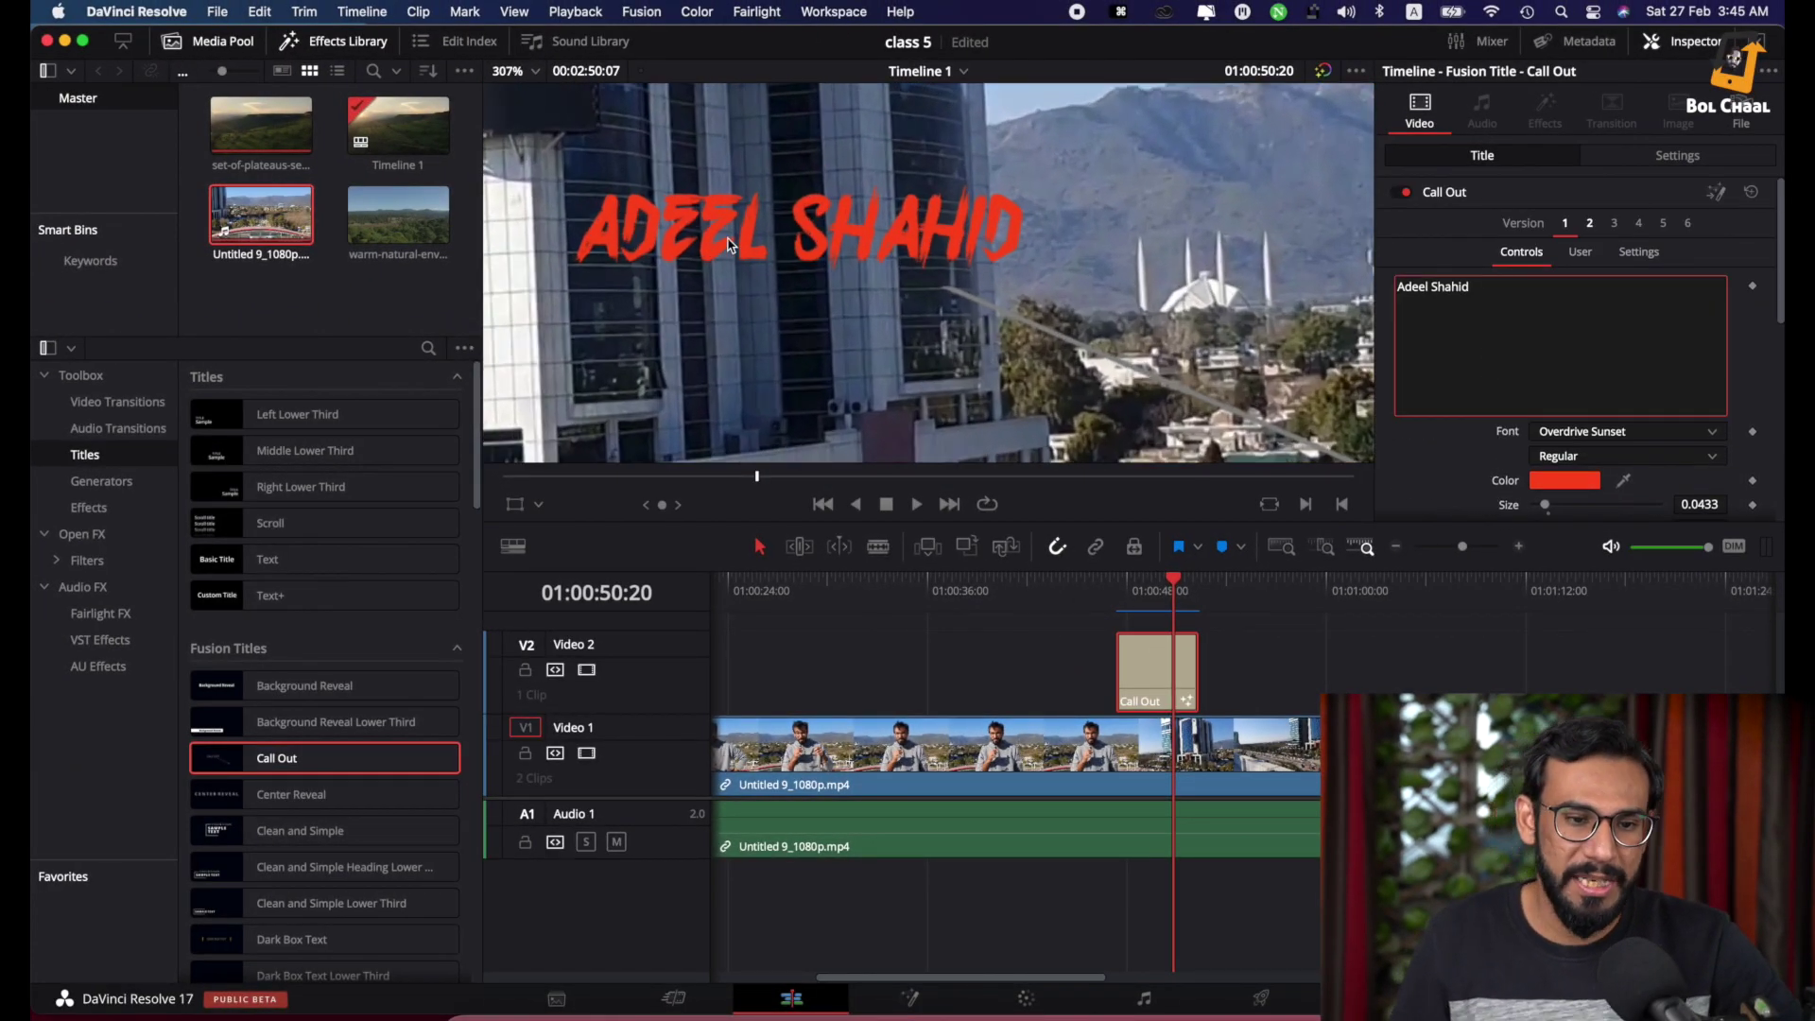
pyautogui.scroll(-6, 1049, 257)
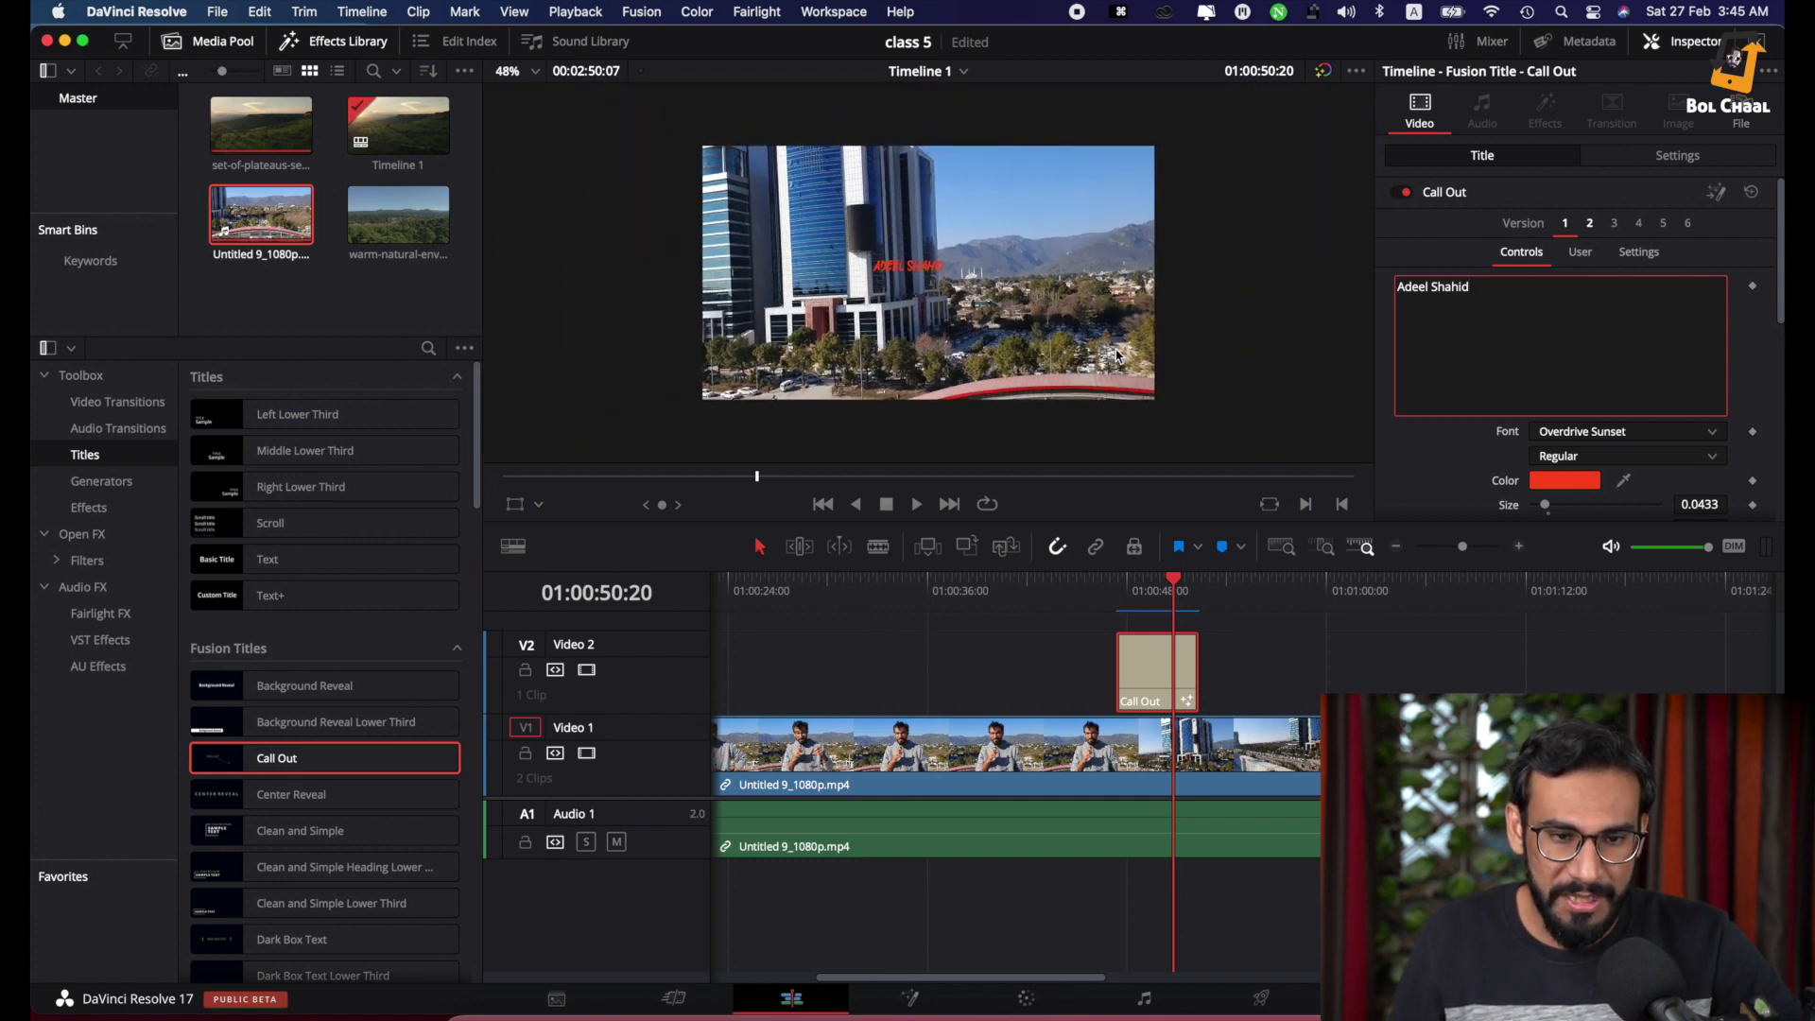
pyautogui.scroll(3, 1116, 353)
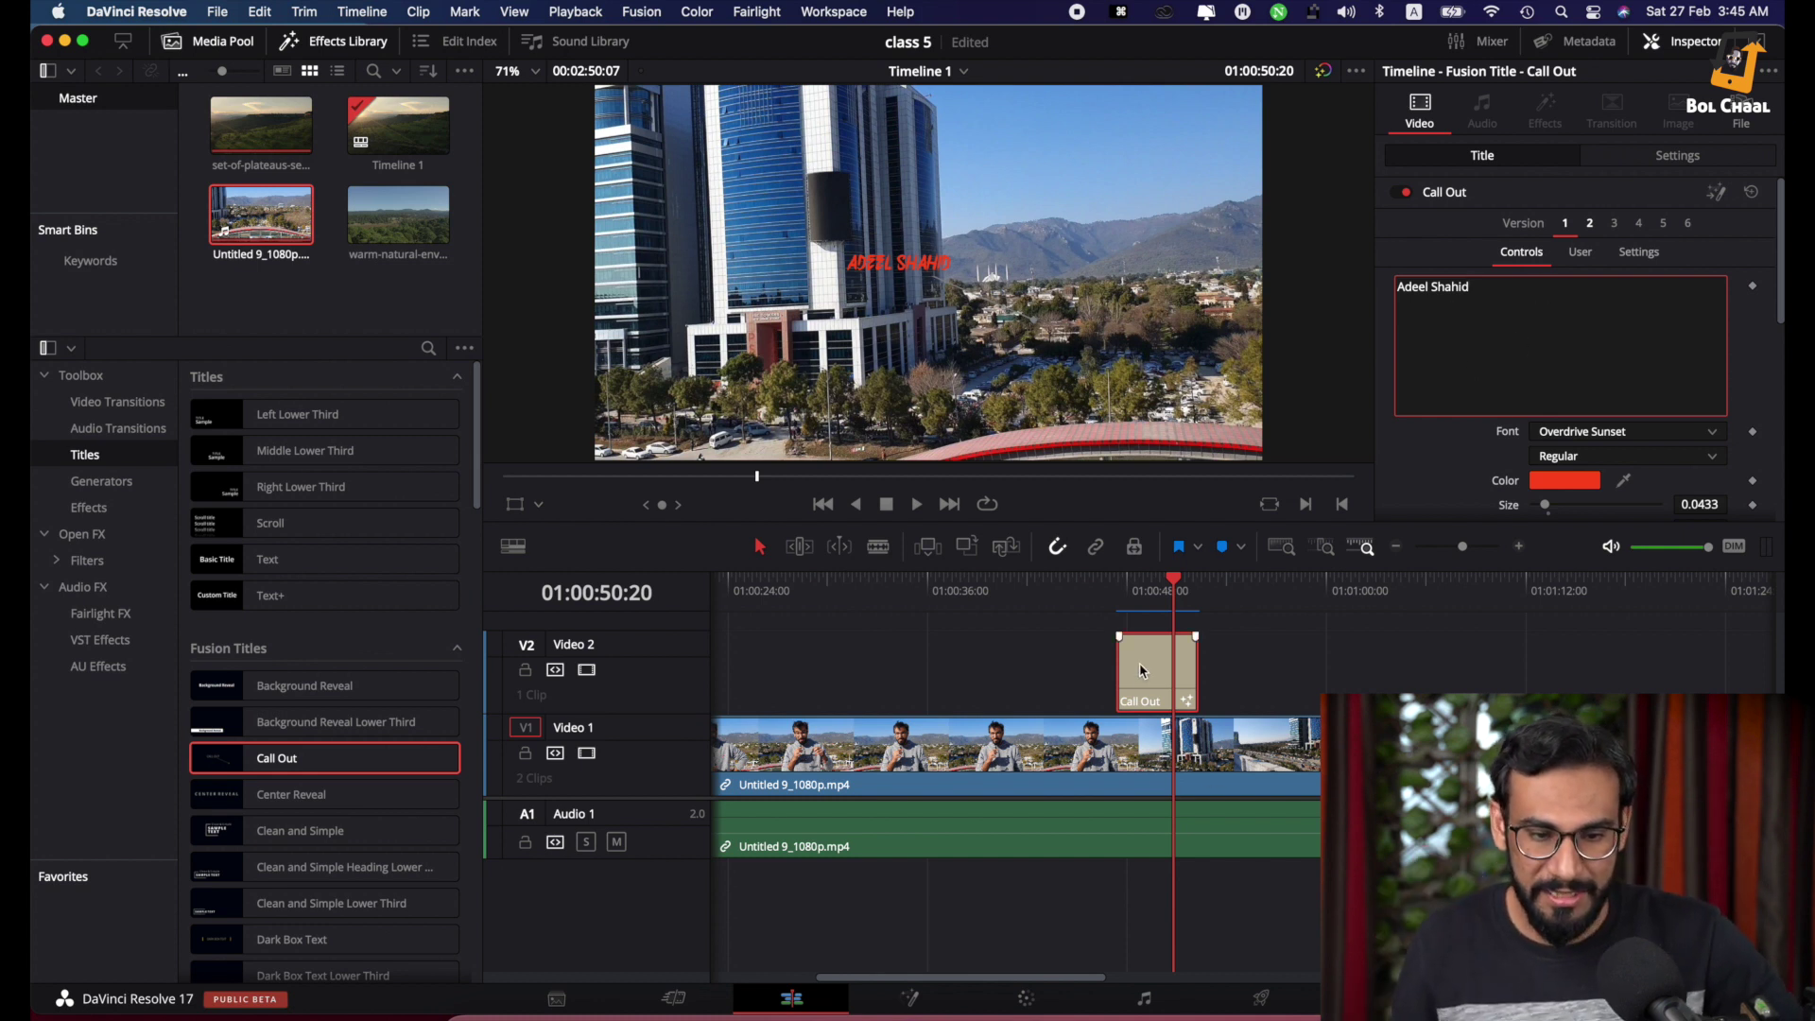
# Delete the Call Out title, place the Left Lower Third title on Video 2 at about 01:00:42, and play its start
pyautogui.press('Delete')
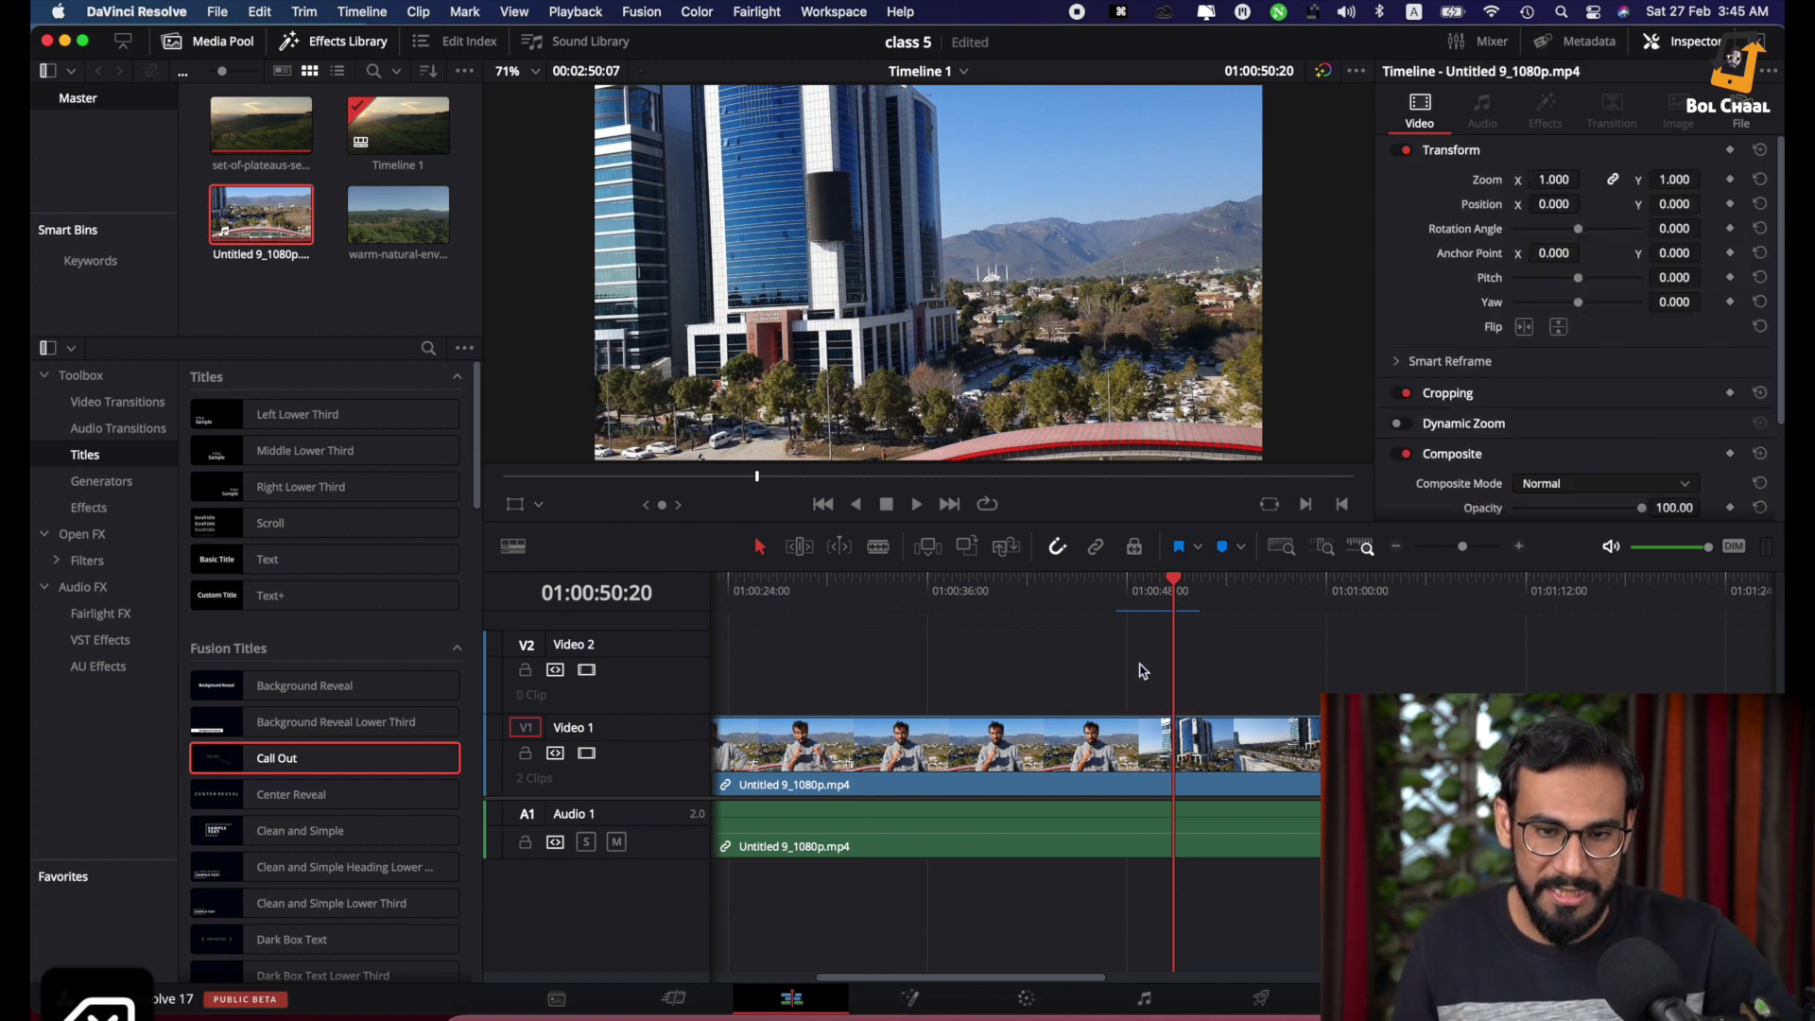
pyautogui.hscroll(2, 1142, 671)
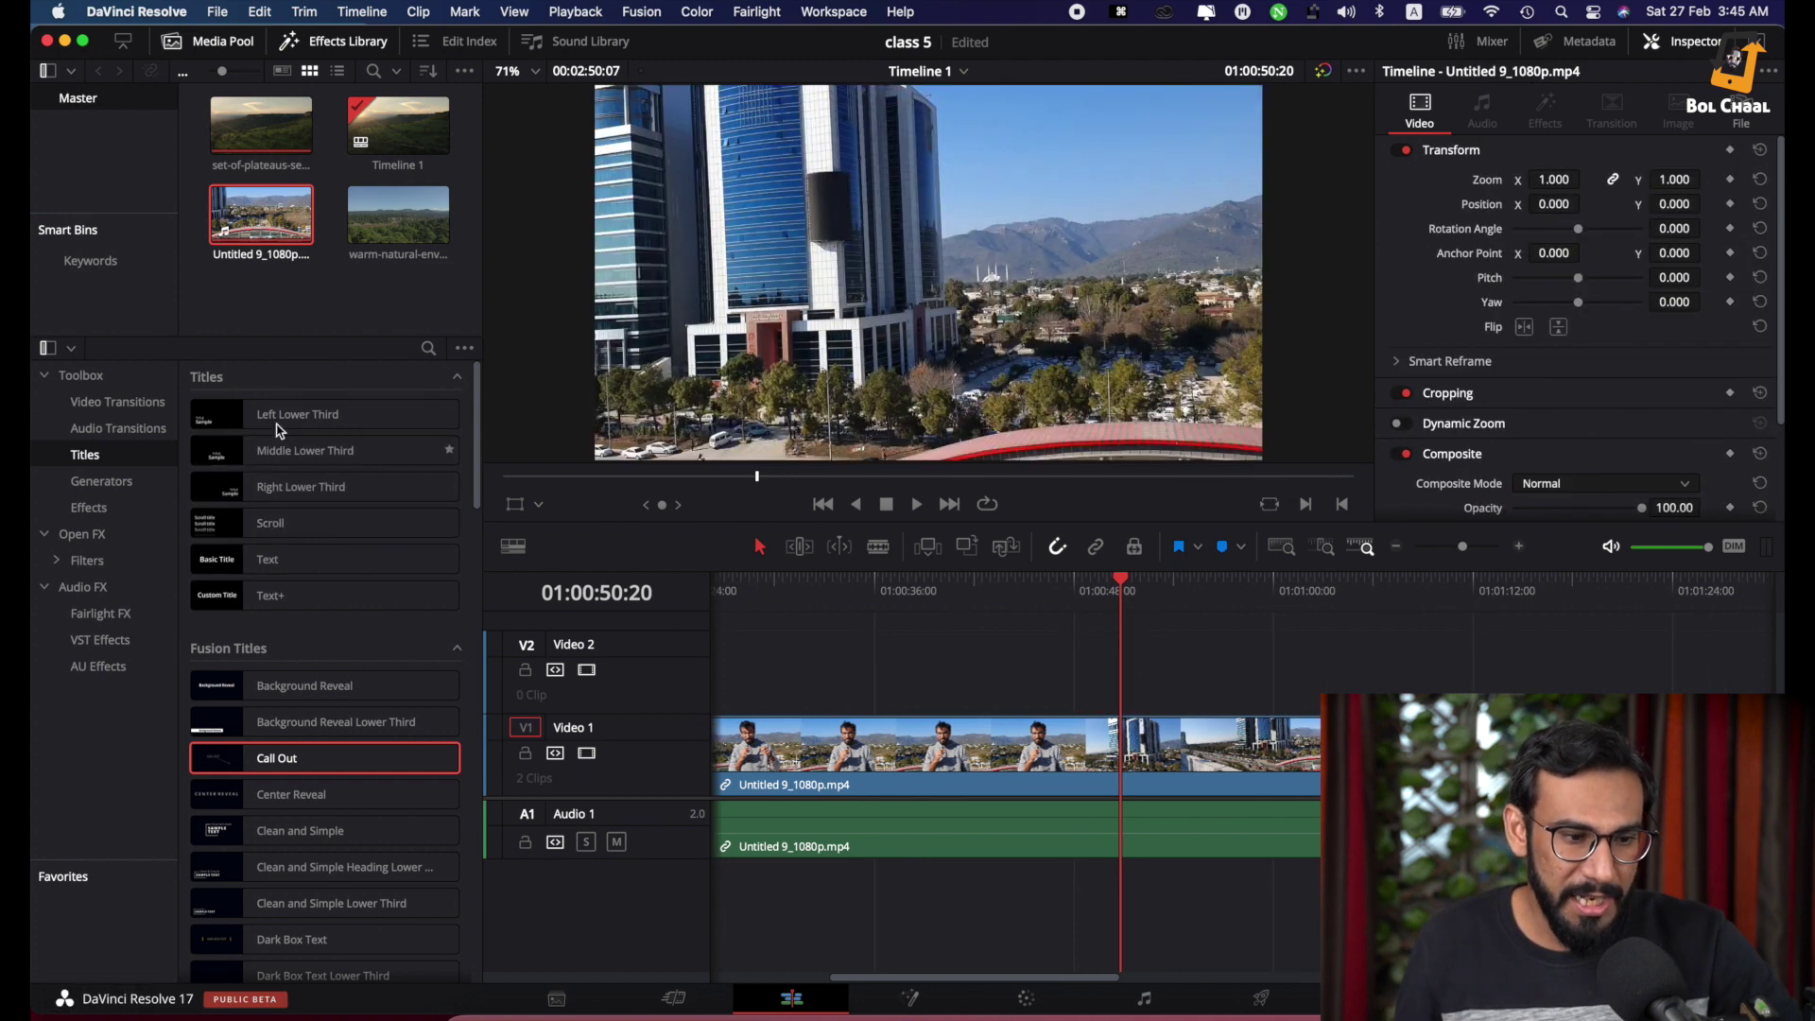
pyautogui.moveTo(269, 418); pyautogui.dragTo(974, 694)
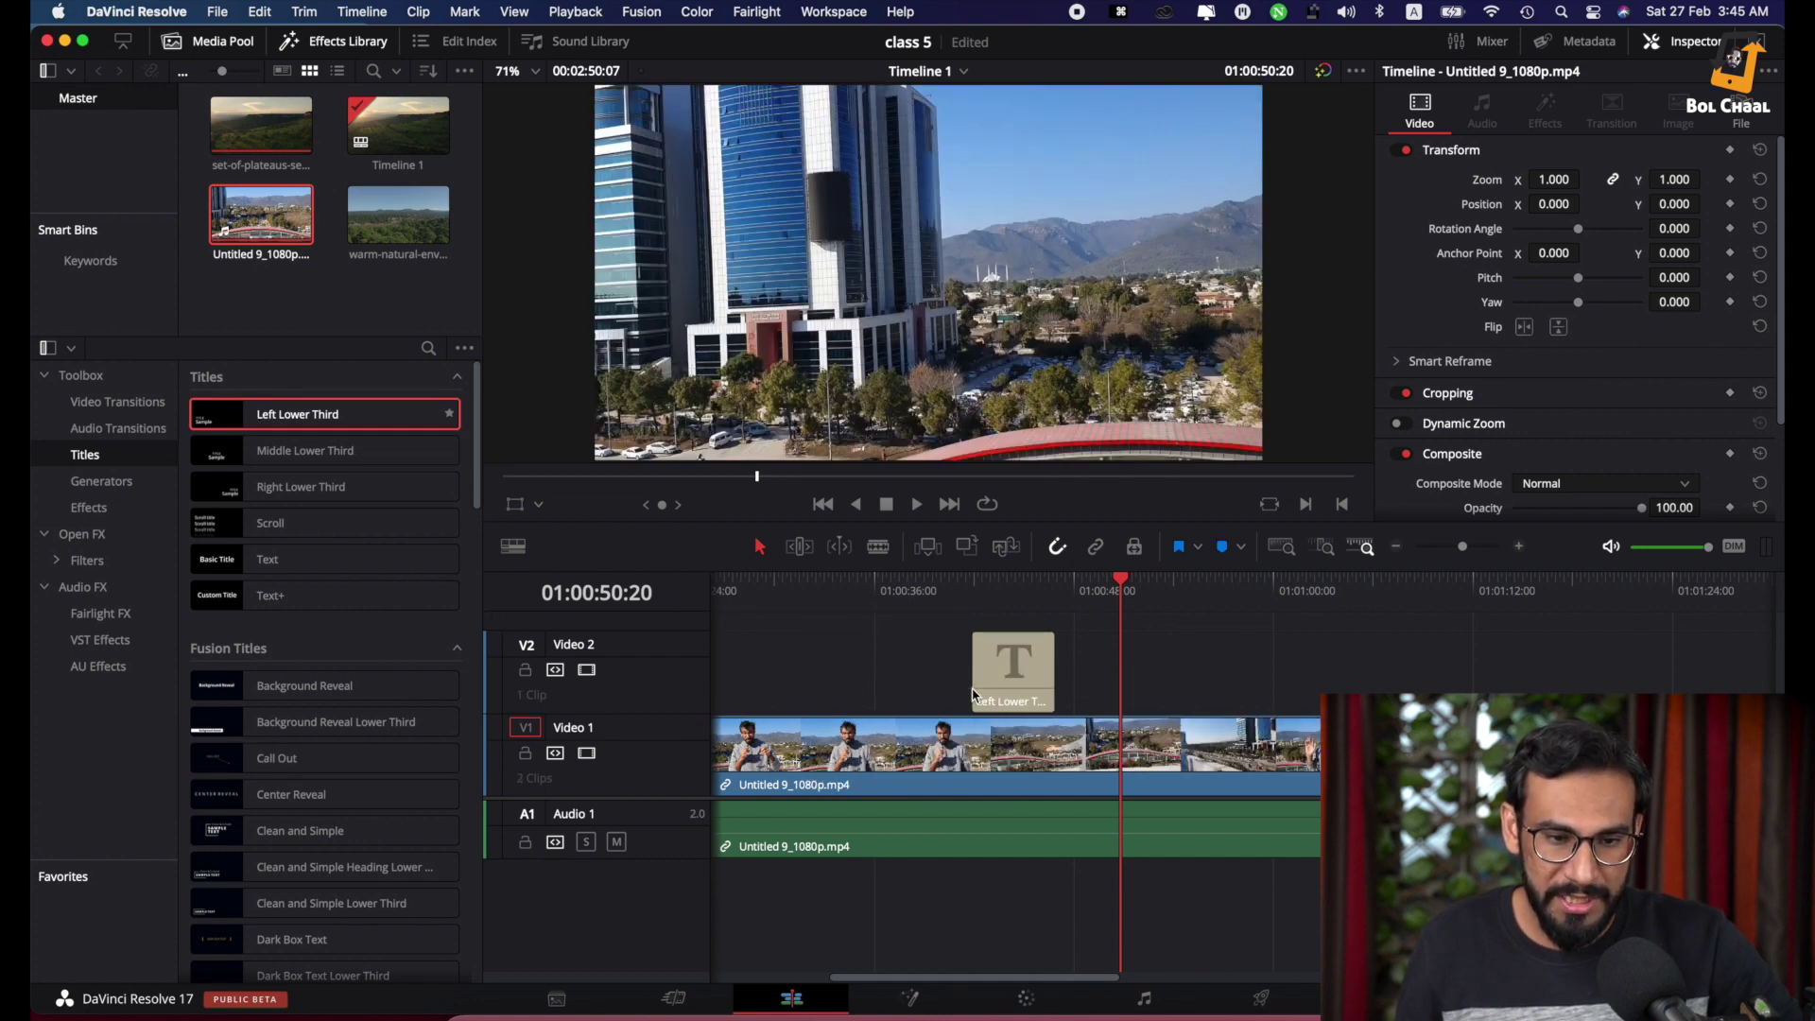
pyautogui.click(974, 588)
pyautogui.press('space')
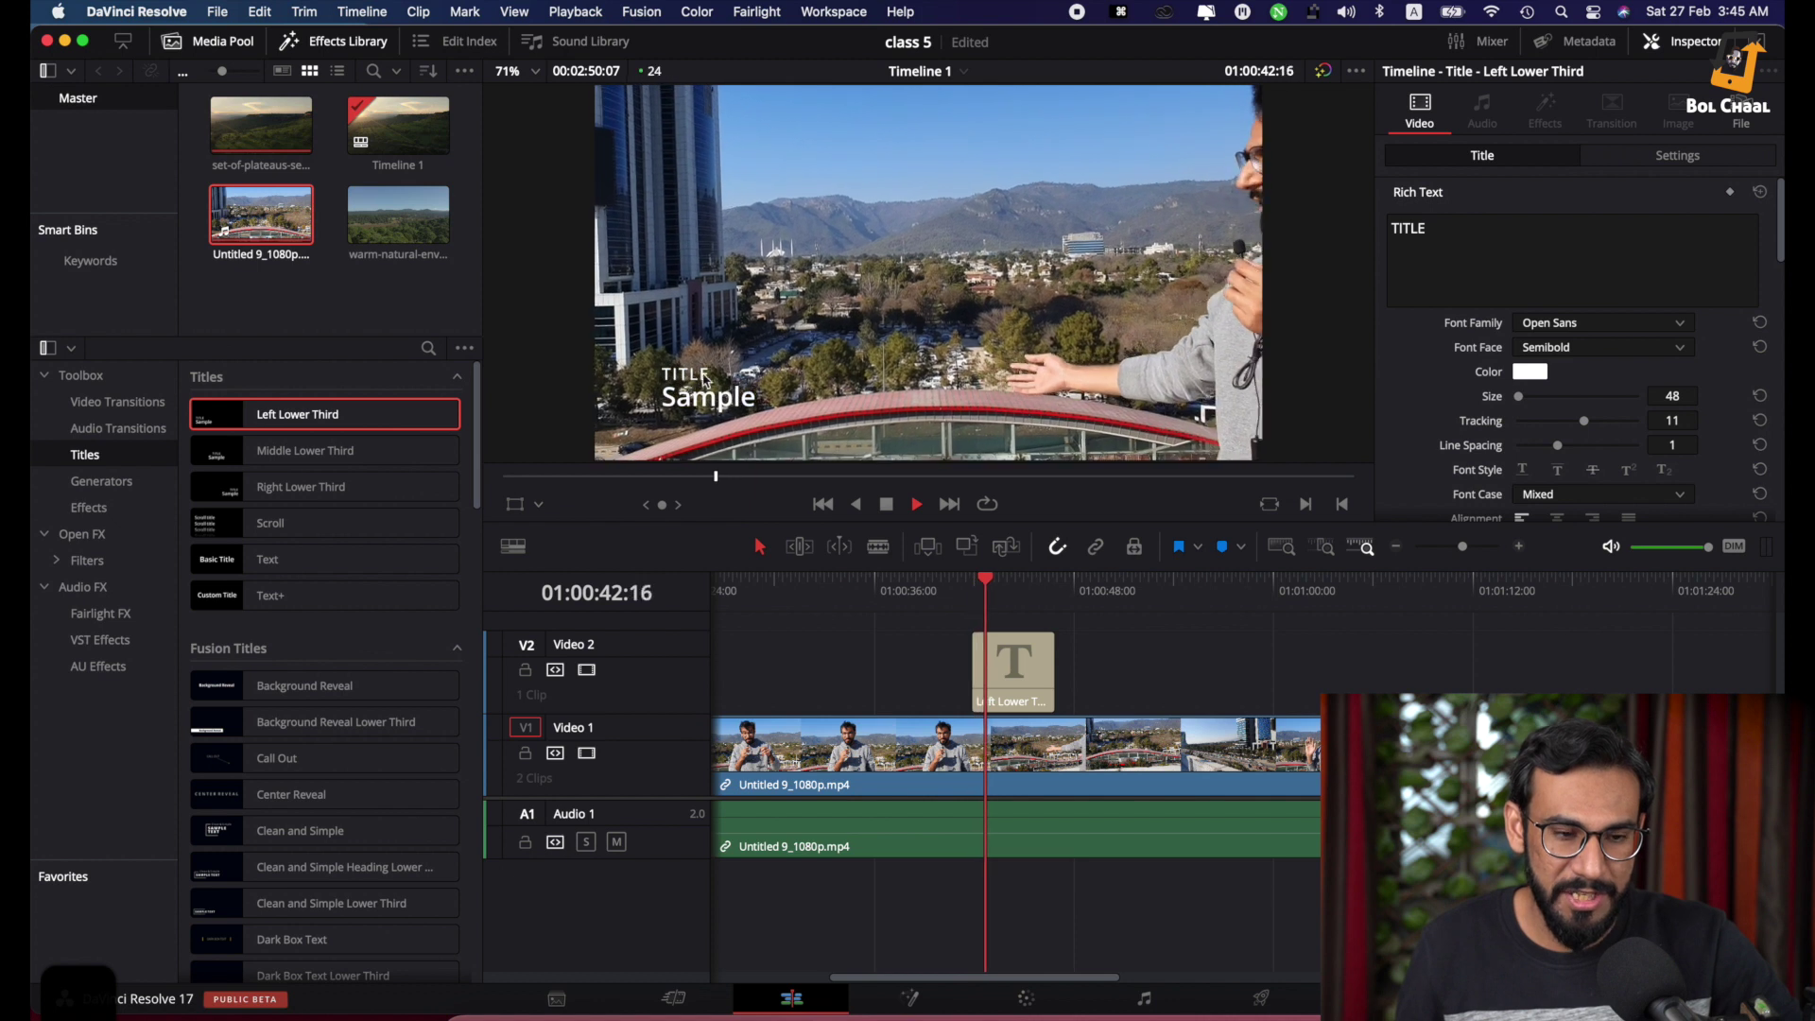
pyautogui.press('space')
pyautogui.click(1031, 677)
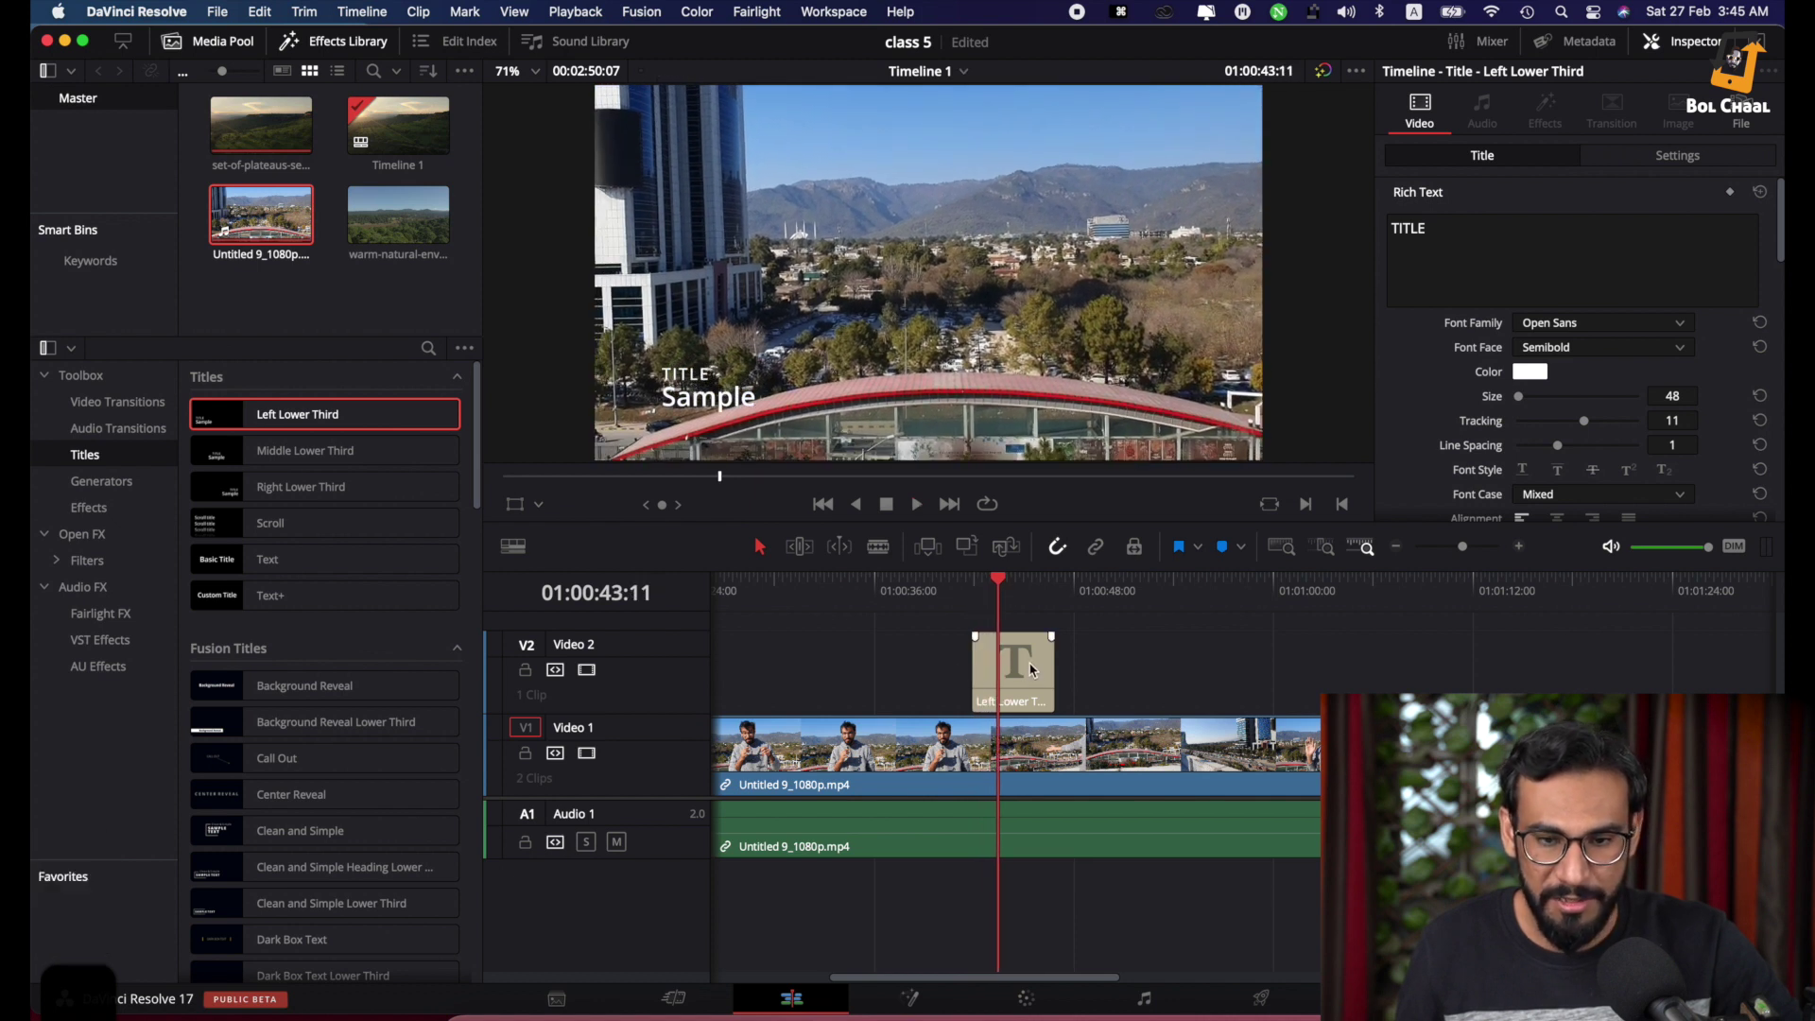
# Replace the upper text line of the Left Lower Third title with "Broadcaster"
pyautogui.click(1030, 669)
pyautogui.click(1444, 239)
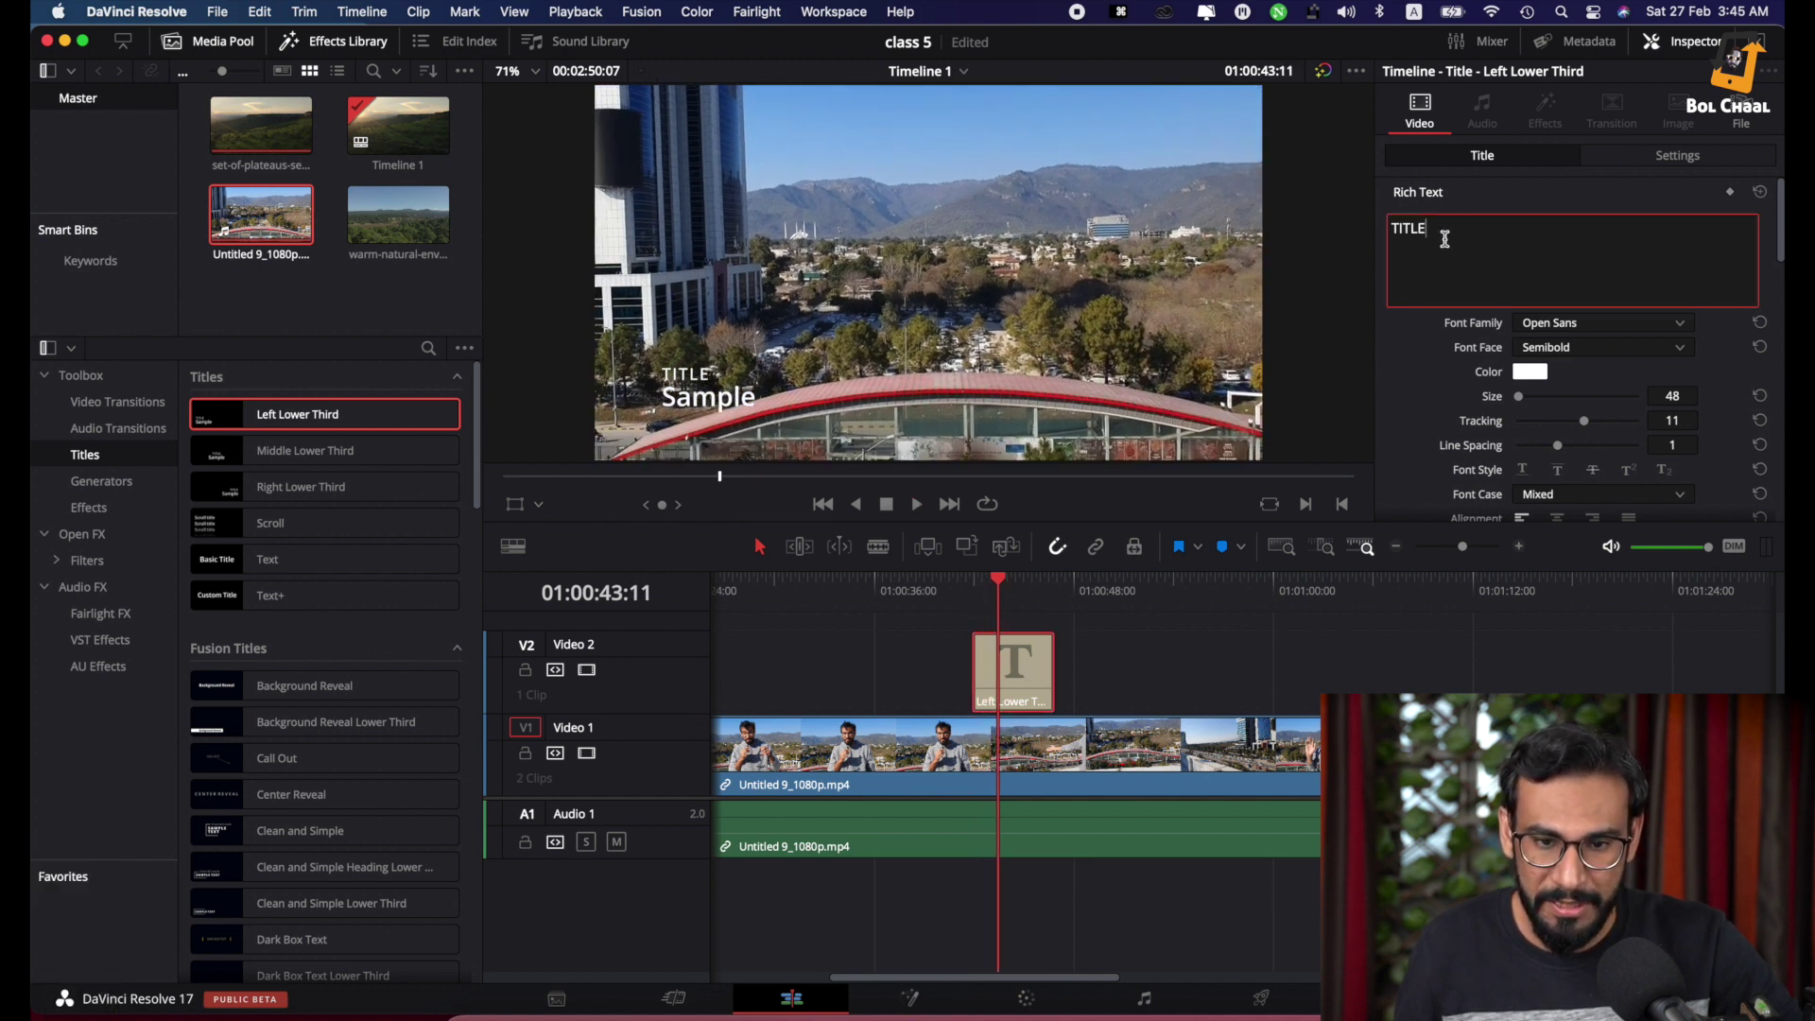
pyautogui.moveTo(1469, 228); pyautogui.dragTo(1321, 228)
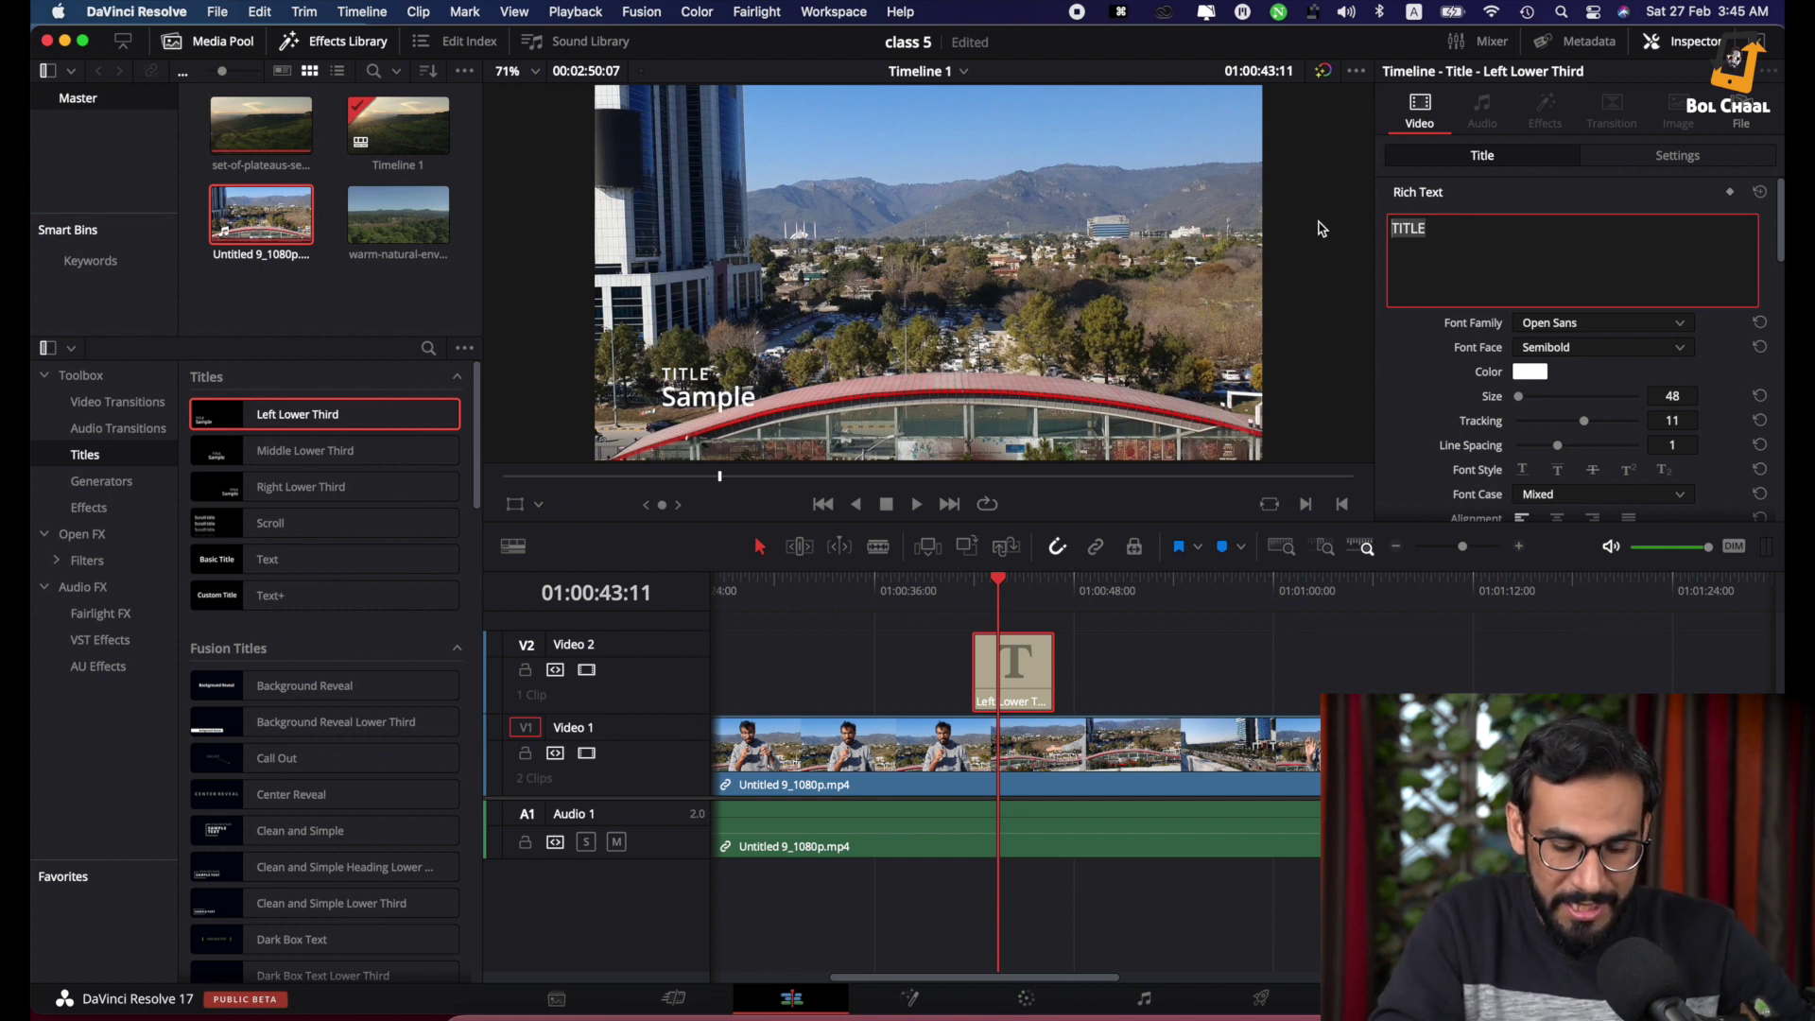
pyautogui.write('Broa')
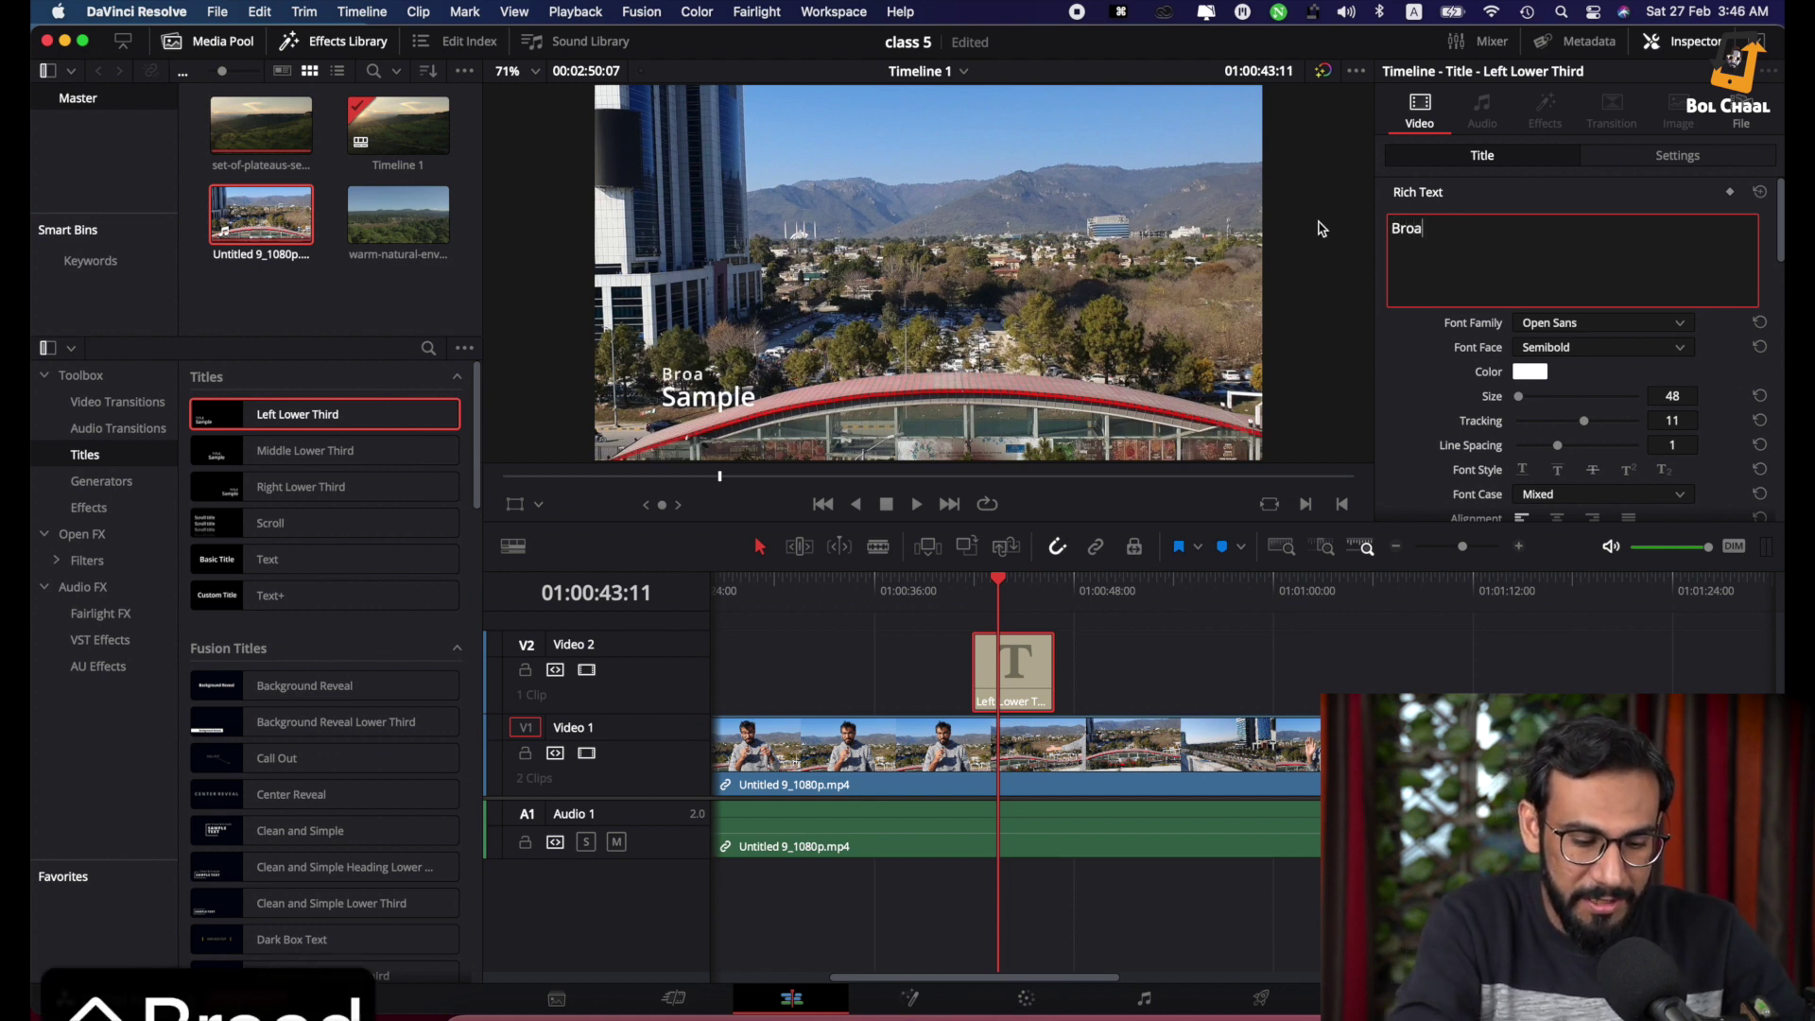
pyautogui.write('dcaster')
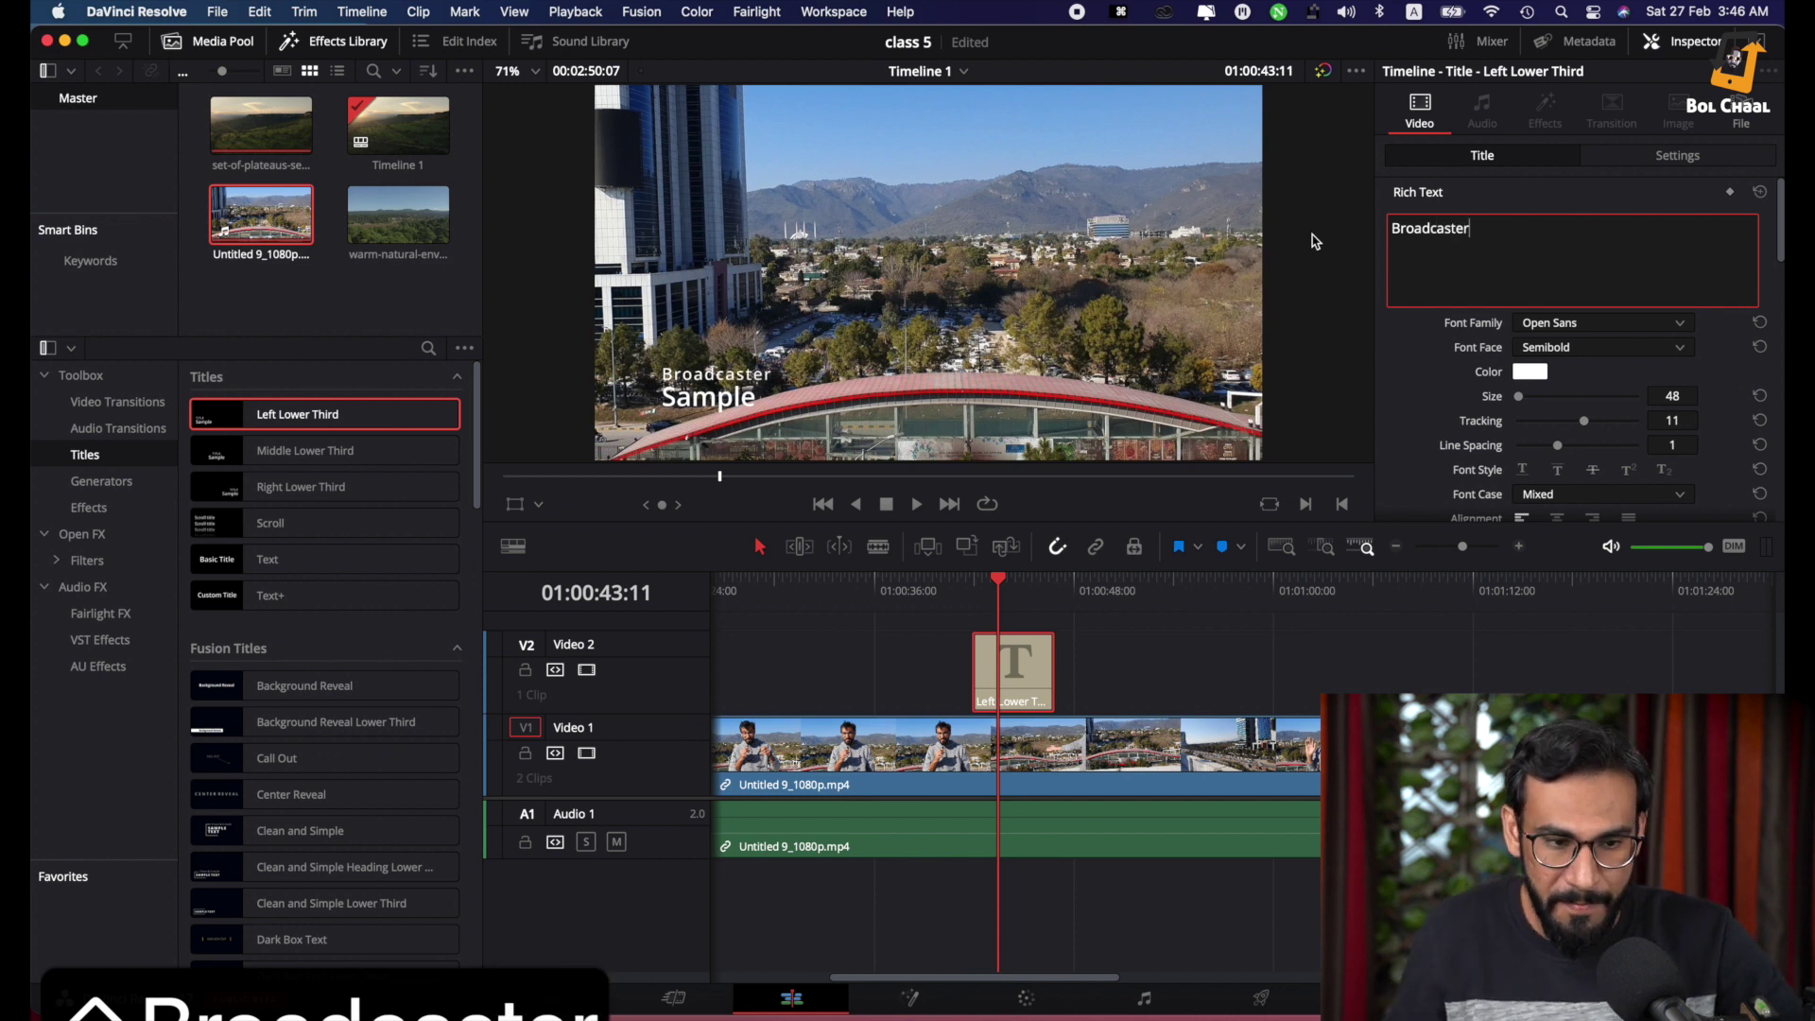
# Replace the title's "Sample" line with the presenter's full name
pyautogui.click(738, 406)
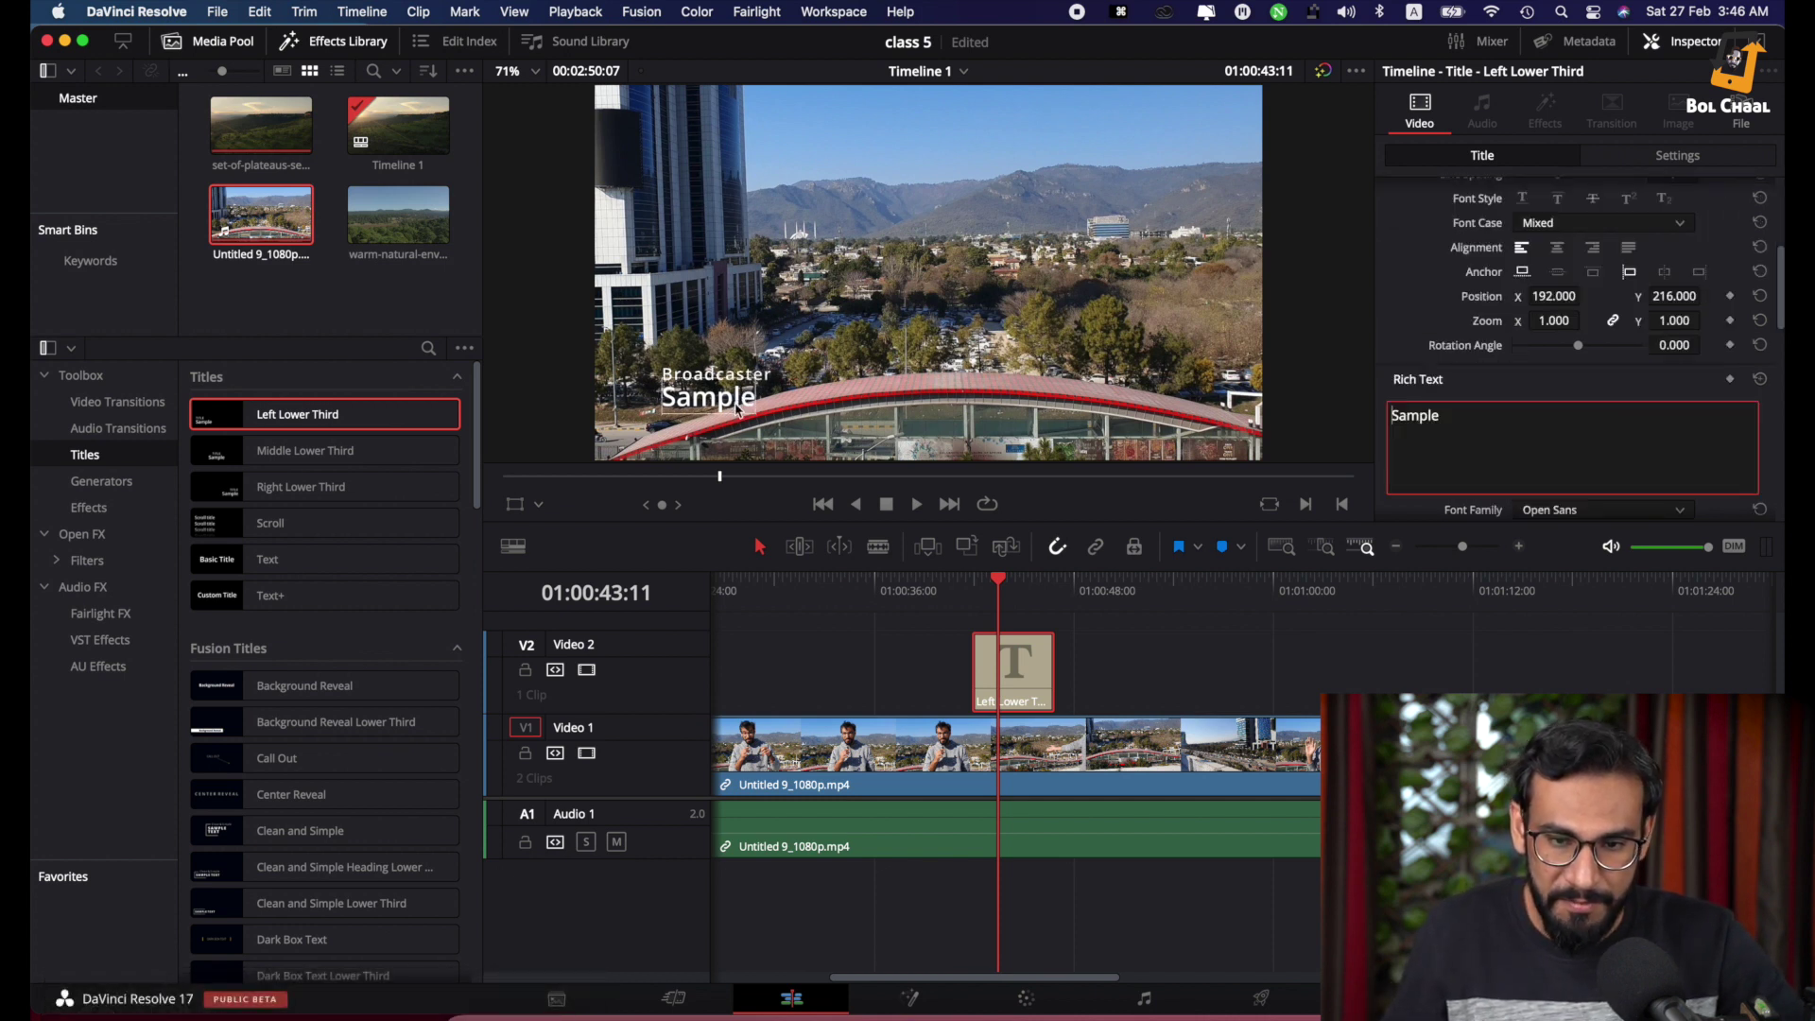
pyautogui.moveTo(1514, 426); pyautogui.dragTo(1342, 412)
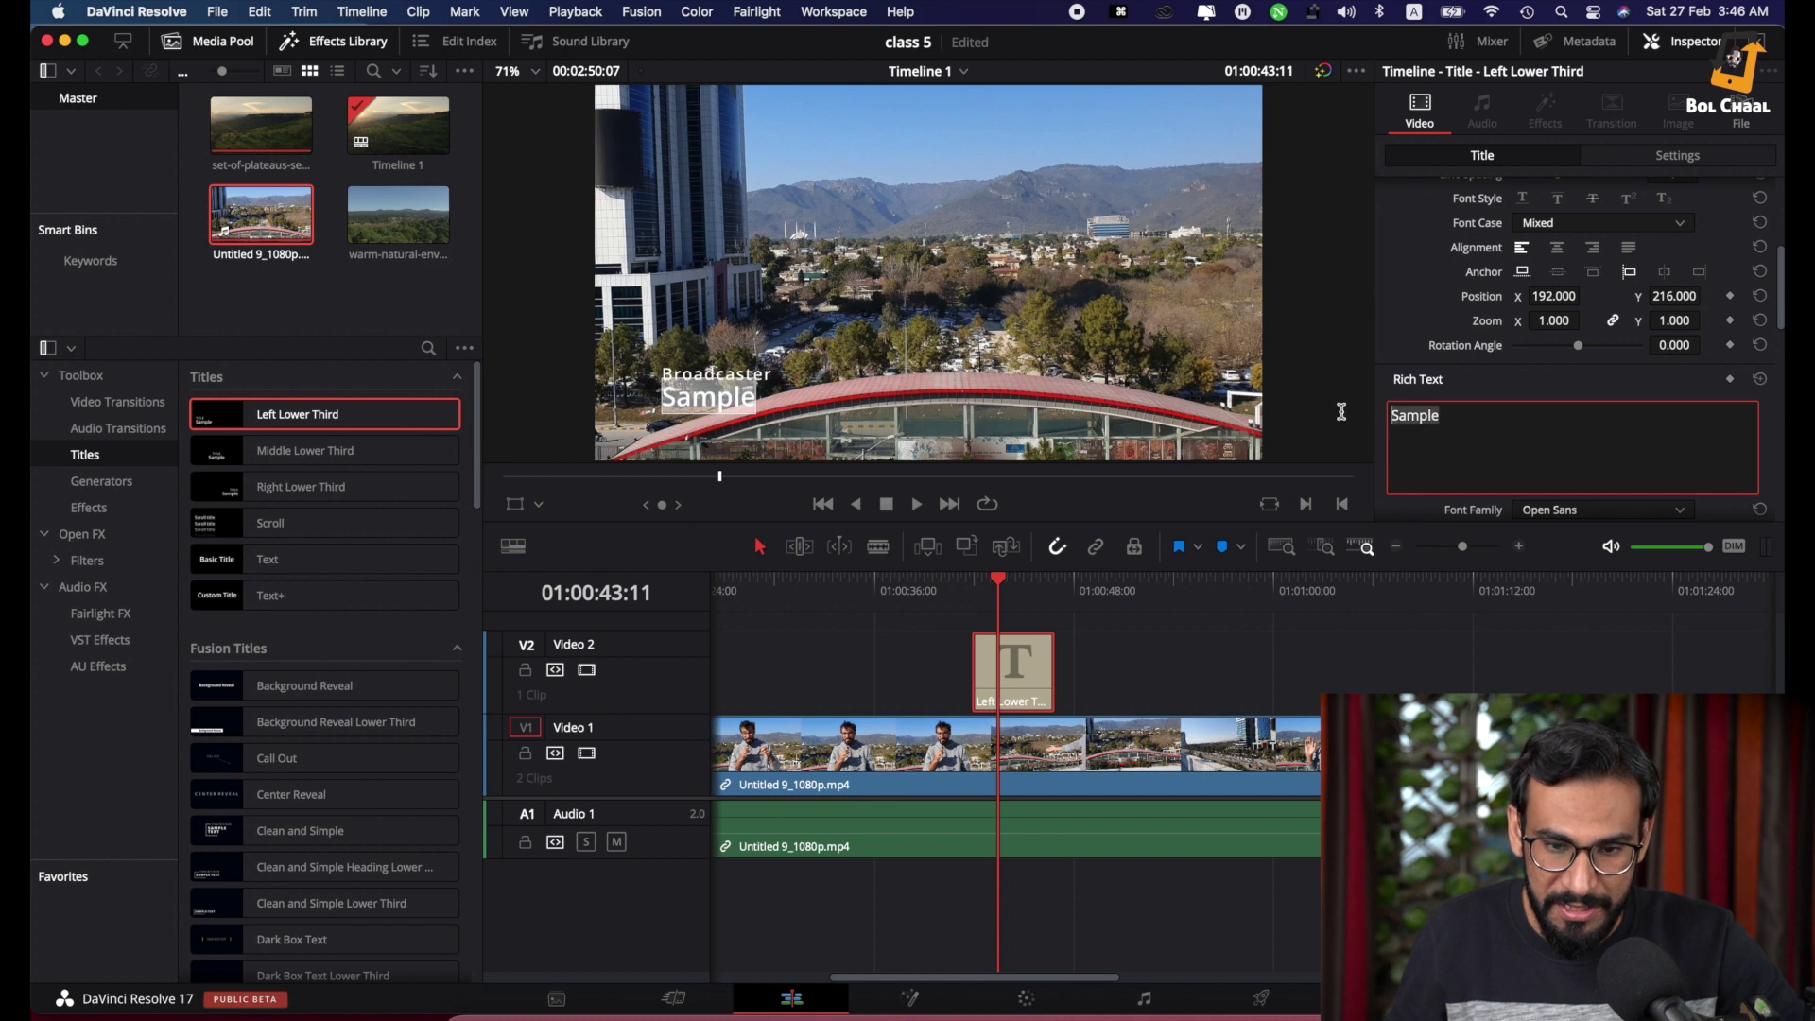
pyautogui.write('Ad')
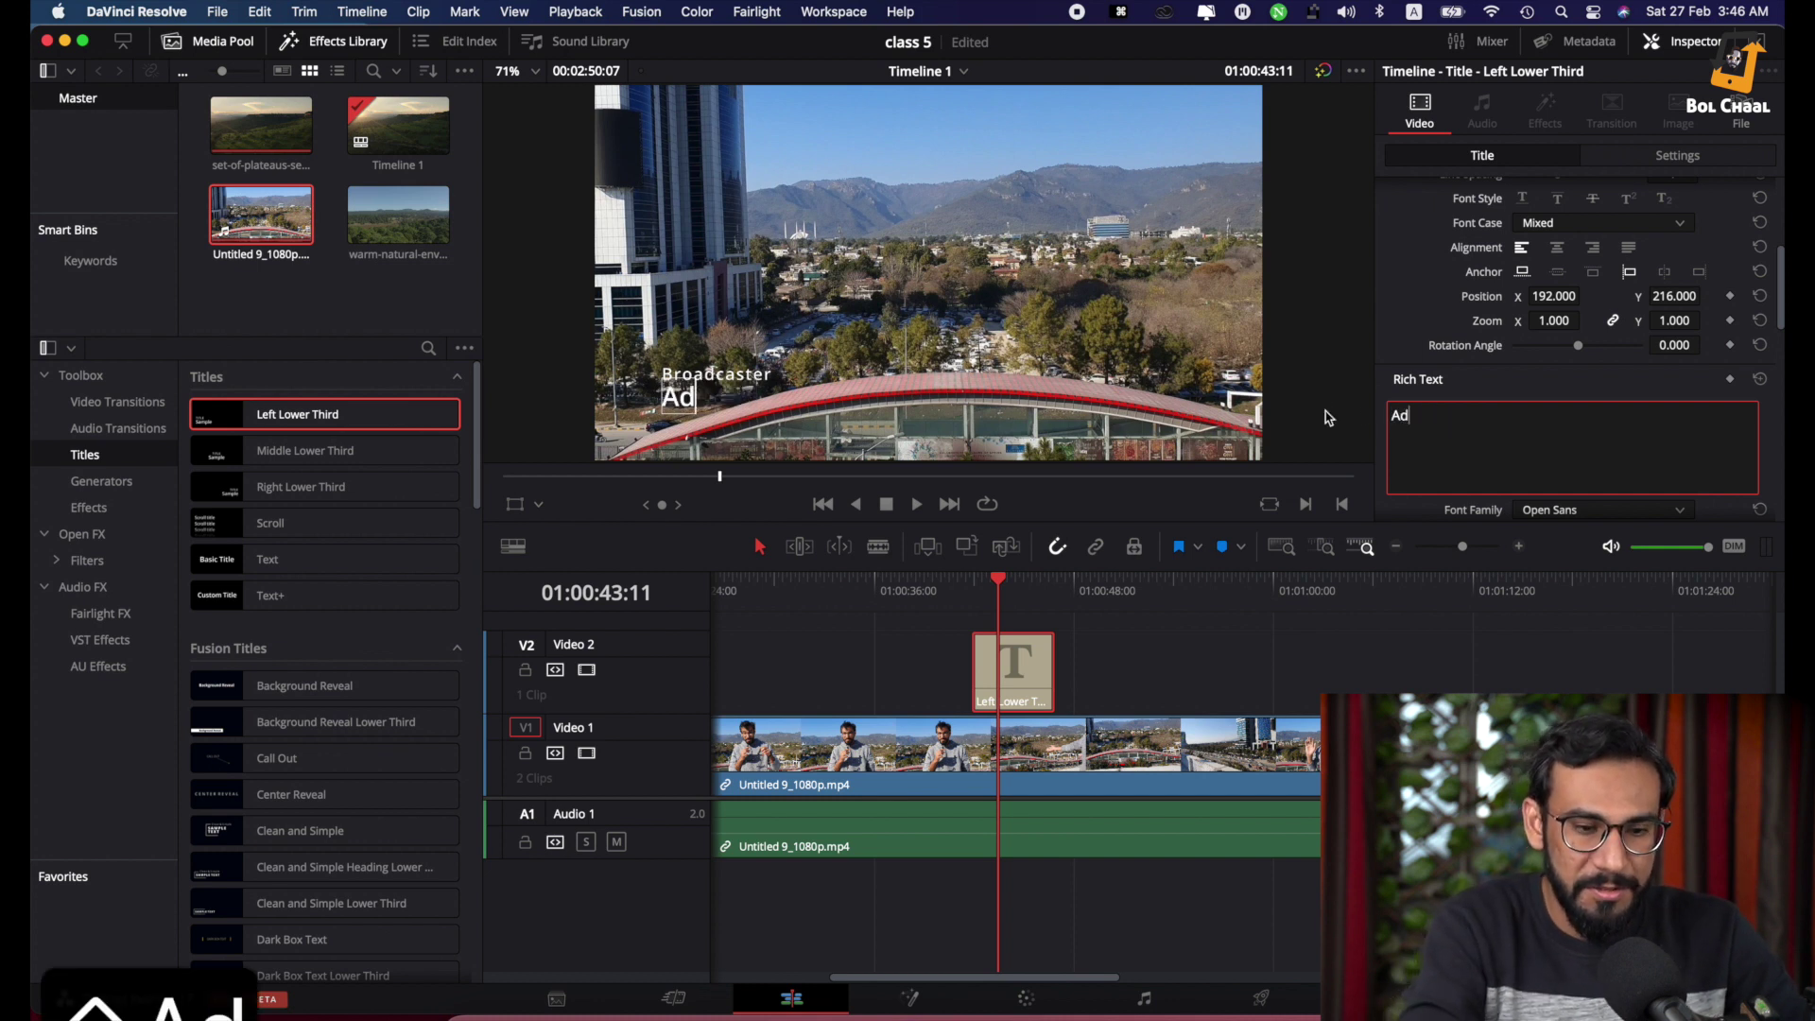
pyautogui.write('eel ')
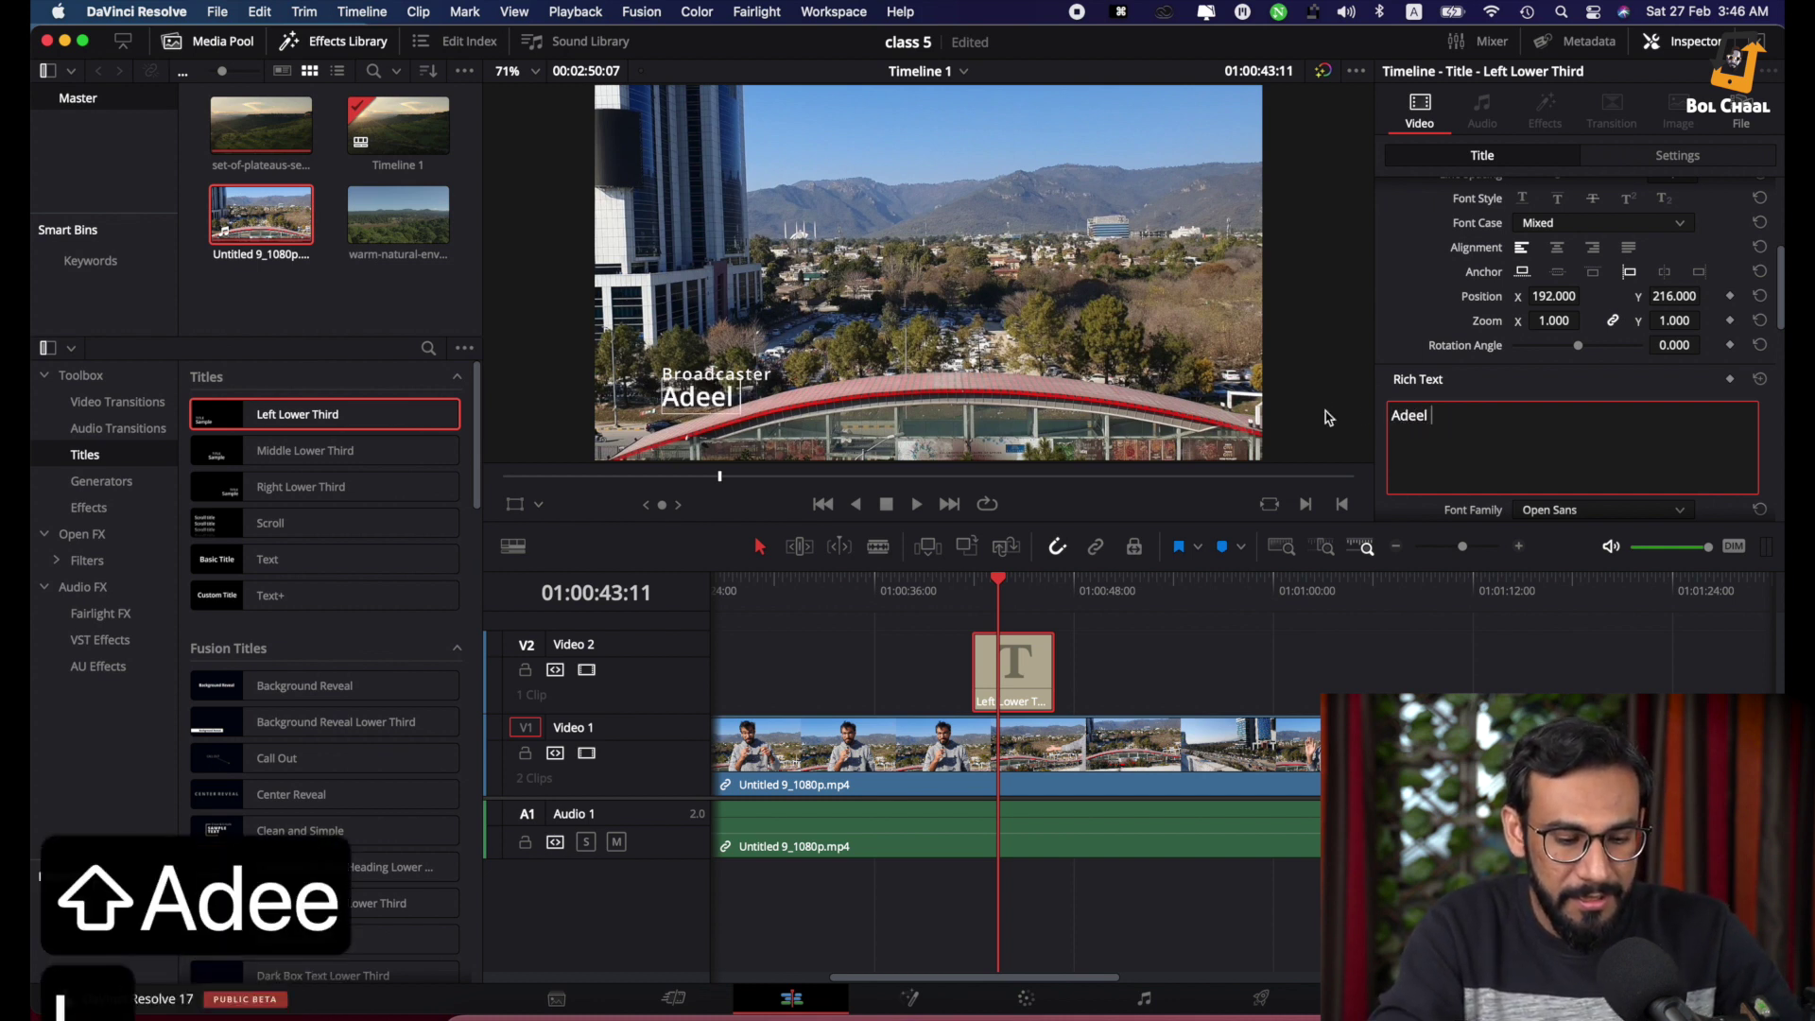
pyautogui.write('Shahid')
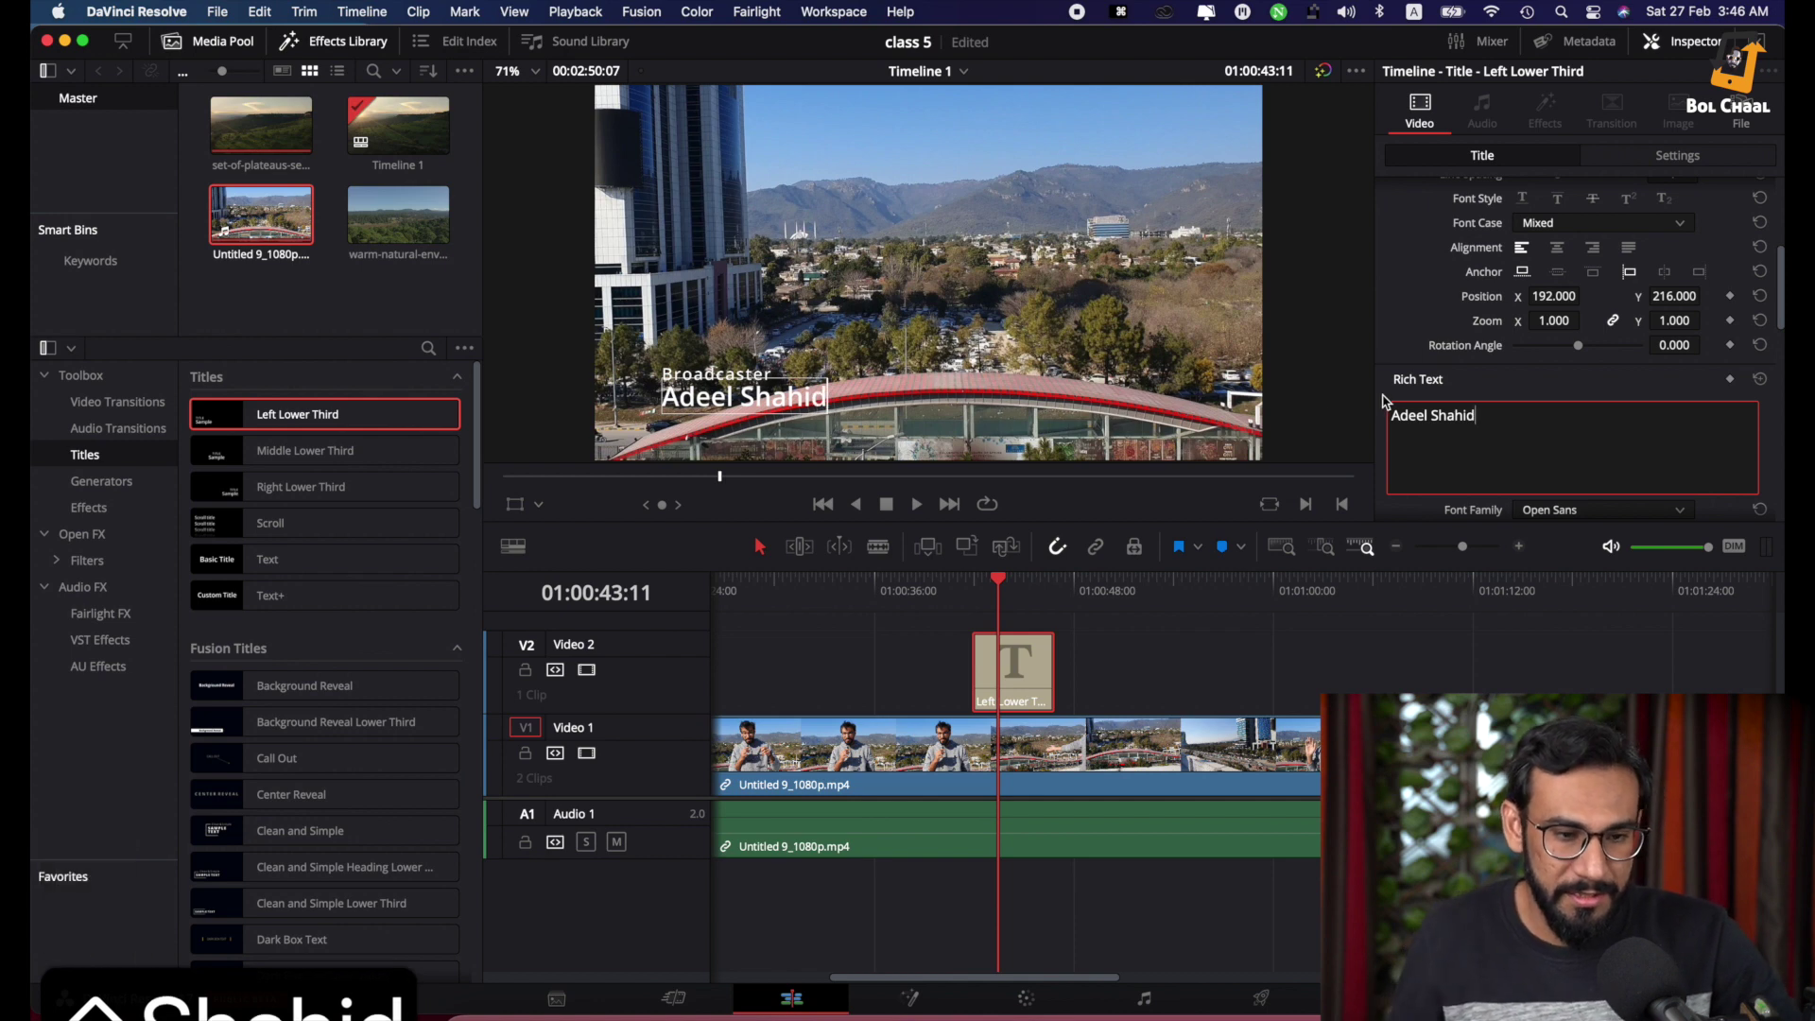
# Play the timeline from about 01:00:39 into the lower third to check how the title appears
pyautogui.click(930, 583)
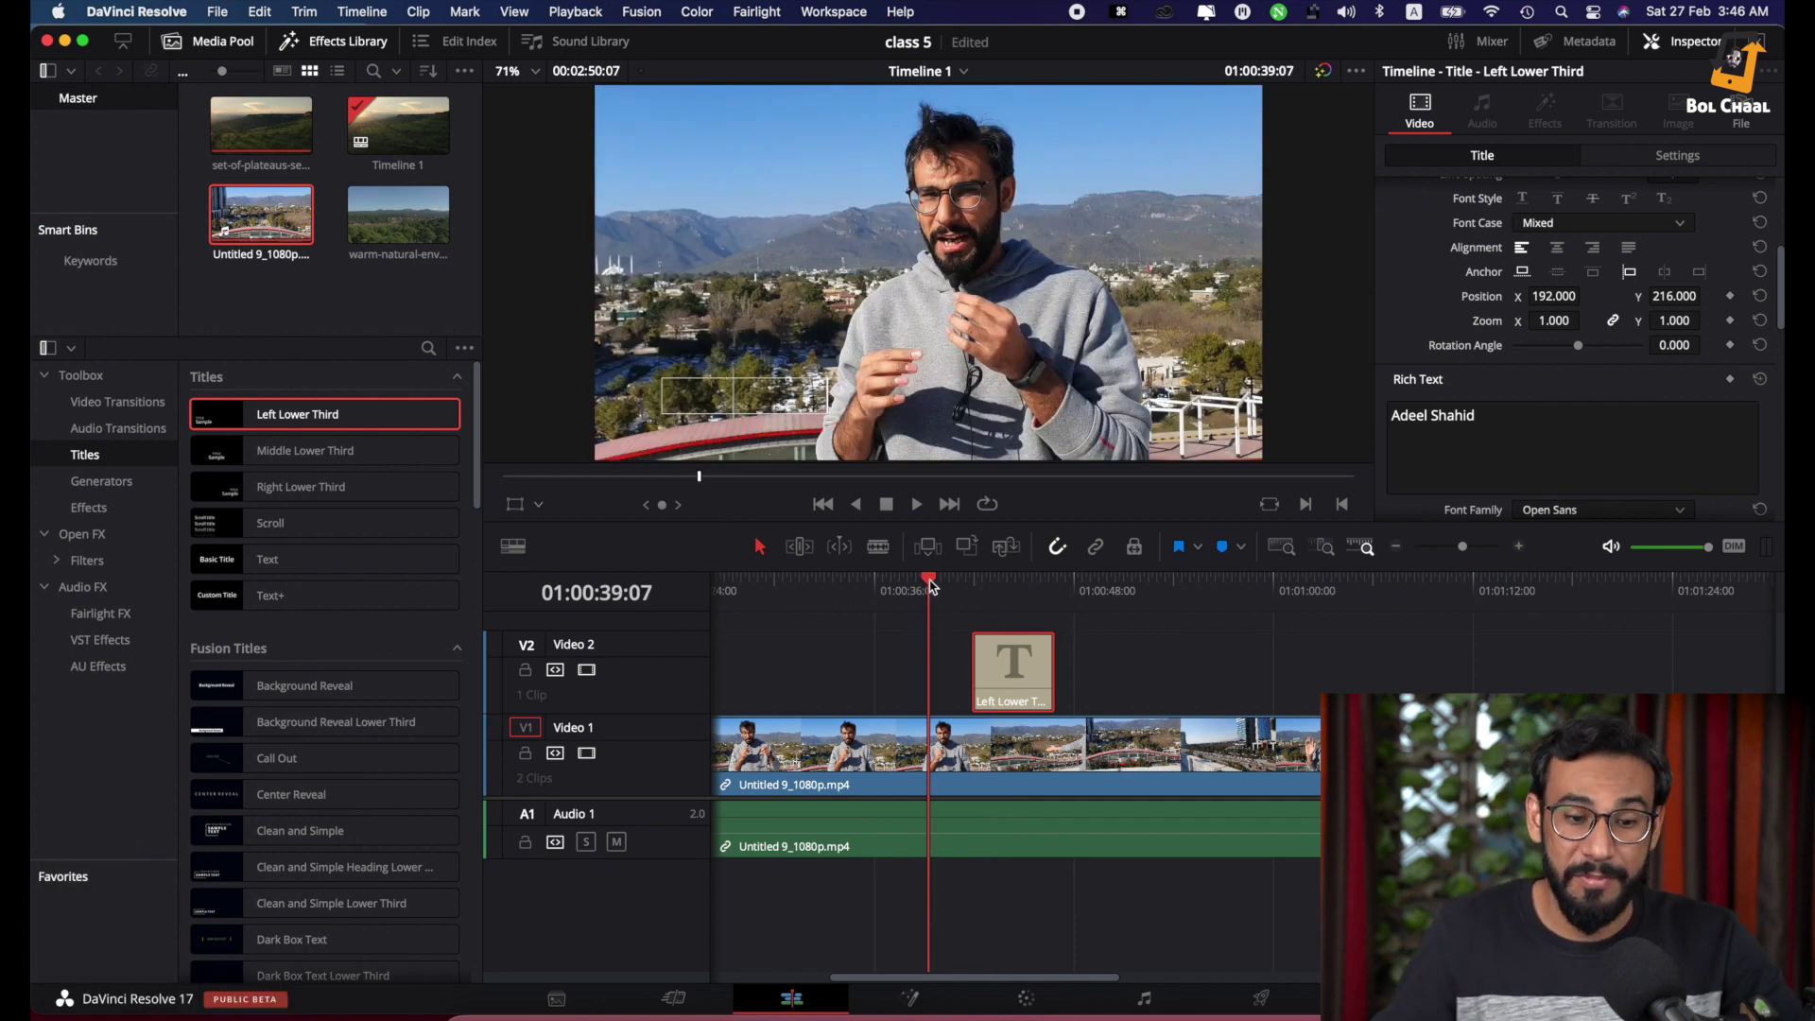
pyautogui.press('space')
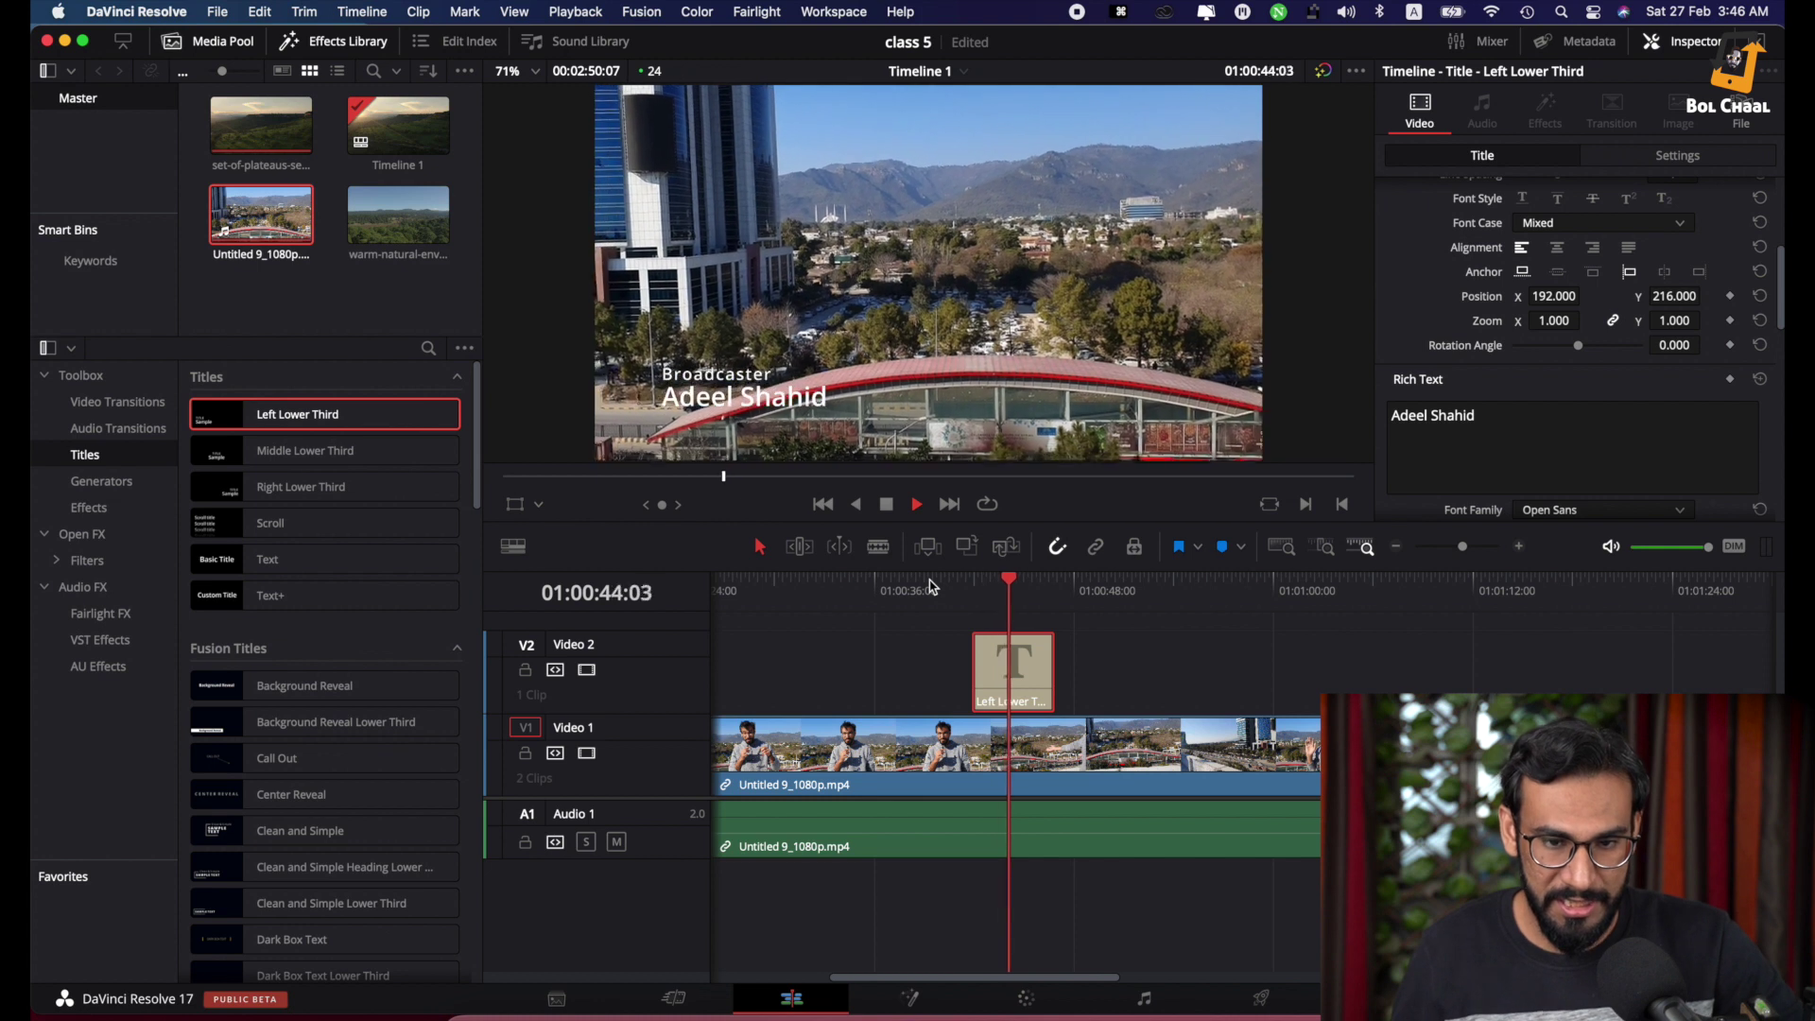
pyautogui.press('space')
# Try the underline, overline and strikethrough font styles on the title's name line
pyautogui.scroll(-5, 1635, 427)
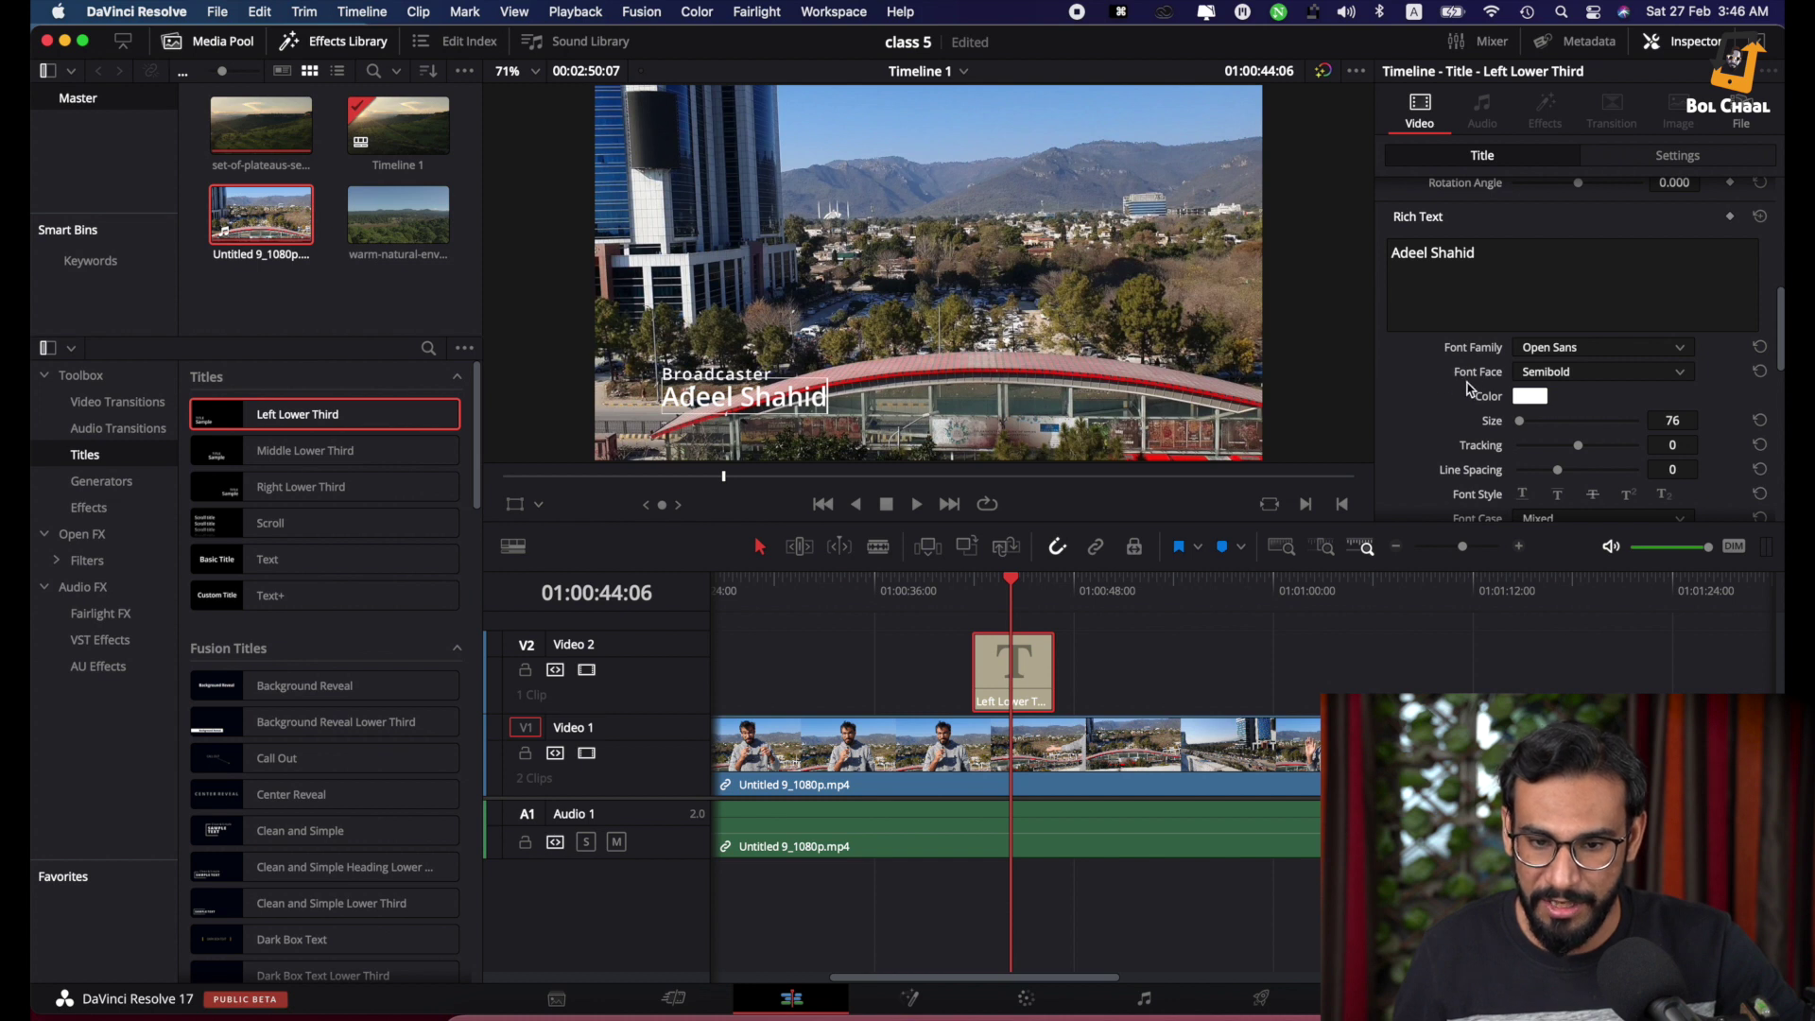
pyautogui.scroll(-2, 1475, 387)
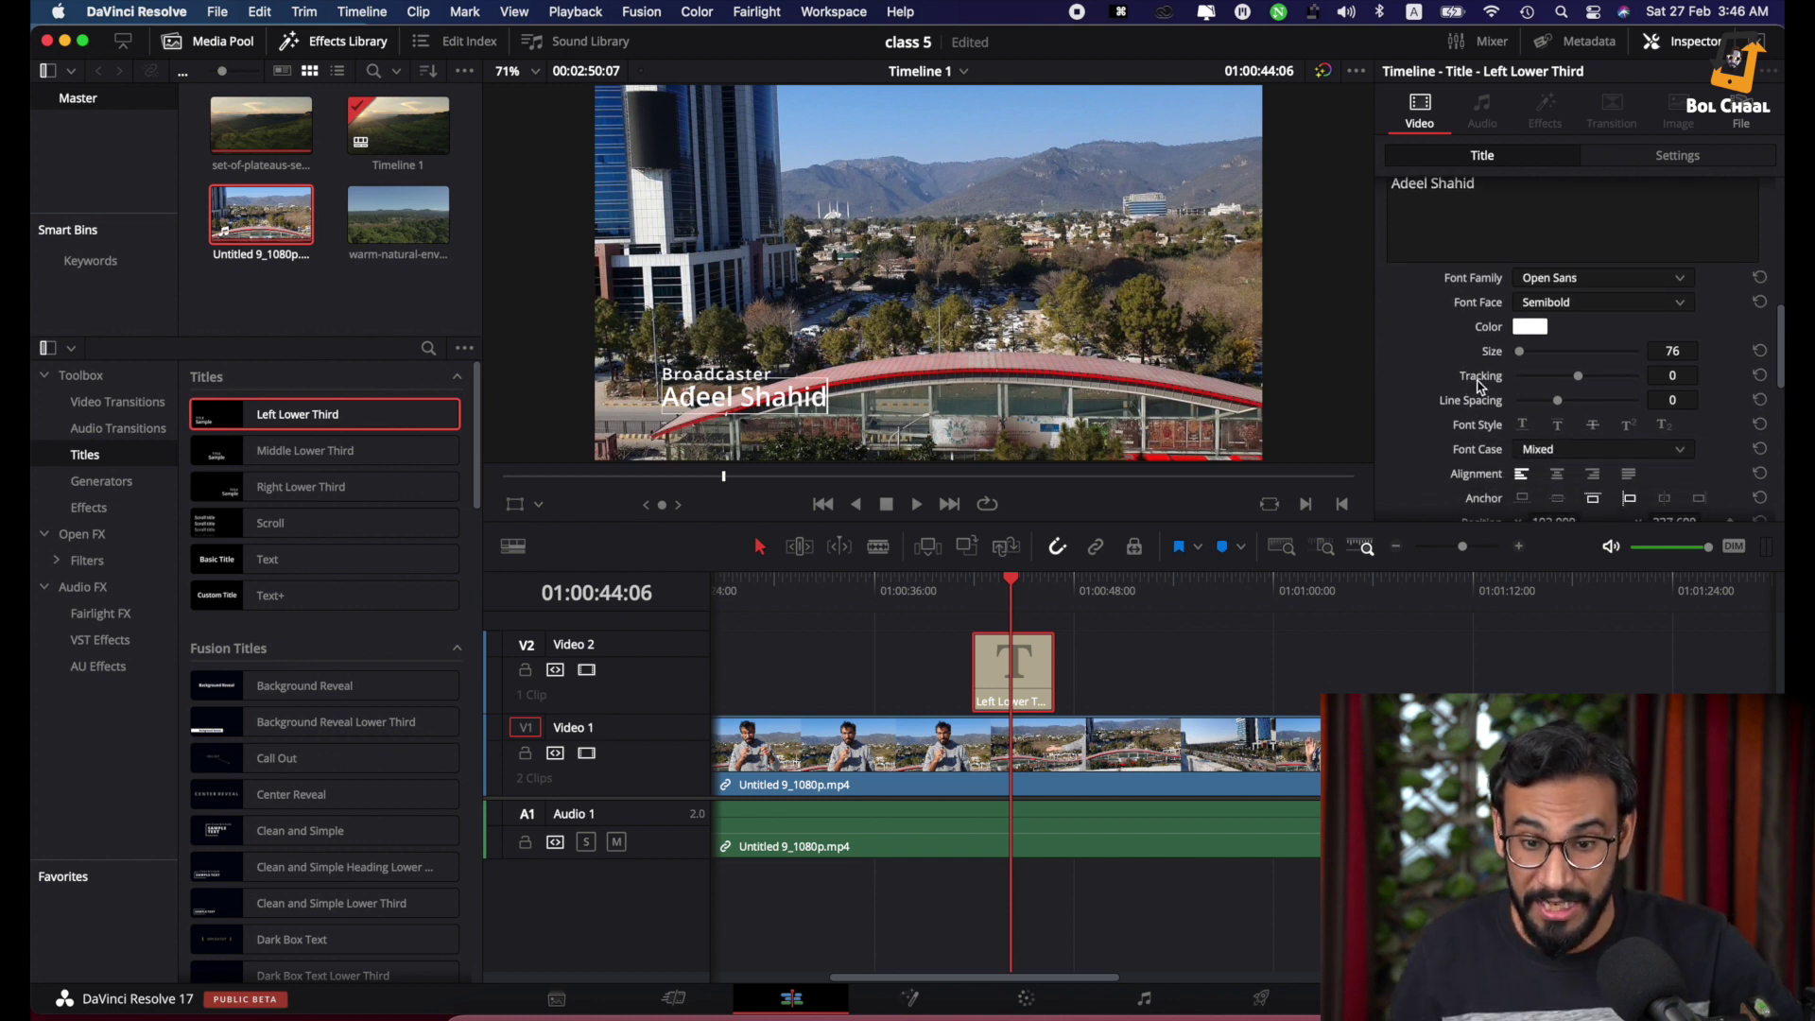
pyautogui.scroll(-2, 1515, 390)
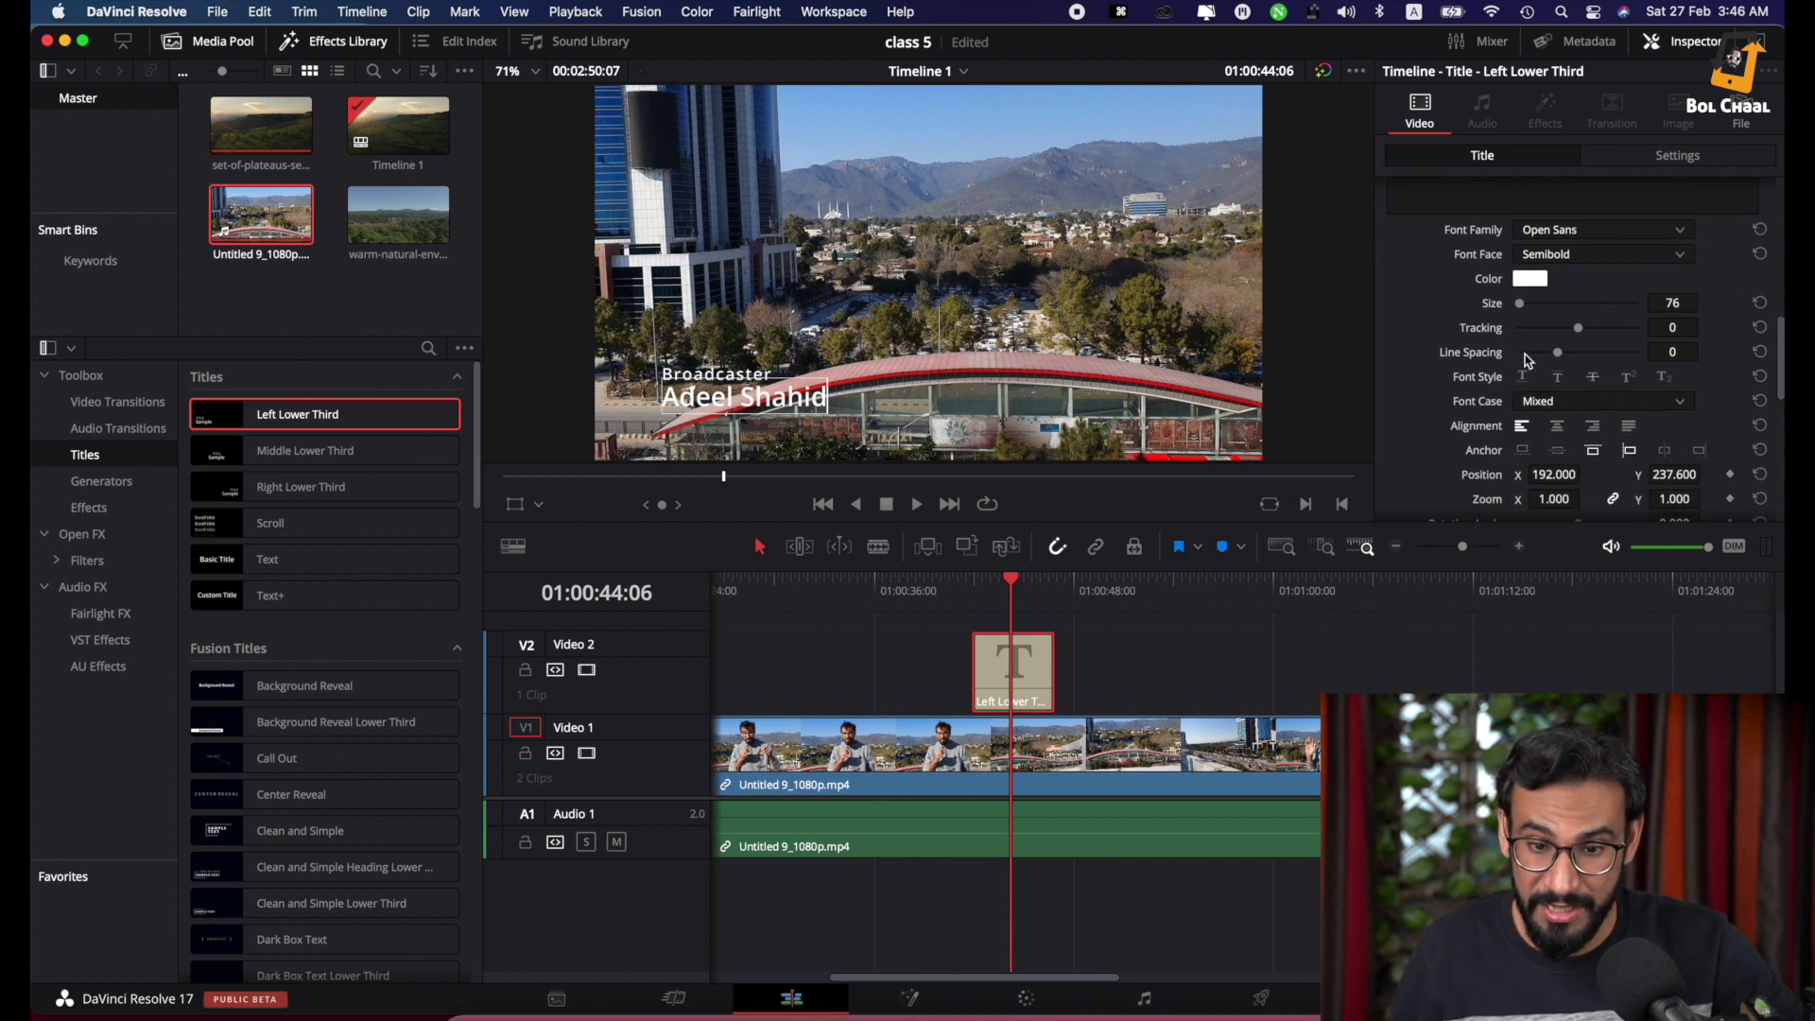
pyautogui.scroll(-2, 1528, 360)
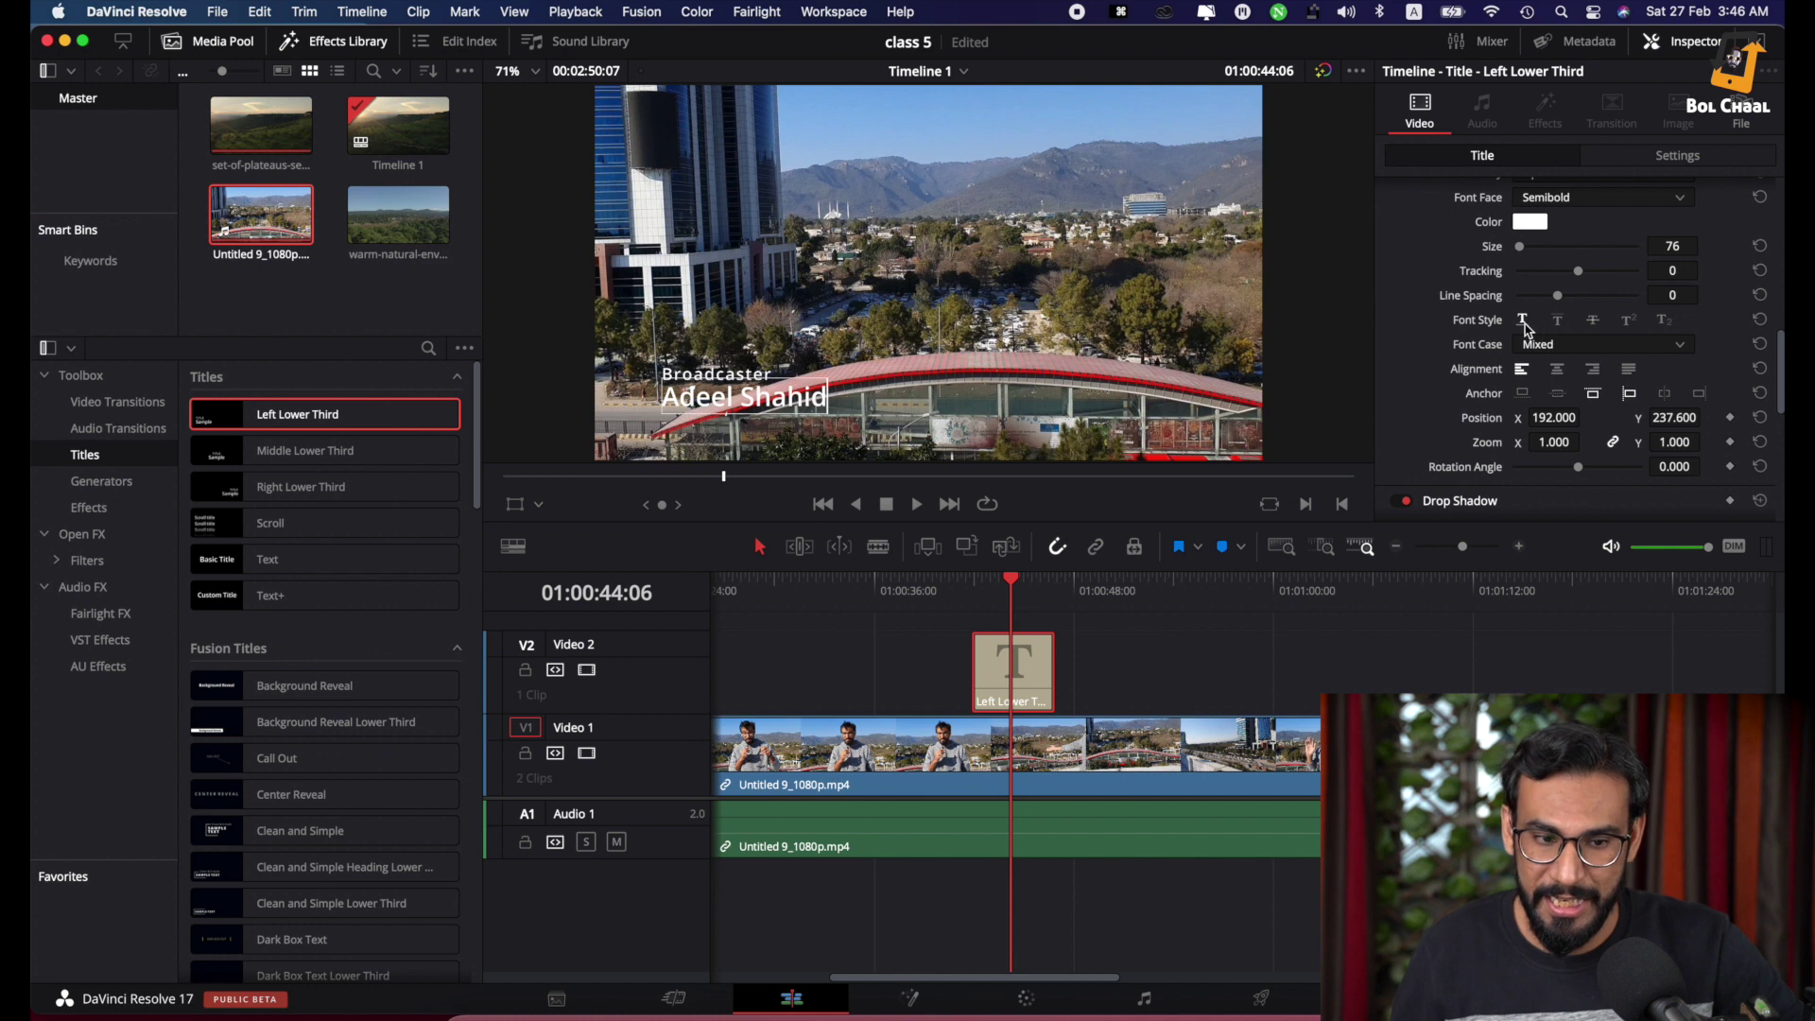
pyautogui.click(1523, 322)
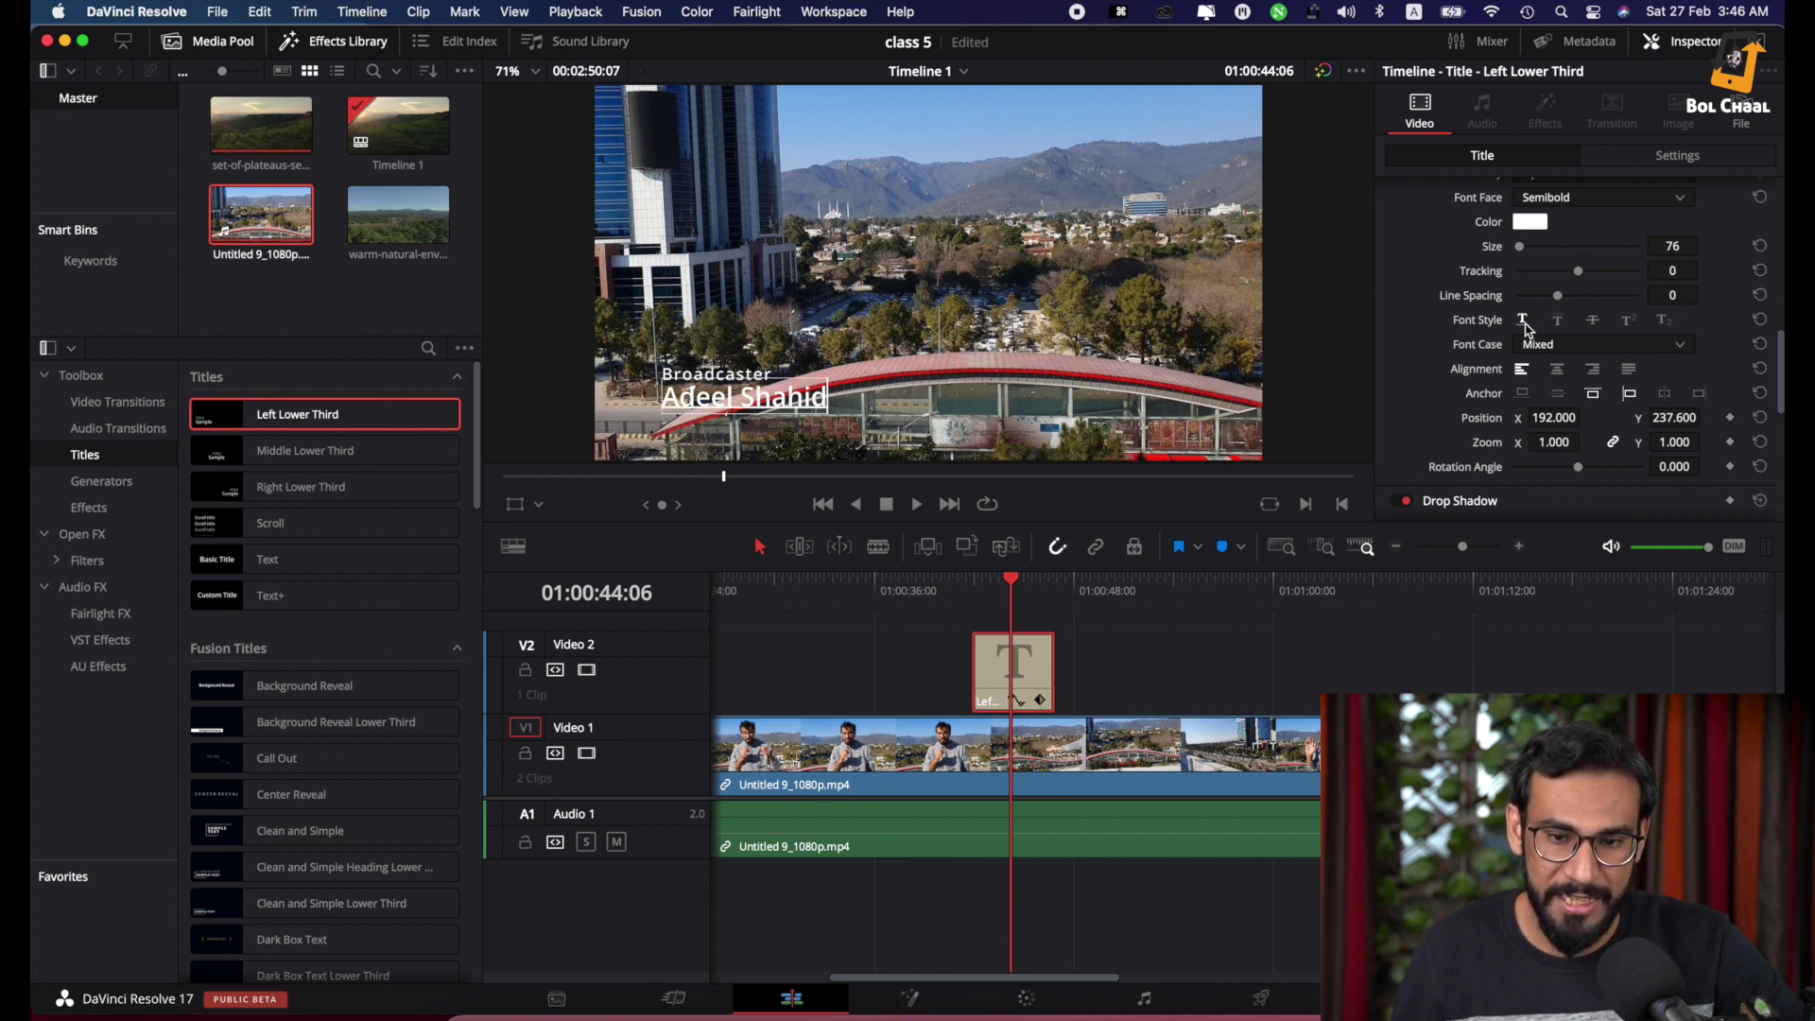
pyautogui.click(1526, 324)
pyautogui.click(1556, 322)
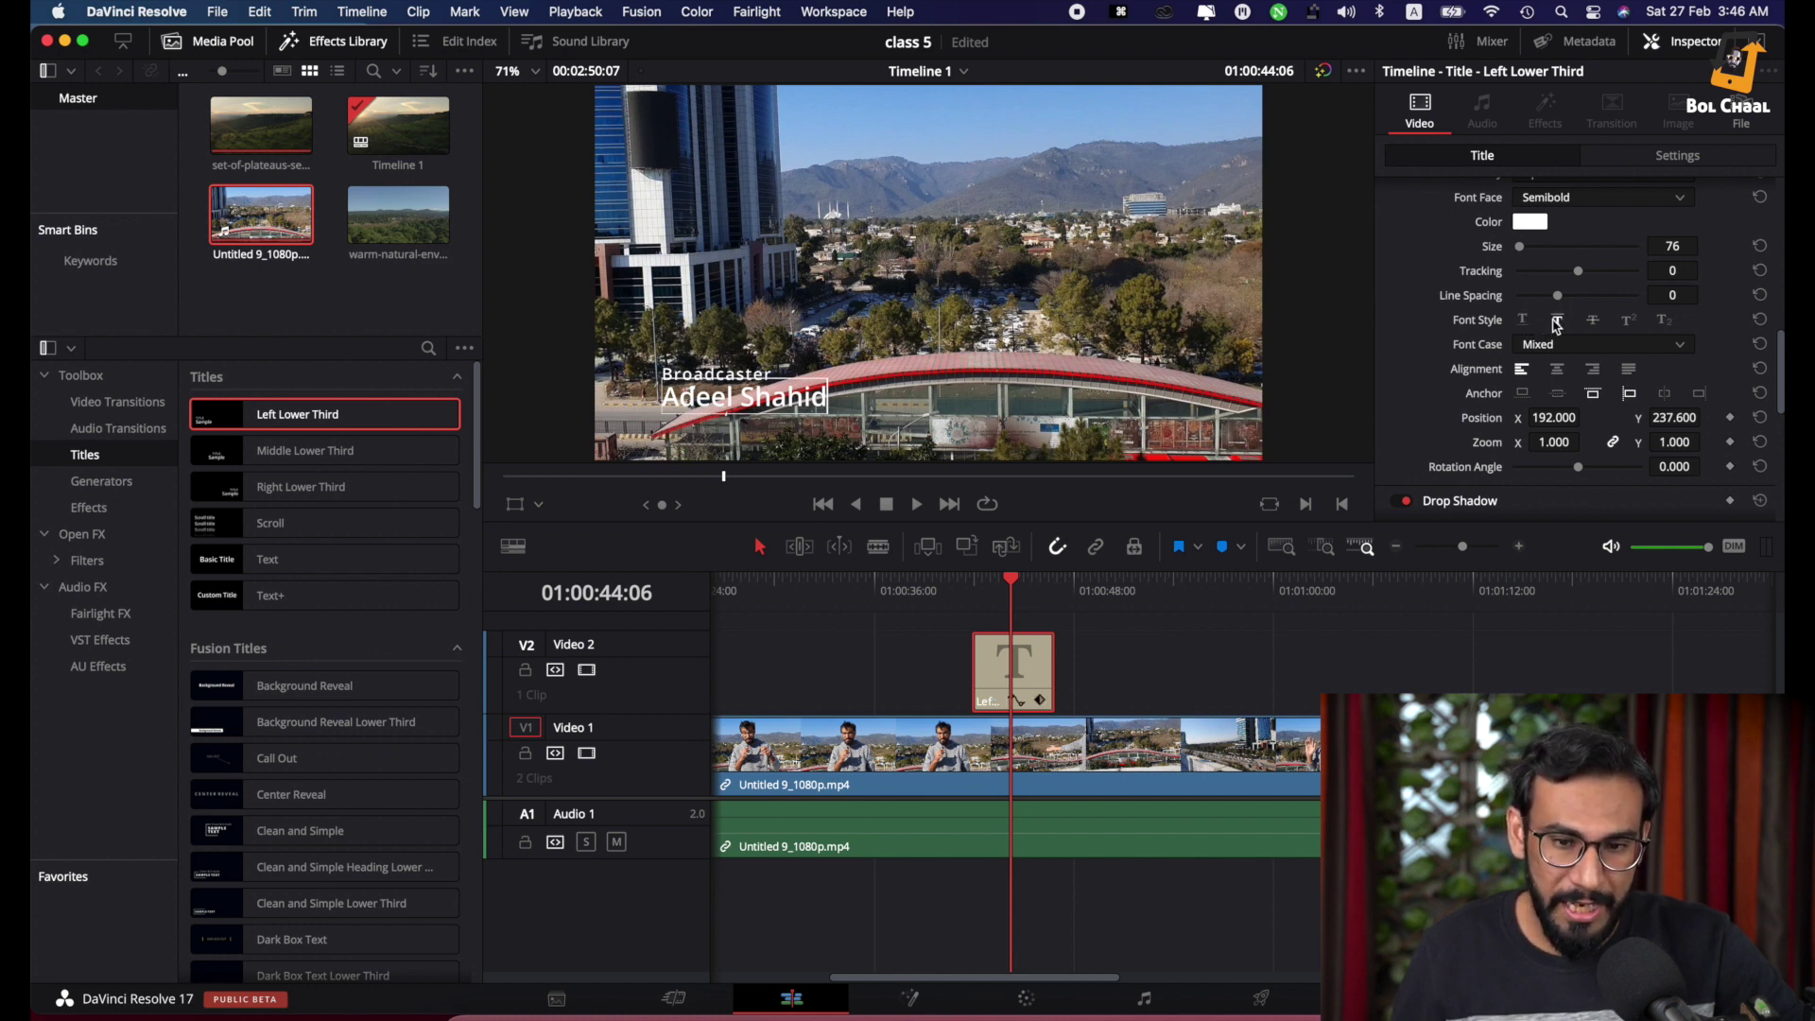
pyautogui.click(1556, 321)
pyautogui.click(1593, 322)
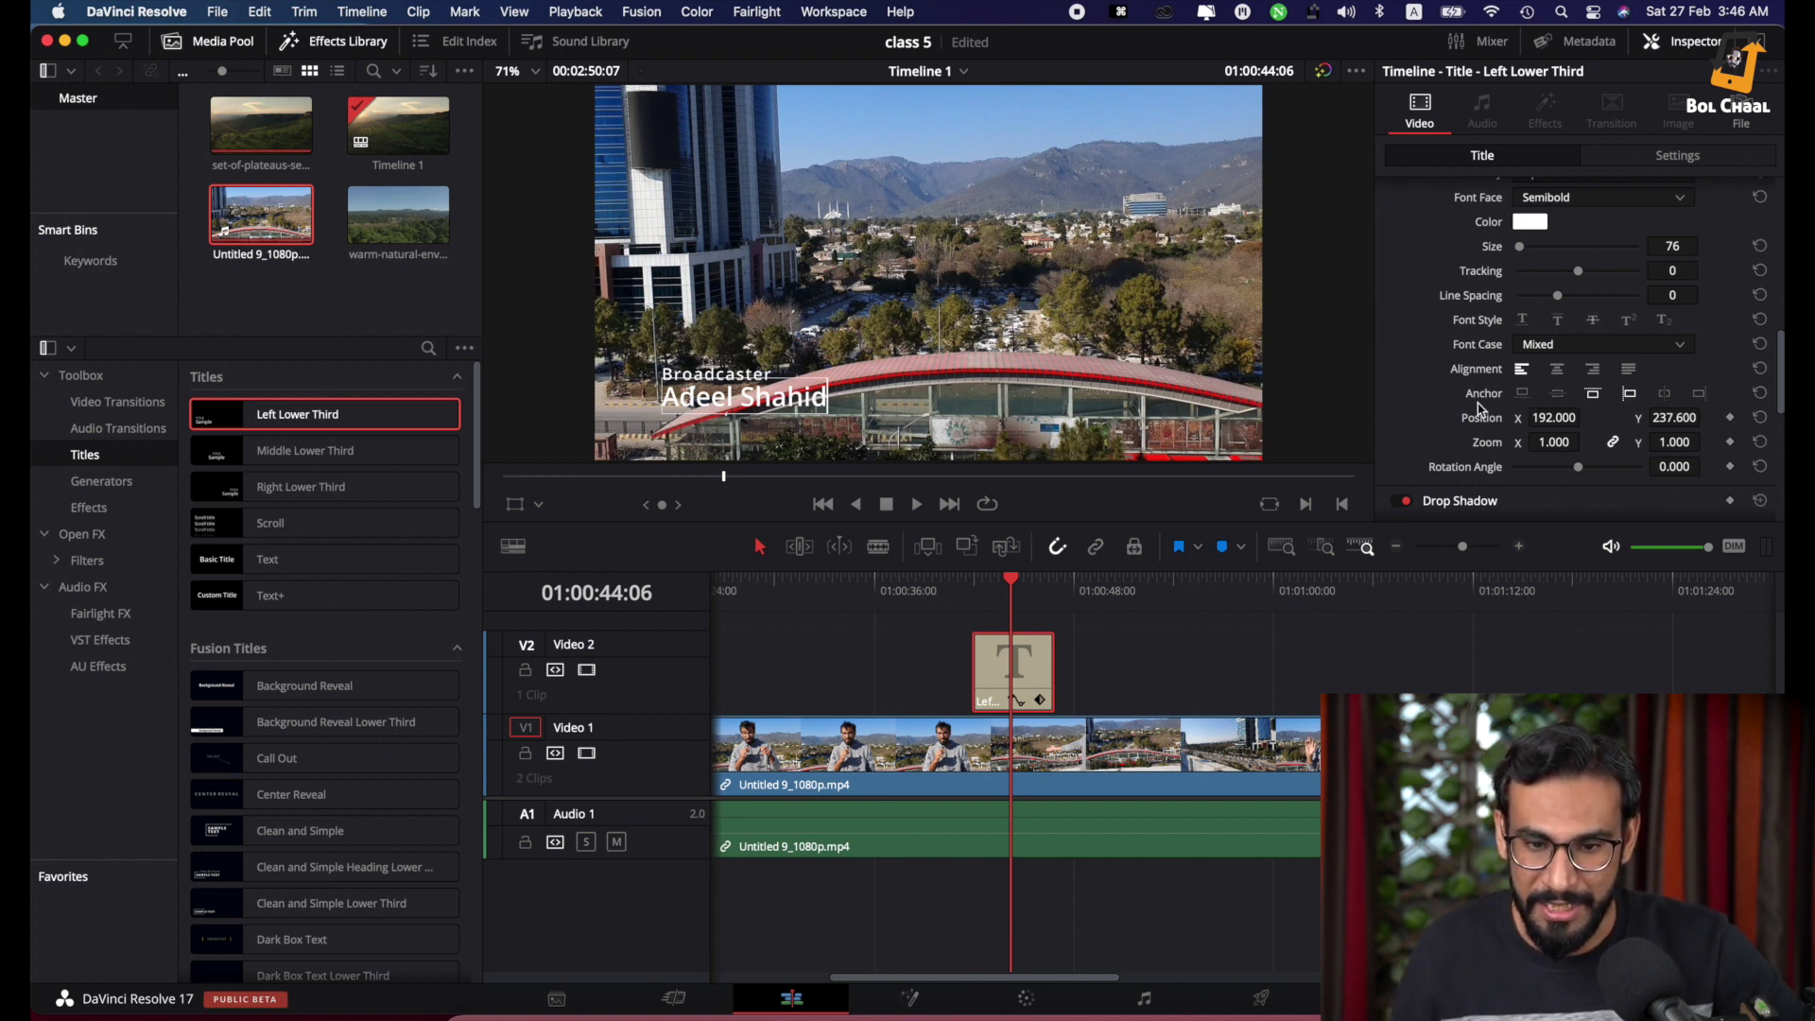
# Shift the name line's position to X 187.000 and Y 226.600
pyautogui.scroll(-1, 1494, 406)
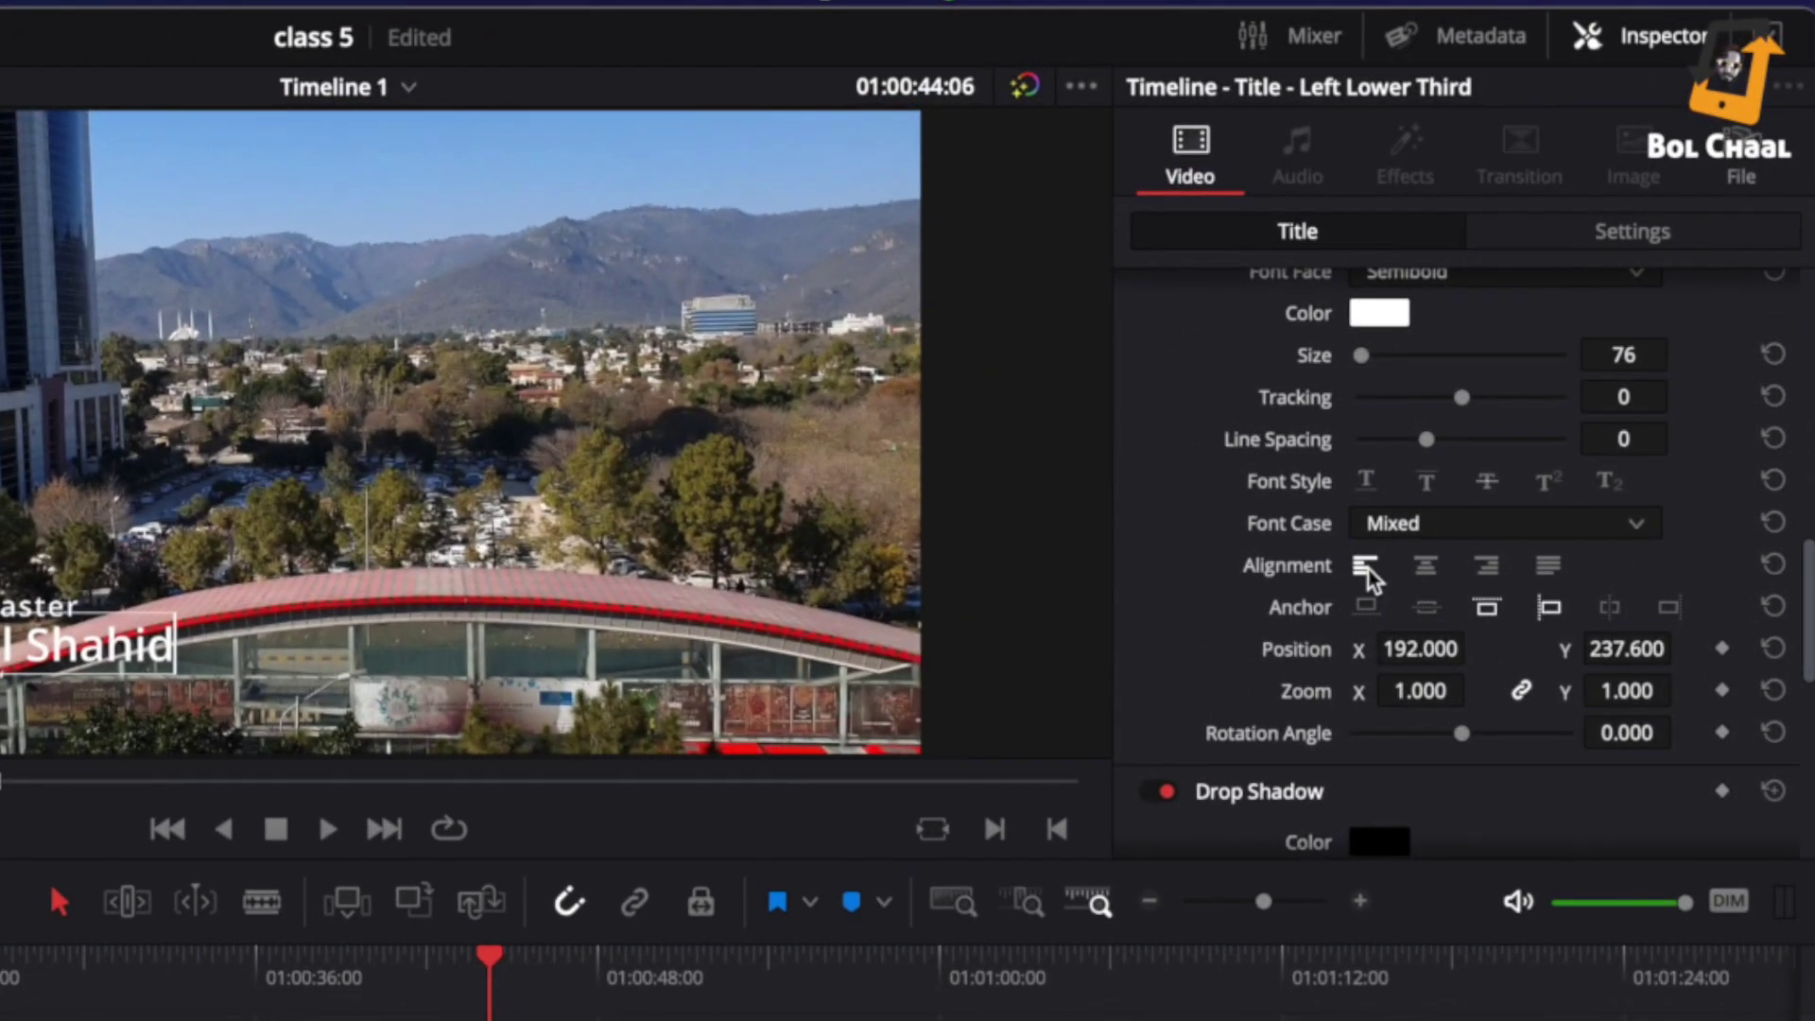
pyautogui.scroll(-1, 1294, 650)
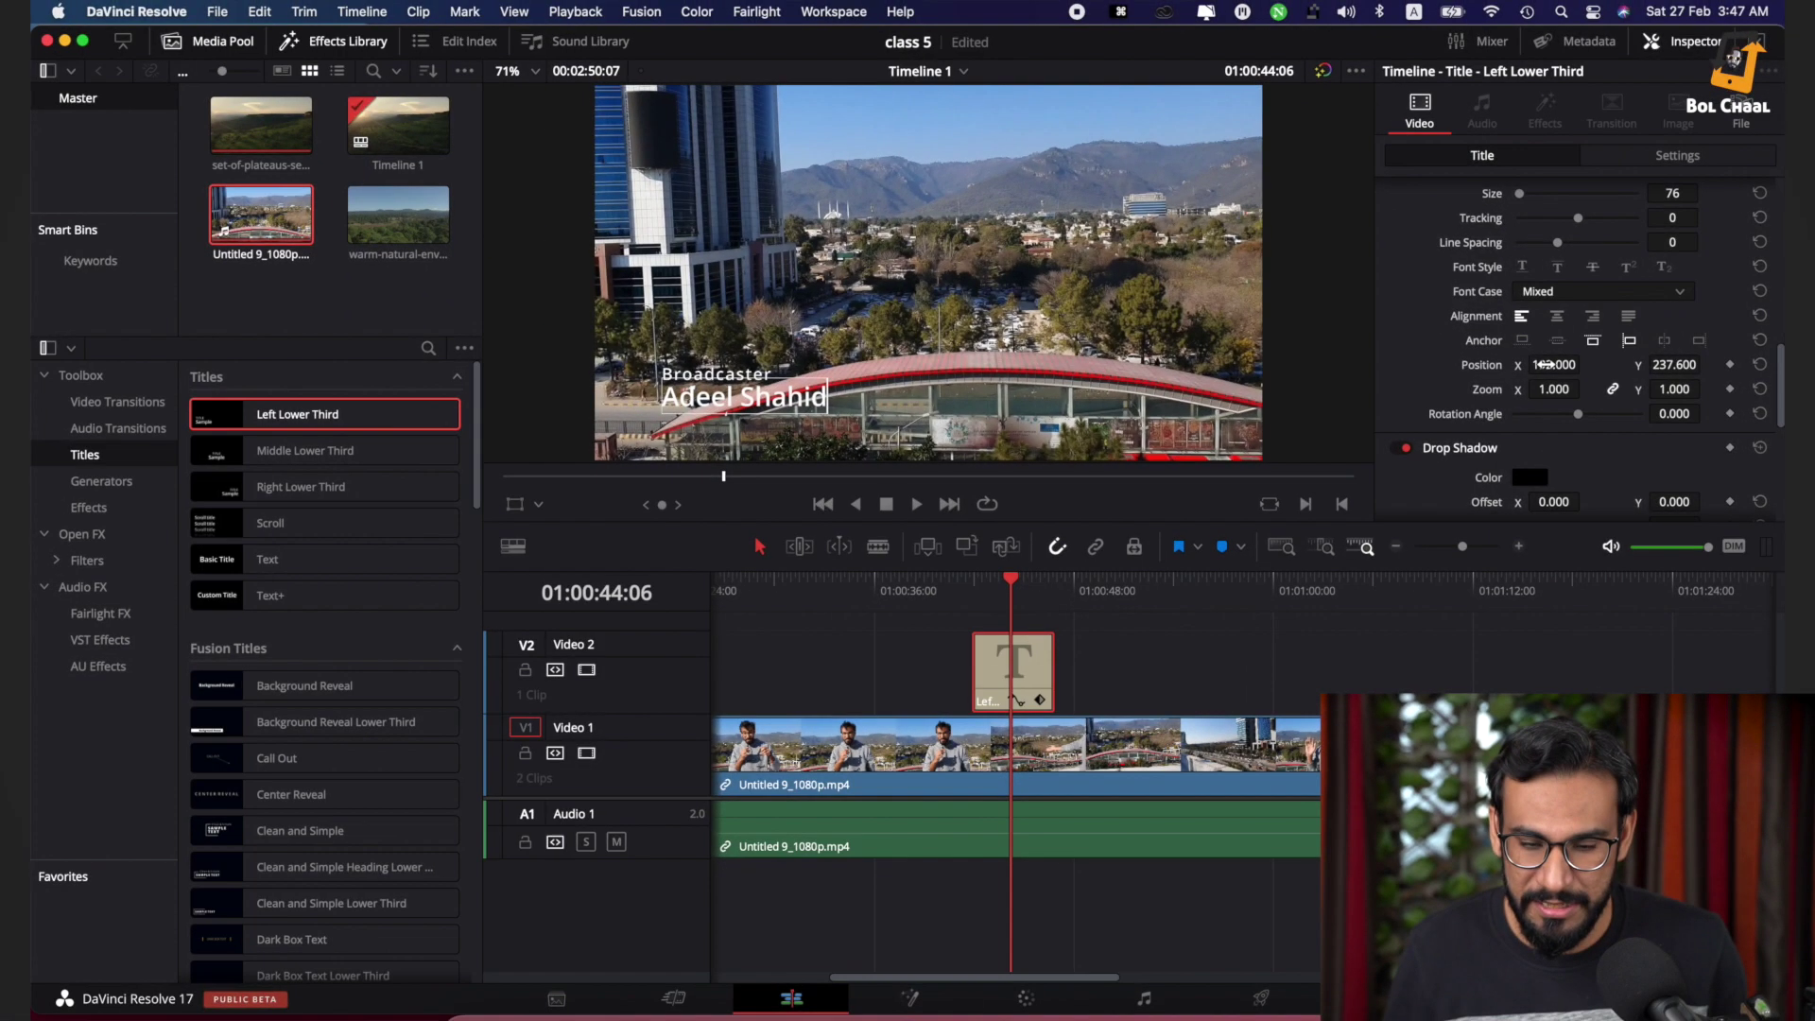
pyautogui.scroll(-1, 1543, 365)
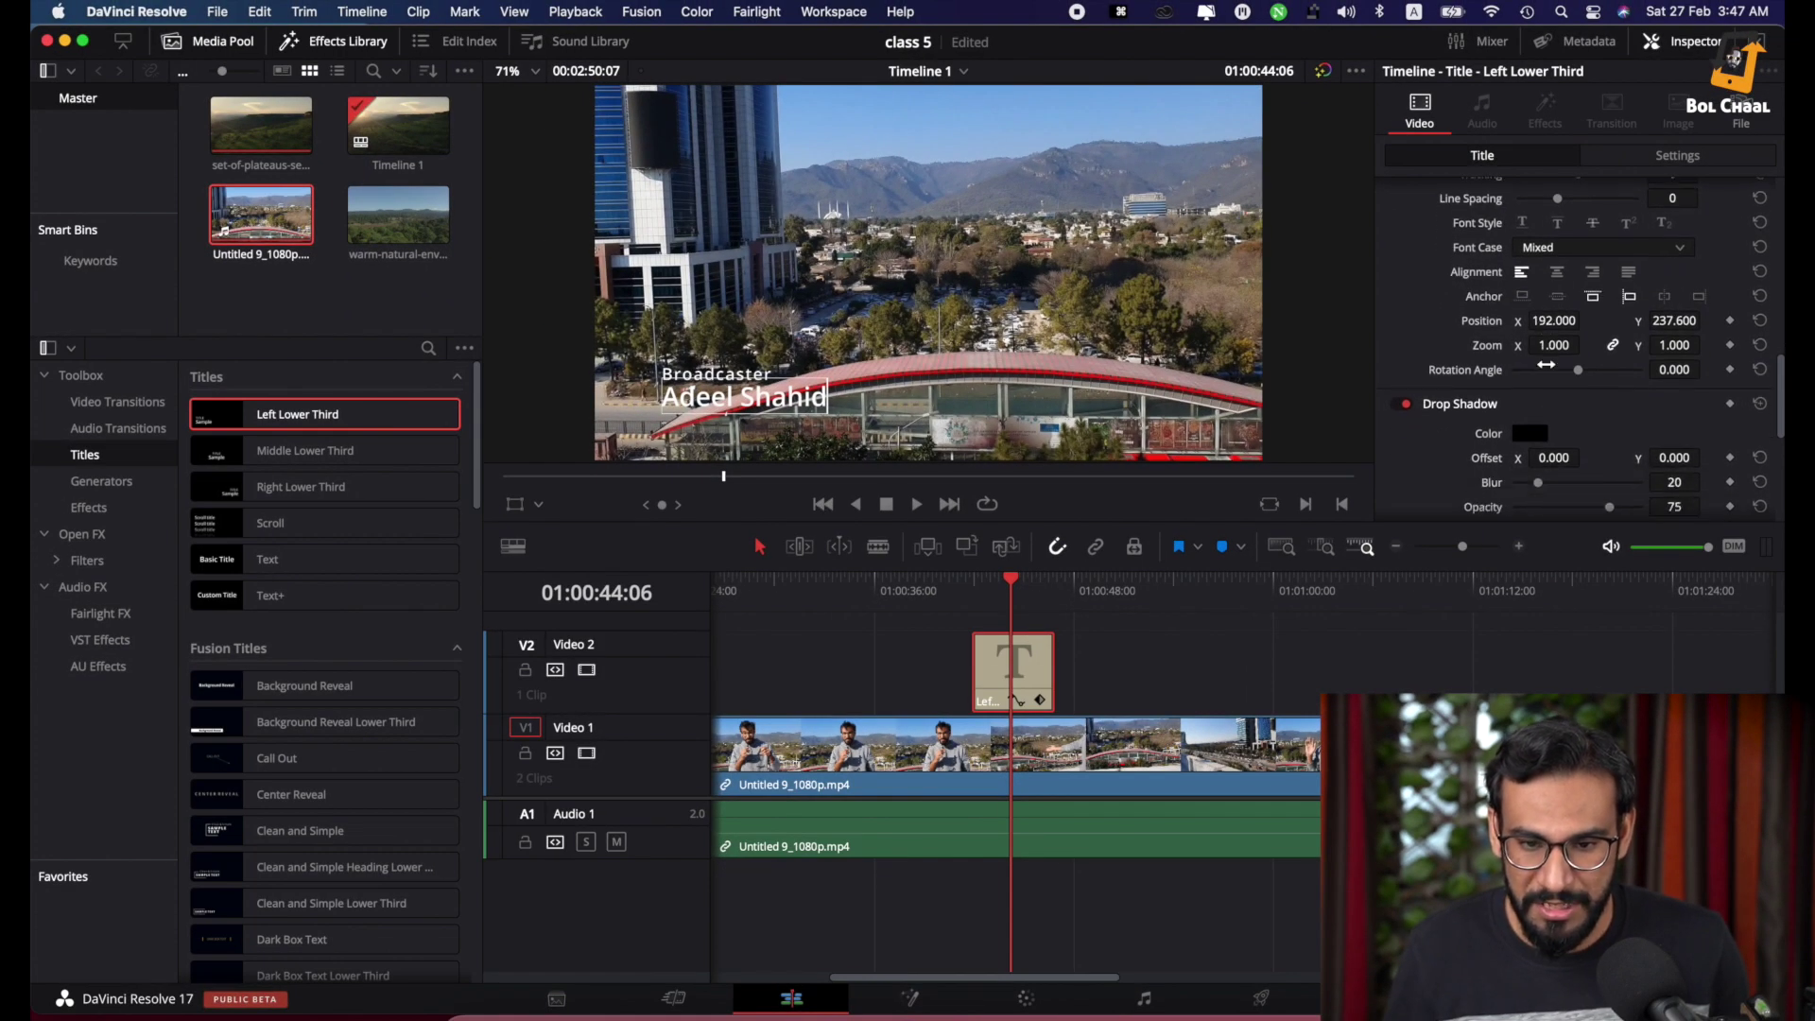
pyautogui.moveTo(1554, 320); pyautogui.dragTo(1706, 320)
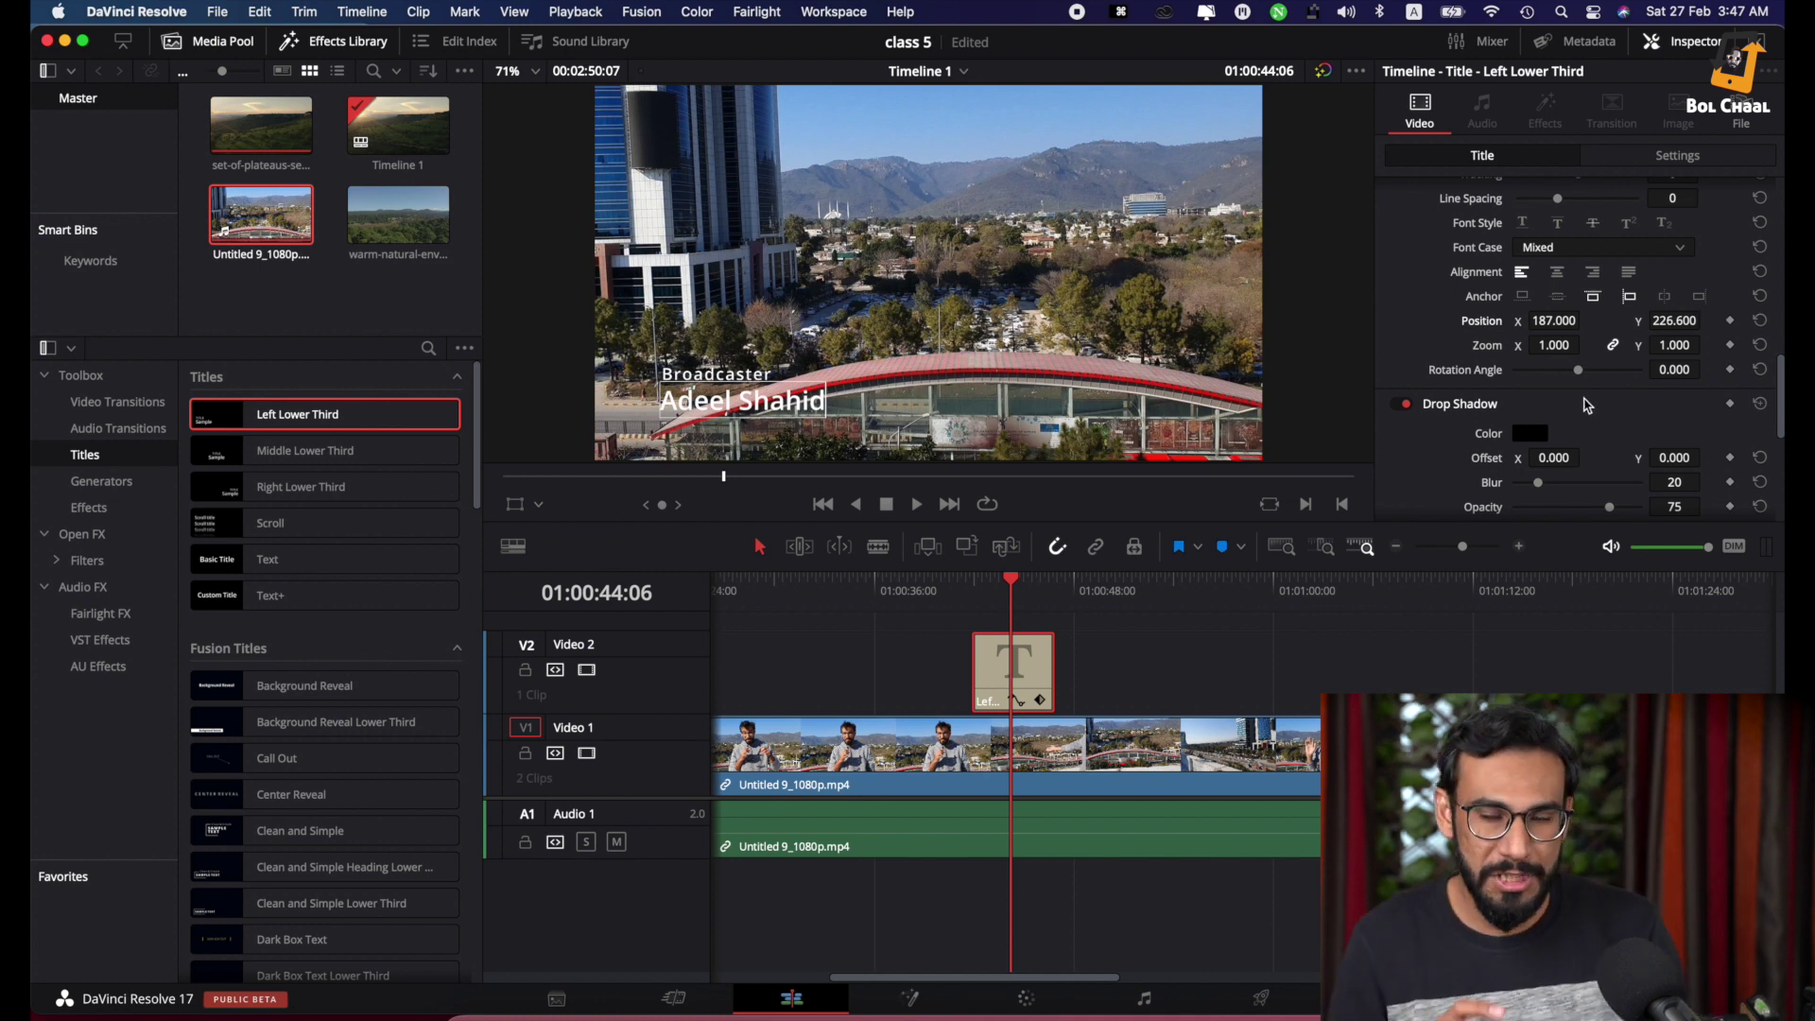
# Try a thicker stroke around the name line and return the stroke size to 0
pyautogui.scroll(-4, 1569, 416)
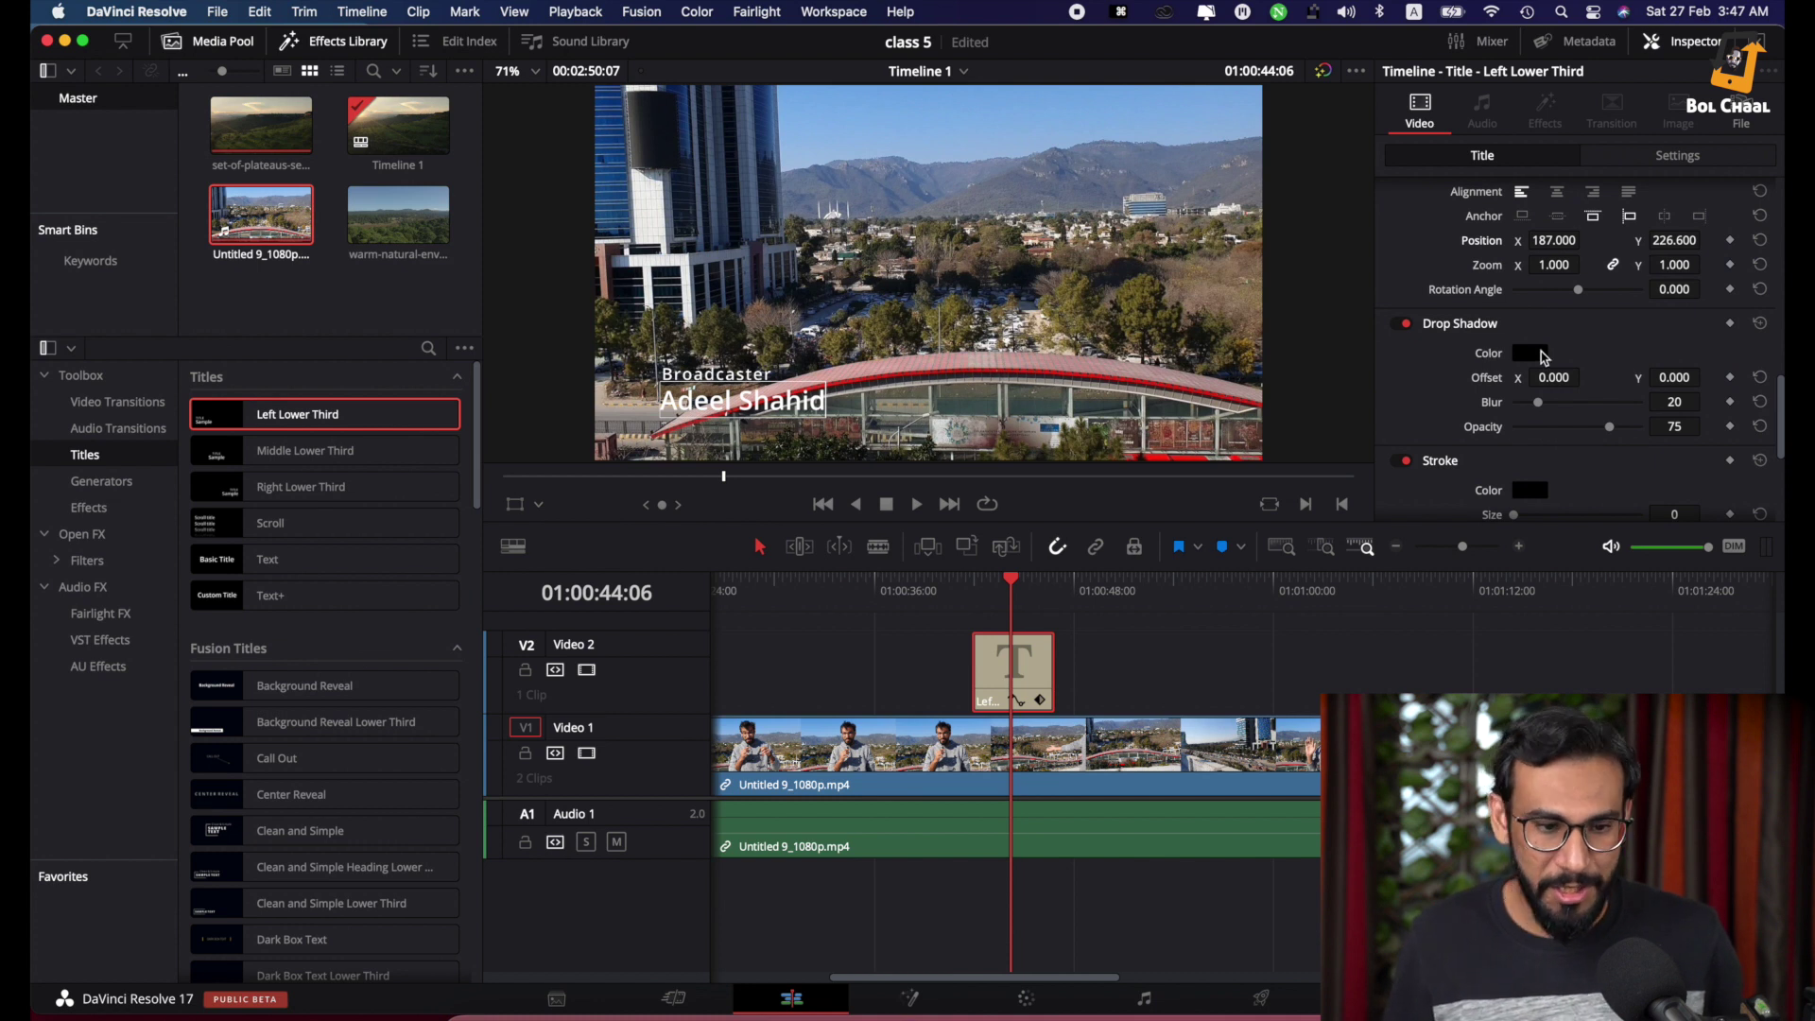
pyautogui.scroll(-5, 1513, 397)
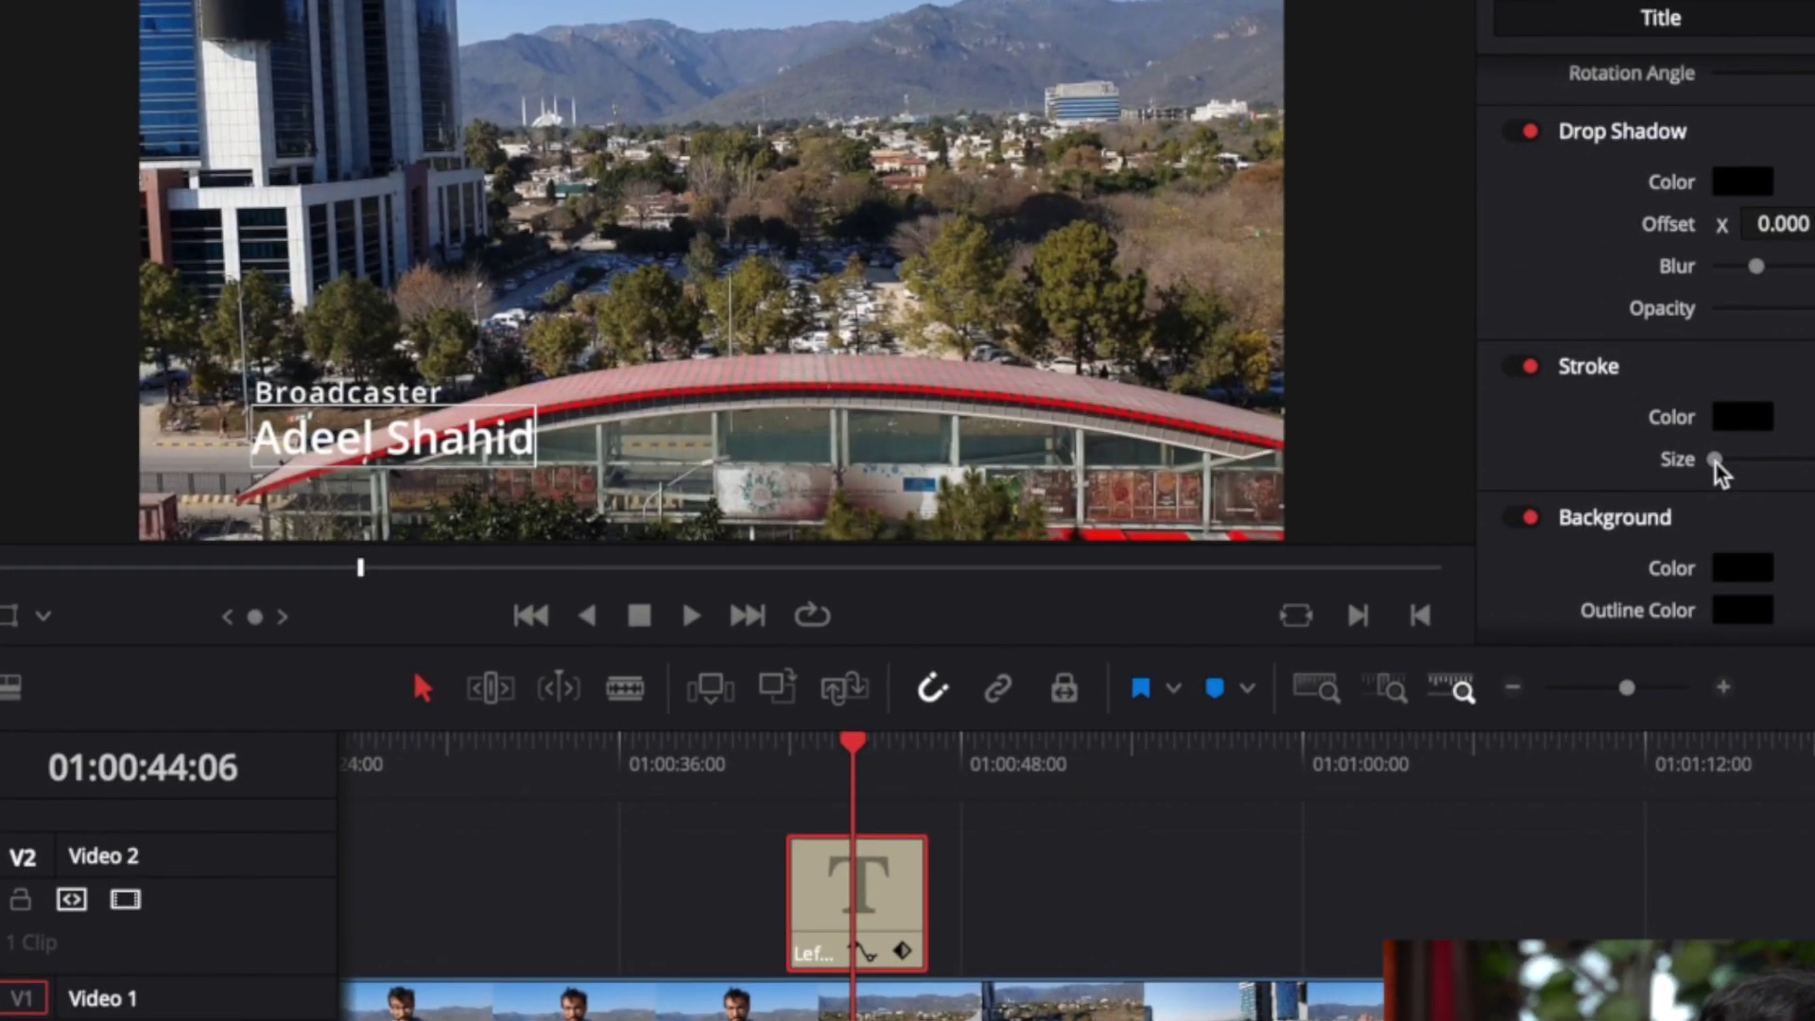
pyautogui.moveTo(1716, 461); pyautogui.dragTo(1758, 463)
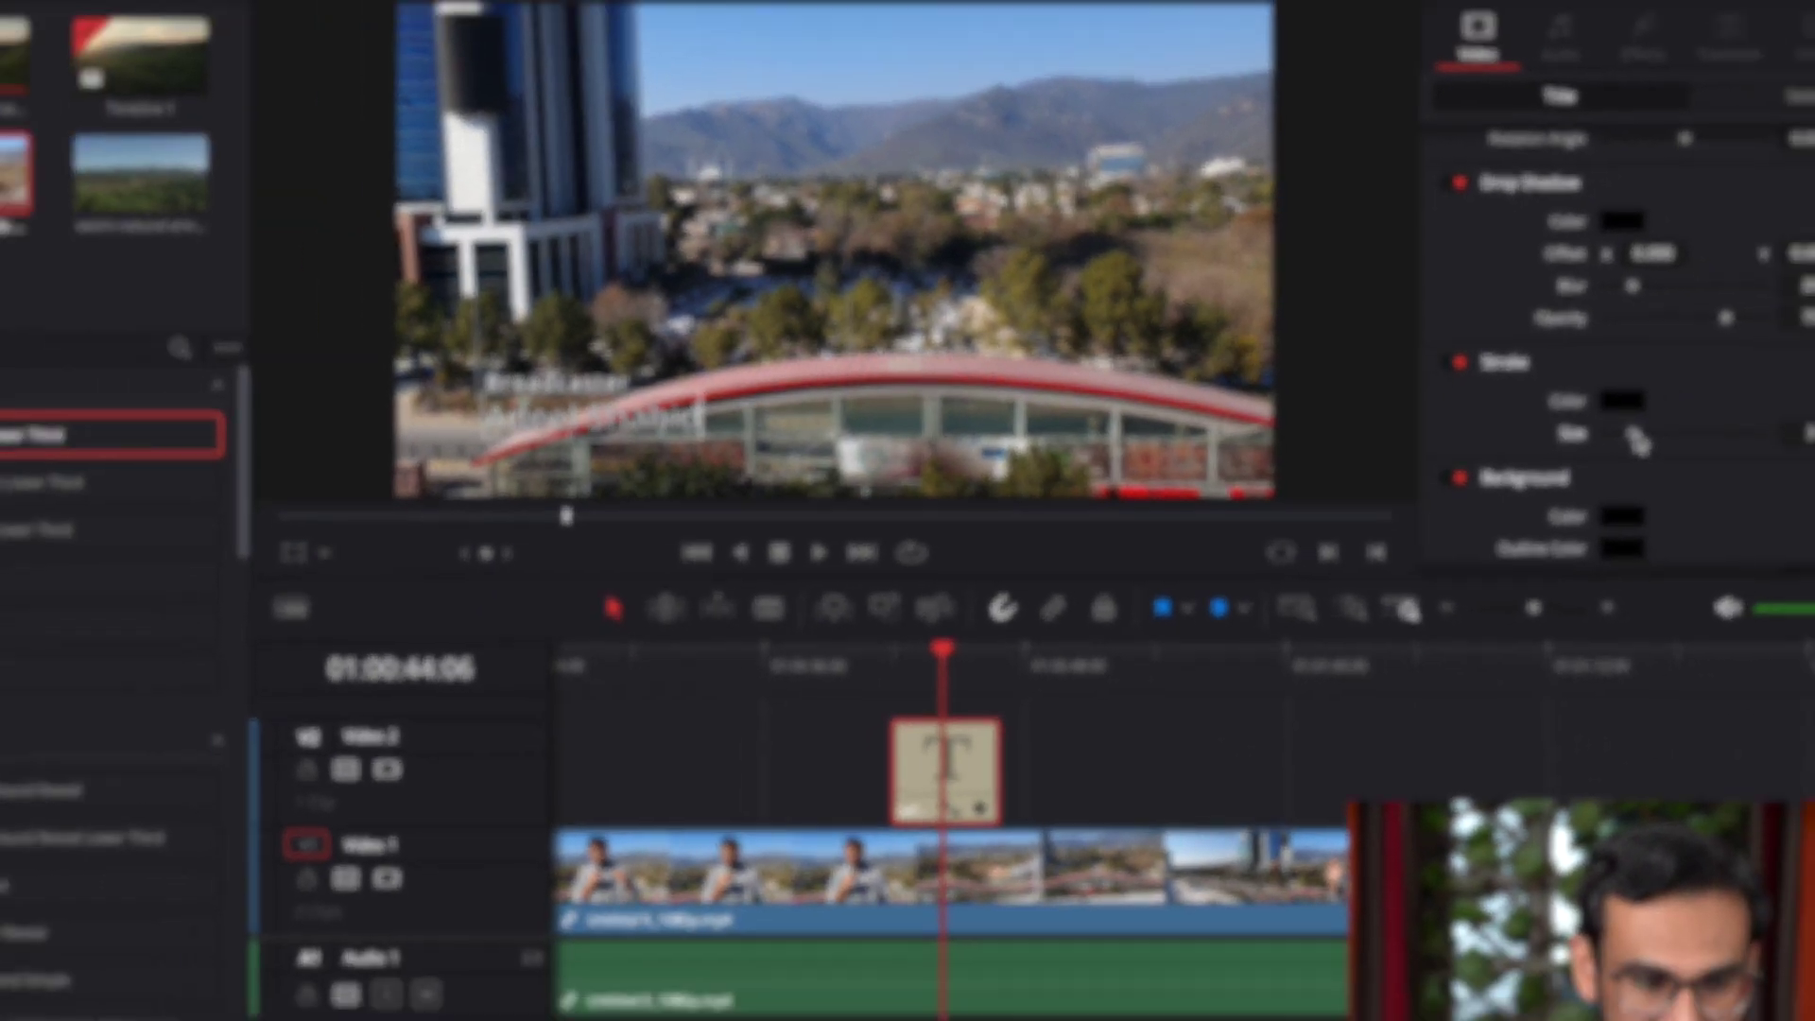
pyautogui.moveTo(1647, 434); pyautogui.dragTo(1607, 444)
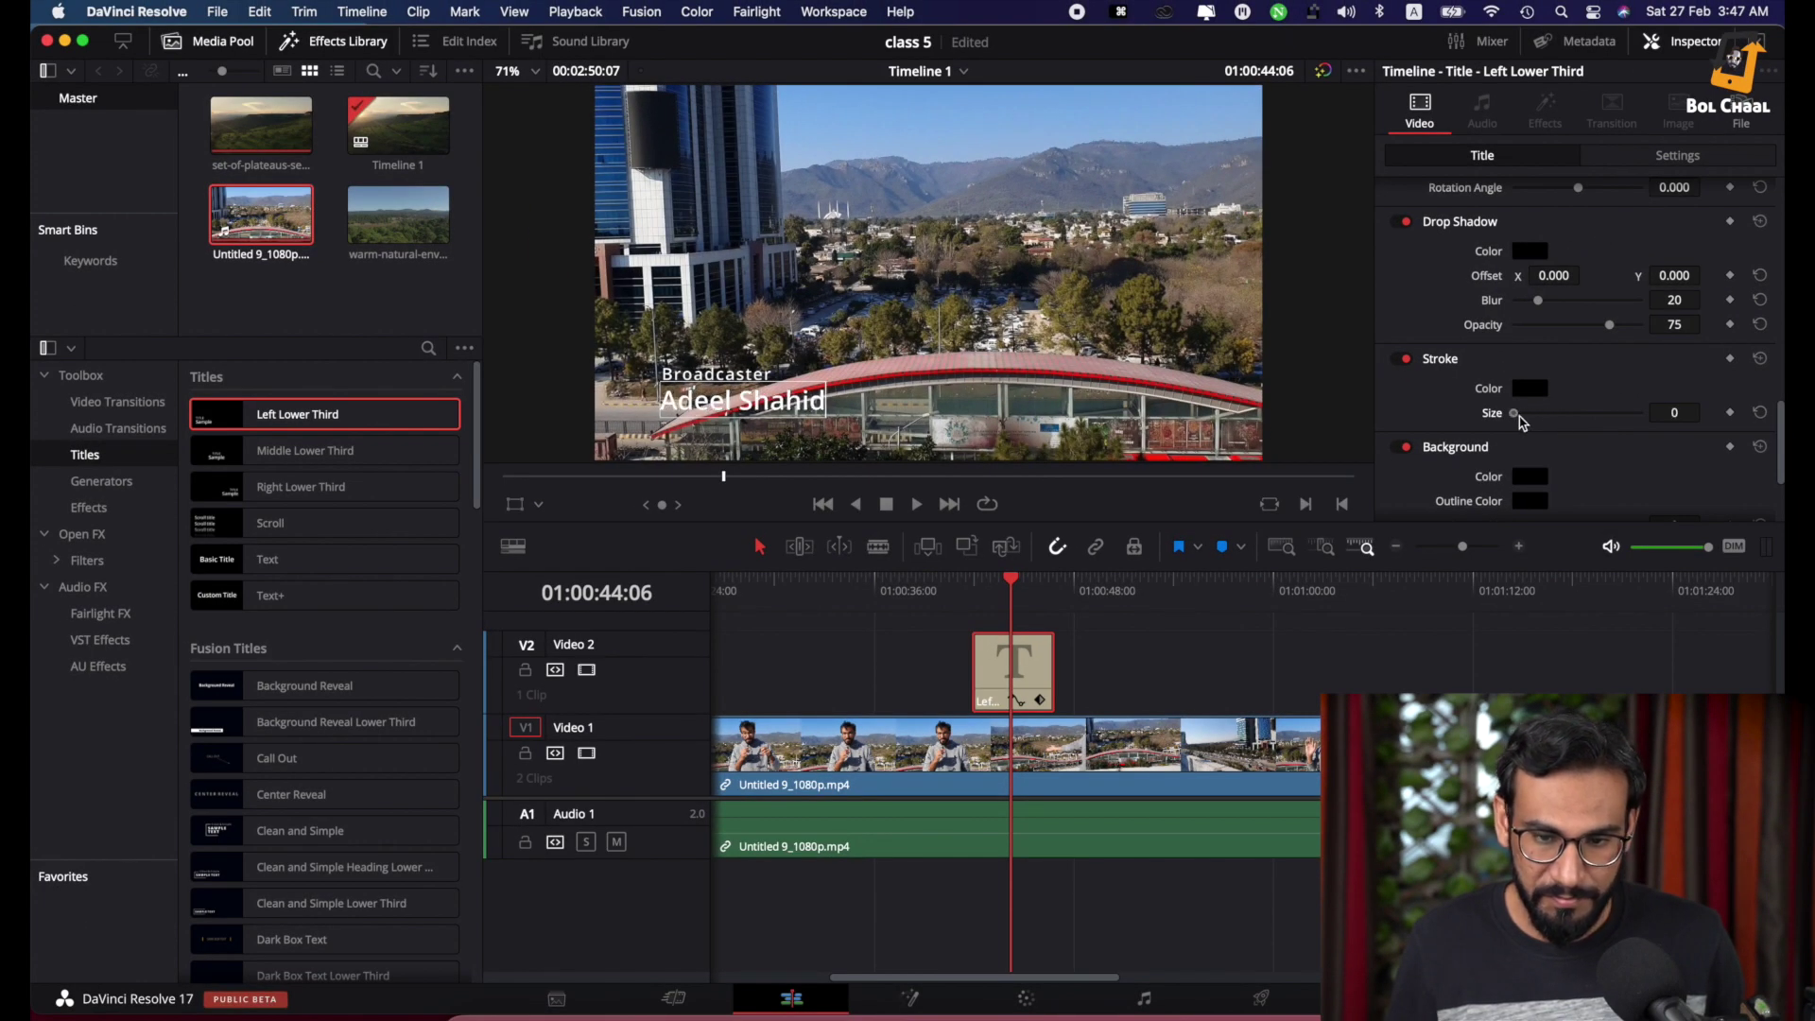
# Examine the wheel, slider, palette, image and pencil modes for the name line's stroke color, and close the picker without choosing a color
pyautogui.click(1524, 391)
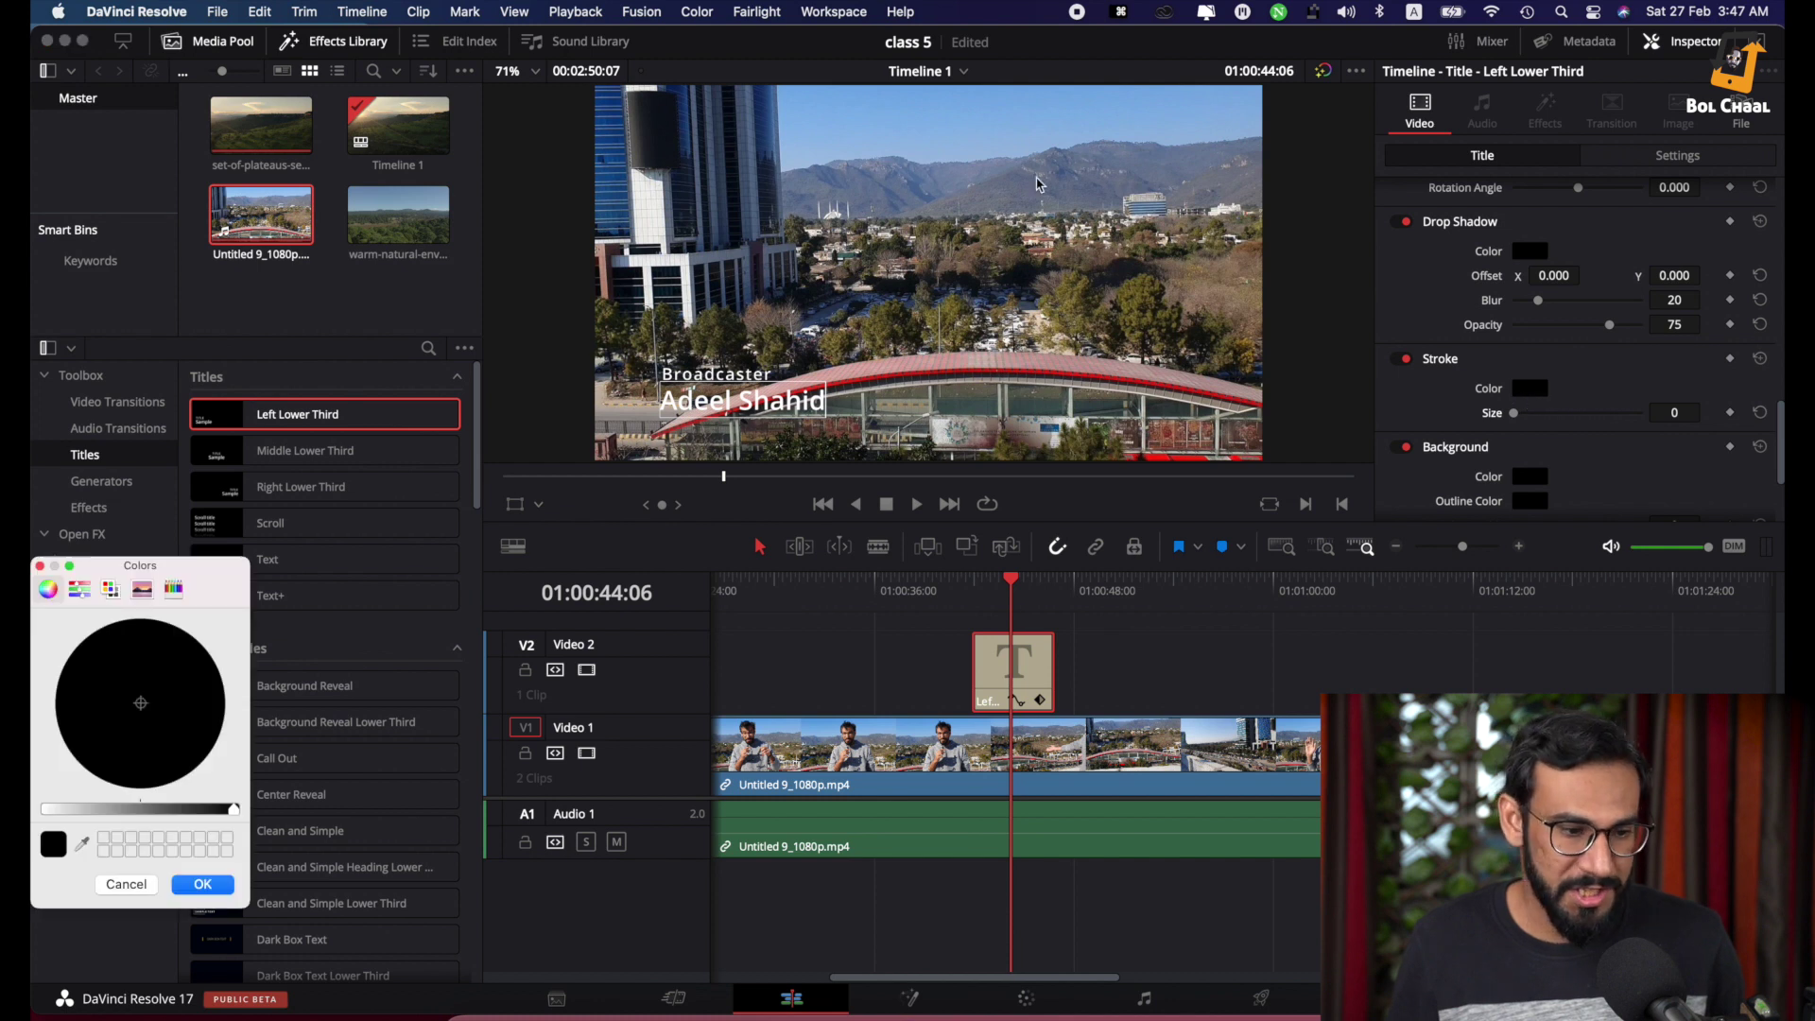
pyautogui.moveTo(47, 568); pyautogui.dragTo(47, 515)
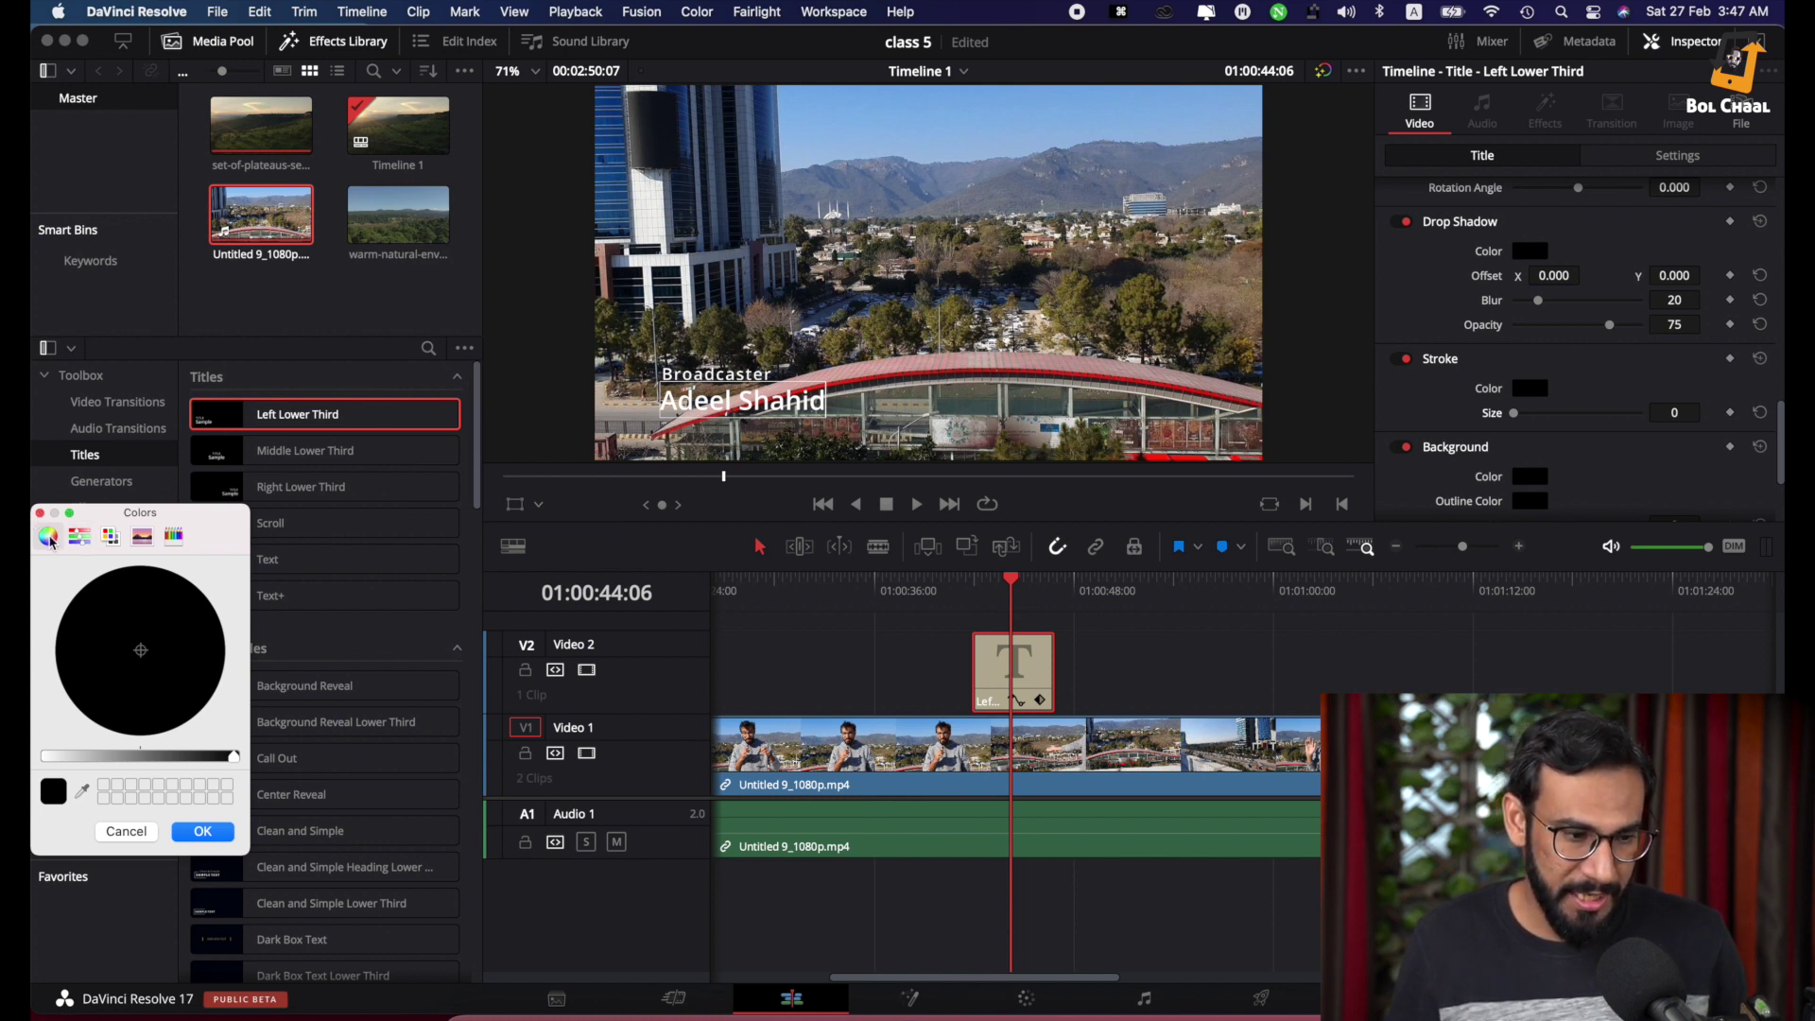
pyautogui.click(87, 541)
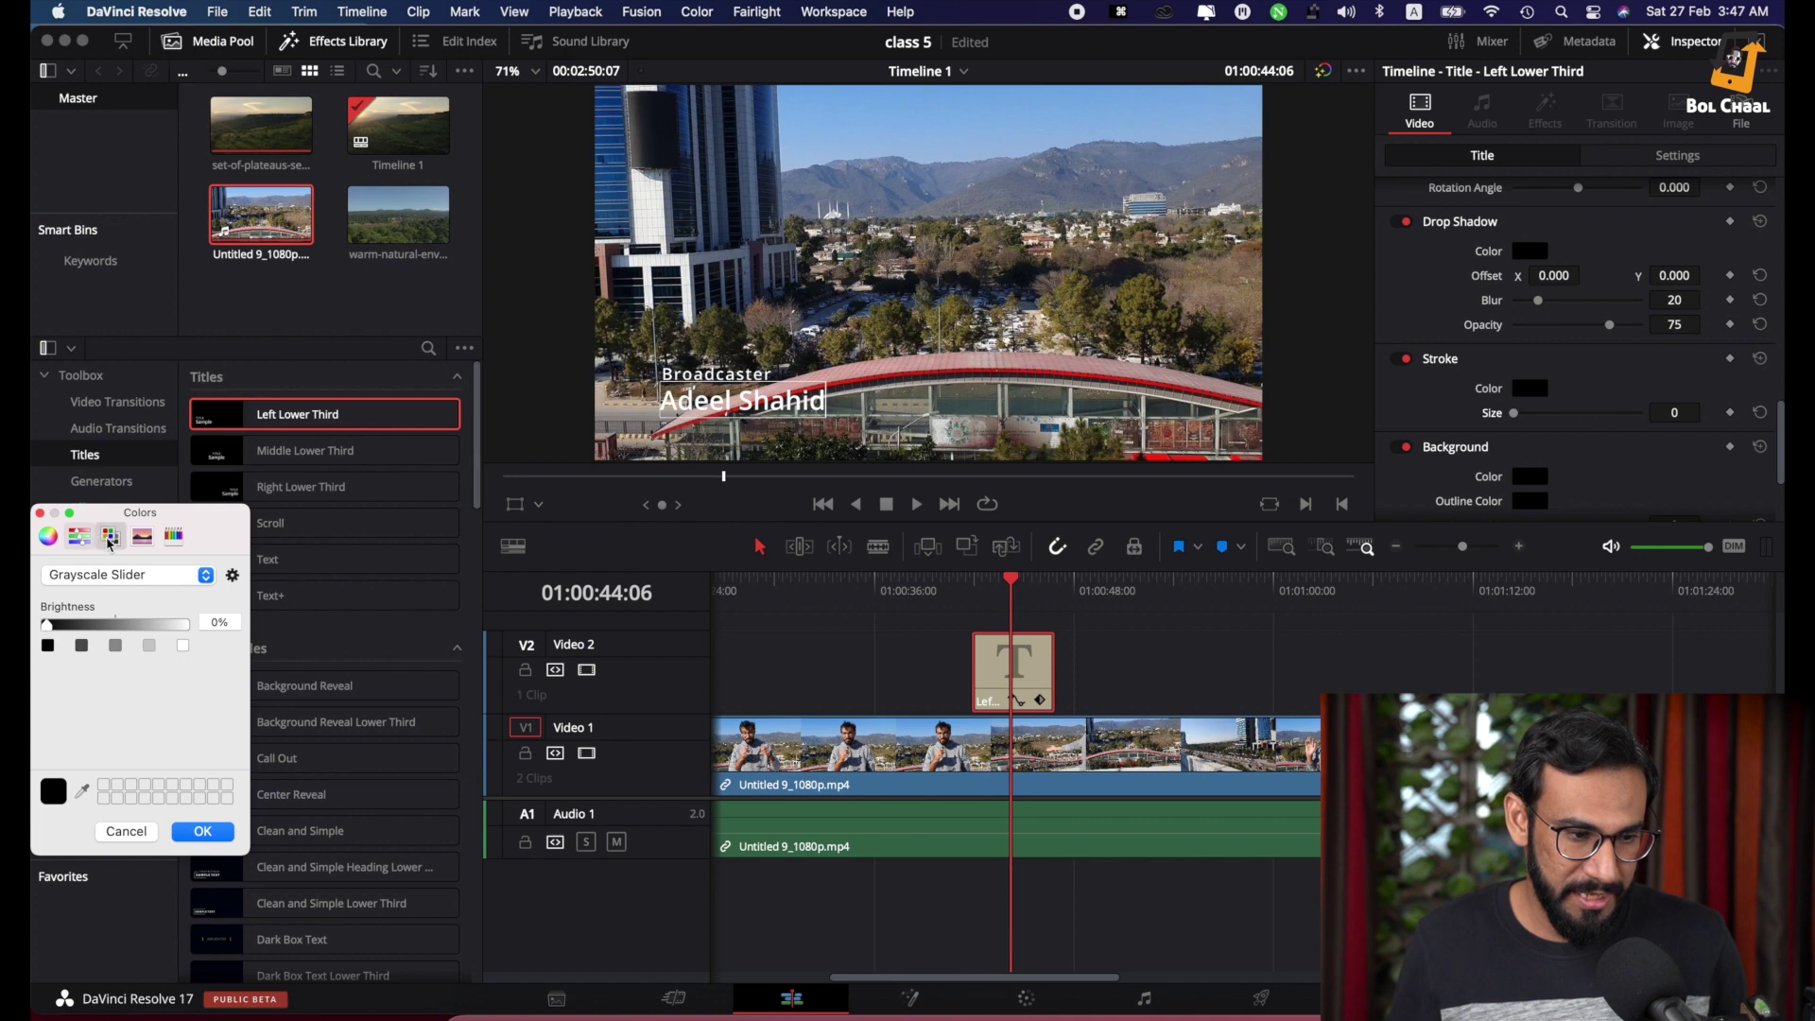
pyautogui.click(113, 541)
pyautogui.click(146, 541)
pyautogui.click(173, 536)
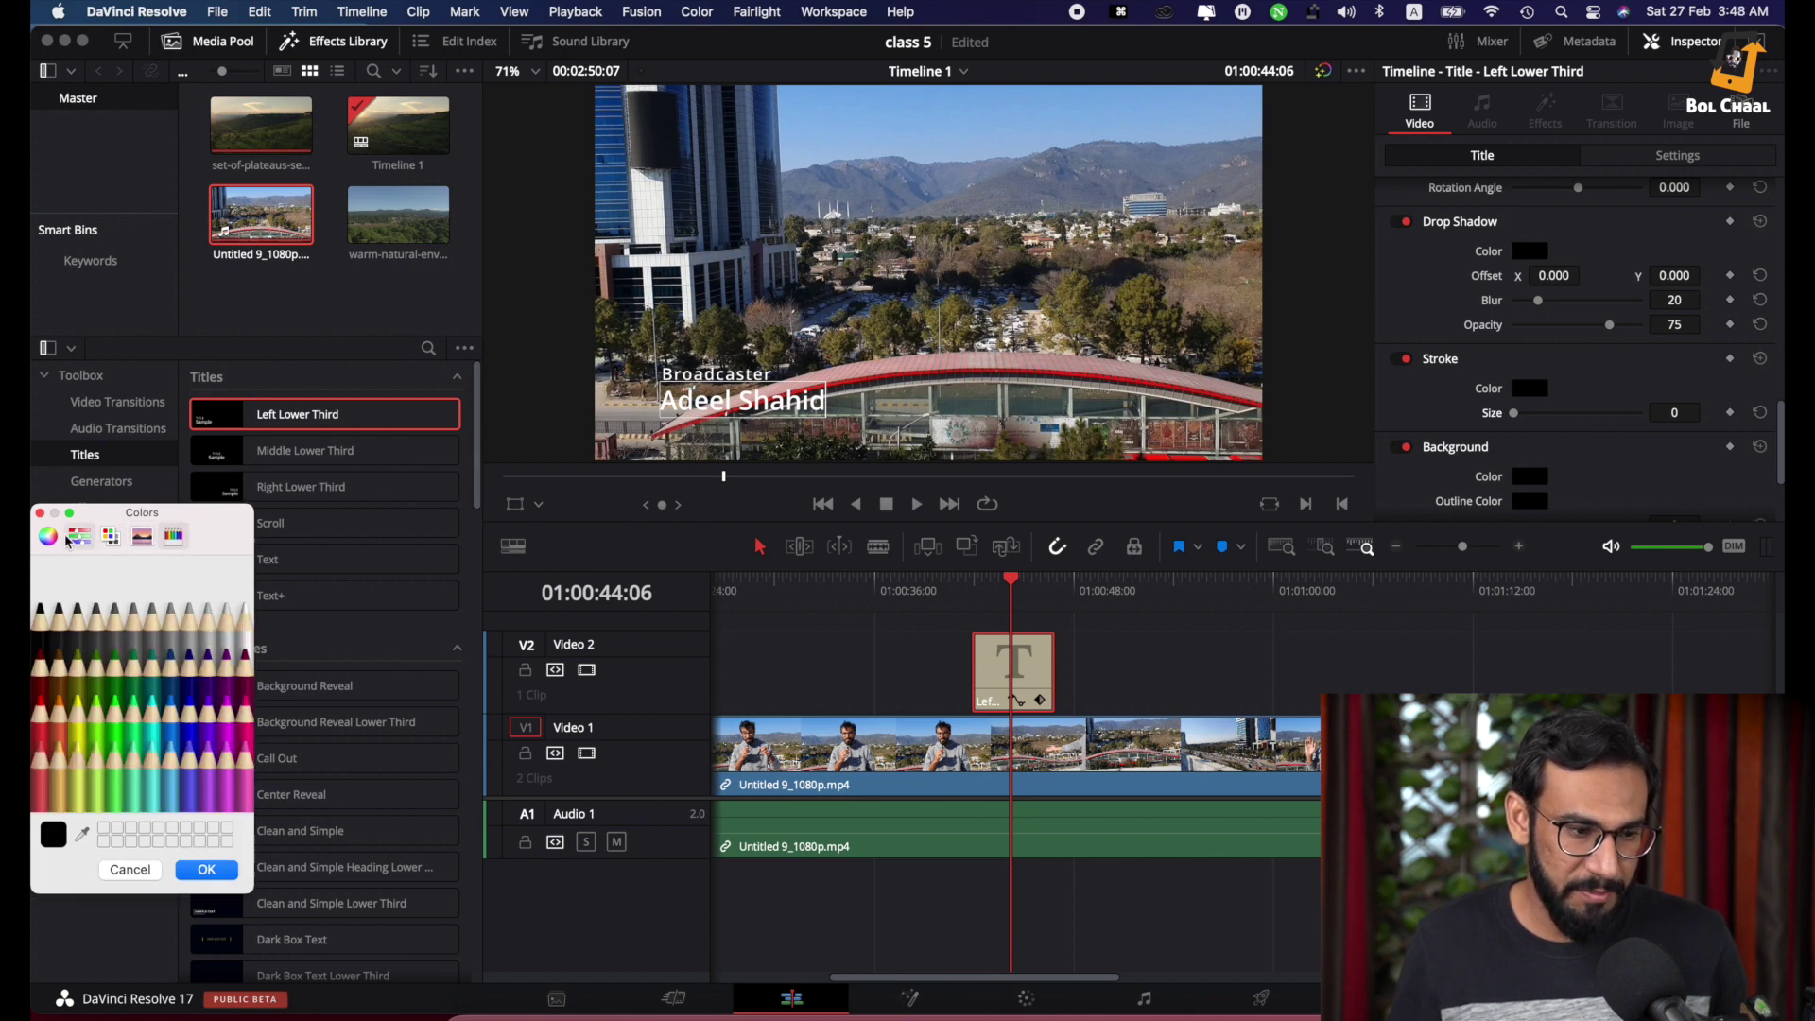
pyautogui.click(47, 536)
pyautogui.click(41, 513)
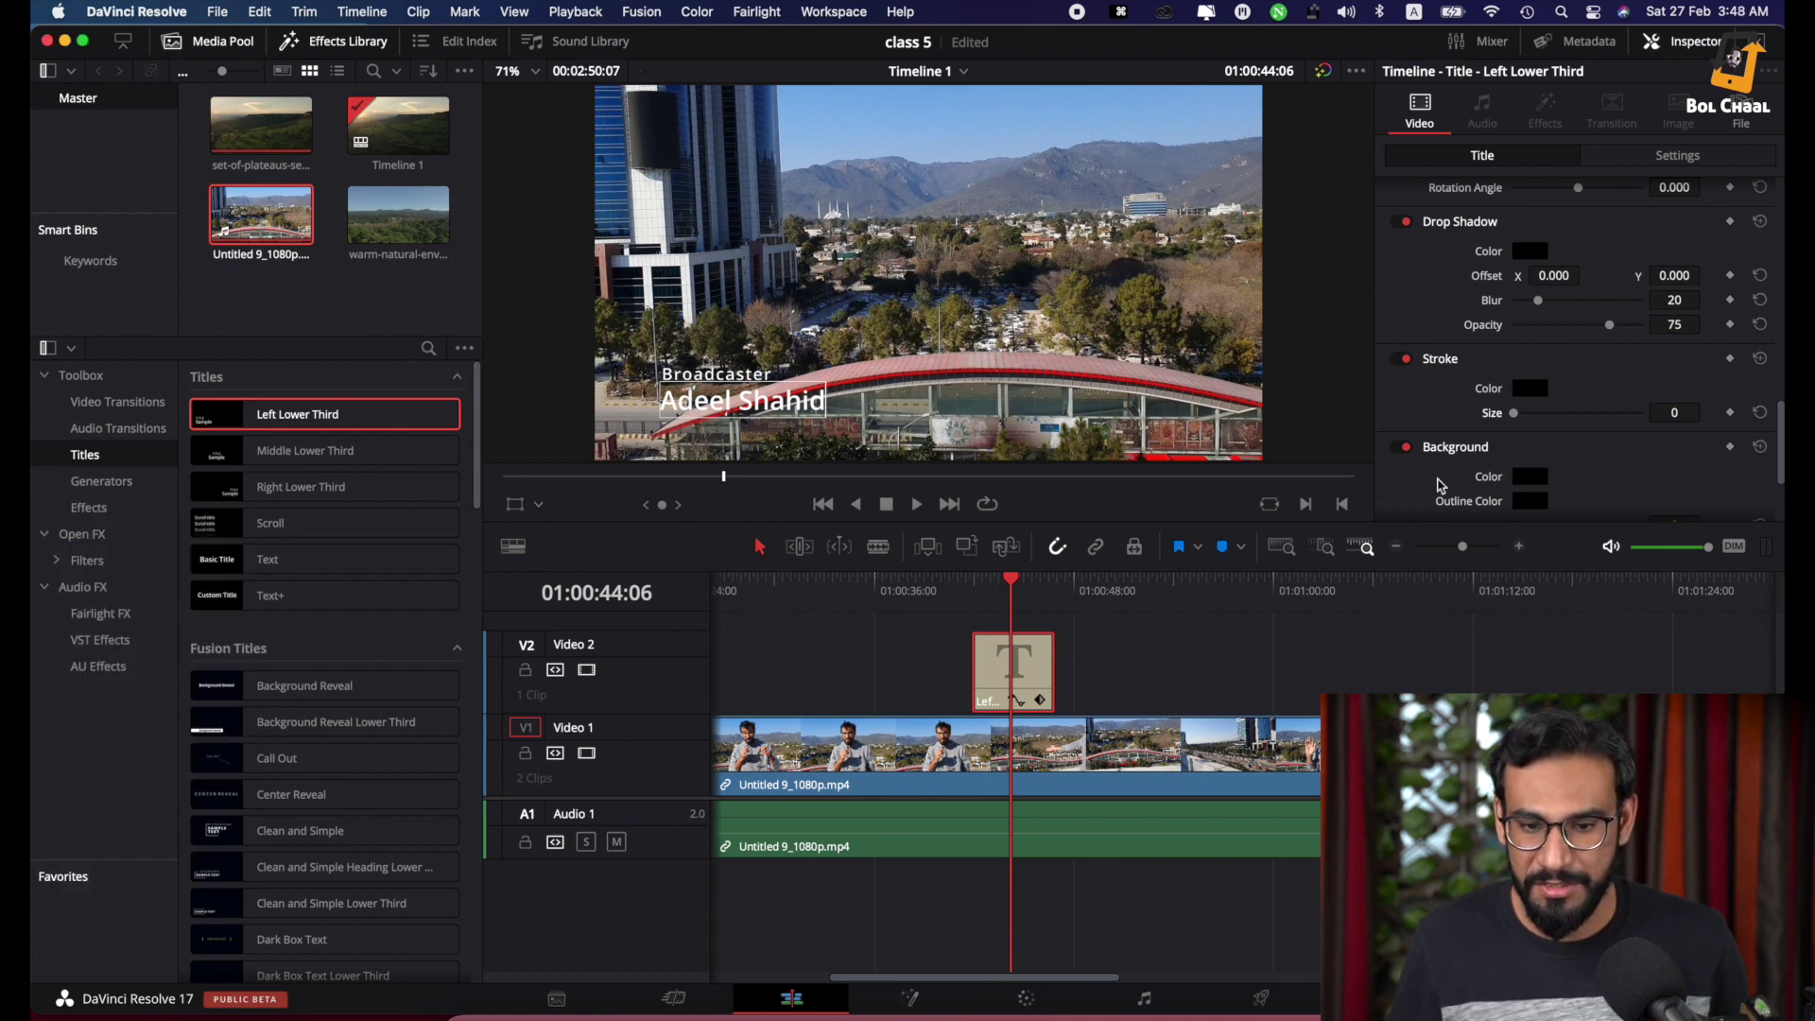
# Examine the name line's background settings: color, outline, width, height, corner radius, center and opacity
pyautogui.scroll(-2, 1552, 469)
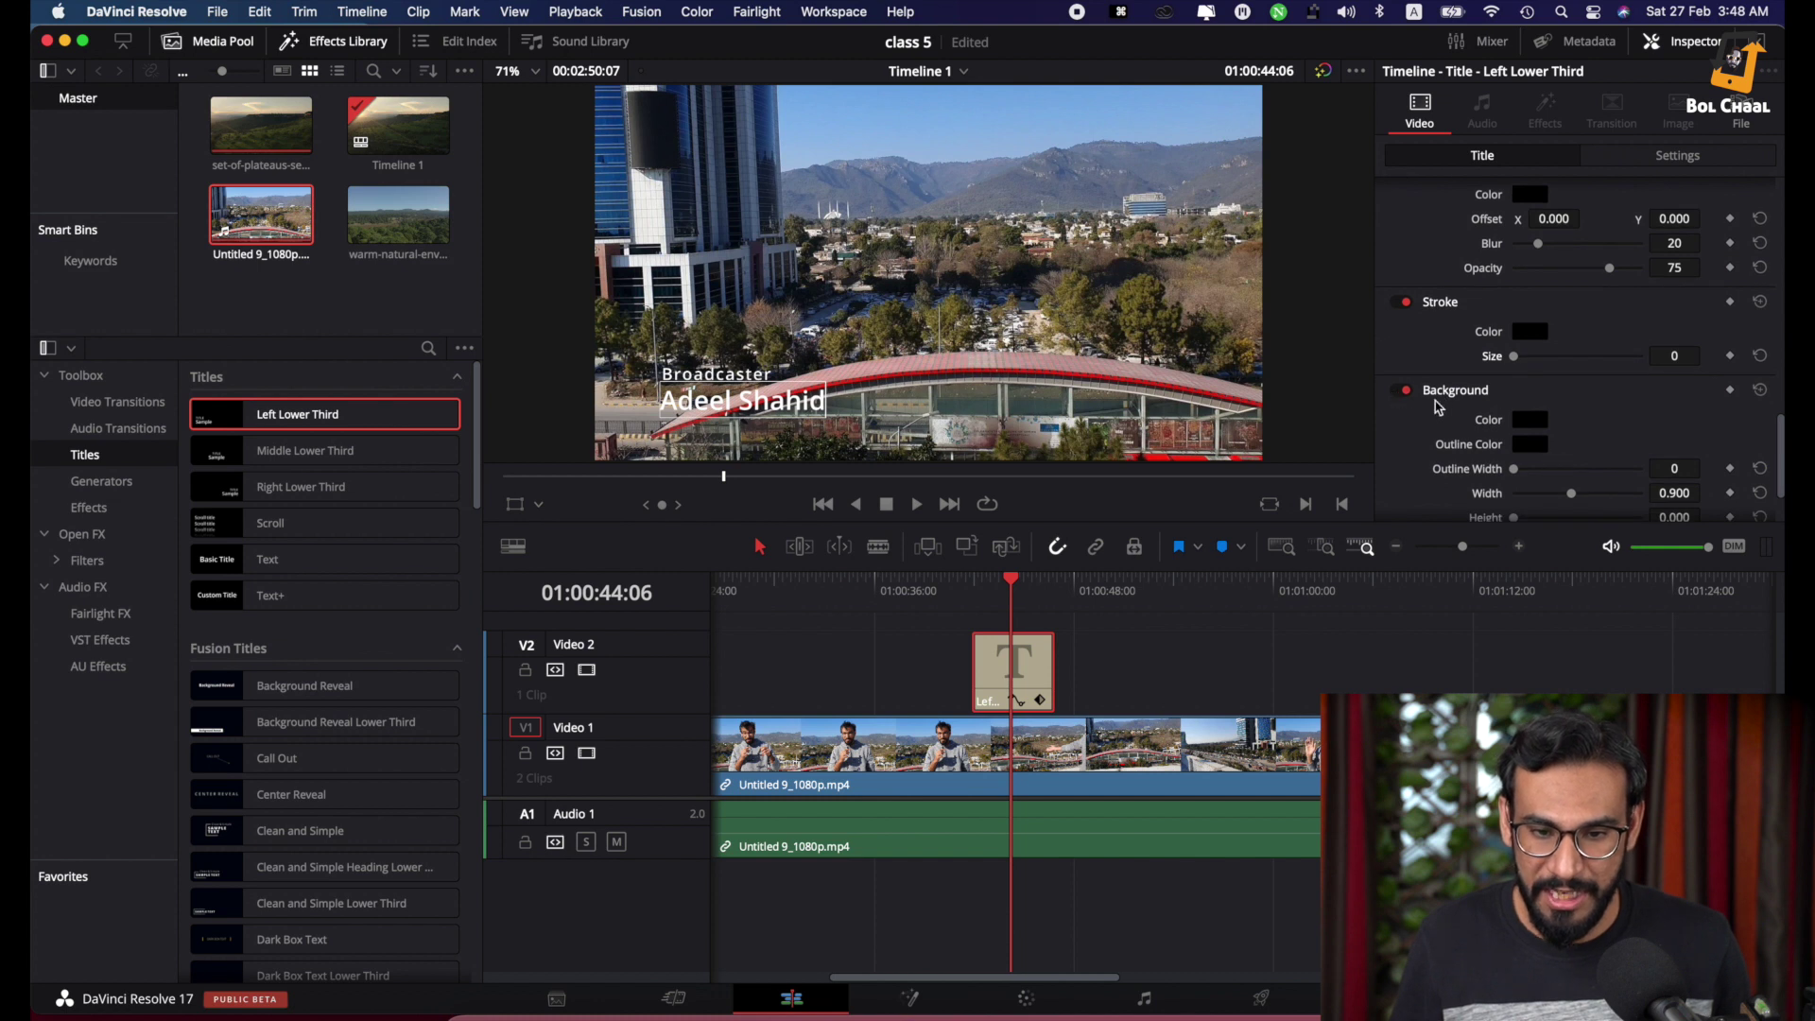
pyautogui.scroll(-2, 1455, 407)
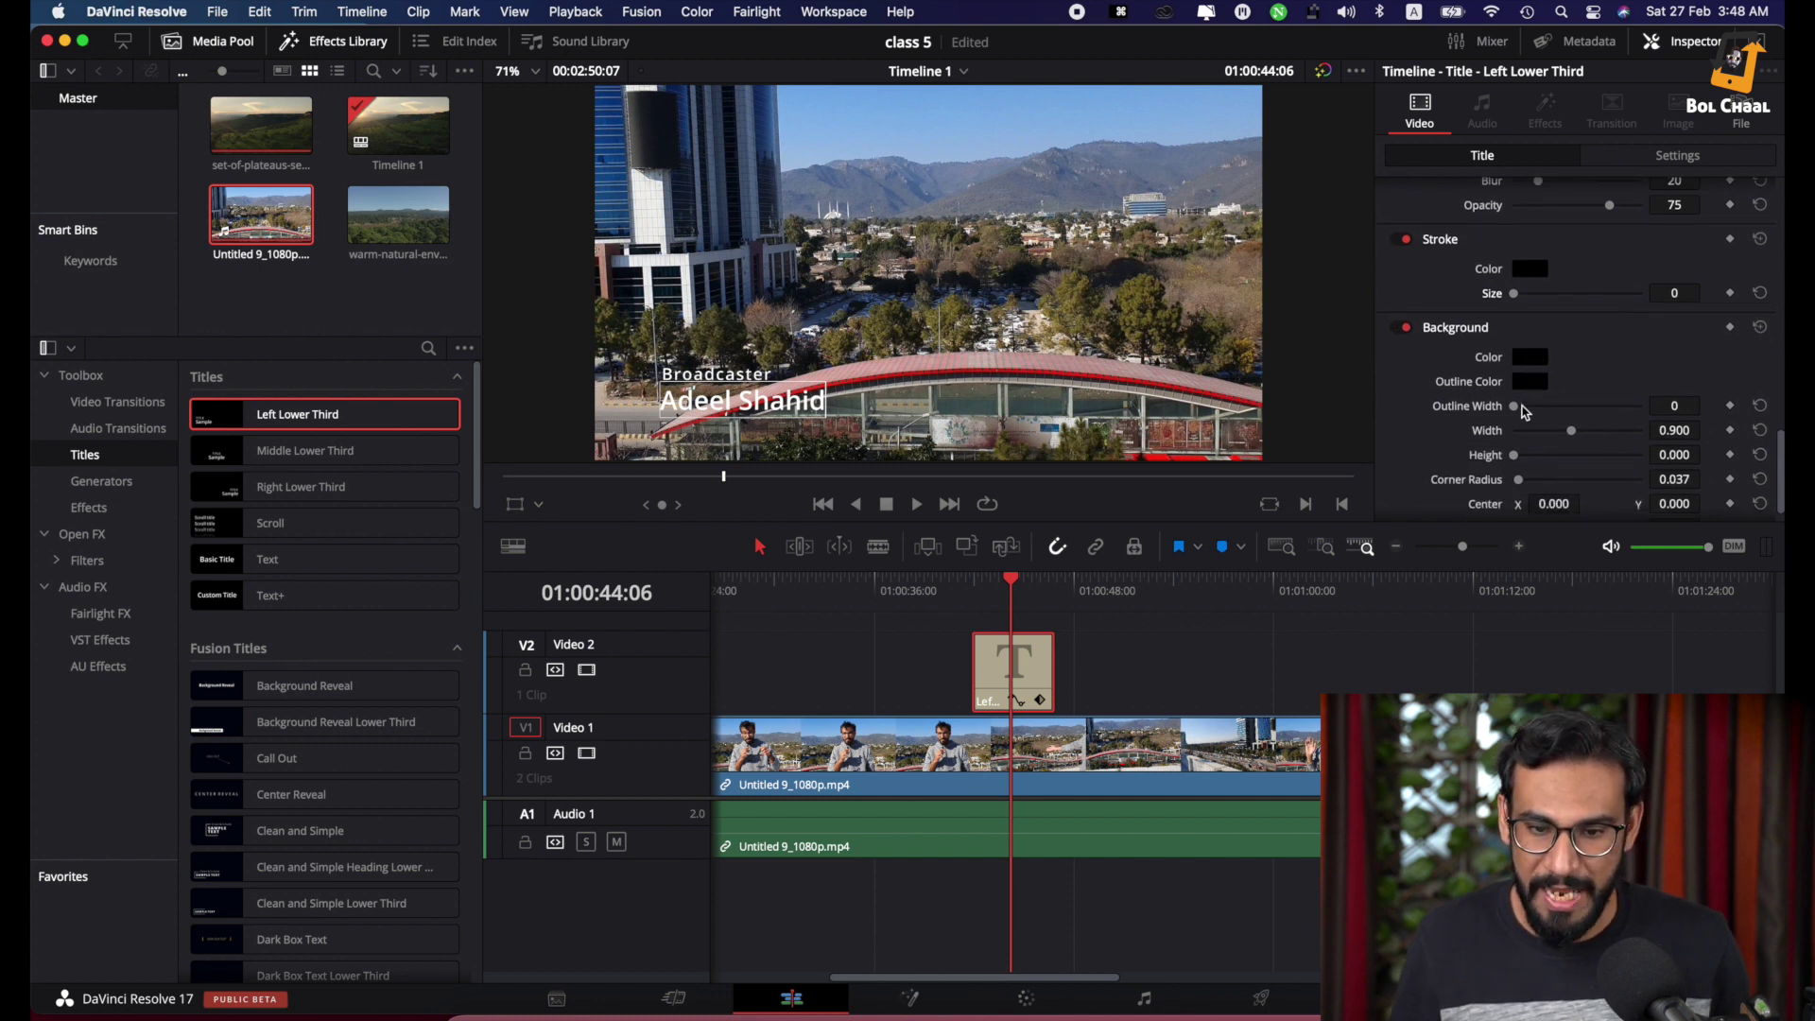
pyautogui.scroll(-1, 1520, 418)
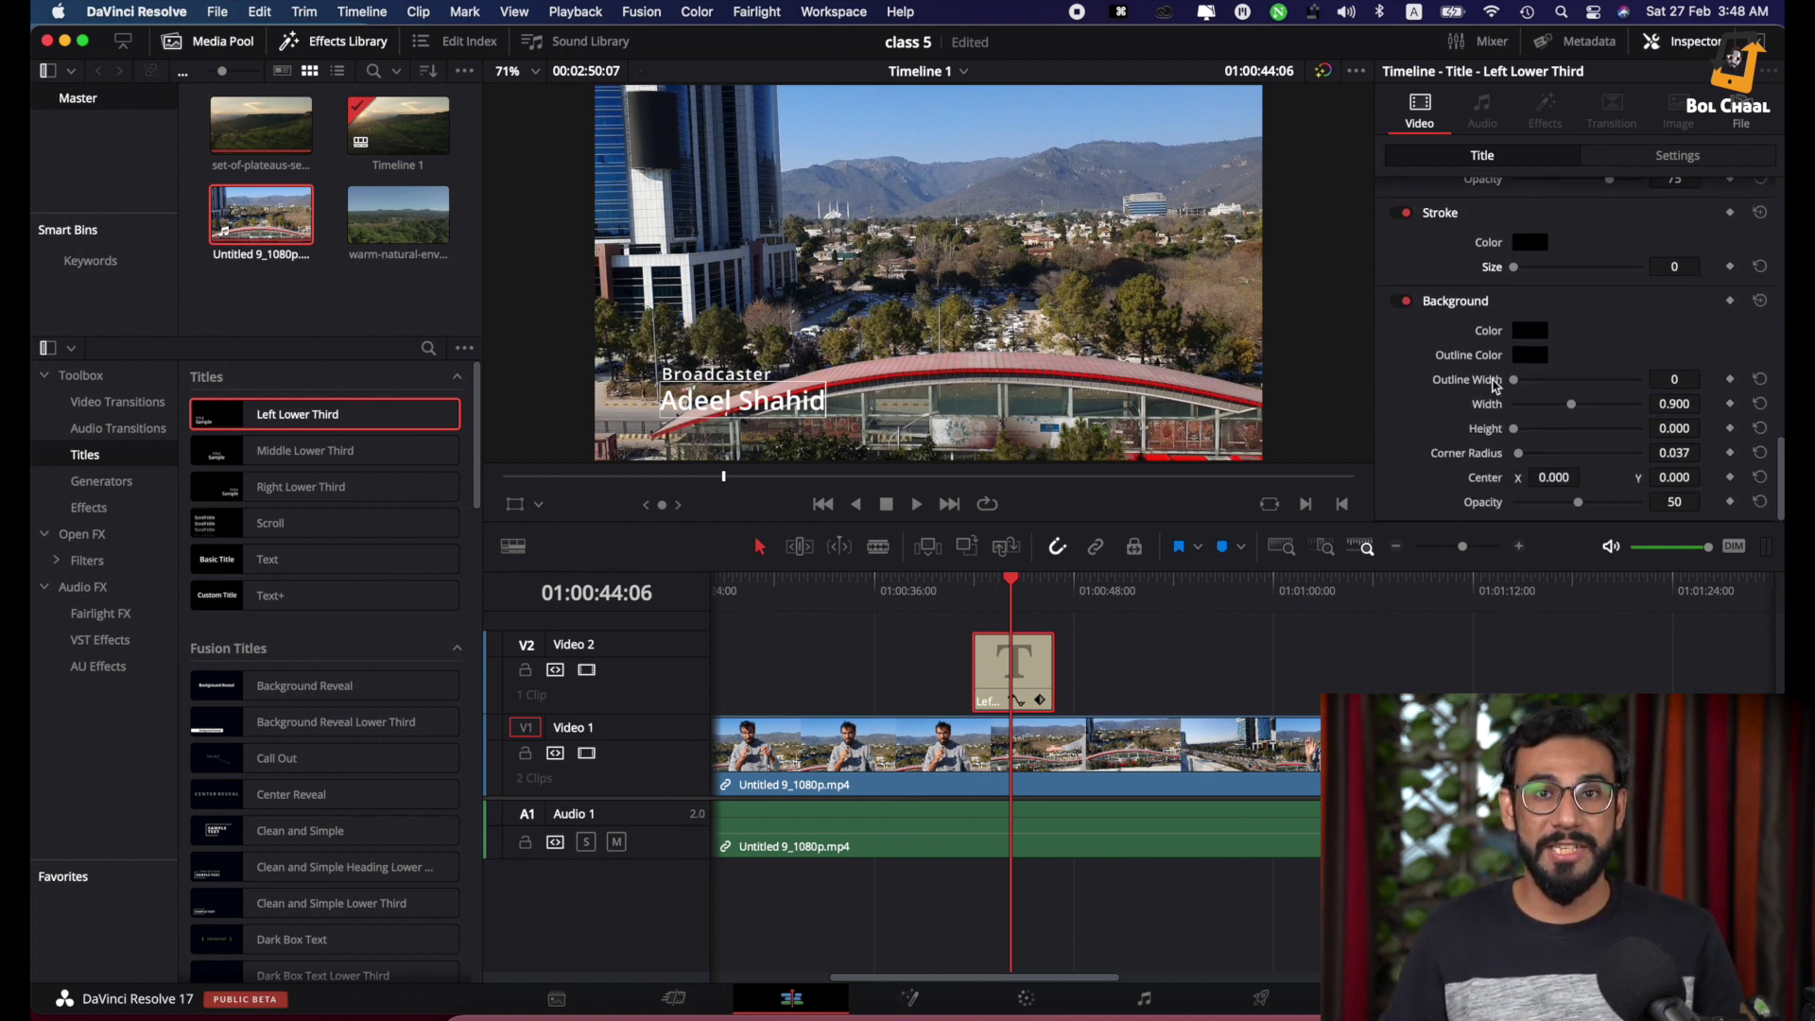
# Browse the Fusion titles around Digital Glitch and delete the Left Lower Third title from the Video 2 track
pyautogui.click(320, 417)
pyautogui.scroll(-10, 312, 567)
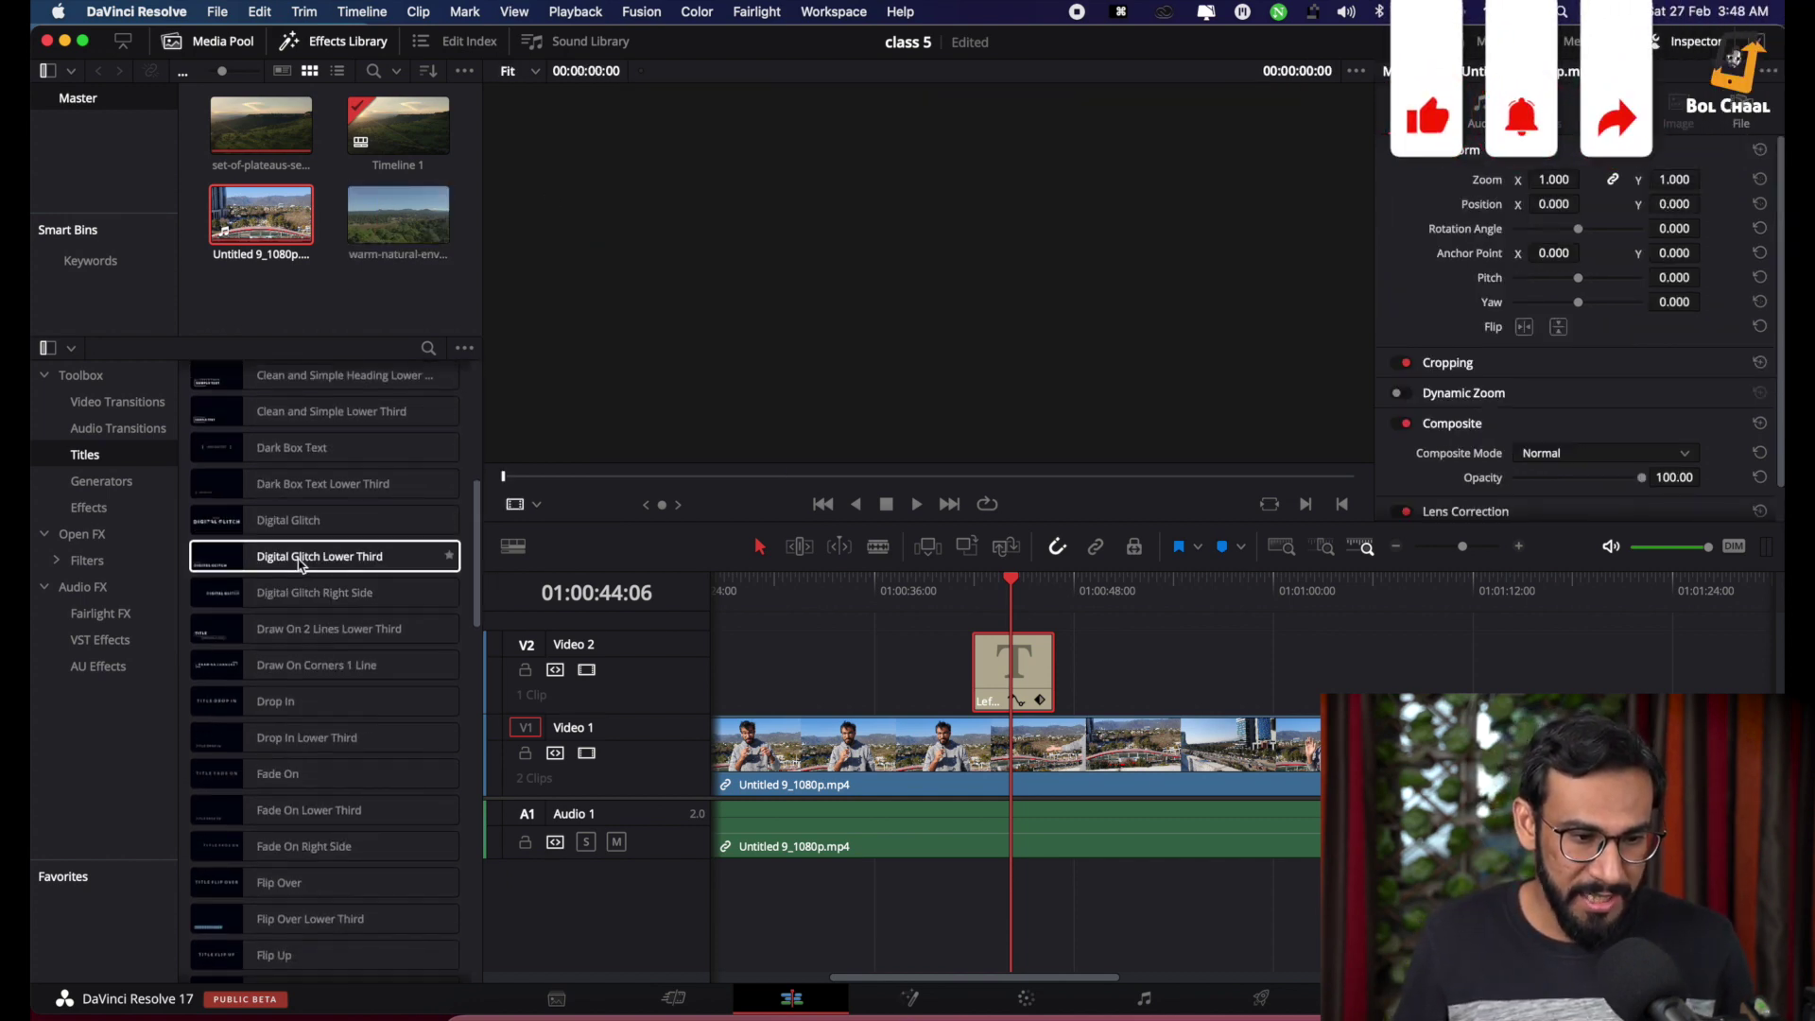
pyautogui.scroll(-1, 312, 614)
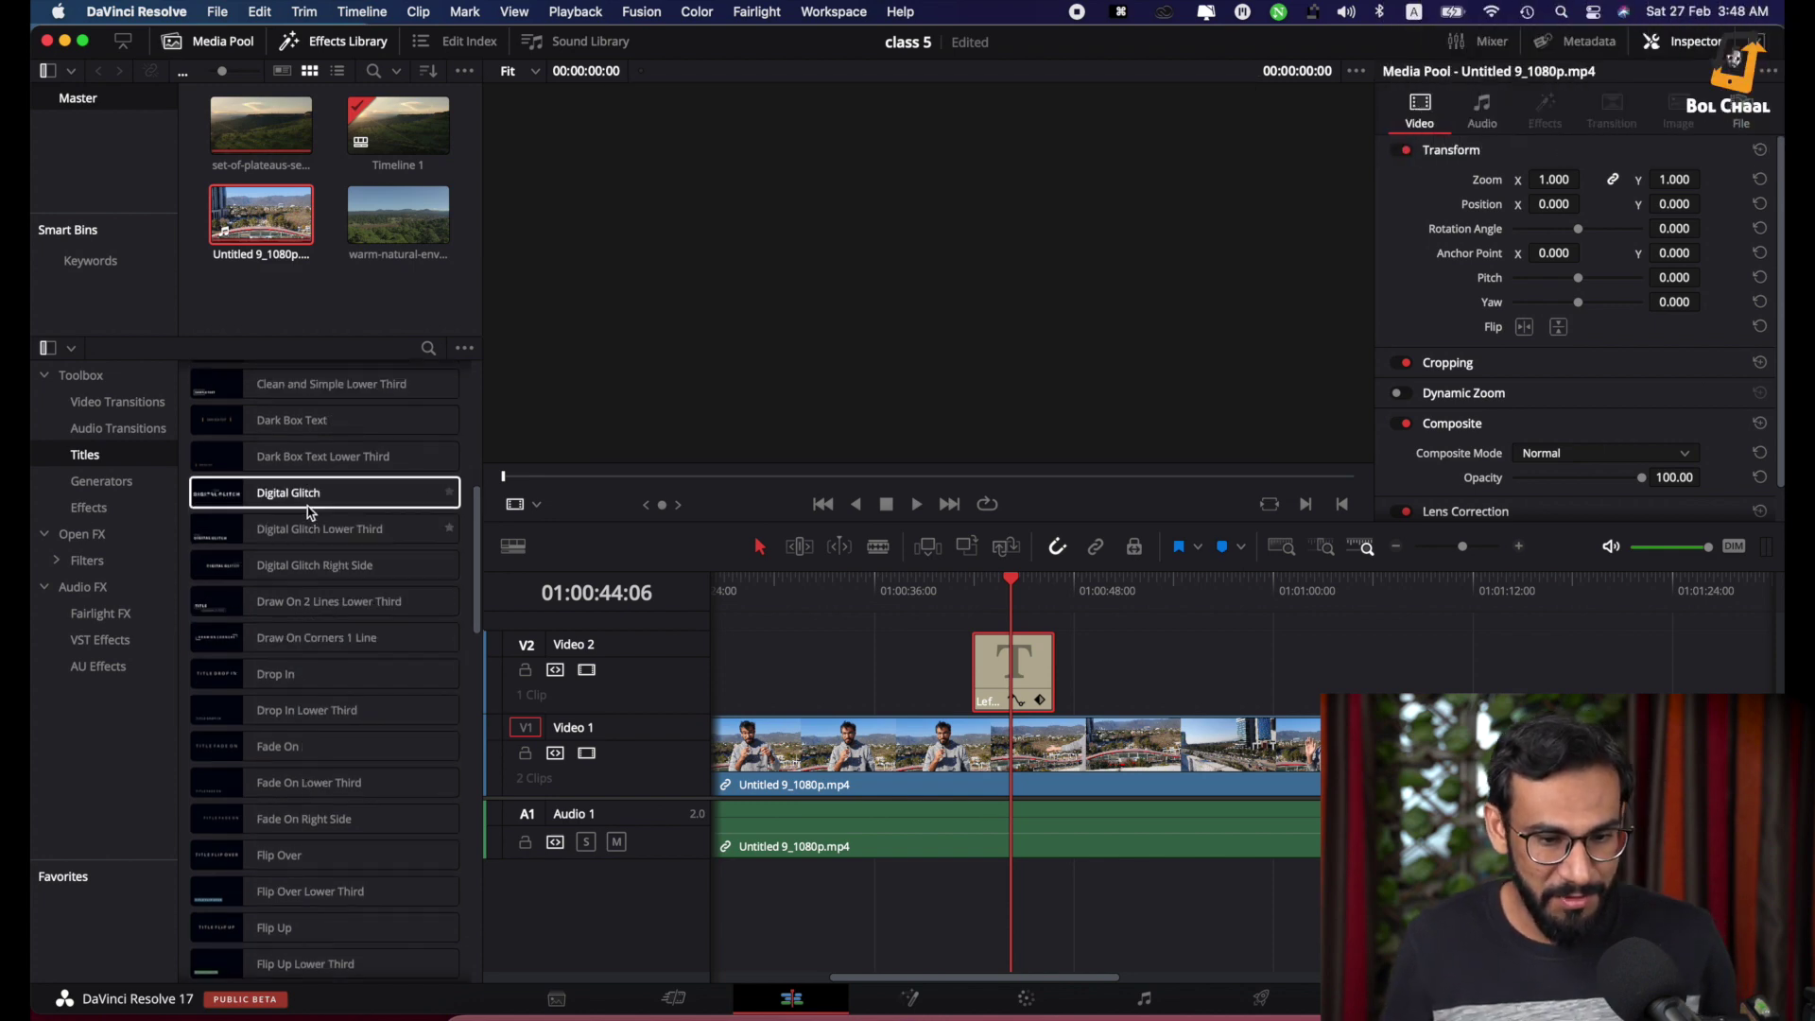
pyautogui.click(1036, 666)
pyautogui.press('BackSpace')
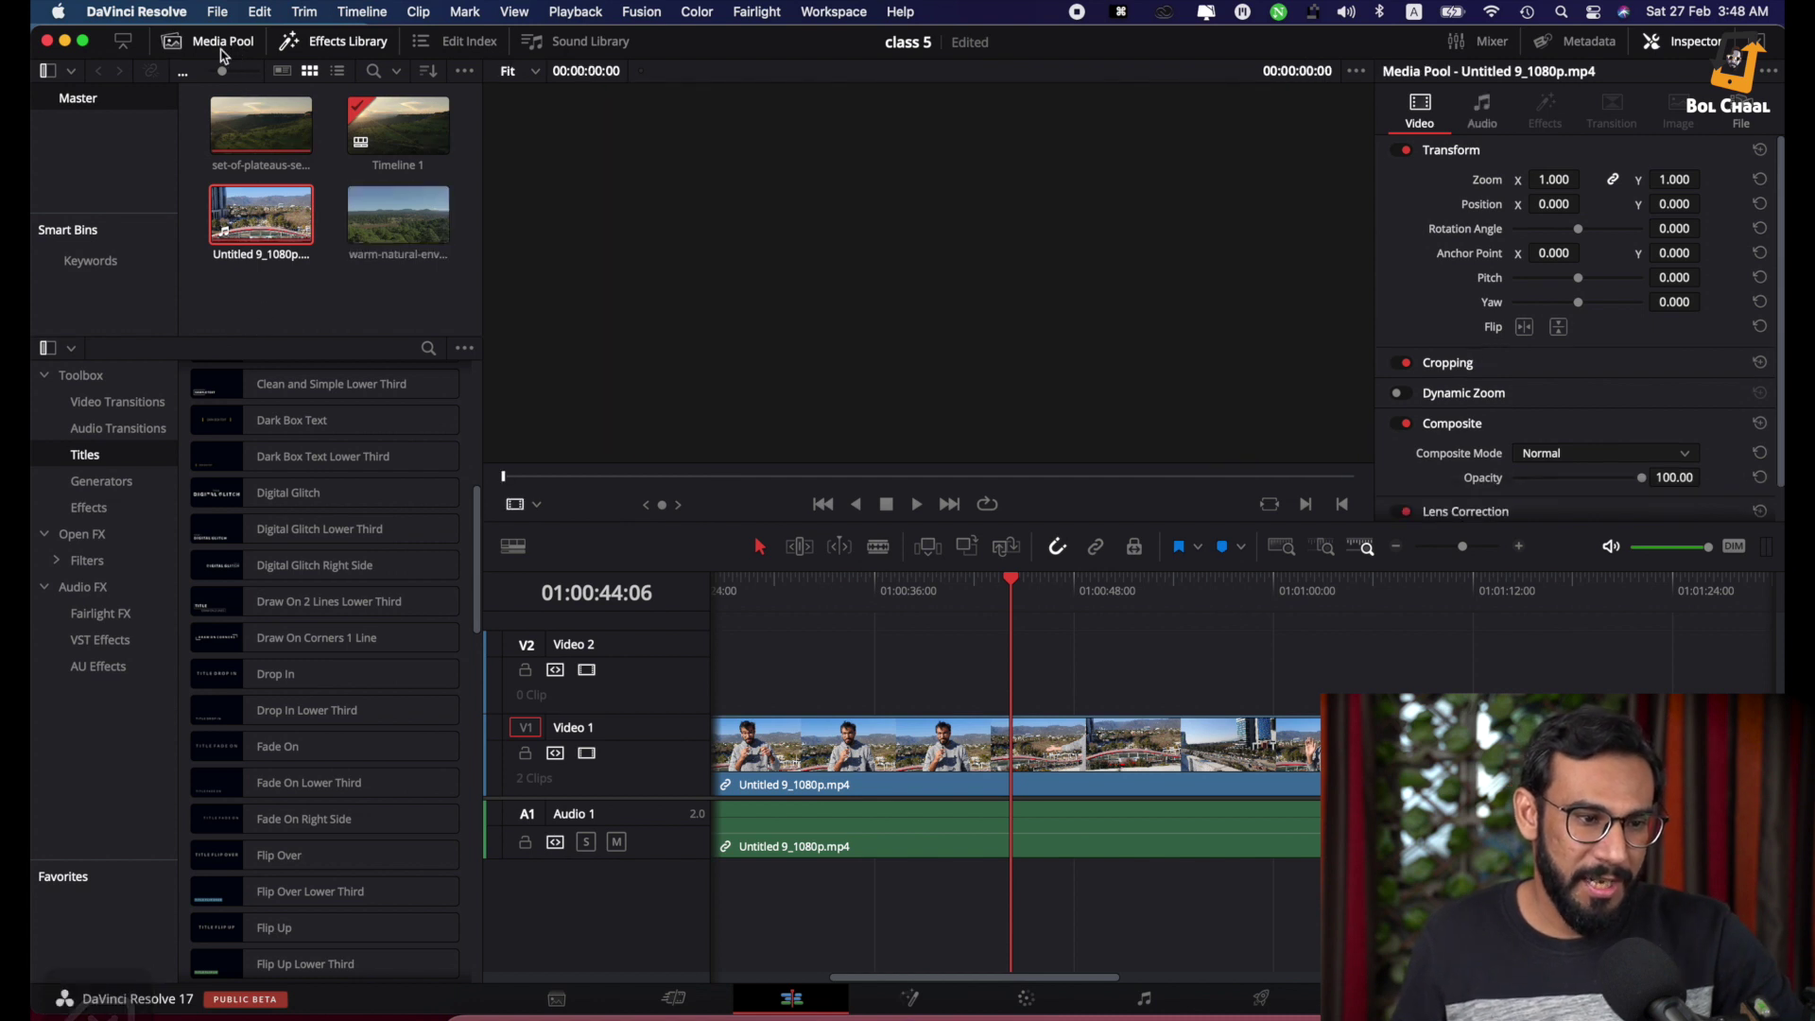
# Hide the Media Pool and preview the remaining title presets through Subtitle, plus the generators such as Grey Scale
pyautogui.click(223, 54)
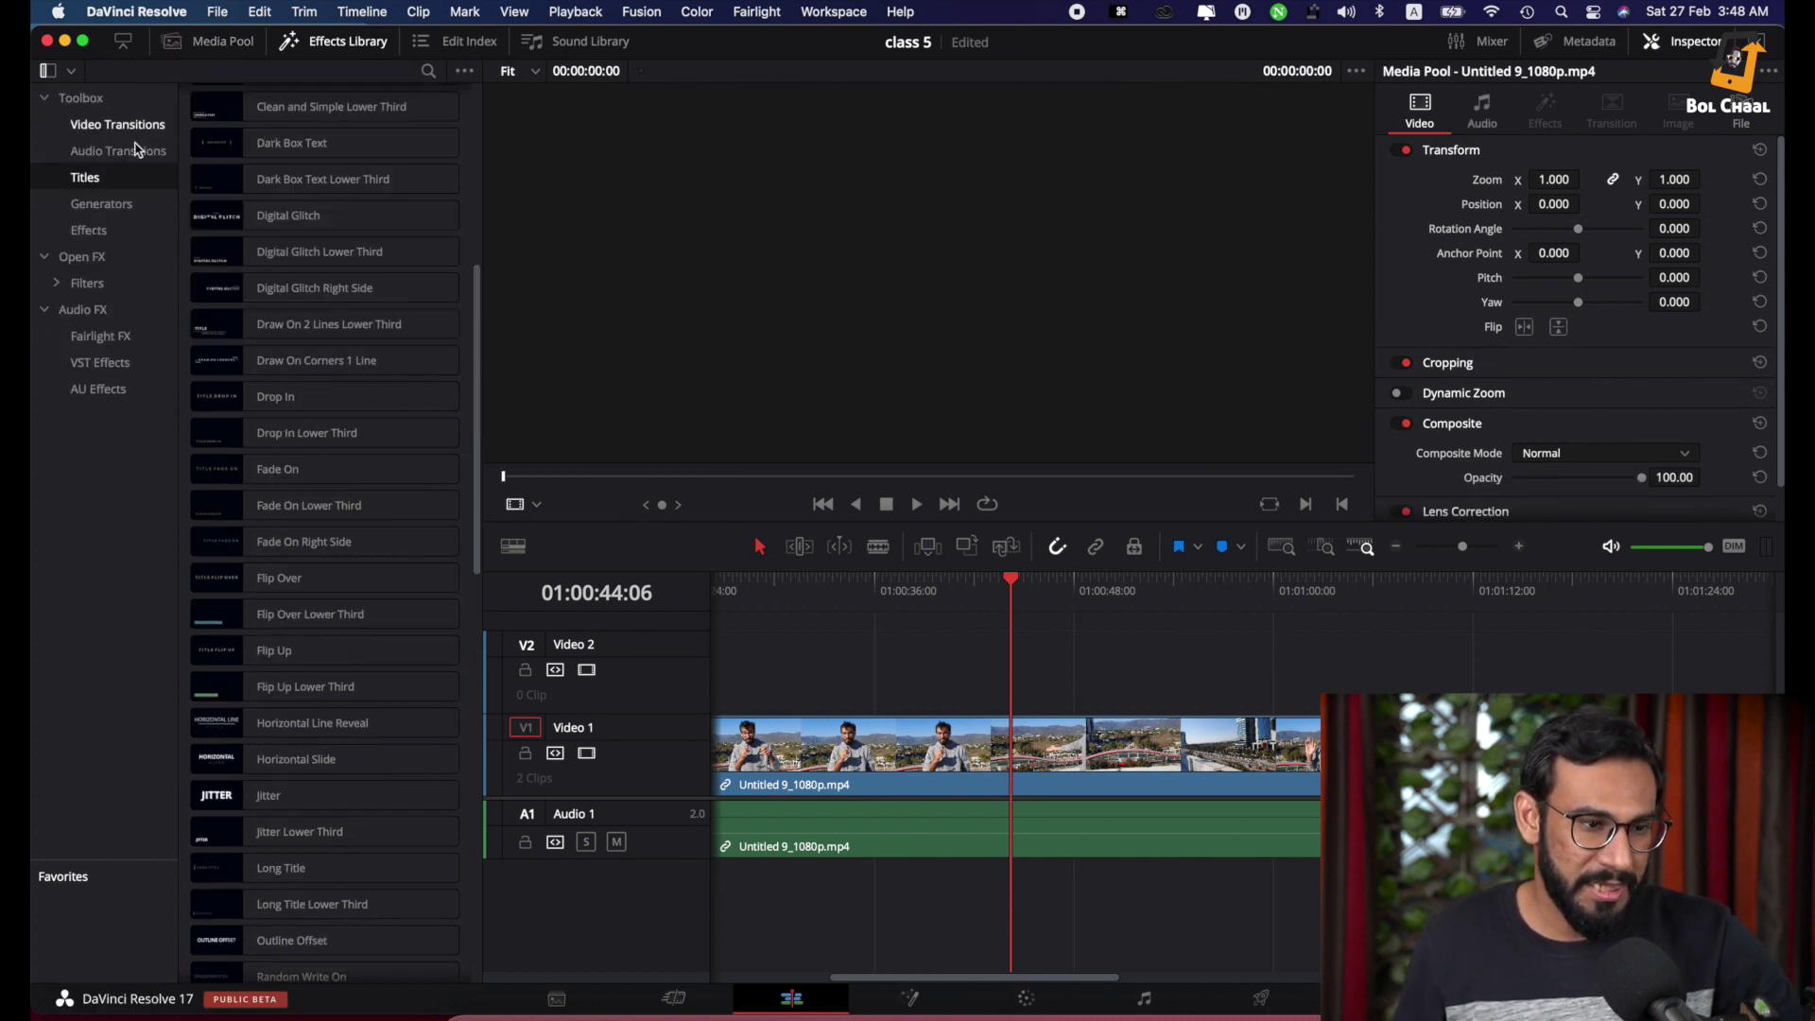
pyautogui.click(92, 133)
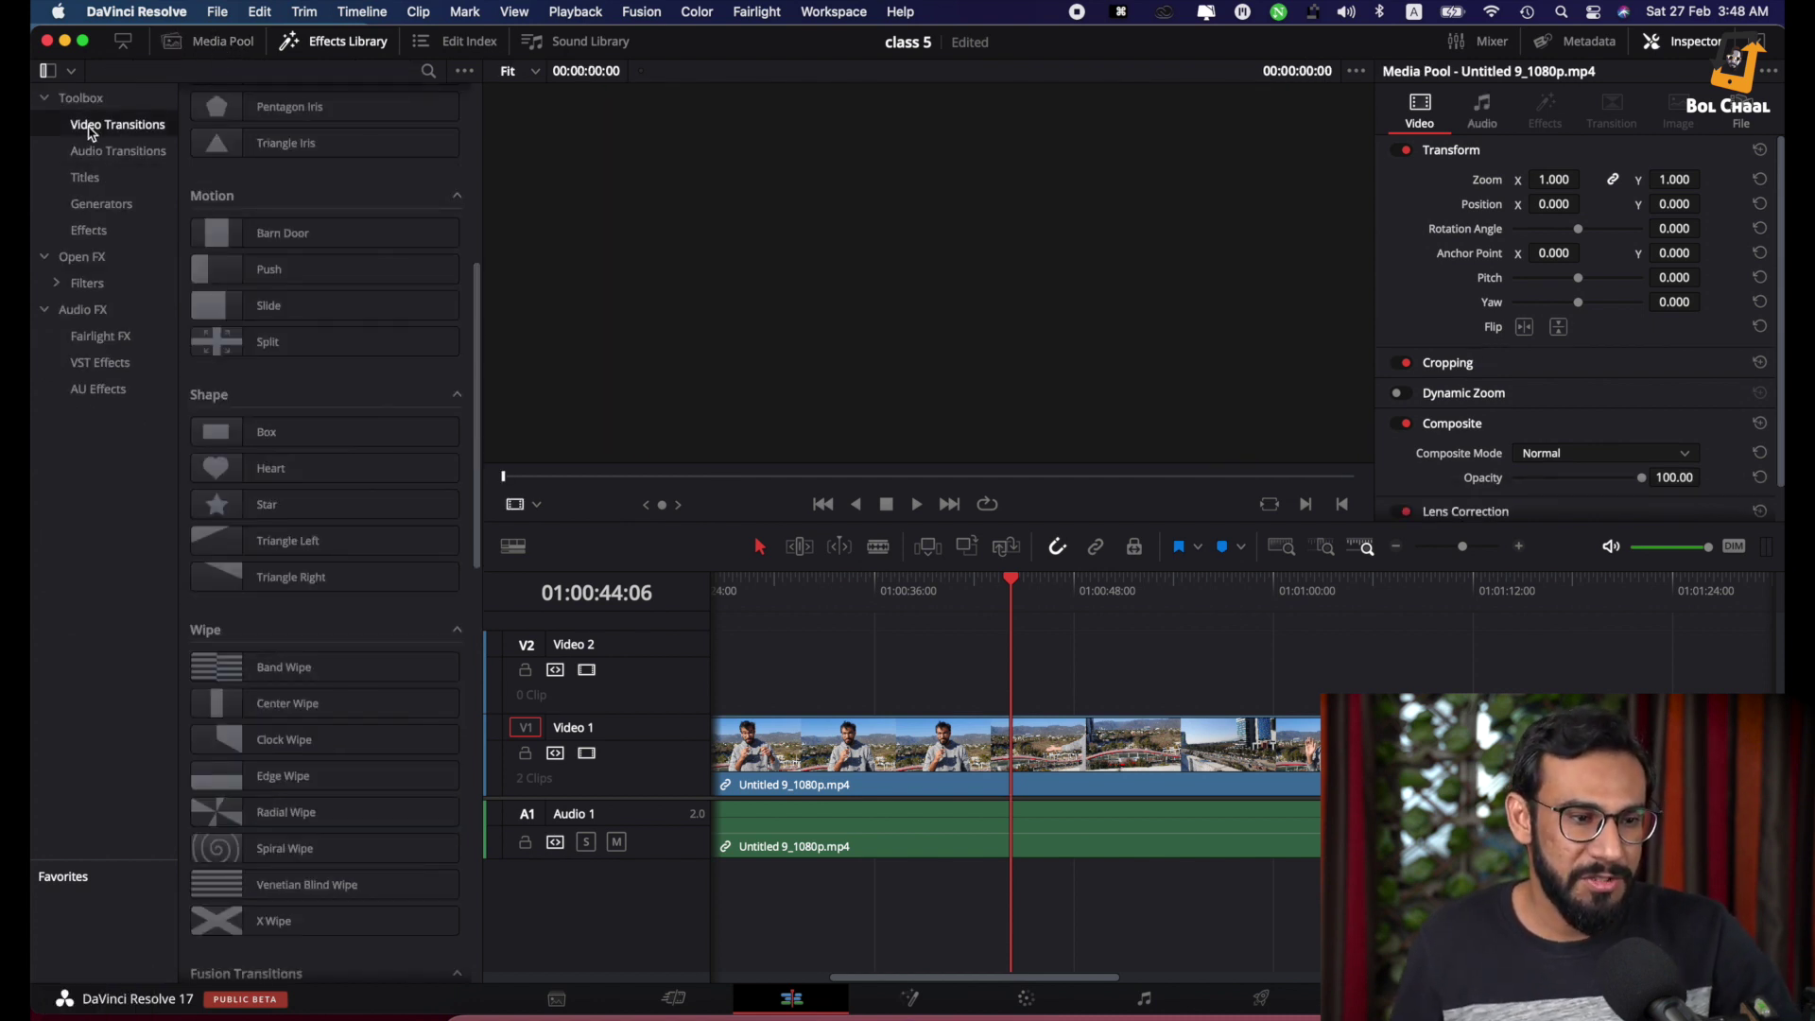
pyautogui.click(84, 177)
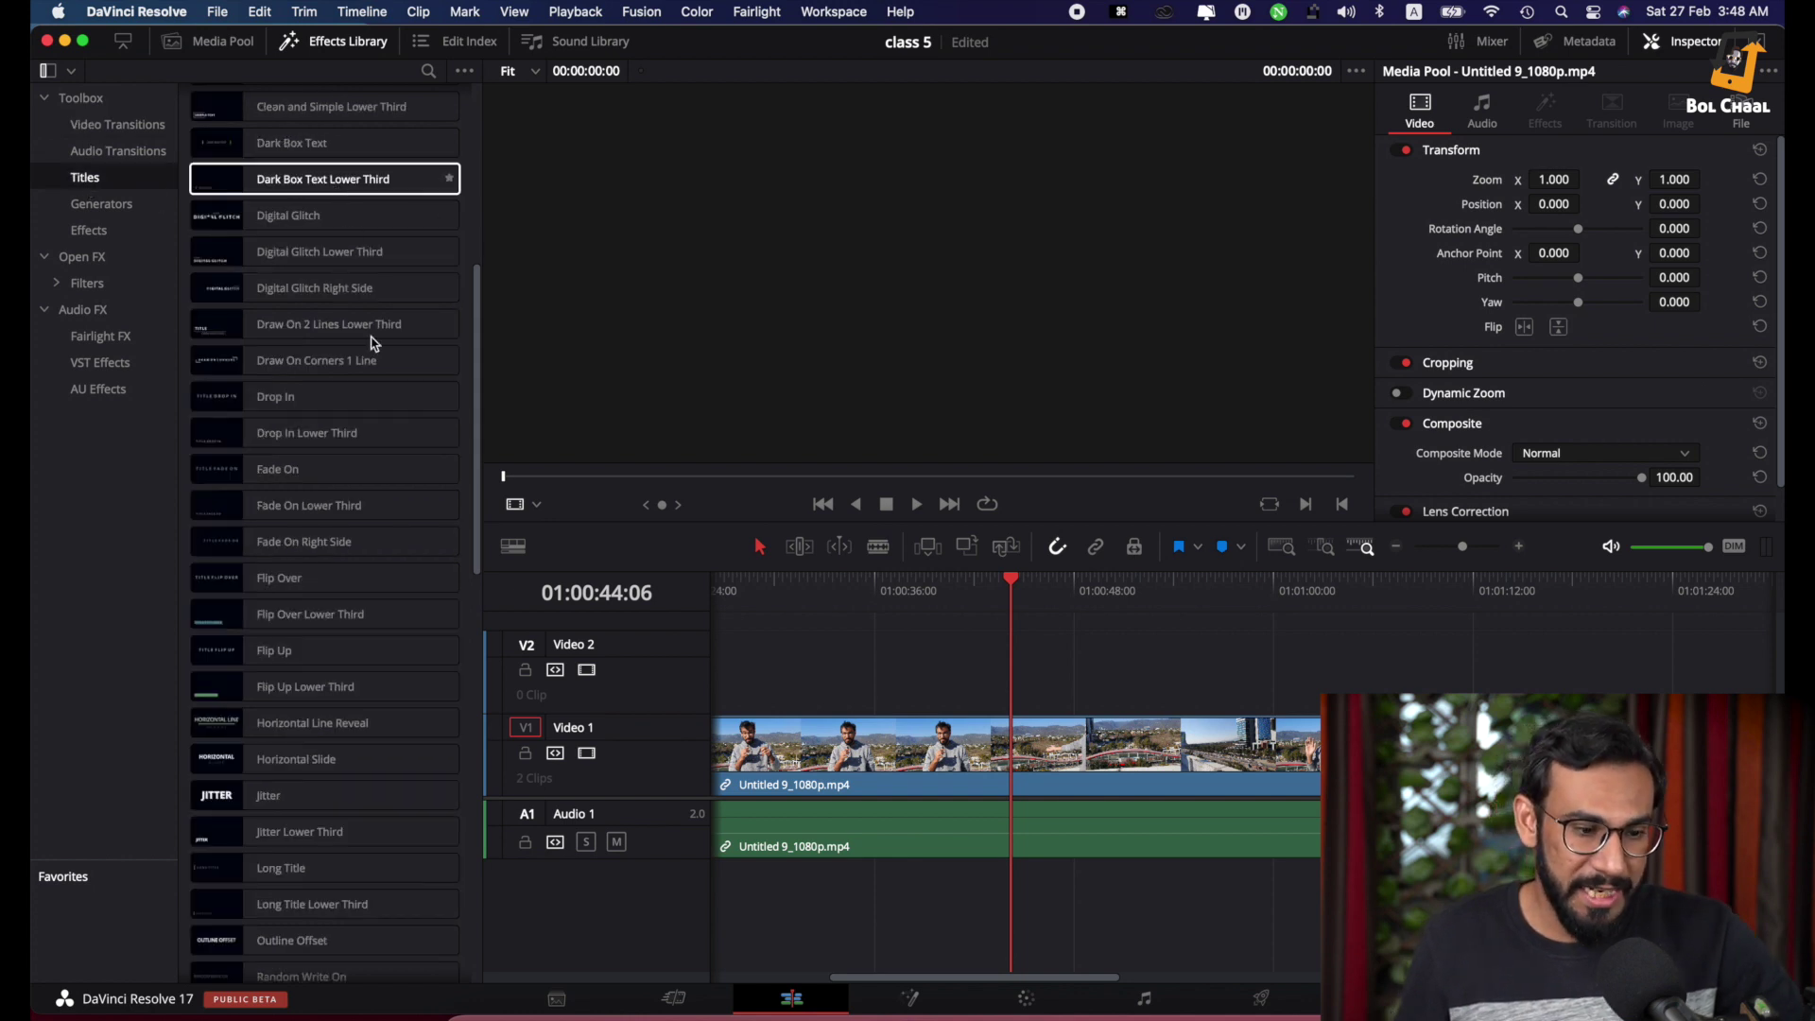
pyautogui.scroll(-10, 430, 643)
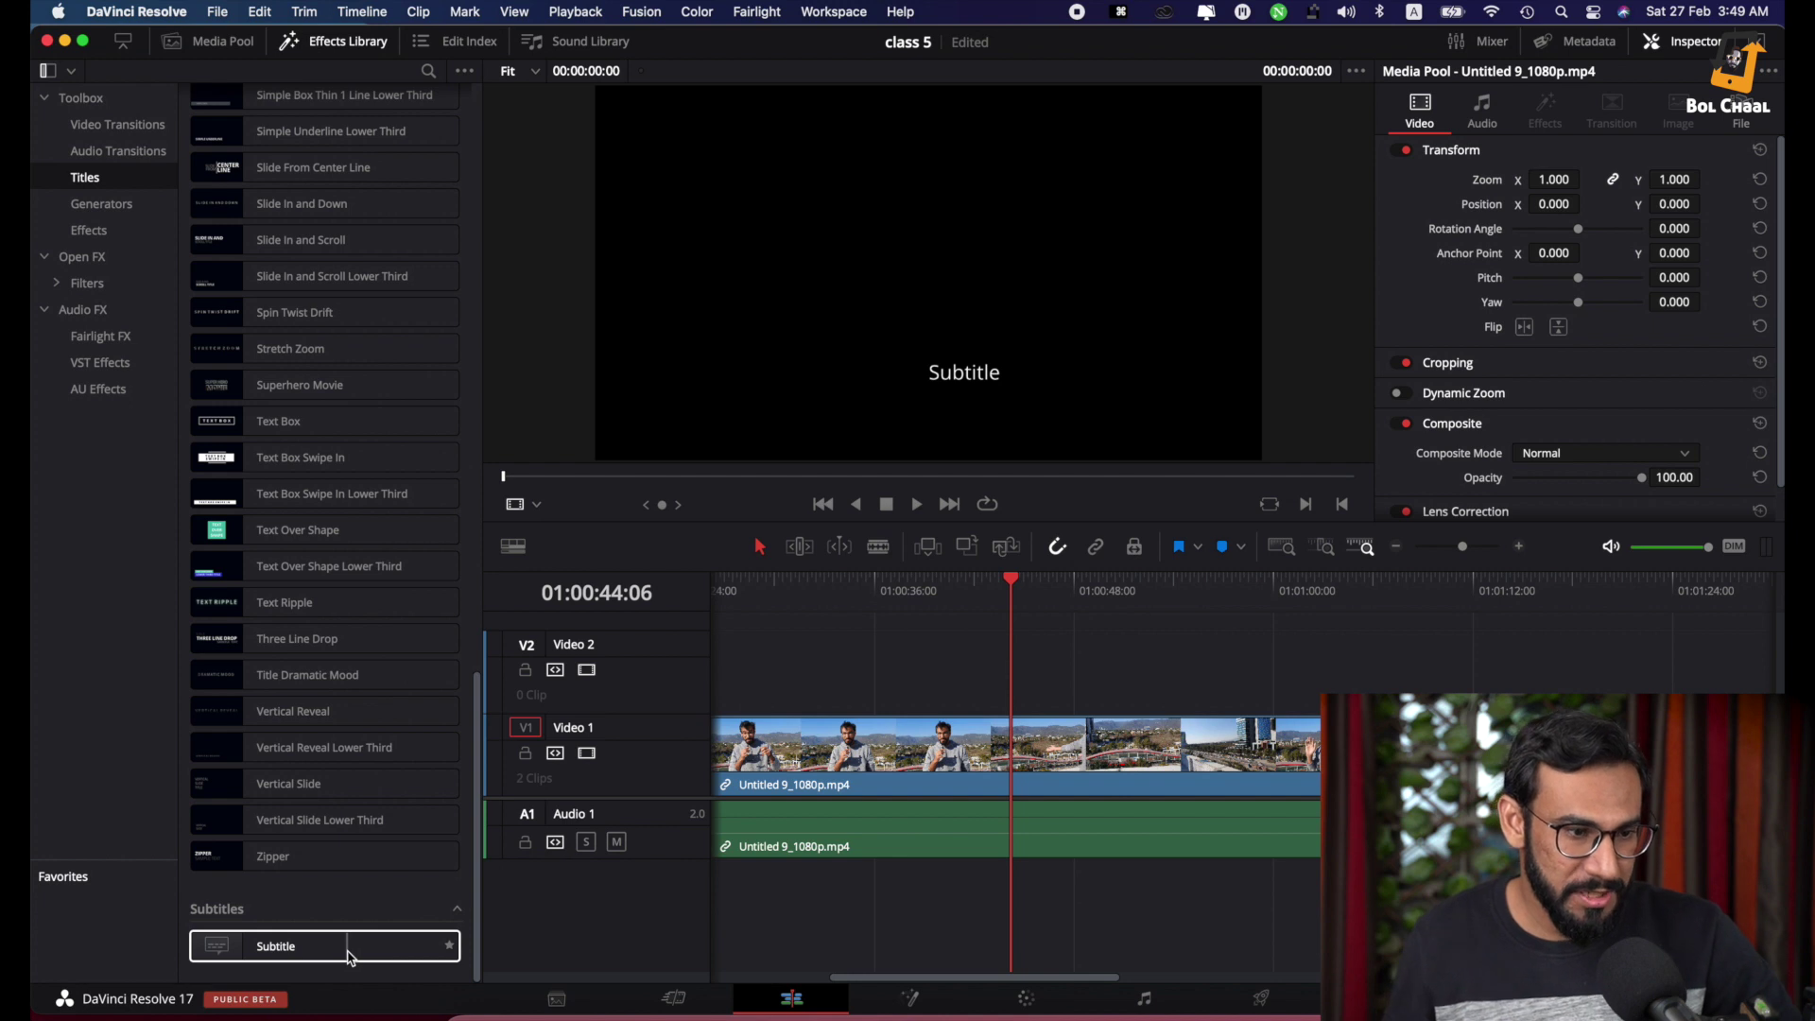
pyautogui.click(98, 204)
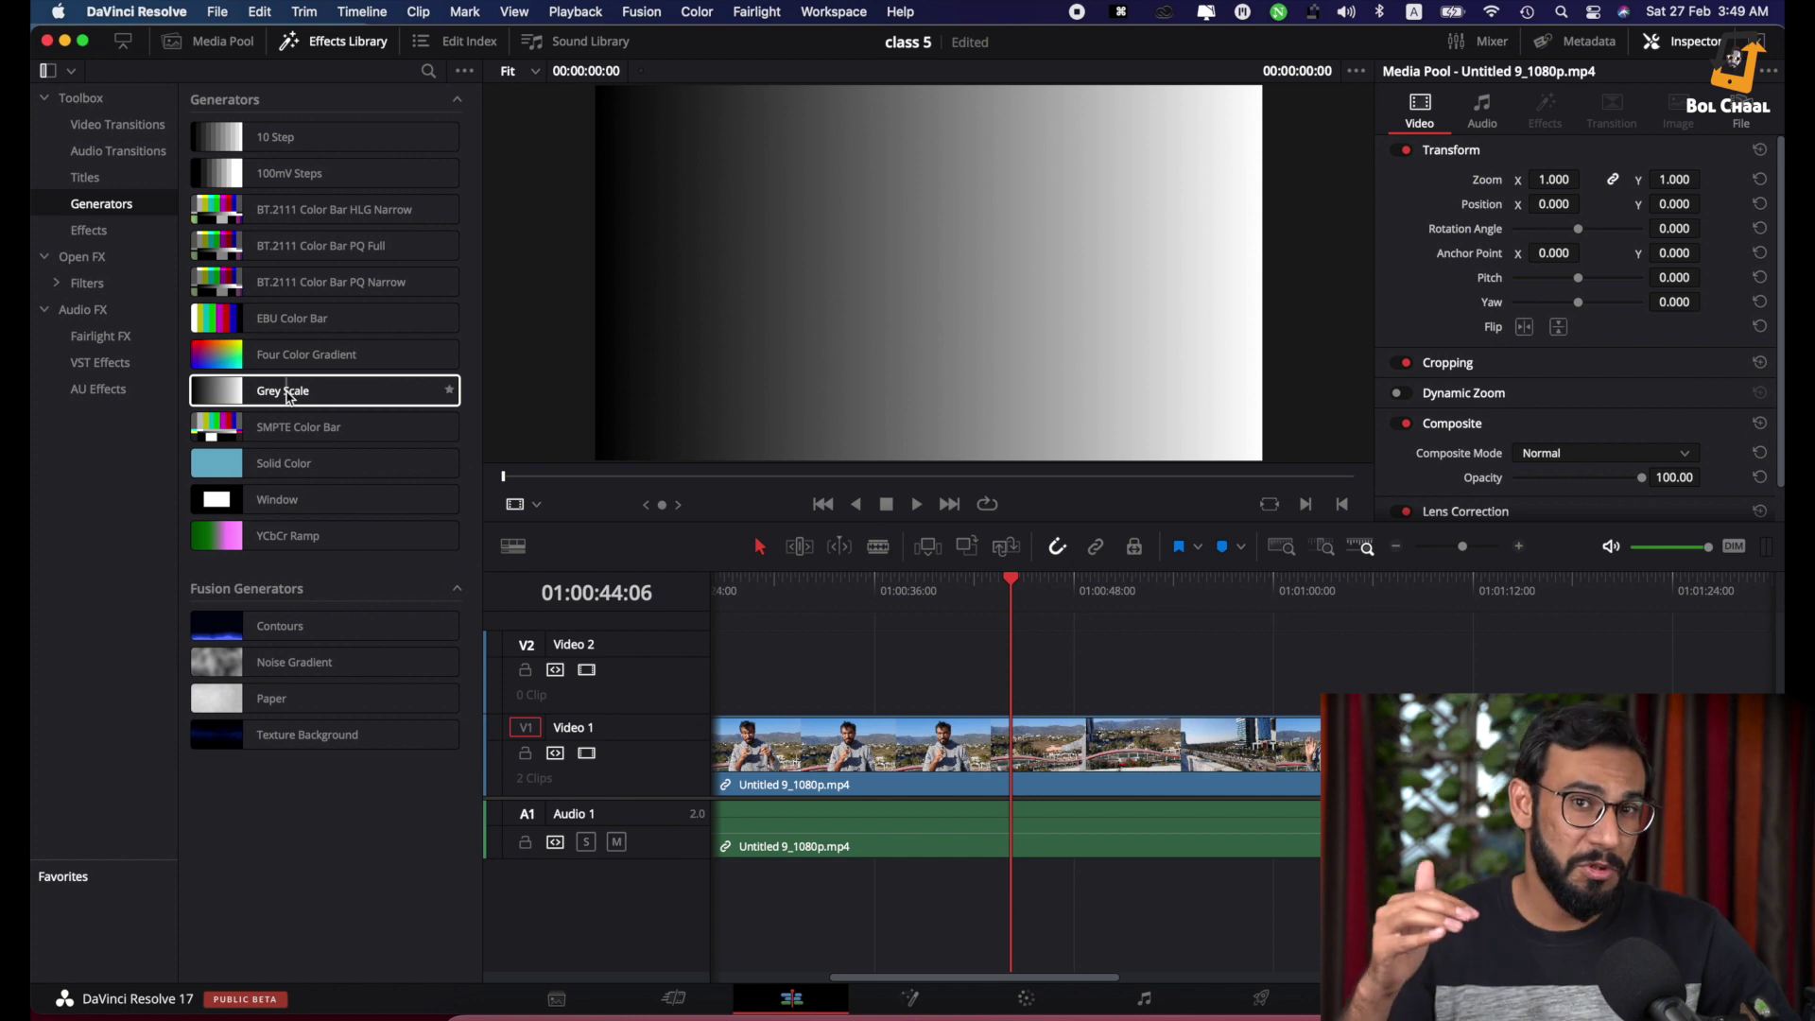
# Find Adjustment Clip among the toolbox effects and select the Untitled 9_1080p.mp4 clip on the Video 1 track
pyautogui.click(94, 233)
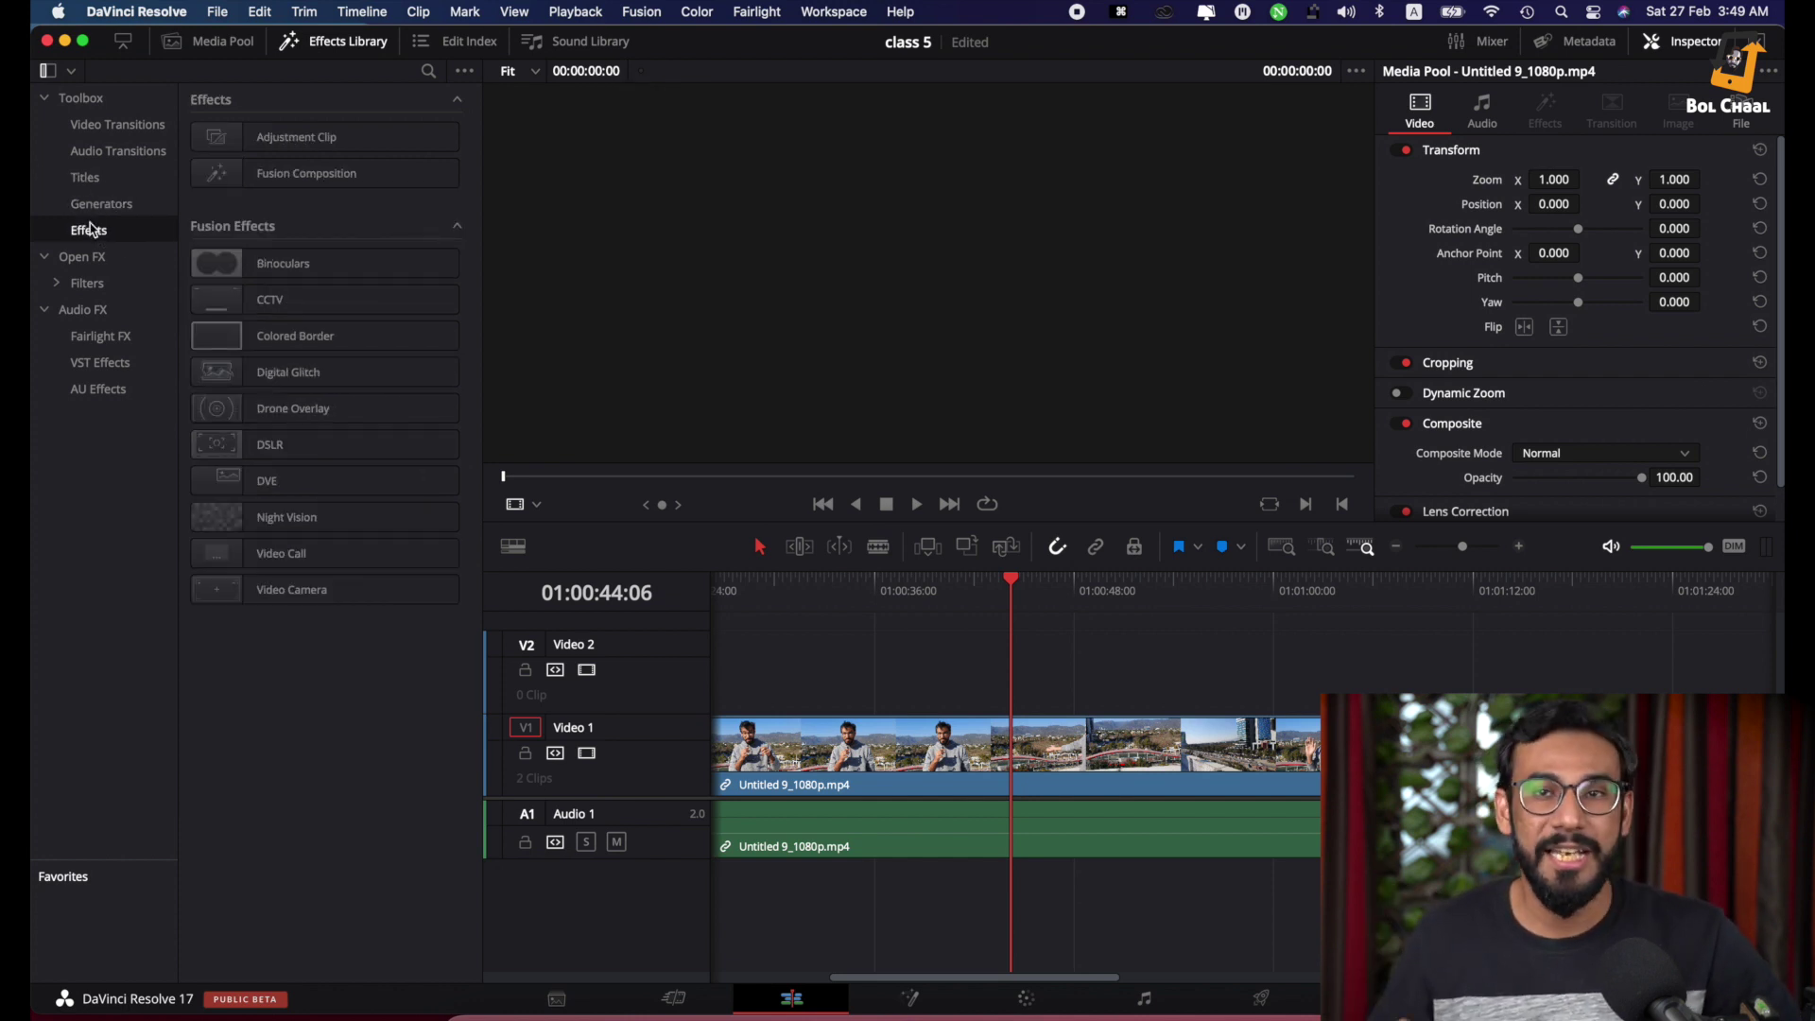
pyautogui.click(286, 143)
pyautogui.click(285, 144)
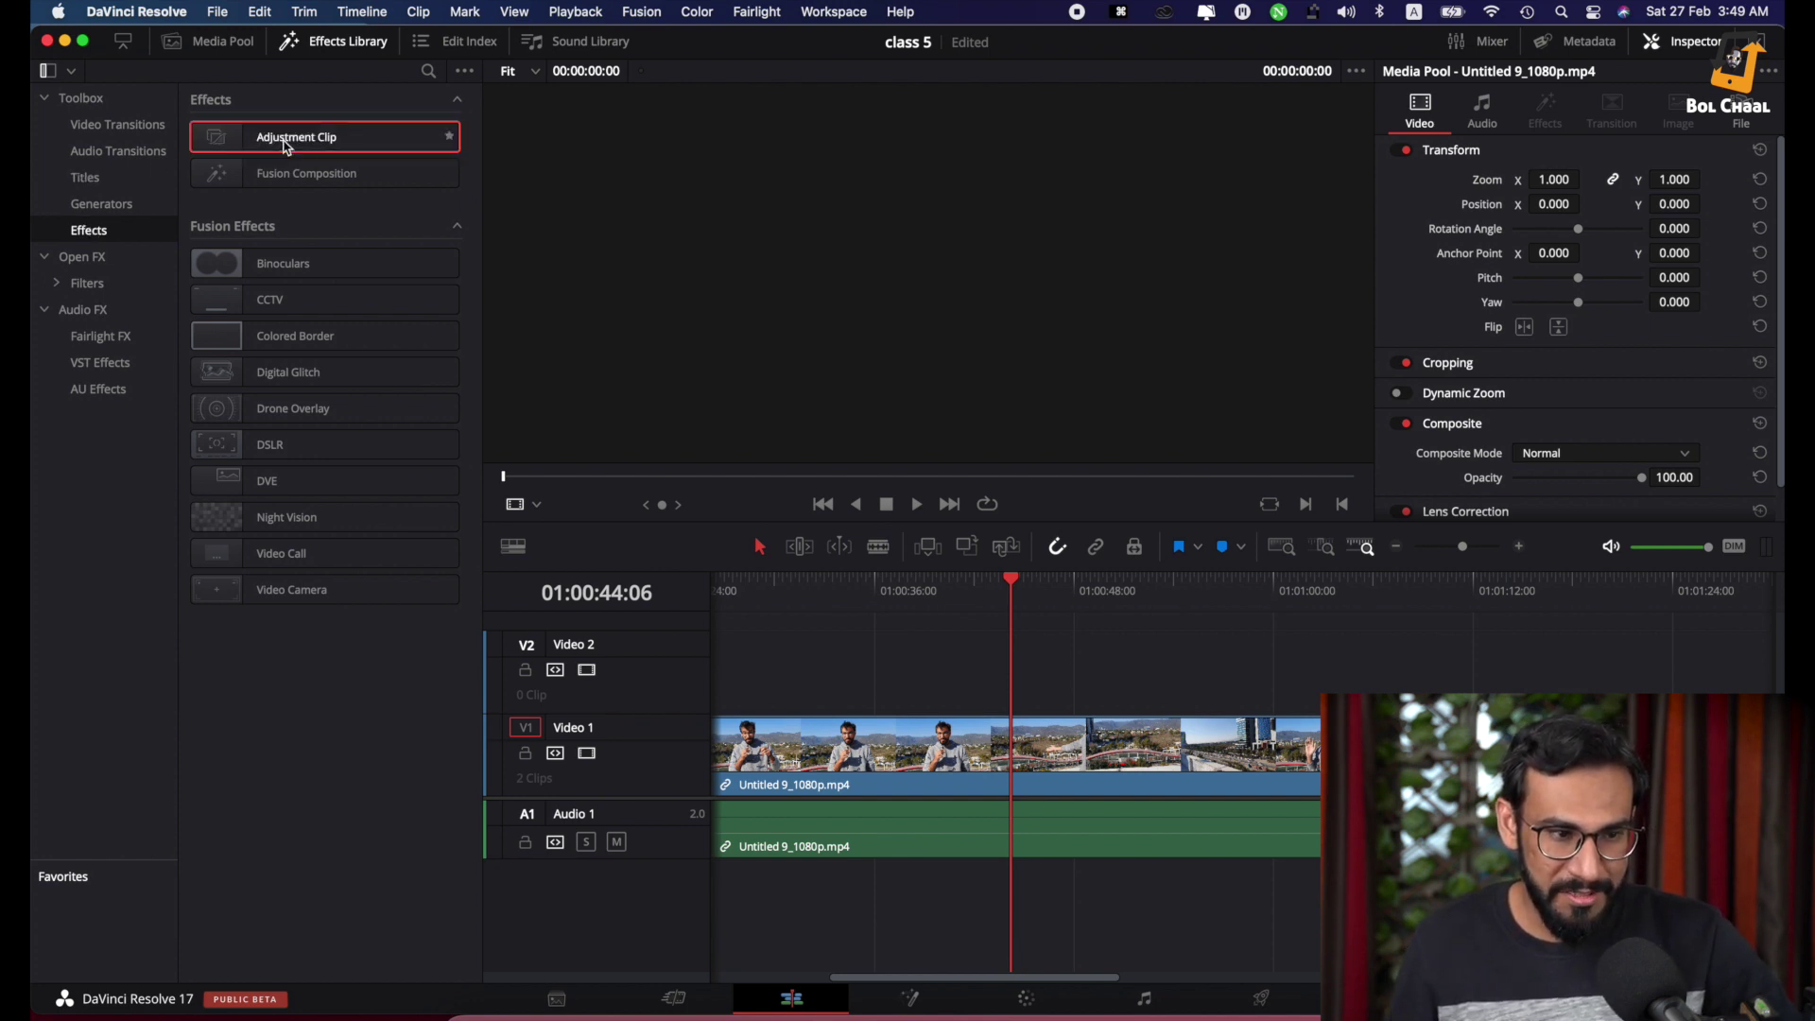
pyautogui.click(951, 757)
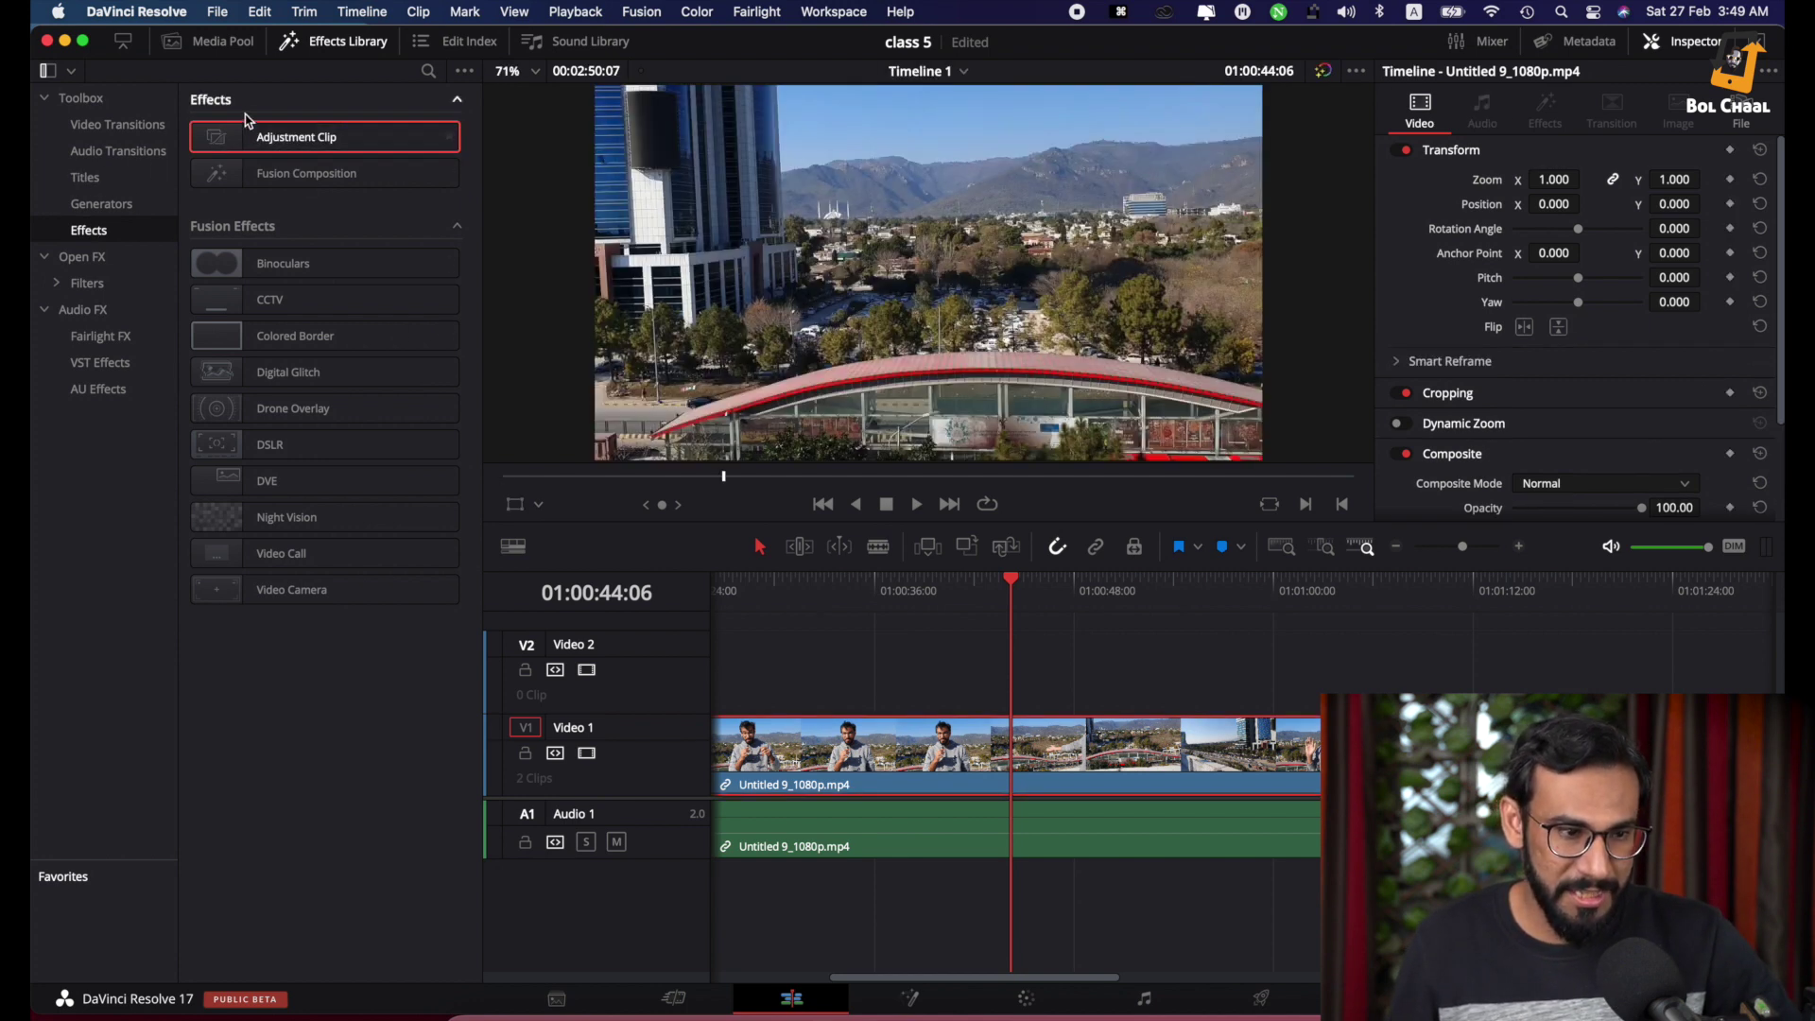